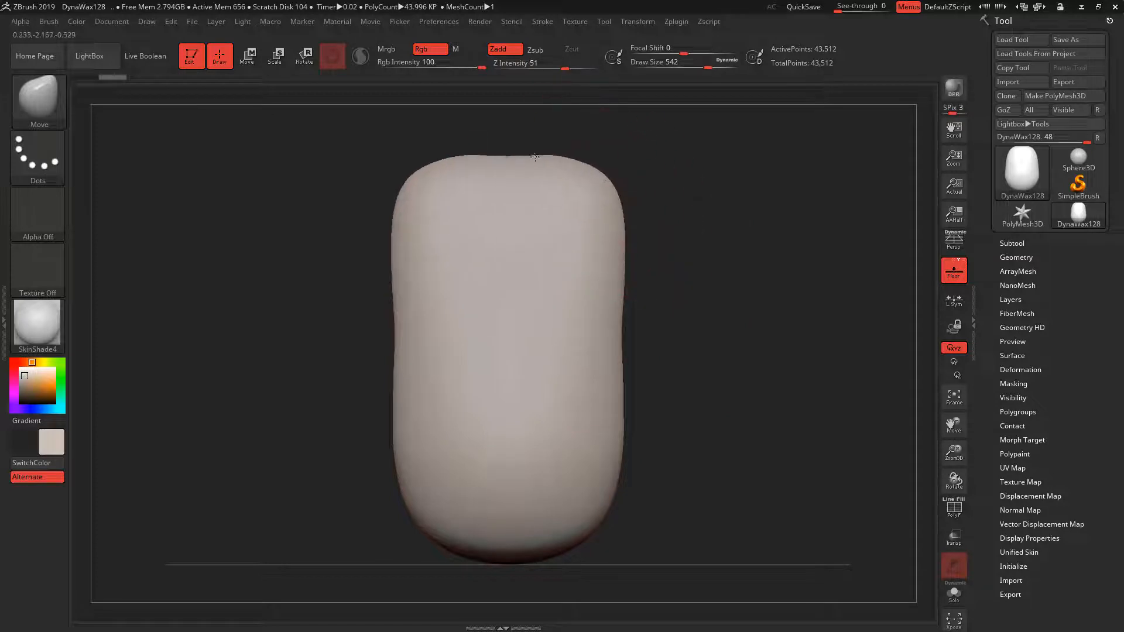
Pull the upper end of the block upward with the Move brush and smooth its front surface.
{"action": "left_click_drag", "start_coordinate": [681, 191], "coordinate": [814, 255]}
{"action": "left_click_drag", "start_coordinate": [754, 171], "coordinate": [753, 155]}
{"action": "left_click_drag", "start_coordinate": [879, 206], "coordinate": [846, 223]}
{"action": "left_click_drag", "start_coordinate": [660, 168], "coordinate": [662, 144]}
{"action": "left_click_drag", "start_coordinate": [843, 173], "coordinate": [814, 180], "text": "shift"}
{"action": "left_click_drag", "start_coordinate": [584, 157], "coordinate": [591, 129]}
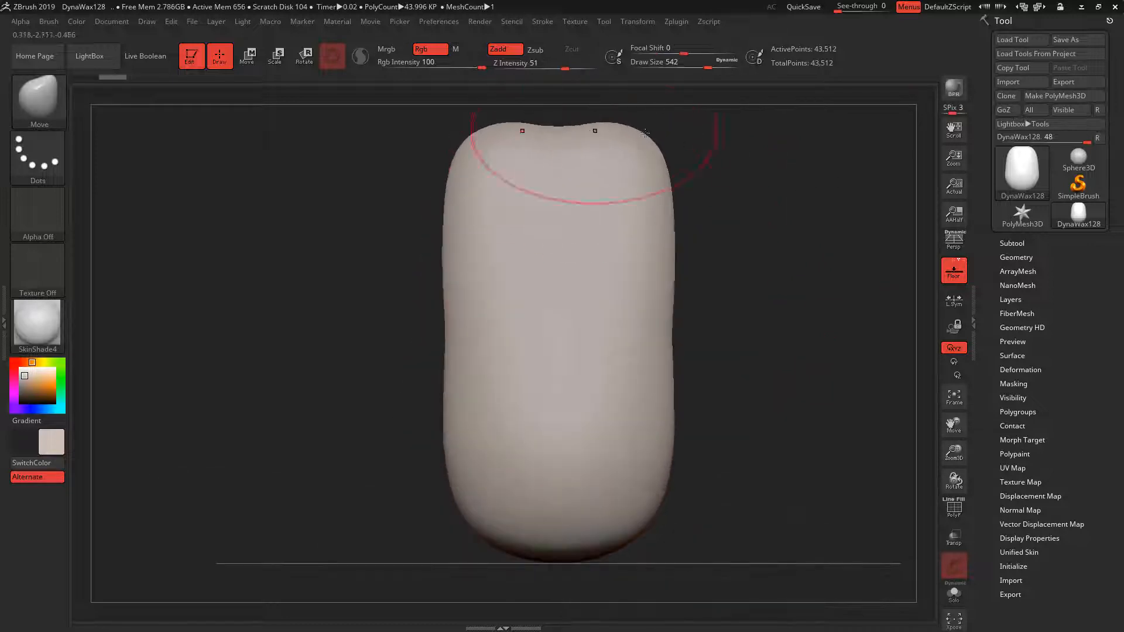
{"action": "left_click_drag", "start_coordinate": [805, 228], "coordinate": [795, 300]}
{"action": "left_click_drag", "start_coordinate": [596, 220], "coordinate": [567, 261], "text": "shift"}
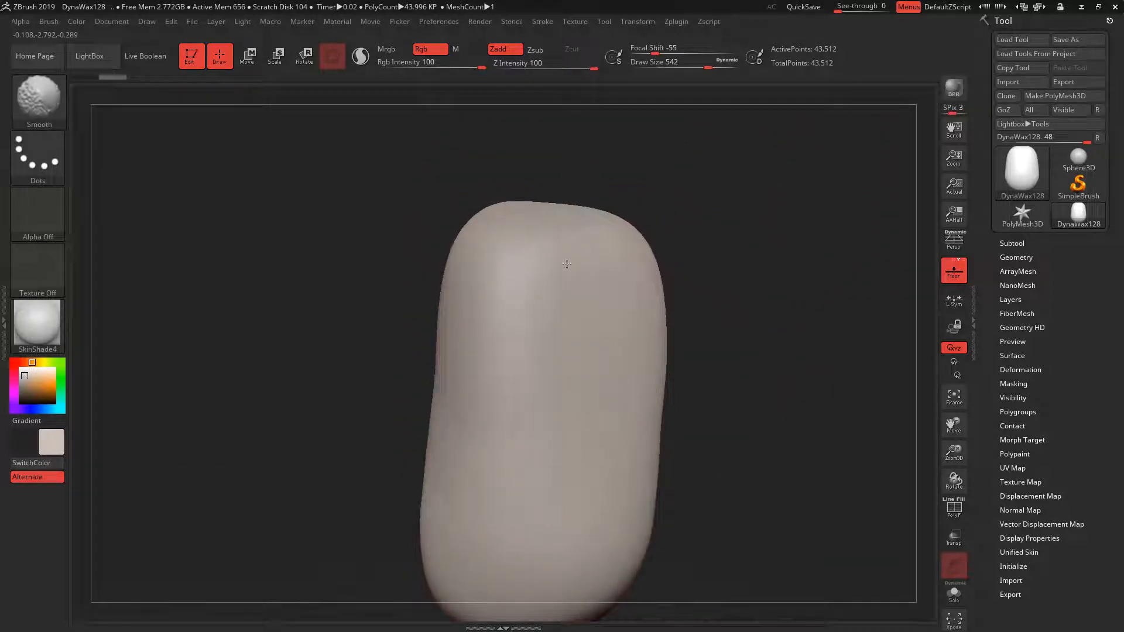
Widen the base of the block outward and narrow its waist with the Move brush at a draw size of 714.
{"action": "mouse_move", "coordinate": [709, 487]}
{"action": "left_mouse_down", "text": "alt"}
{"action": "mouse_move", "coordinate": [711, 371]}
{"action": "mouse_move", "coordinate": [721, 388]}
{"action": "left_mouse_up", "text": "alt"}
{"action": "left_click_drag", "start_coordinate": [666, 492], "coordinate": [689, 507]}
{"action": "mouse_move", "coordinate": [708, 457]}
{"action": "left_mouse_down"}
{"action": "mouse_move", "coordinate": [722, 450]}
{"action": "mouse_move", "coordinate": [707, 497]}
{"action": "left_mouse_up"}
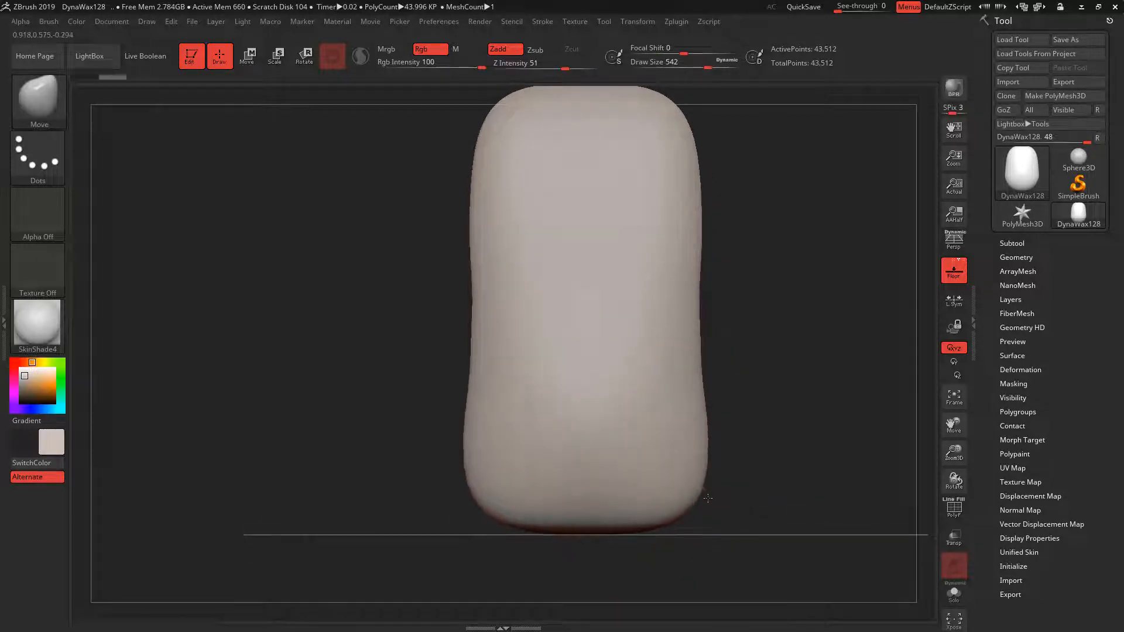
{"action": "key", "text": "space"}
{"action": "mouse_move", "coordinate": [717, 425]}
{"action": "left_mouse_down"}
{"action": "mouse_move", "coordinate": [727, 426]}
{"action": "mouse_move", "coordinate": [704, 462]}
{"action": "left_mouse_up"}
{"action": "left_click_drag", "start_coordinate": [701, 332], "coordinate": [696, 321]}
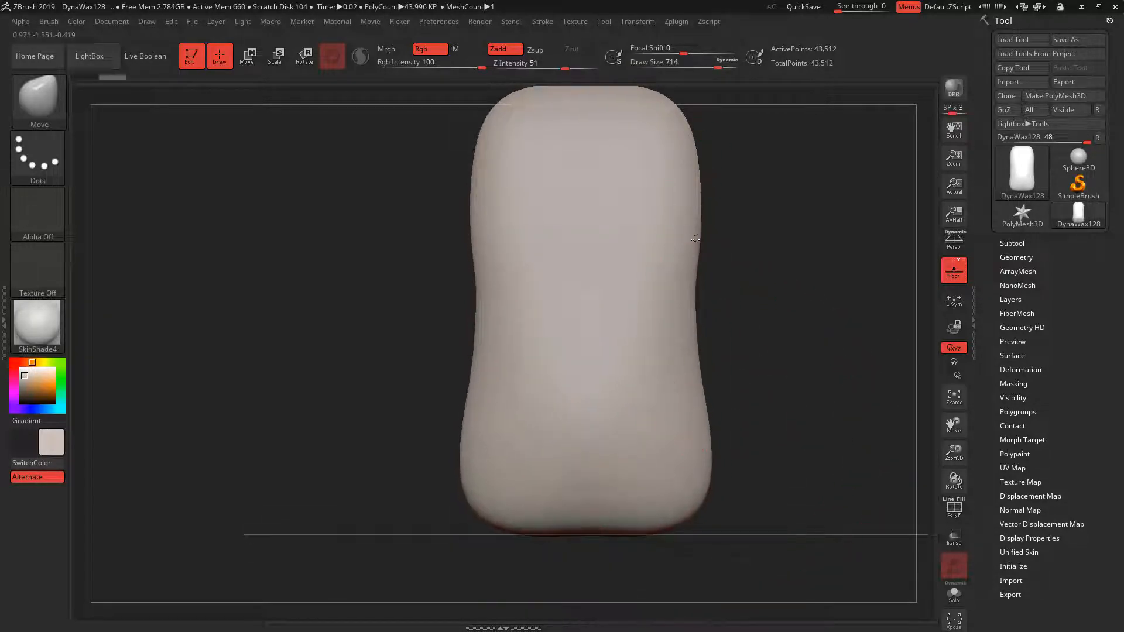
Smooth the body's surface and even out its silhouette from several sides.
{"action": "left_click_drag", "start_coordinate": [700, 380], "coordinate": [784, 291]}
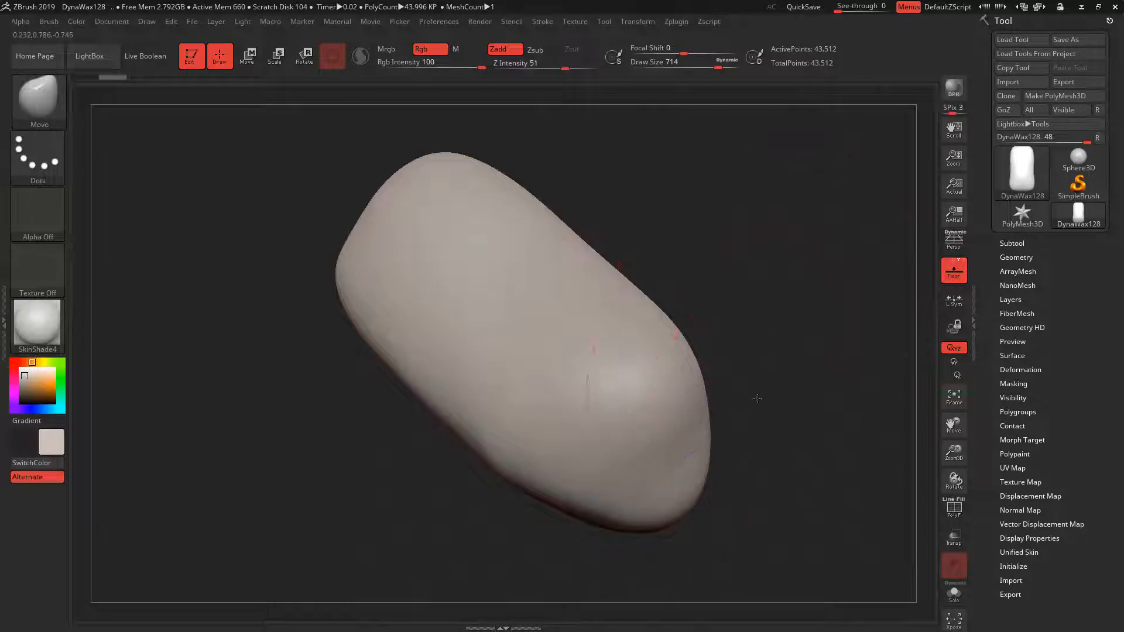
{"action": "mouse_move", "coordinate": [758, 399]}
{"action": "left_mouse_down"}
{"action": "mouse_move", "coordinate": [711, 417]}
{"action": "mouse_move", "coordinate": [707, 405]}
{"action": "left_mouse_up"}
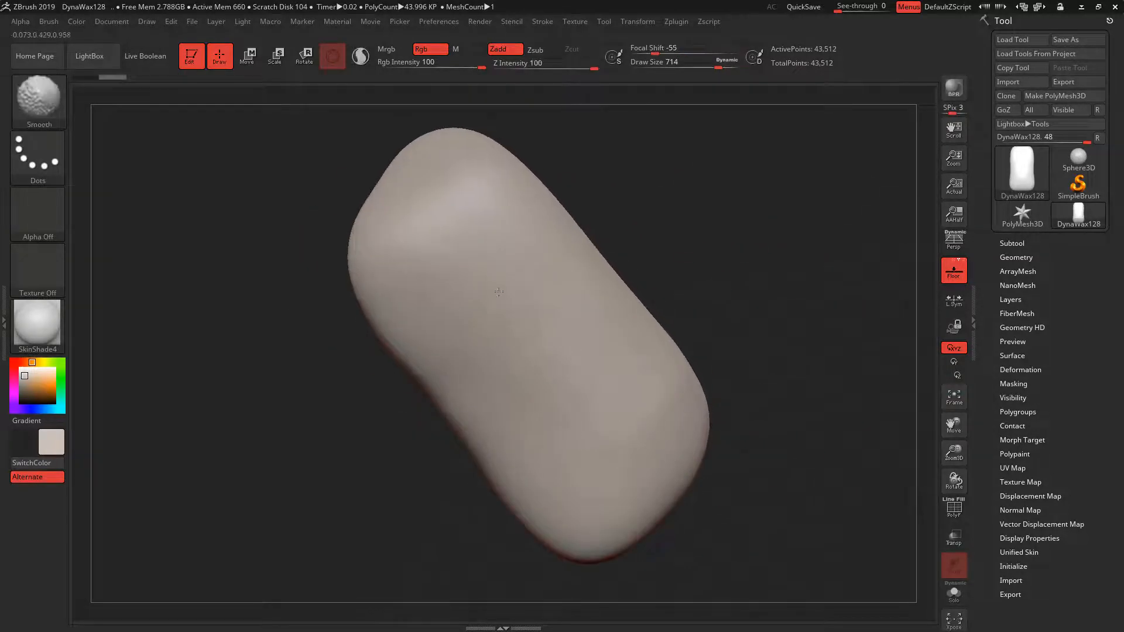
{"action": "mouse_move", "coordinate": [611, 446]}
{"action": "left_mouse_down", "text": "shift"}
{"action": "mouse_move", "coordinate": [793, 288]}
{"action": "mouse_move", "coordinate": [720, 445]}
{"action": "left_mouse_up", "text": "shift"}
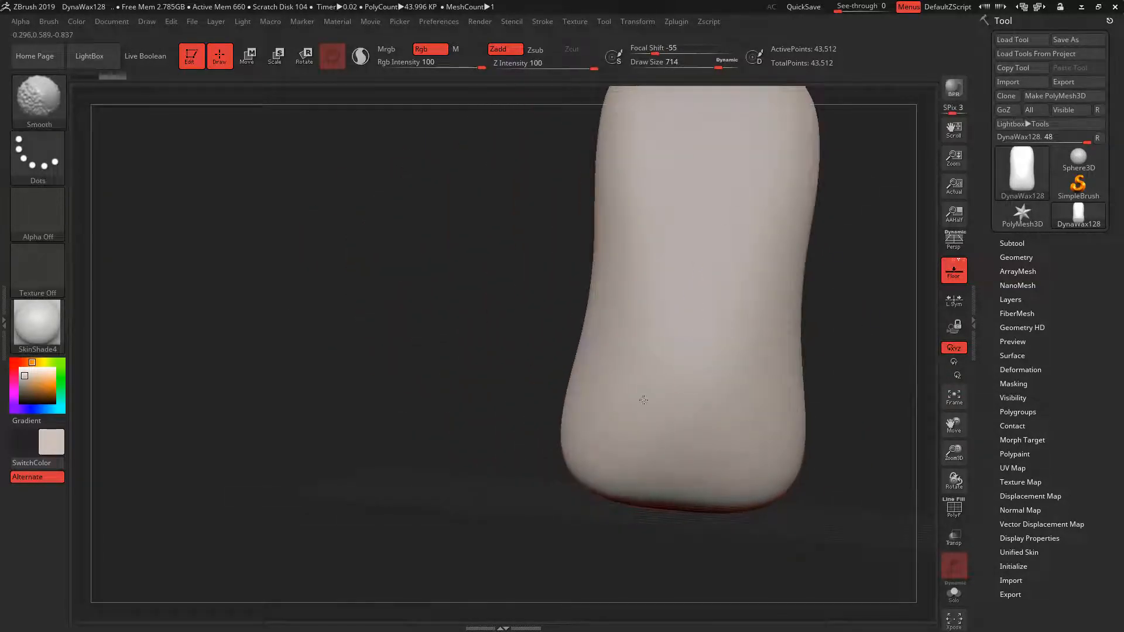
{"action": "left_click_drag", "start_coordinate": [879, 263], "coordinate": [769, 363], "text": "alt"}
{"action": "left_click_drag", "start_coordinate": [763, 316], "coordinate": [748, 367], "text": "alt"}
{"action": "left_click_drag", "start_coordinate": [754, 527], "coordinate": [742, 376], "text": "alt"}
{"action": "left_click_drag", "start_coordinate": [747, 270], "coordinate": [730, 288]}
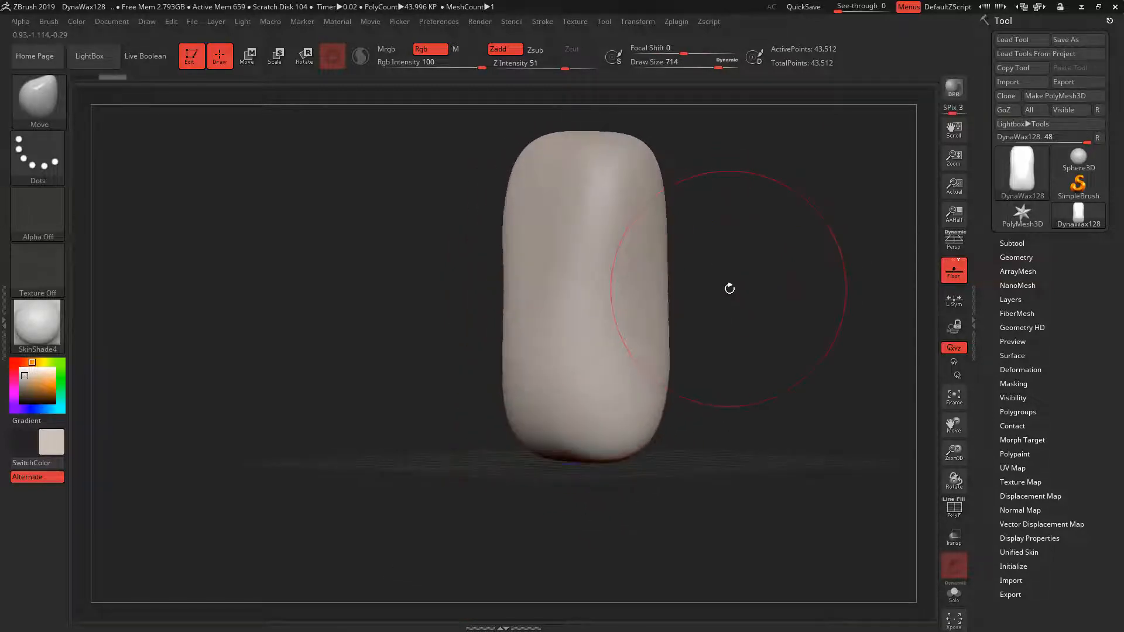
Mask a round spot on each flank of the body at a draw size of 149 and invert the mask.
{"action": "key", "text": "space"}
{"action": "key", "text": "ctrl"}
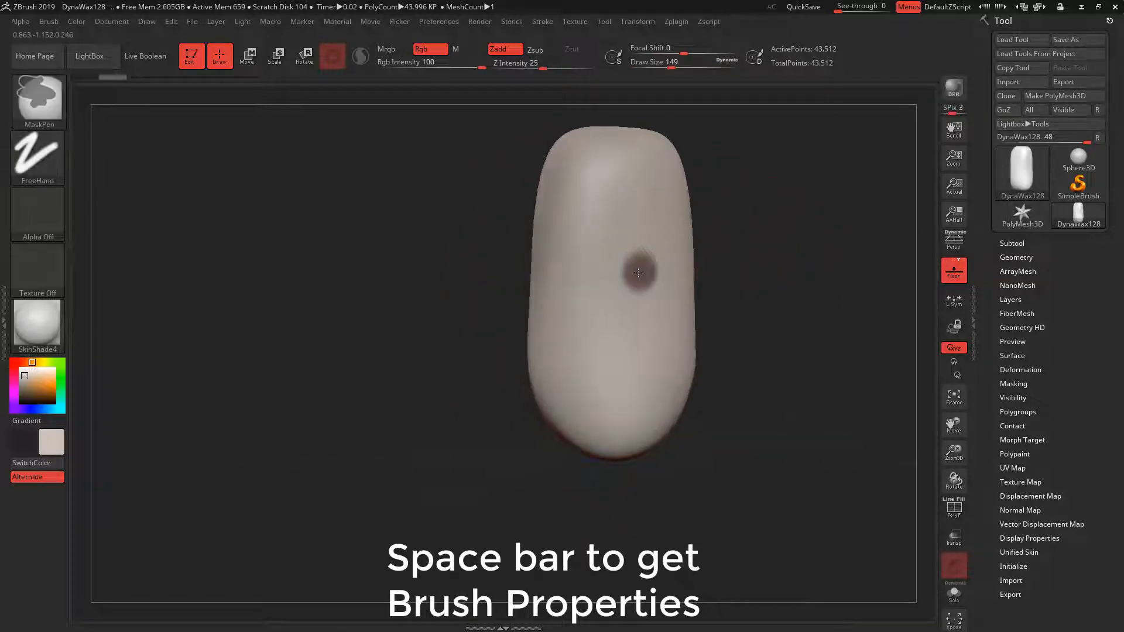
{"action": "mouse_move", "coordinate": [735, 274]}
{"action": "left_mouse_down"}
{"action": "mouse_move", "coordinate": [791, 276]}
{"action": "mouse_move", "coordinate": [724, 297]}
{"action": "mouse_move", "coordinate": [774, 306]}
{"action": "left_mouse_up"}
{"action": "left_click", "coordinate": [785, 292], "text": "ctrl"}
Pull the unmasked spots out into two tapered arms with the Move brush at draw size 293, clear the mask and remesh with DynaMesh.
{"action": "key", "text": "space"}
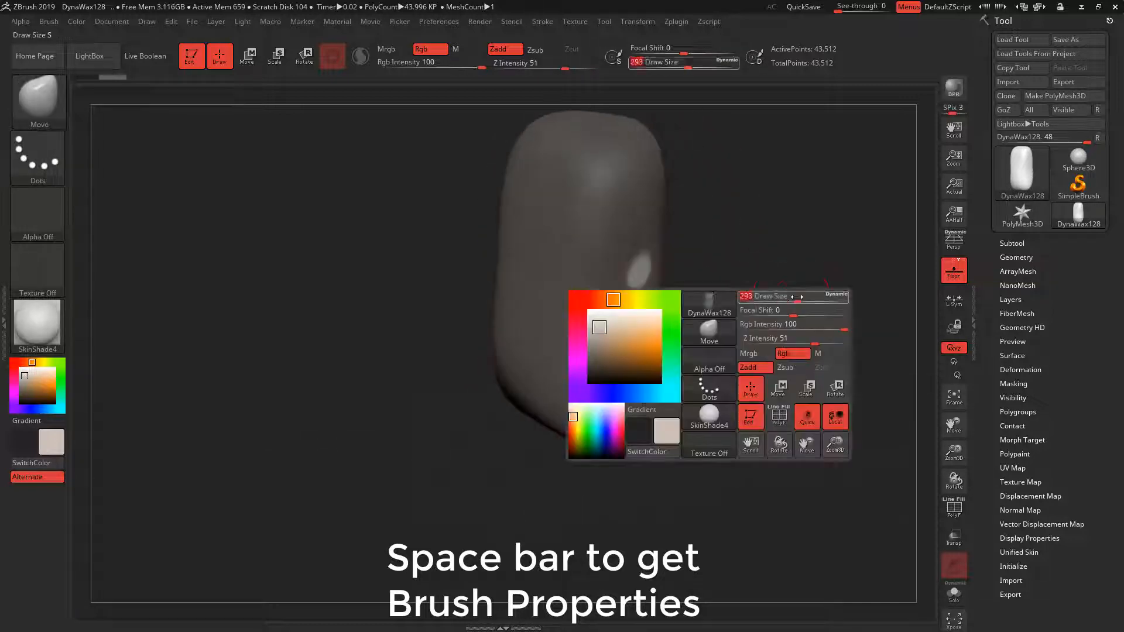
{"action": "mouse_move", "coordinate": [816, 386]}
{"action": "left_mouse_down"}
{"action": "mouse_move", "coordinate": [743, 447]}
{"action": "mouse_move", "coordinate": [758, 386]}
{"action": "mouse_move", "coordinate": [743, 410]}
{"action": "mouse_move", "coordinate": [804, 282]}
{"action": "mouse_move", "coordinate": [793, 328]}
{"action": "mouse_move", "coordinate": [747, 357]}
{"action": "mouse_move", "coordinate": [726, 304]}
{"action": "left_mouse_up"}
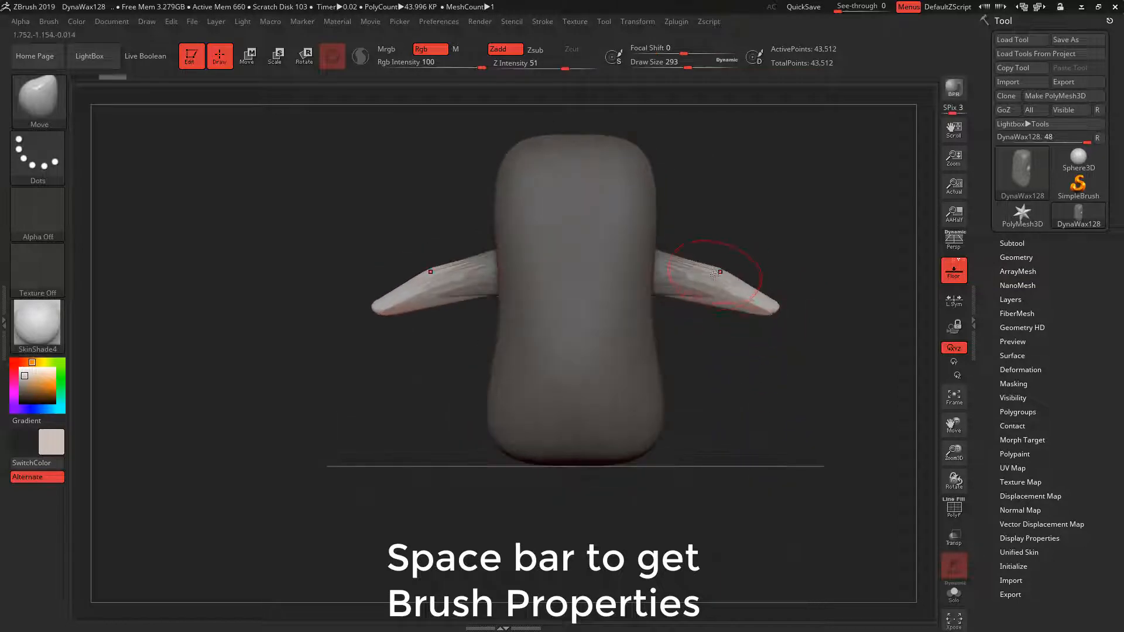
{"action": "left_click_drag", "start_coordinate": [794, 331], "coordinate": [791, 334], "text": "ctrl"}
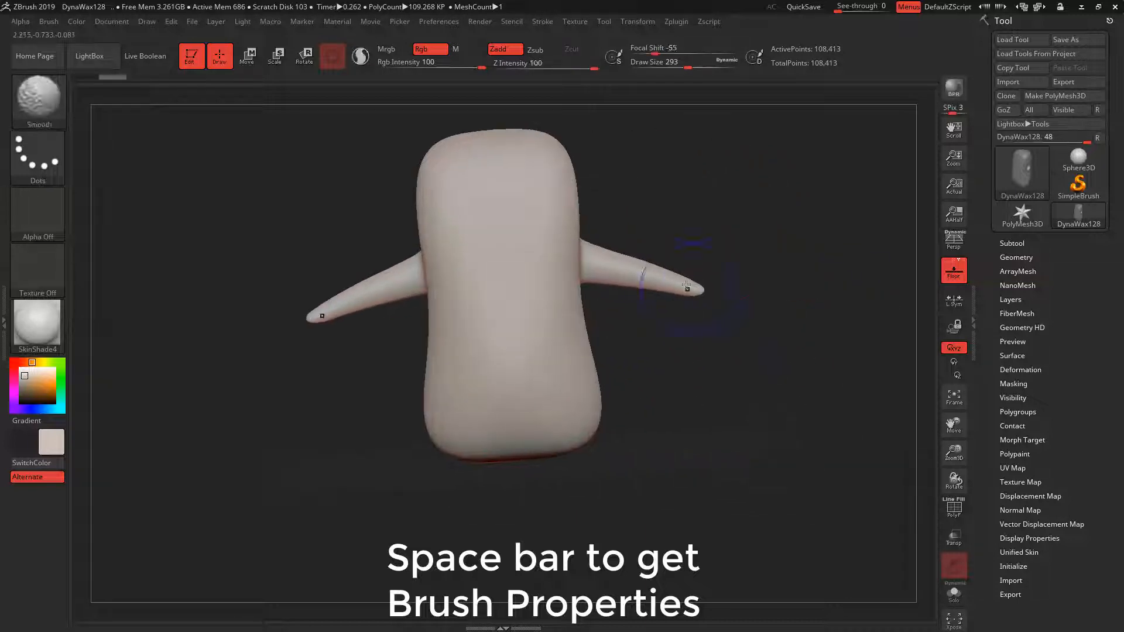
Mask everything except the arm tips and pull them up into bent forearms with the Move brush, clearing the mask.
{"action": "left_click_drag", "start_coordinate": [680, 281], "coordinate": [700, 290], "text": "ctrl"}
{"action": "left_click", "coordinate": [766, 326], "text": "ctrl"}
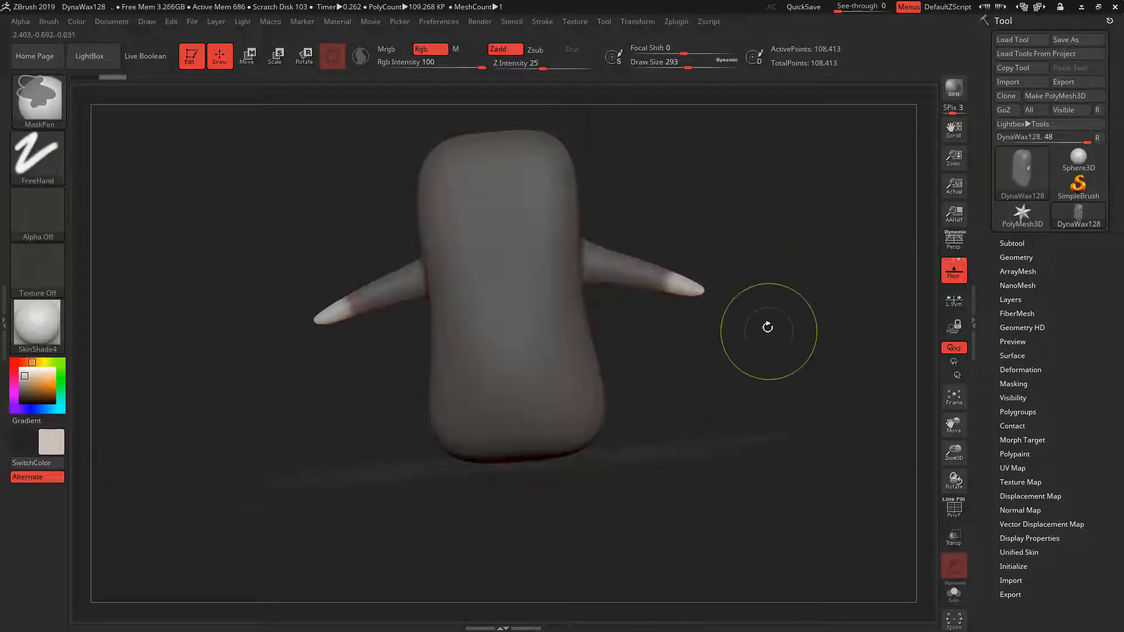
{"action": "key", "text": "b"}
{"action": "key", "text": "m"}
{"action": "key", "text": "v"}
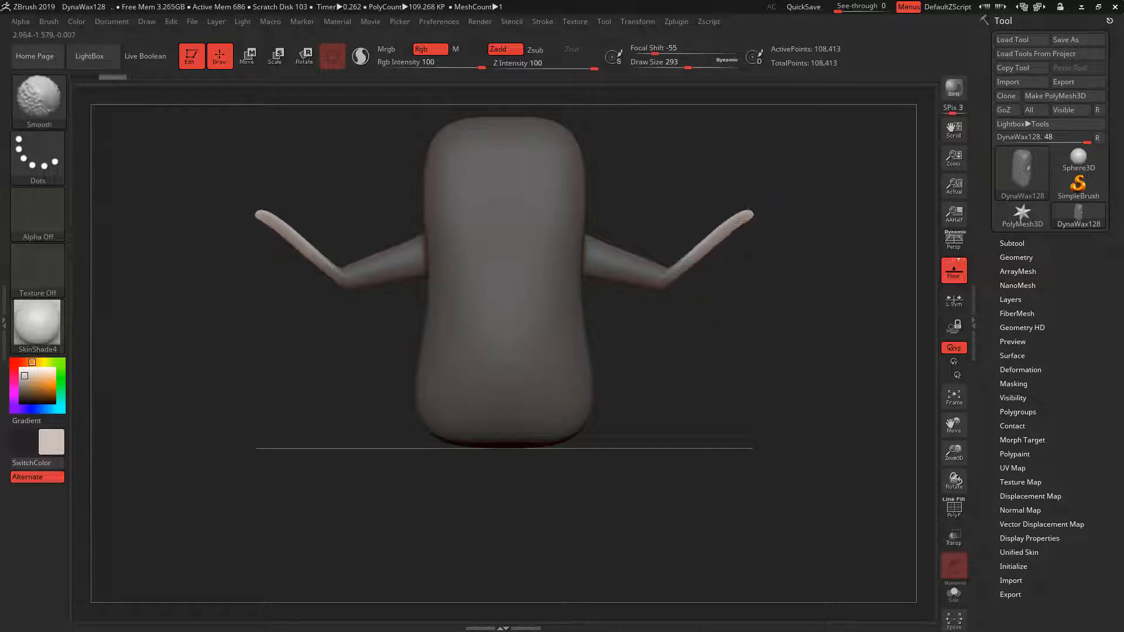
{"action": "left_click_drag", "start_coordinate": [754, 290], "coordinate": [765, 311], "text": "ctrl"}
Thicken the forearms and elbows with the Inflat brush.
{"action": "mouse_move", "coordinate": [762, 310]}
{"action": "left_mouse_down"}
{"action": "mouse_move", "coordinate": [758, 354]}
{"action": "mouse_move", "coordinate": [730, 312]}
{"action": "left_mouse_up"}
{"action": "key", "text": "b"}
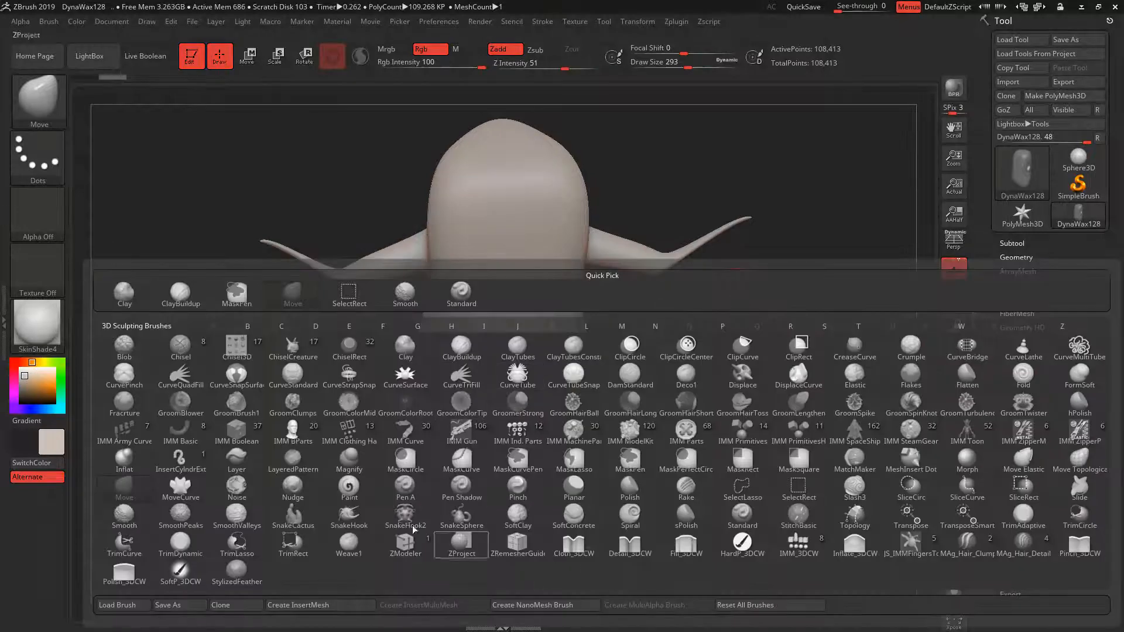
{"action": "key", "text": "i"}
{"action": "key", "text": "n"}
{"action": "left_click_drag", "start_coordinate": [732, 225], "coordinate": [672, 267]}
{"action": "mouse_move", "coordinate": [726, 328]}
{"action": "left_mouse_down"}
{"action": "mouse_move", "coordinate": [791, 384]}
{"action": "mouse_move", "coordinate": [788, 357]}
{"action": "left_mouse_up"}
{"action": "left_click_drag", "start_coordinate": [660, 243], "coordinate": [643, 268]}
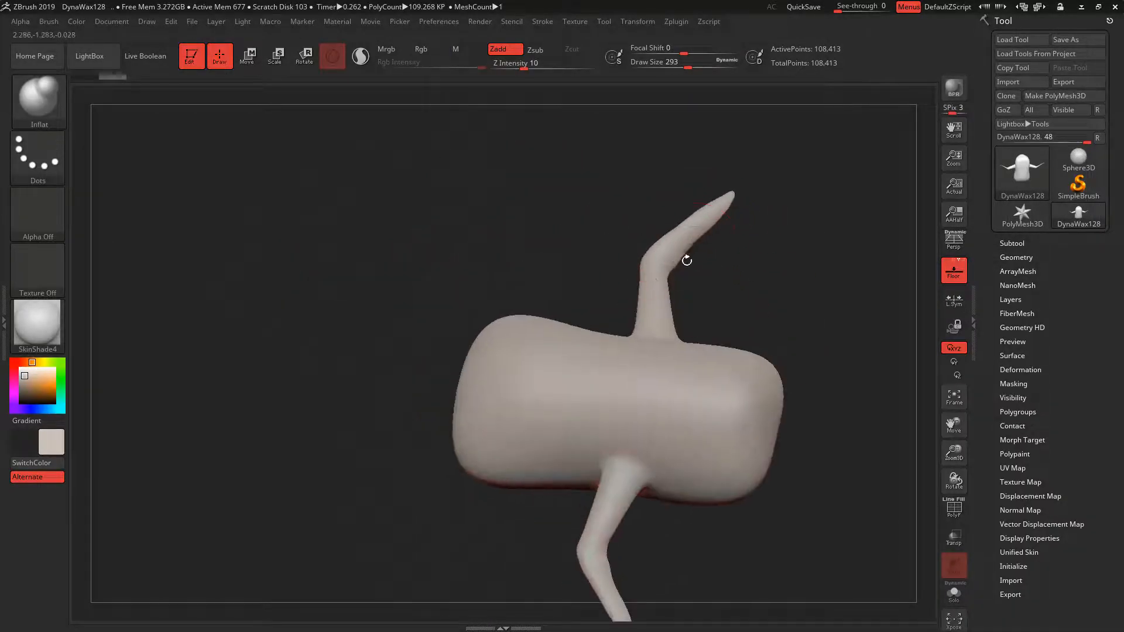
{"action": "mouse_move", "coordinate": [732, 234]}
{"action": "left_mouse_down"}
{"action": "mouse_move", "coordinate": [790, 202]}
{"action": "mouse_move", "coordinate": [760, 243]}
{"action": "mouse_move", "coordinate": [722, 377]}
{"action": "left_mouse_up"}
{"action": "left_click_drag", "start_coordinate": [683, 292], "coordinate": [713, 306], "text": "alt"}
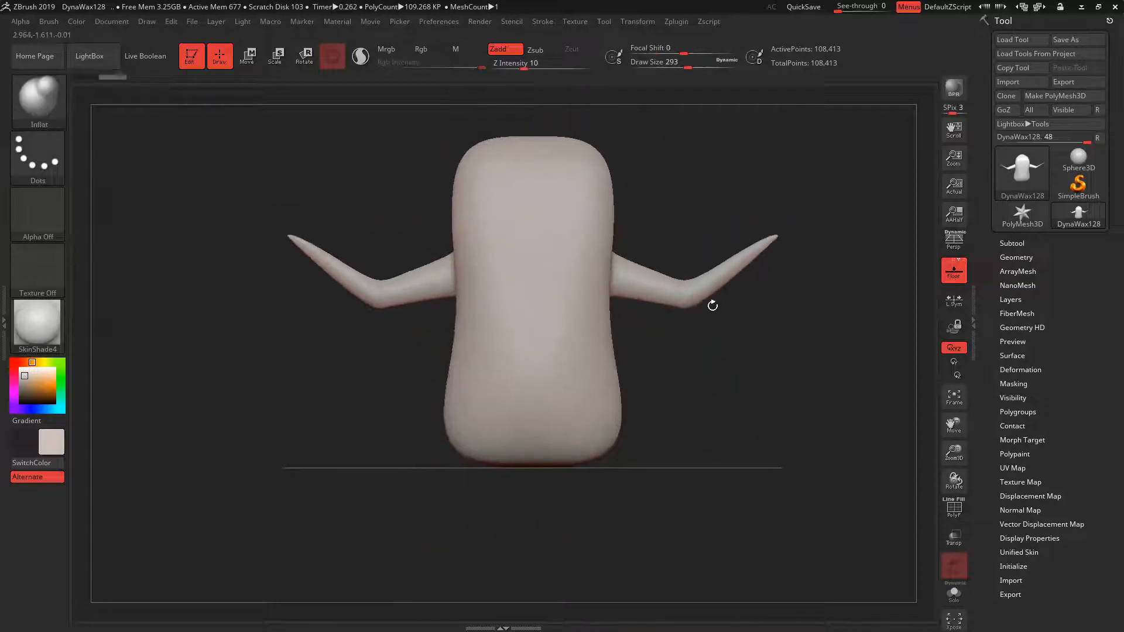
Set the brush draw size to 1000.
{"action": "left_click_drag", "start_coordinate": [744, 374], "coordinate": [741, 346], "text": "alt"}
{"action": "mouse_move", "coordinate": [741, 363]}
{"action": "left_mouse_down", "text": "alt"}
{"action": "mouse_move", "coordinate": [743, 422]}
{"action": "mouse_move", "coordinate": [775, 391]}
{"action": "left_mouse_up", "text": "alt"}
{"action": "key", "text": "space"}
{"action": "left_click_drag", "start_coordinate": [774, 407], "coordinate": [776, 496], "text": "alt"}
{"action": "key", "text": "space"}
{"action": "mouse_move", "coordinate": [632, 299]}
{"action": "left_mouse_down"}
{"action": "mouse_move", "coordinate": [651, 301]}
{"action": "mouse_move", "coordinate": [635, 270]}
{"action": "left_mouse_up"}
{"action": "key", "text": "ctrl+z"}
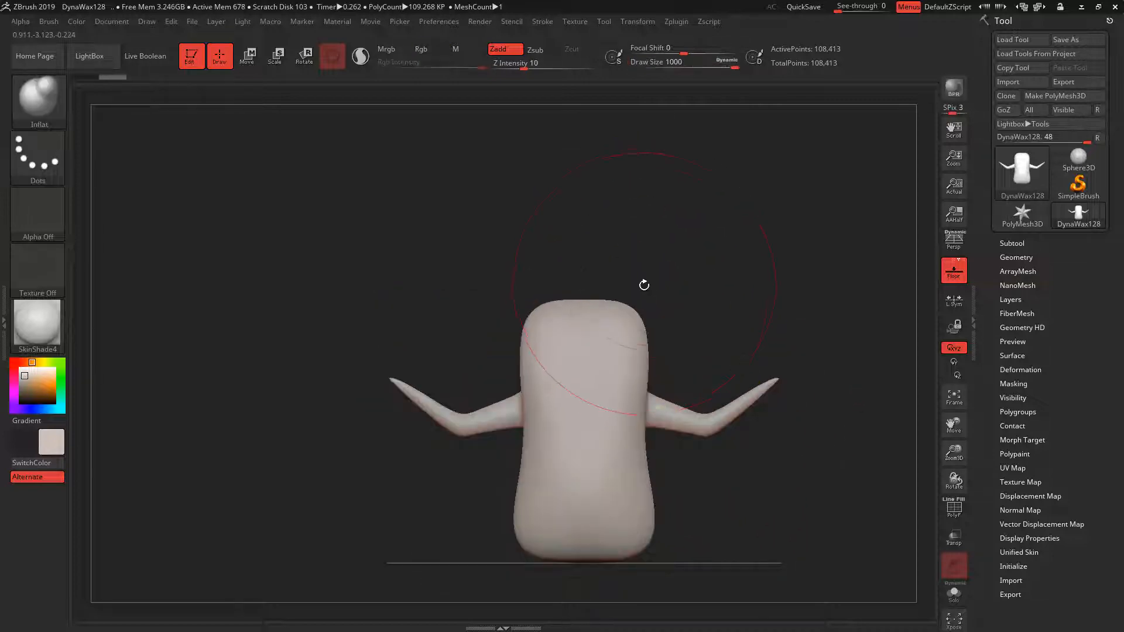
{"action": "key", "text": "b"}
{"action": "key", "text": "m"}
{"action": "key", "text": "v"}
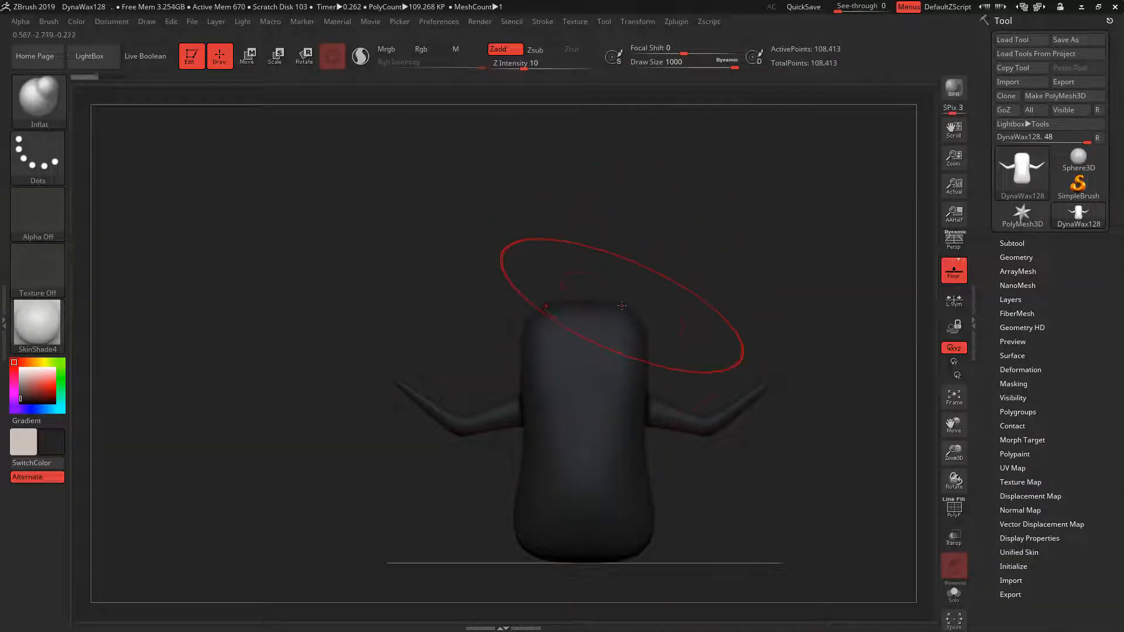
{"action": "key", "text": "v"}
{"action": "left_click_drag", "start_coordinate": [625, 305], "coordinate": [649, 249]}
{"action": "key", "text": "ctrl+z"}
Stretch the body's upper end into a tall rounded top and widen the base in side profile with the Move brush.
{"action": "key", "text": "b"}
{"action": "key", "text": "m"}
{"action": "key", "text": "v"}
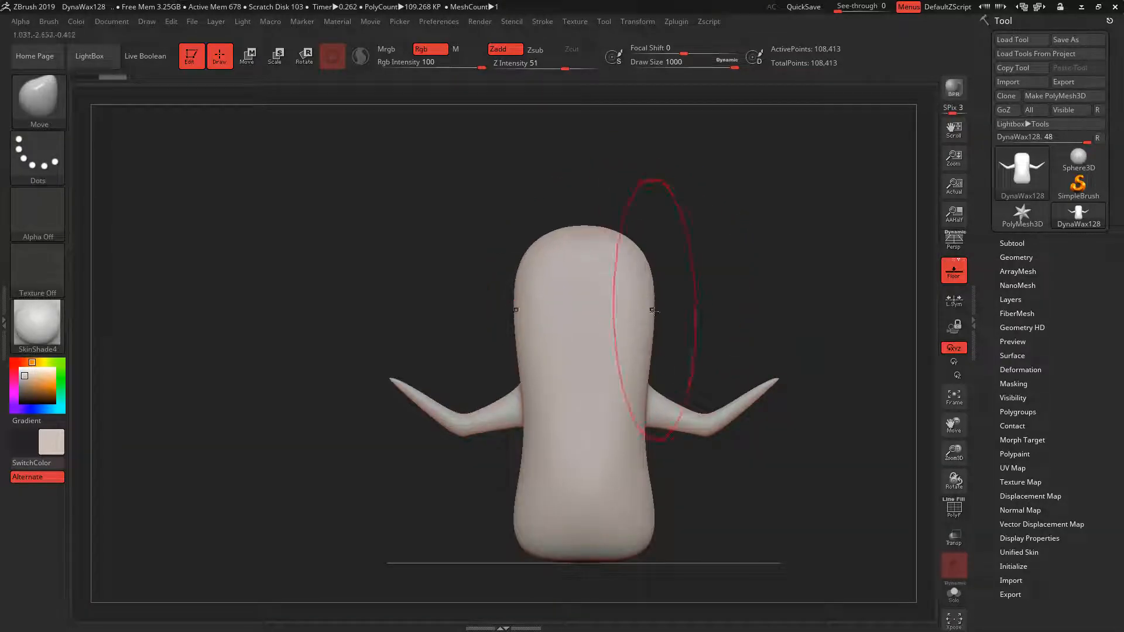
{"action": "left_click_drag", "start_coordinate": [750, 237], "coordinate": [699, 225]}
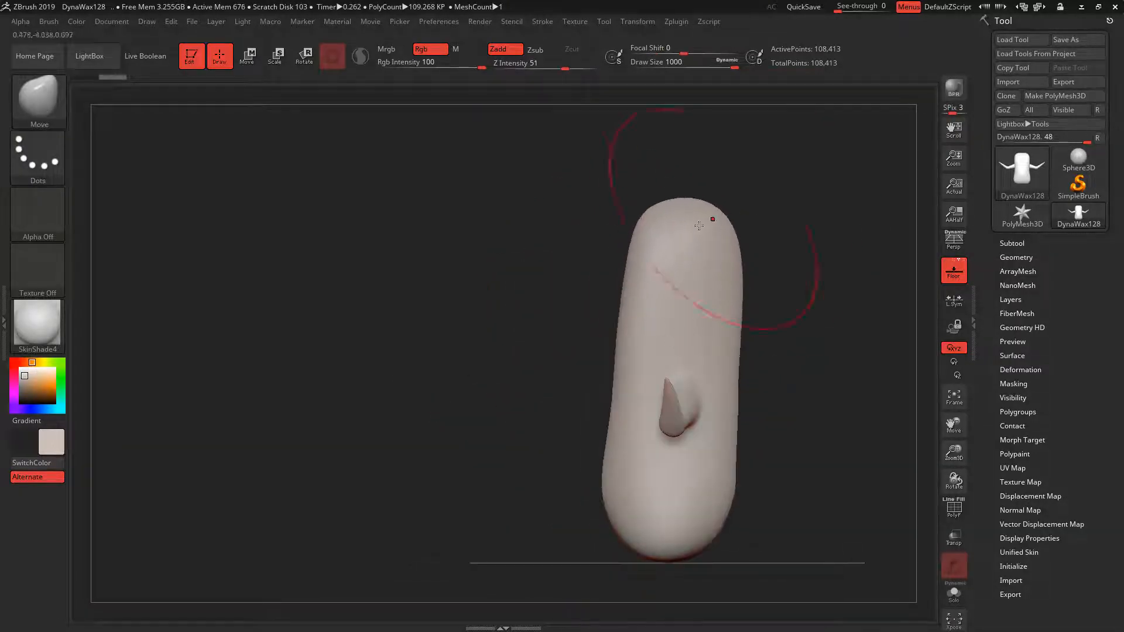
{"action": "left_click_drag", "start_coordinate": [626, 523], "coordinate": [744, 523]}
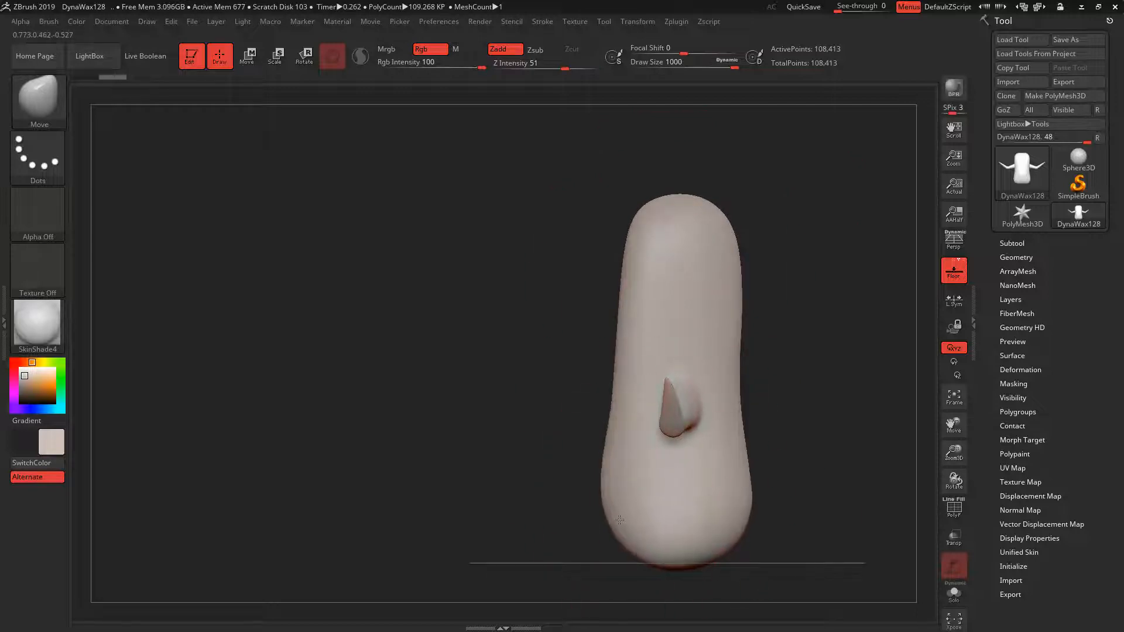
Refine the body's profile from several sides and smooth its upper part.
{"action": "left_click_drag", "start_coordinate": [818, 417], "coordinate": [785, 410]}
{"action": "left_click_drag", "start_coordinate": [874, 469], "coordinate": [807, 507]}
{"action": "left_click_drag", "start_coordinate": [663, 481], "coordinate": [763, 379]}
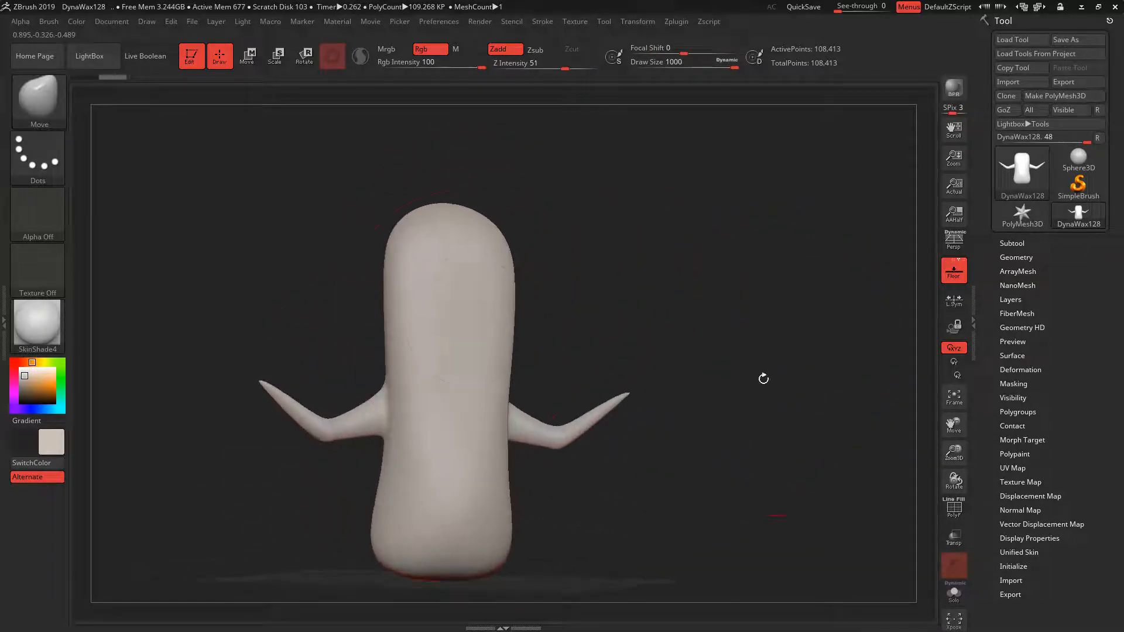
{"action": "left_click_drag", "start_coordinate": [470, 328], "coordinate": [464, 335]}
{"action": "mouse_move", "coordinate": [562, 281]}
{"action": "left_mouse_down"}
{"action": "mouse_move", "coordinate": [627, 246]}
{"action": "mouse_move", "coordinate": [718, 314]}
{"action": "mouse_move", "coordinate": [698, 275]}
{"action": "left_mouse_up"}
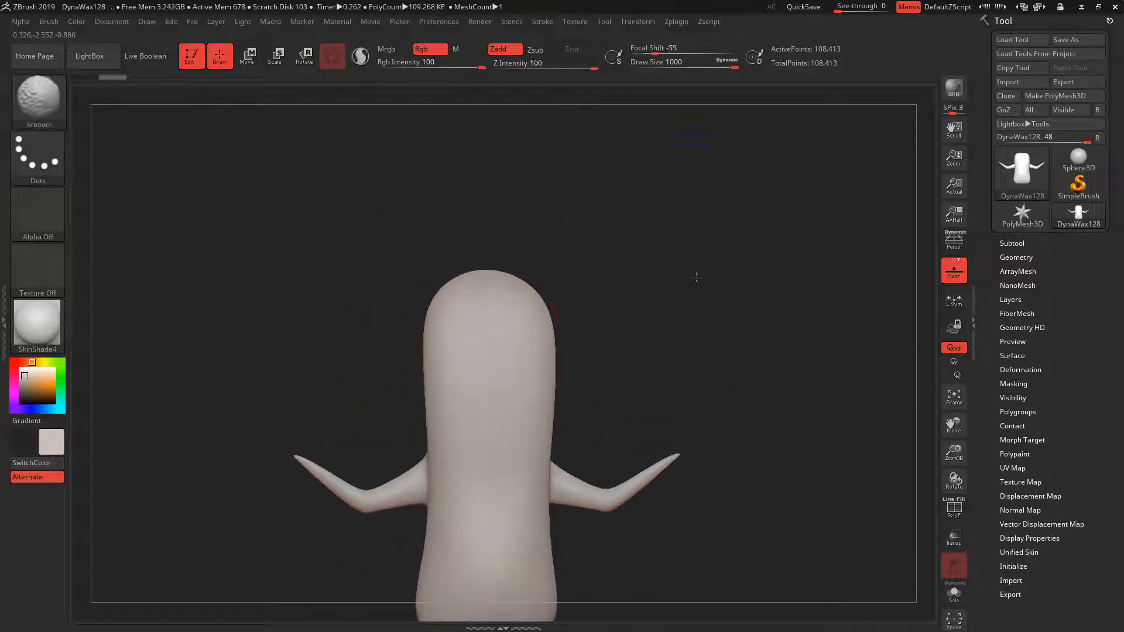
Cut the rounded top of the body off flat with the TrimCurve brush and remesh with DynaMesh.
{"action": "left_click", "coordinate": [38, 97]}
{"action": "left_click", "coordinate": [727, 167]}
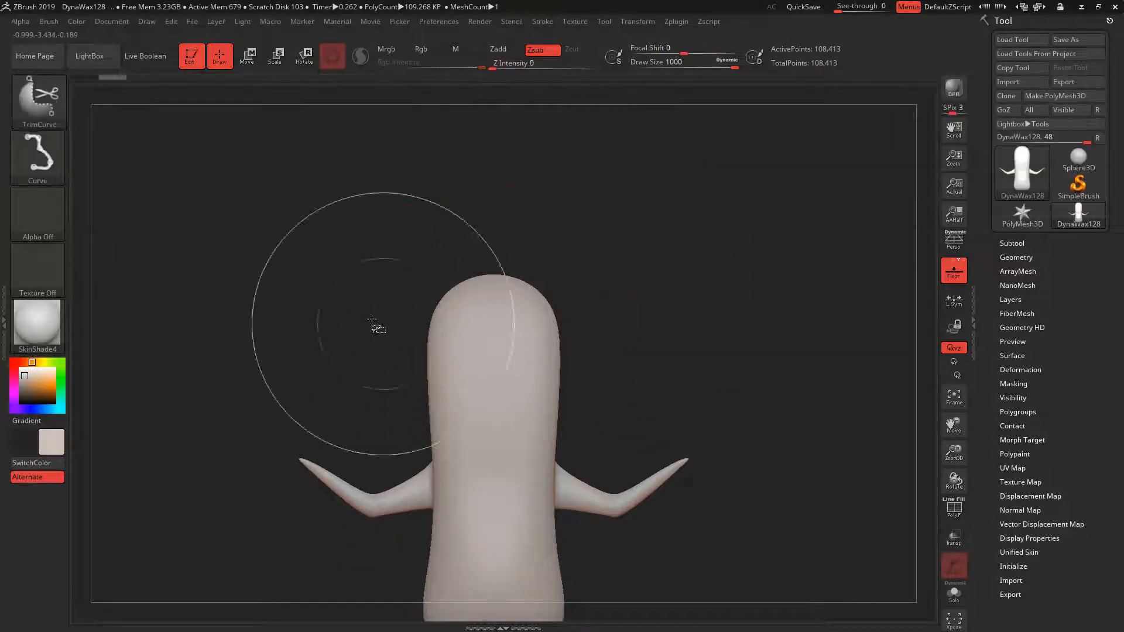
{"action": "left_click_drag", "start_coordinate": [614, 322], "coordinate": [635, 321], "text": "ctrl+shift"}
{"action": "mouse_move", "coordinate": [703, 302]}
{"action": "left_mouse_down"}
{"action": "mouse_move", "coordinate": [455, 306]}
{"action": "mouse_move", "coordinate": [662, 276]}
{"action": "left_mouse_up"}
{"action": "left_click_drag", "start_coordinate": [705, 239], "coordinate": [680, 342], "text": "ctrl"}
Mask a ring along the edge of the flat top at a draw size of 163 and invert the mask.
{"action": "left_click_drag", "start_coordinate": [723, 310], "coordinate": [709, 252]}
{"action": "right_click", "coordinate": [709, 252]}
{"action": "key", "text": "ctrl"}
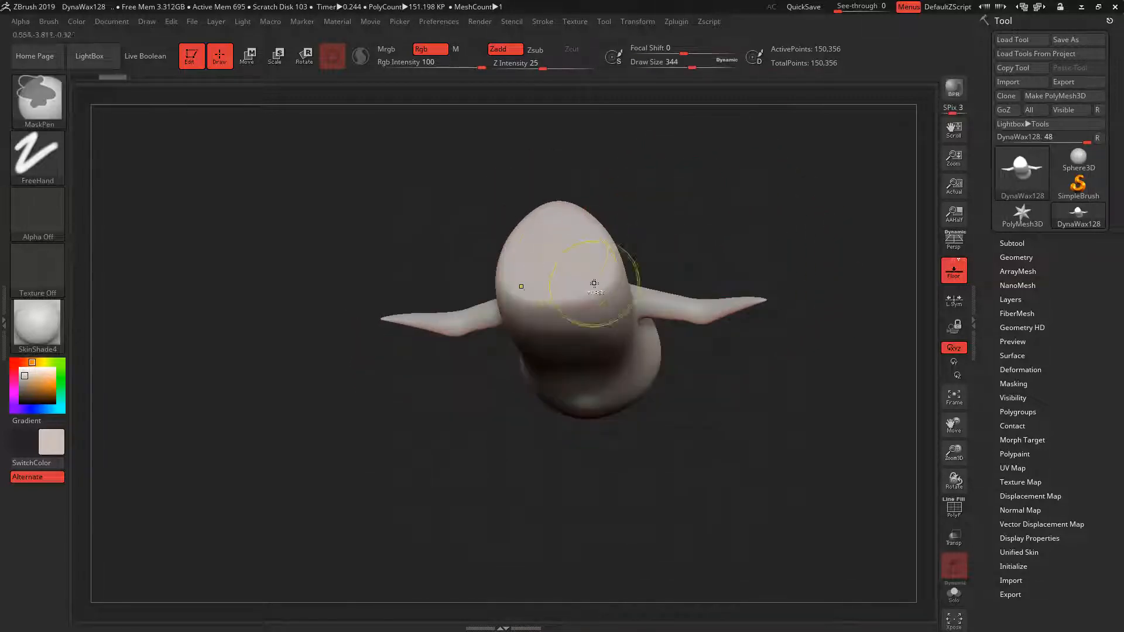
{"action": "mouse_move", "coordinate": [683, 143]}
{"action": "left_mouse_down"}
{"action": "mouse_move", "coordinate": [710, 173]}
{"action": "mouse_move", "coordinate": [701, 207]}
{"action": "mouse_move", "coordinate": [699, 179]}
{"action": "left_mouse_up"}
{"action": "key", "text": "space"}
{"action": "mouse_move", "coordinate": [565, 292]}
{"action": "left_mouse_down"}
{"action": "mouse_move", "coordinate": [517, 297]}
{"action": "mouse_move", "coordinate": [508, 241]}
{"action": "left_mouse_up"}
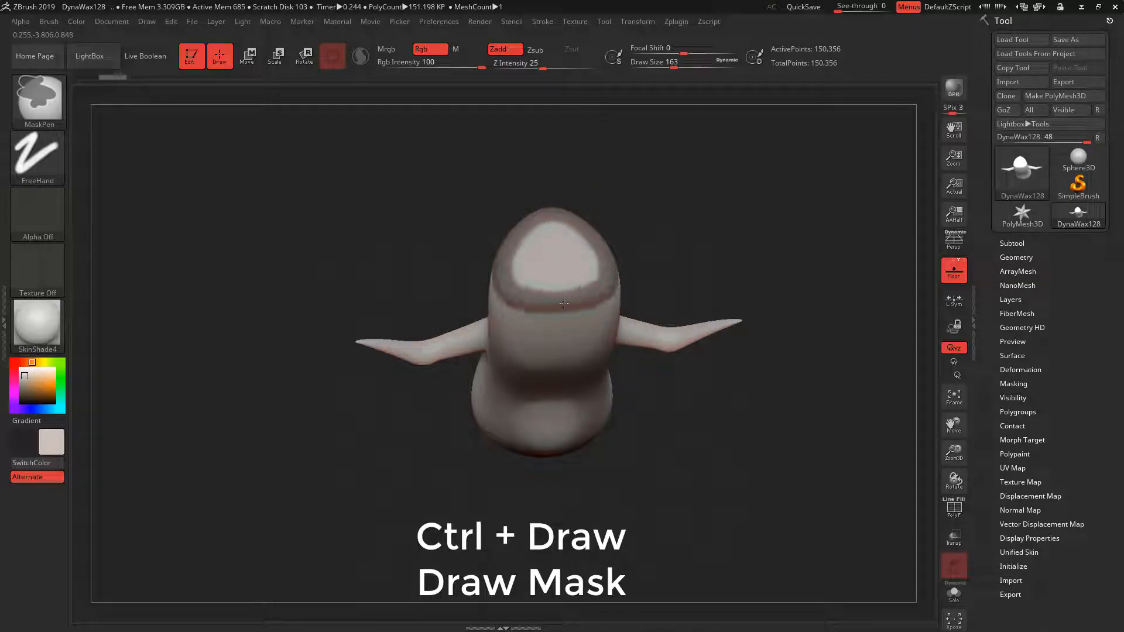
{"action": "left_click_drag", "start_coordinate": [564, 303], "coordinate": [561, 306], "text": "ctrl"}
{"action": "mouse_move", "coordinate": [730, 243]}
{"action": "left_mouse_down"}
{"action": "mouse_move", "coordinate": [732, 214]}
{"action": "mouse_move", "coordinate": [730, 258]}
{"action": "mouse_move", "coordinate": [705, 209]}
{"action": "mouse_move", "coordinate": [720, 225]}
{"action": "mouse_move", "coordinate": [749, 226]}
{"action": "mouse_move", "coordinate": [664, 229]}
{"action": "left_mouse_up"}
{"action": "left_click", "coordinate": [736, 225], "text": "ctrl"}
Raise the unmasked rim upward into a collar with the Move brush at a draw size of 846.
{"action": "key", "text": "b"}
{"action": "key", "text": "m"}
{"action": "key", "text": "v"}
{"action": "key", "text": "space"}
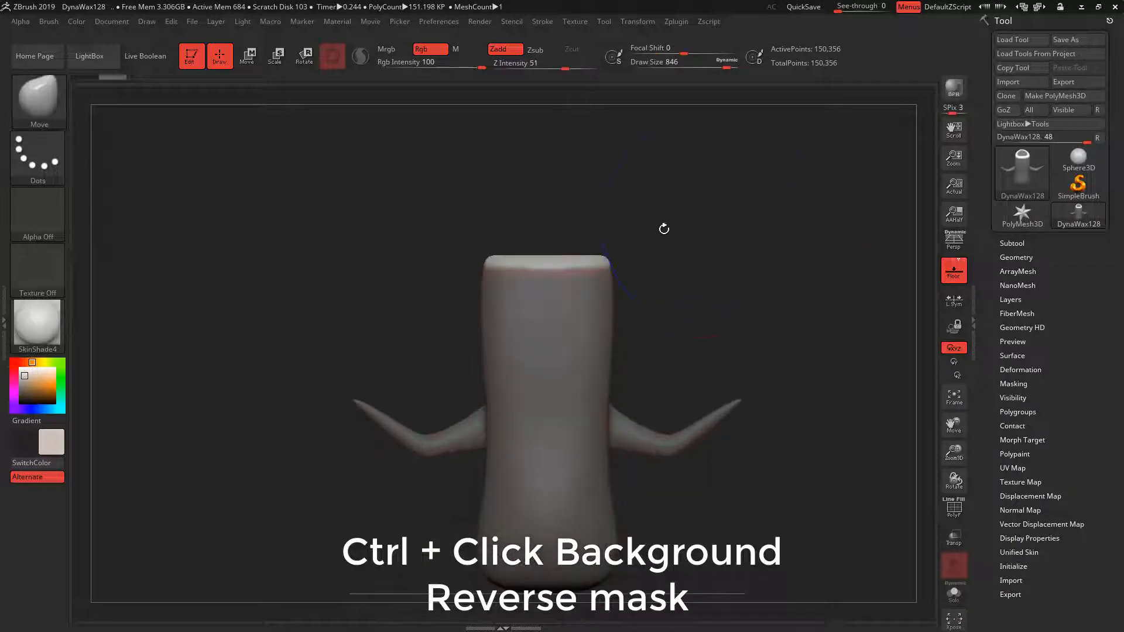
{"action": "left_click_drag", "start_coordinate": [553, 262], "coordinate": [556, 183]}
{"action": "mouse_move", "coordinate": [685, 166]}
{"action": "left_mouse_down"}
{"action": "mouse_move", "coordinate": [767, 243]}
{"action": "mouse_move", "coordinate": [756, 237]}
{"action": "left_mouse_up"}
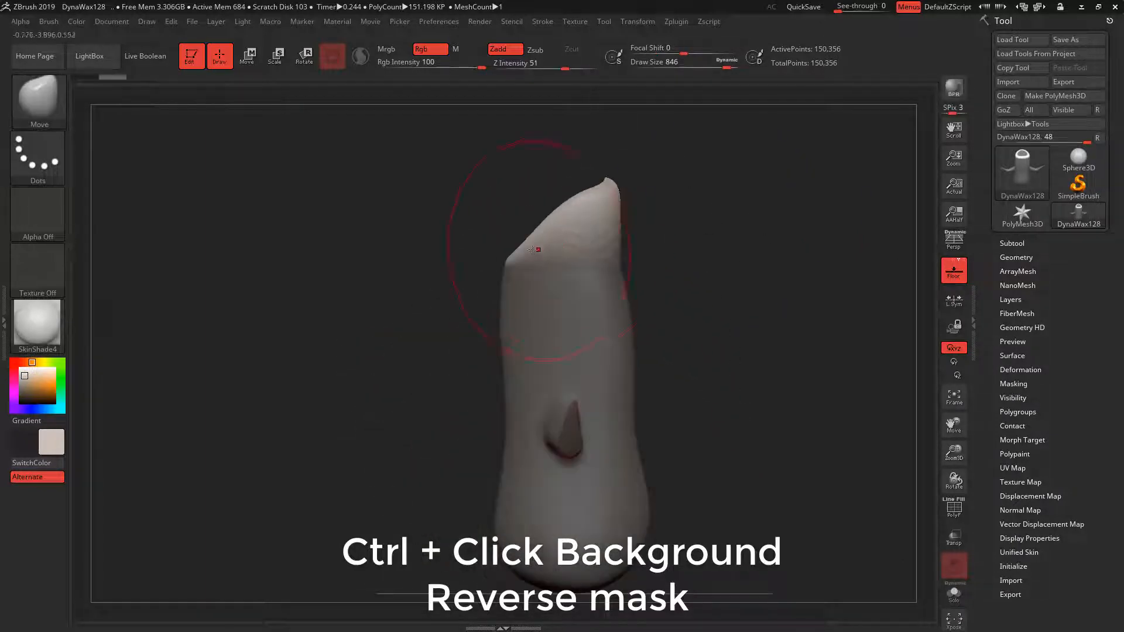
Flare the raised collar outward at its front and both sides with the Move brush.
{"action": "mouse_move", "coordinate": [533, 250]}
{"action": "left_mouse_down"}
{"action": "mouse_move", "coordinate": [495, 146]}
{"action": "mouse_move", "coordinate": [467, 196]}
{"action": "left_mouse_up"}
{"action": "left_click_drag", "start_coordinate": [661, 166], "coordinate": [674, 167]}
{"action": "left_click_drag", "start_coordinate": [702, 181], "coordinate": [768, 226]}
{"action": "left_click_drag", "start_coordinate": [647, 187], "coordinate": [747, 207]}
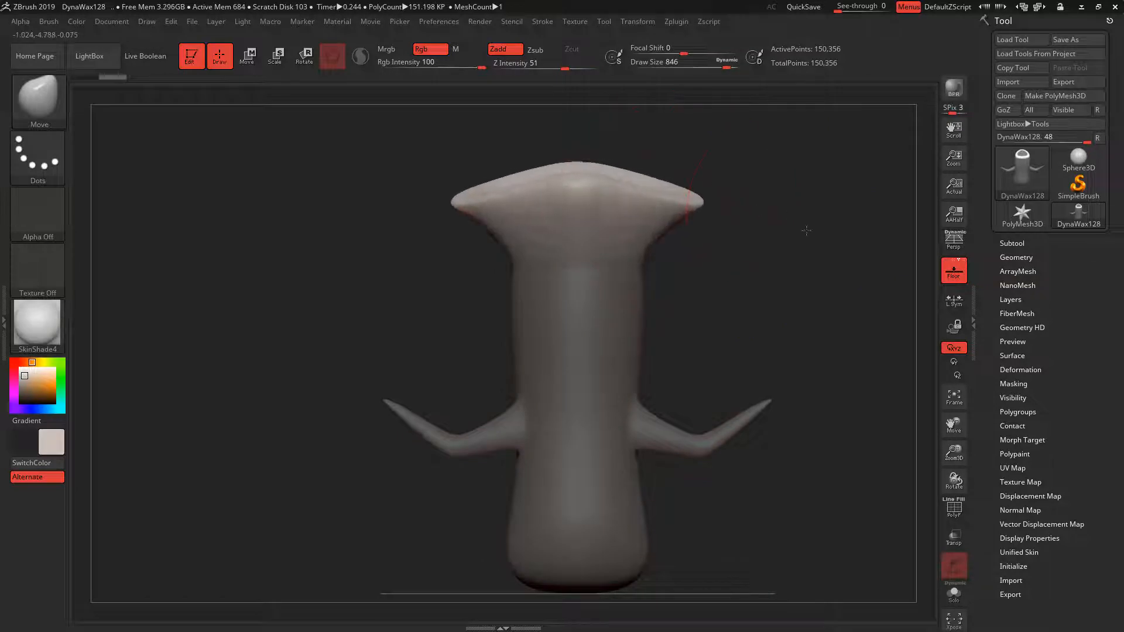
{"action": "left_click_drag", "start_coordinate": [807, 231], "coordinate": [740, 268], "text": "shift"}
{"action": "left_click_drag", "start_coordinate": [638, 255], "coordinate": [668, 277]}
{"action": "left_click_drag", "start_coordinate": [659, 140], "coordinate": [678, 118]}
Shape the flared rim into an even, rounded outline as seen from above.
{"action": "left_click_drag", "start_coordinate": [724, 205], "coordinate": [718, 316], "text": "alt"}
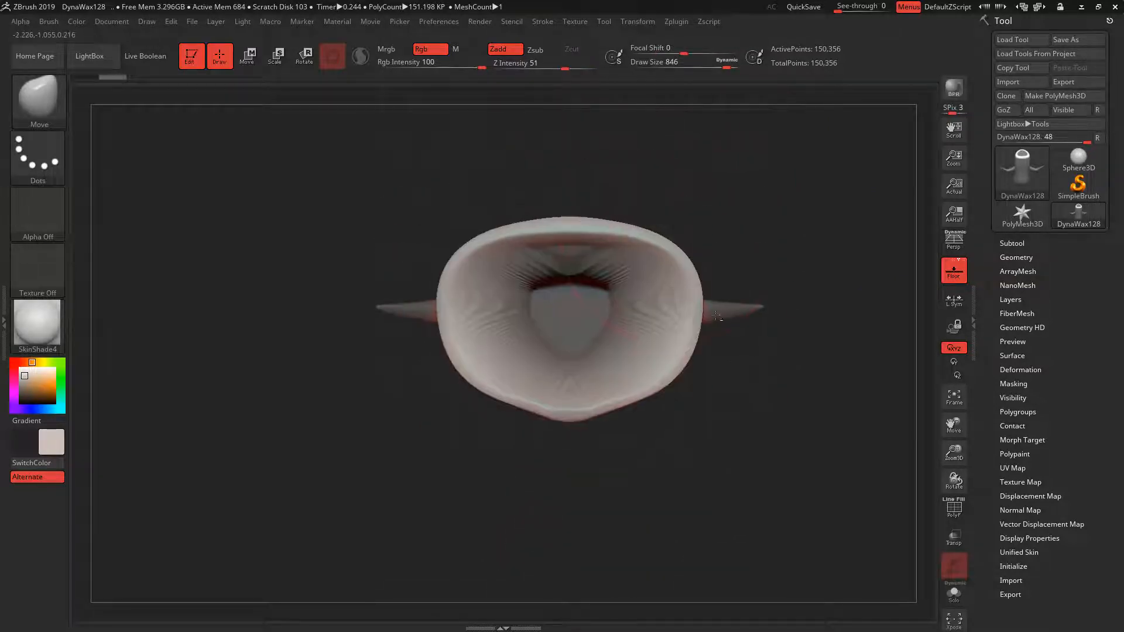
{"action": "mouse_move", "coordinate": [613, 229]}
{"action": "left_mouse_down"}
{"action": "mouse_move", "coordinate": [613, 206]}
{"action": "mouse_move", "coordinate": [672, 199]}
{"action": "left_mouse_up"}
{"action": "left_click_drag", "start_coordinate": [687, 253], "coordinate": [696, 249]}
{"action": "left_click_drag", "start_coordinate": [688, 346], "coordinate": [695, 351]}
{"action": "left_click_drag", "start_coordinate": [605, 405], "coordinate": [605, 420]}
{"action": "mouse_move", "coordinate": [703, 445]}
{"action": "left_mouse_down"}
{"action": "mouse_move", "coordinate": [742, 236]}
{"action": "mouse_move", "coordinate": [718, 454]}
{"action": "mouse_move", "coordinate": [752, 265]}
{"action": "mouse_move", "coordinate": [779, 293]}
{"action": "mouse_move", "coordinate": [866, 329]}
{"action": "mouse_move", "coordinate": [818, 243]}
{"action": "mouse_move", "coordinate": [739, 304]}
{"action": "mouse_move", "coordinate": [792, 401]}
{"action": "left_mouse_up"}
{"action": "left_click_drag", "start_coordinate": [618, 205], "coordinate": [607, 197]}
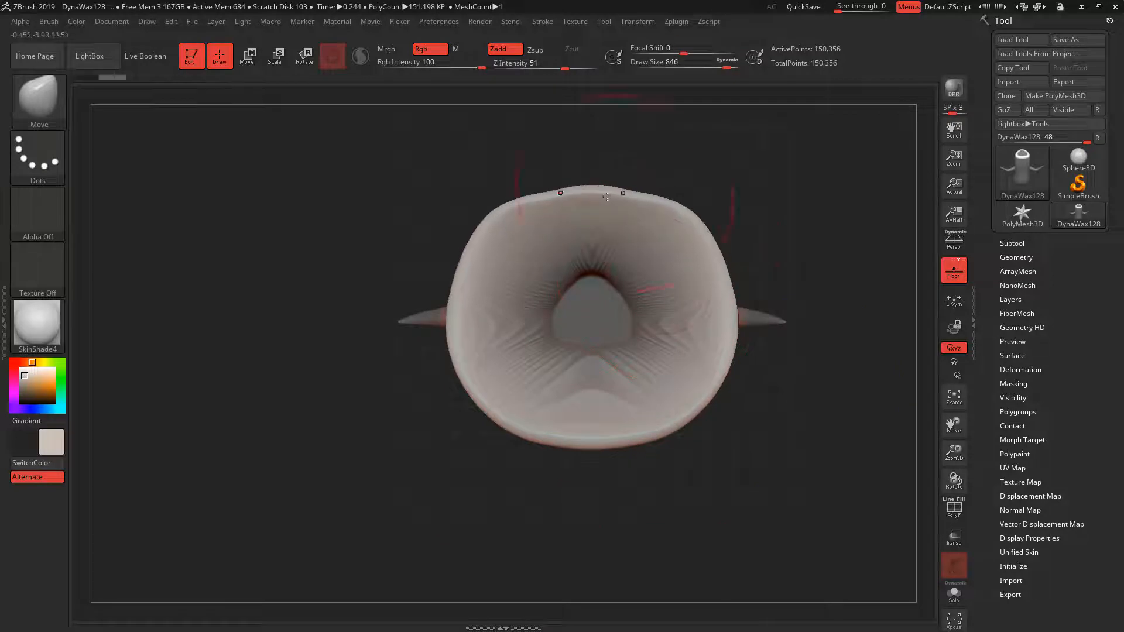
{"action": "left_click_drag", "start_coordinate": [490, 229], "coordinate": [479, 221]}
{"action": "left_click_drag", "start_coordinate": [663, 404], "coordinate": [672, 417]}
Clear the mask, remesh with DynaMesh and smooth the outside of the flared collar.
{"action": "left_click_drag", "start_coordinate": [785, 374], "coordinate": [790, 216]}
{"action": "left_click_drag", "start_coordinate": [790, 216], "coordinate": [820, 390], "text": "shift"}
{"action": "left_click_drag", "start_coordinate": [668, 315], "coordinate": [673, 317], "text": "ctrl"}
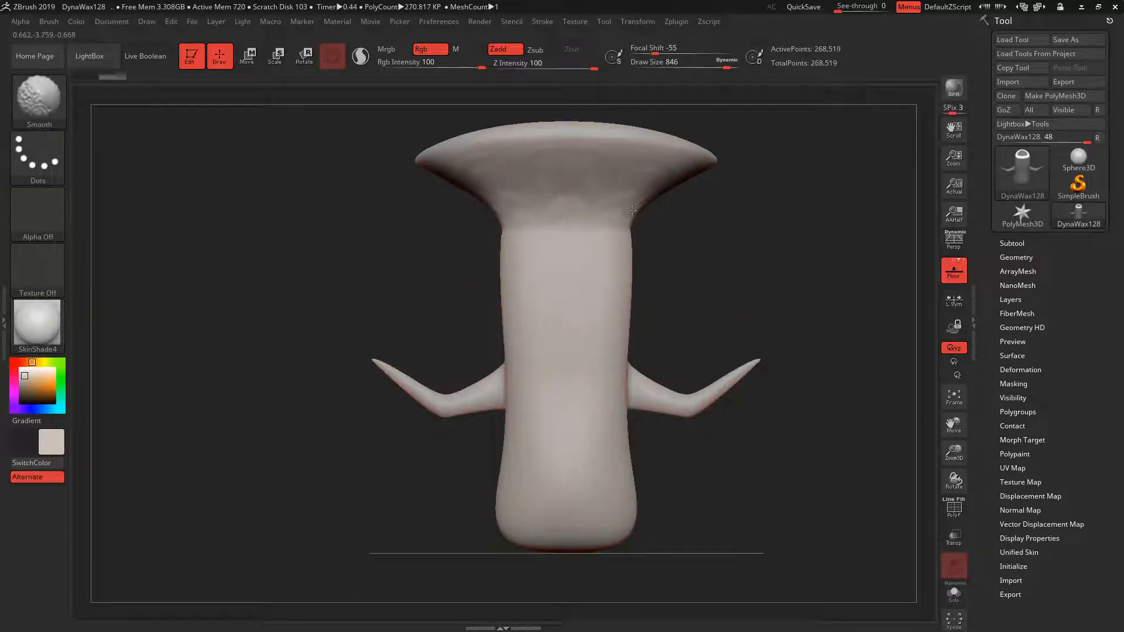
{"action": "mouse_move", "coordinate": [683, 200]}
{"action": "left_mouse_down"}
{"action": "mouse_move", "coordinate": [719, 213]}
{"action": "mouse_move", "coordinate": [758, 202]}
{"action": "left_mouse_up"}
Mask a round area in the centre of the collar's hollow at a draw size of 445.
{"action": "mouse_move", "coordinate": [784, 302]}
{"action": "left_mouse_down"}
{"action": "mouse_move", "coordinate": [827, 237]}
{"action": "mouse_move", "coordinate": [826, 419]}
{"action": "mouse_move", "coordinate": [844, 384]}
{"action": "mouse_move", "coordinate": [810, 373]}
{"action": "mouse_move", "coordinate": [814, 436]}
{"action": "left_mouse_up"}
{"action": "key", "text": "space"}
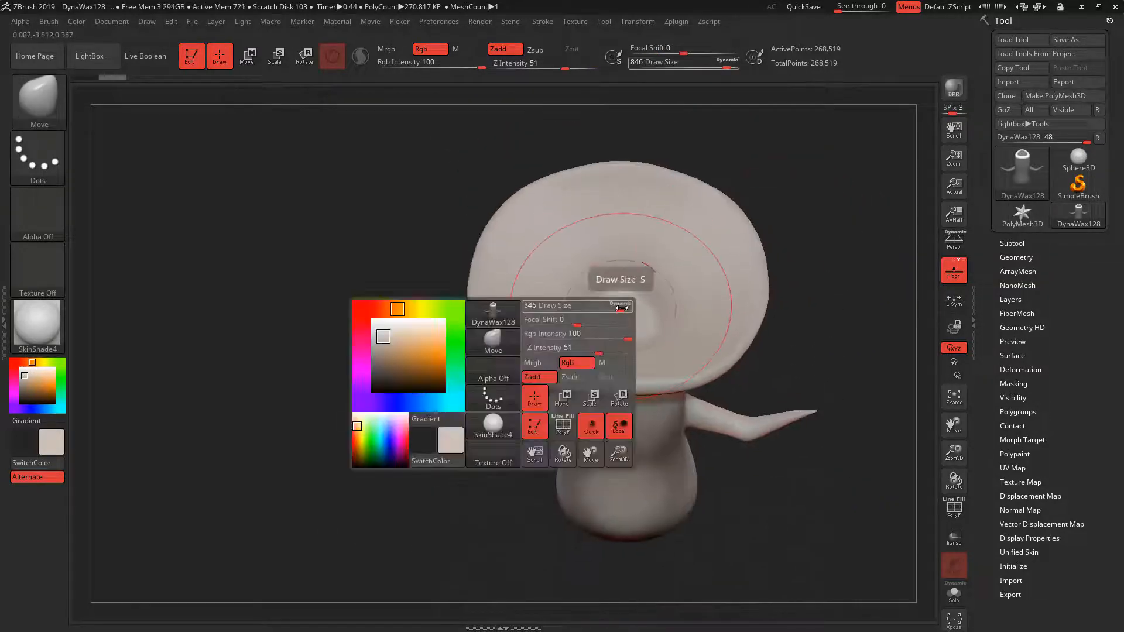
{"action": "left_click_drag", "start_coordinate": [618, 305], "coordinate": [593, 305]}
{"action": "left_click_drag", "start_coordinate": [831, 253], "coordinate": [824, 308]}
{"action": "left_click_drag", "start_coordinate": [632, 290], "coordinate": [647, 295], "text": "ctrl"}
{"action": "mouse_move", "coordinate": [838, 255]}
{"action": "left_mouse_down"}
{"action": "mouse_move", "coordinate": [843, 166]}
{"action": "mouse_move", "coordinate": [837, 313]}
{"action": "left_mouse_up"}
{"action": "mouse_move", "coordinate": [661, 290]}
{"action": "left_mouse_down", "text": "ctrl"}
{"action": "mouse_move", "coordinate": [621, 250]}
{"action": "mouse_move", "coordinate": [664, 293]}
{"action": "left_mouse_up", "text": "ctrl"}
{"action": "left_click_drag", "start_coordinate": [815, 240], "coordinate": [806, 287]}
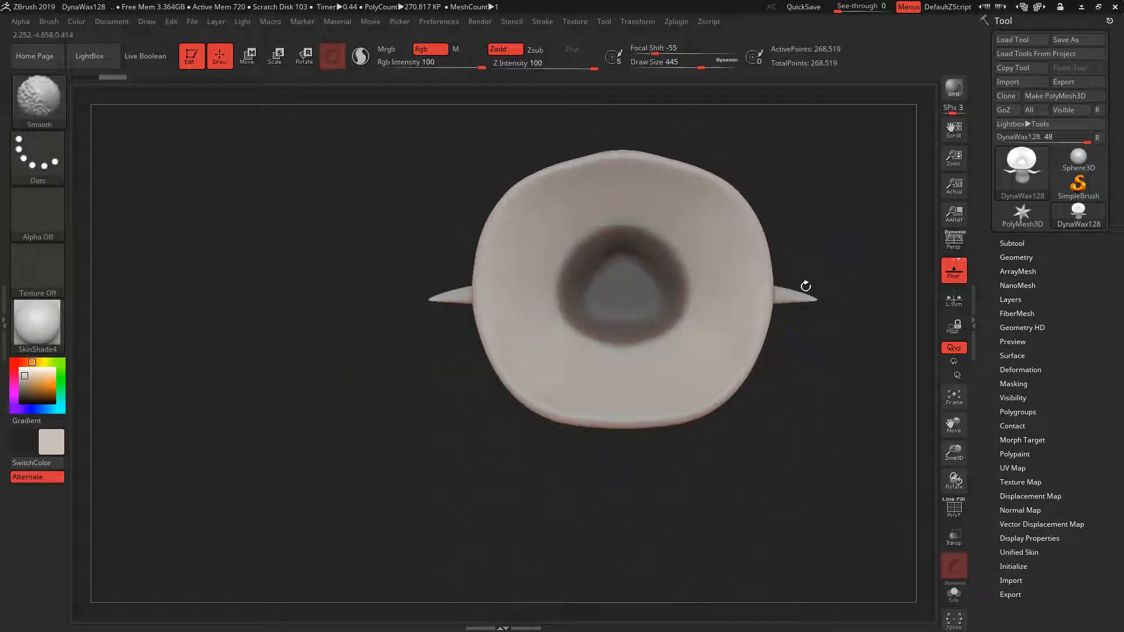
Enlarge the round mask in the collar's hollow and invert it so only the centre stays editable.
{"action": "mouse_move", "coordinate": [667, 275]}
{"action": "left_mouse_down", "text": "ctrl"}
{"action": "mouse_move", "coordinate": [655, 325]}
{"action": "mouse_move", "coordinate": [662, 273]}
{"action": "left_mouse_up", "text": "ctrl"}
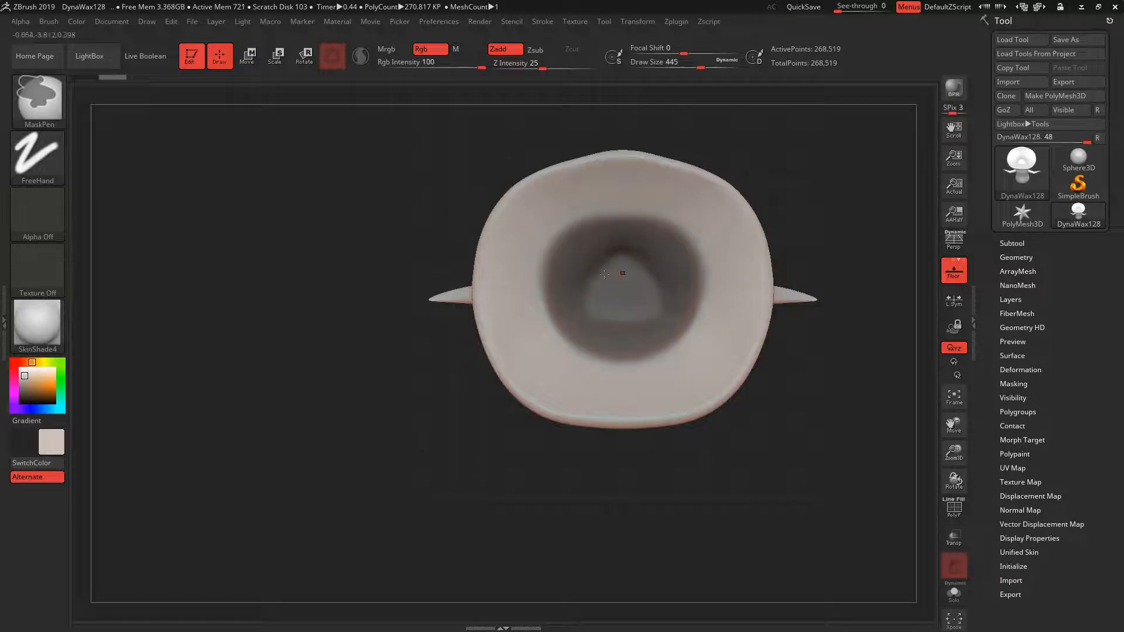
{"action": "key", "text": "s"}
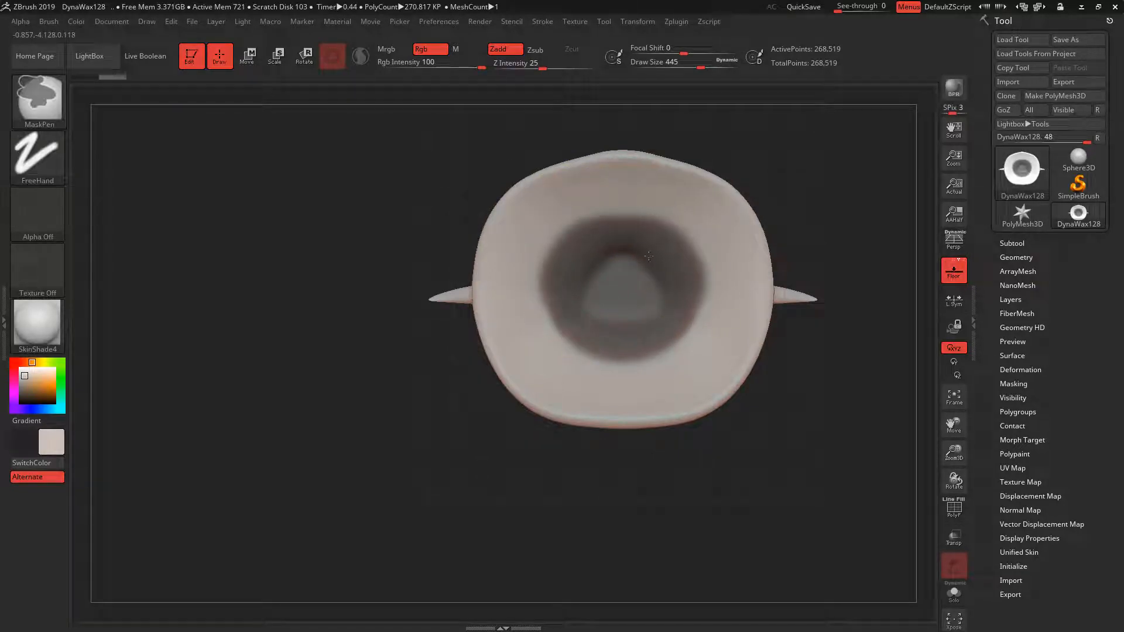
{"action": "left_click", "coordinate": [863, 304], "text": "ctrl"}
{"action": "left_click_drag", "start_coordinate": [855, 380], "coordinate": [834, 359]}
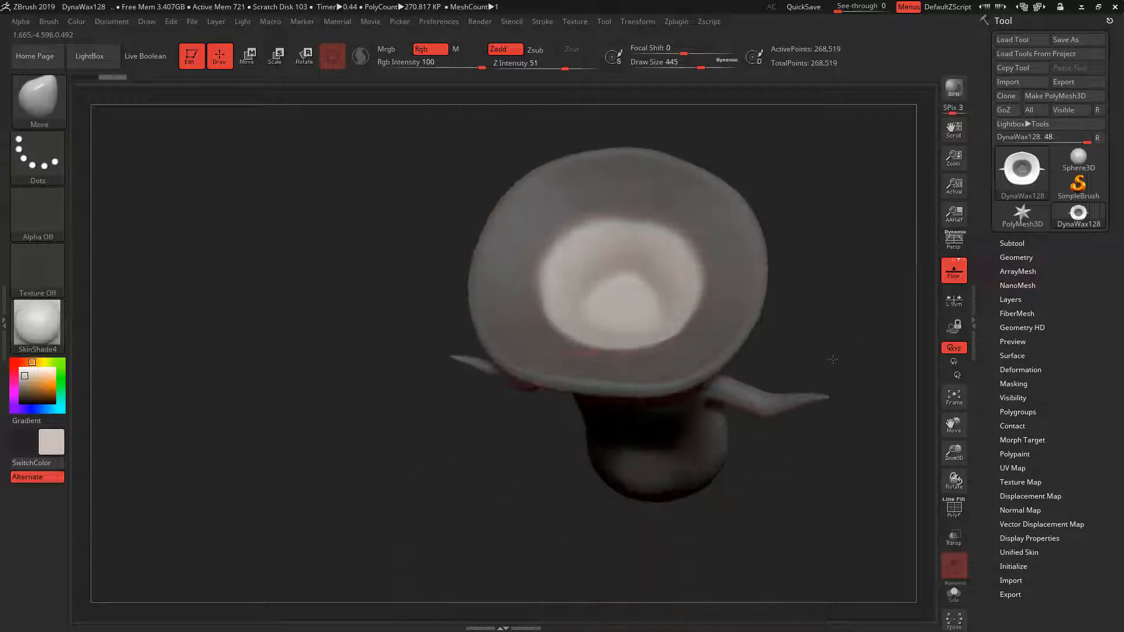
Check the brush's auto masking options and mask the exposed spots on the neck beneath the collar.
{"action": "left_click", "coordinate": [51, 23]}
{"action": "left_click", "coordinate": [85, 445]}
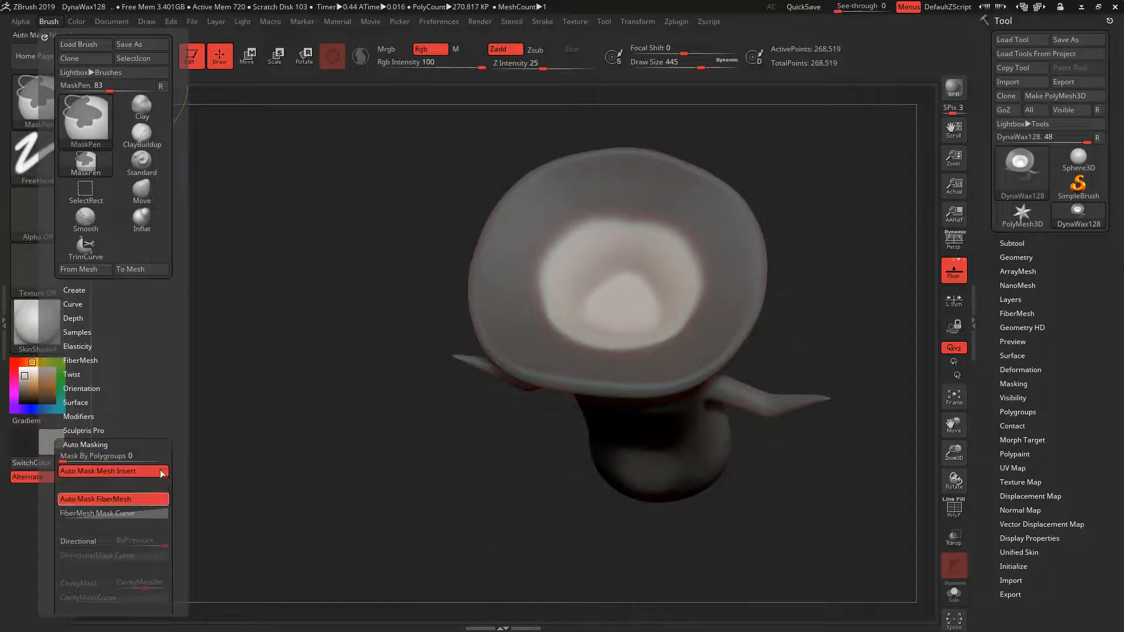
{"action": "left_click", "coordinate": [85, 478], "text": "ctrl"}
{"action": "left_click_drag", "start_coordinate": [831, 340], "coordinate": [830, 235]}
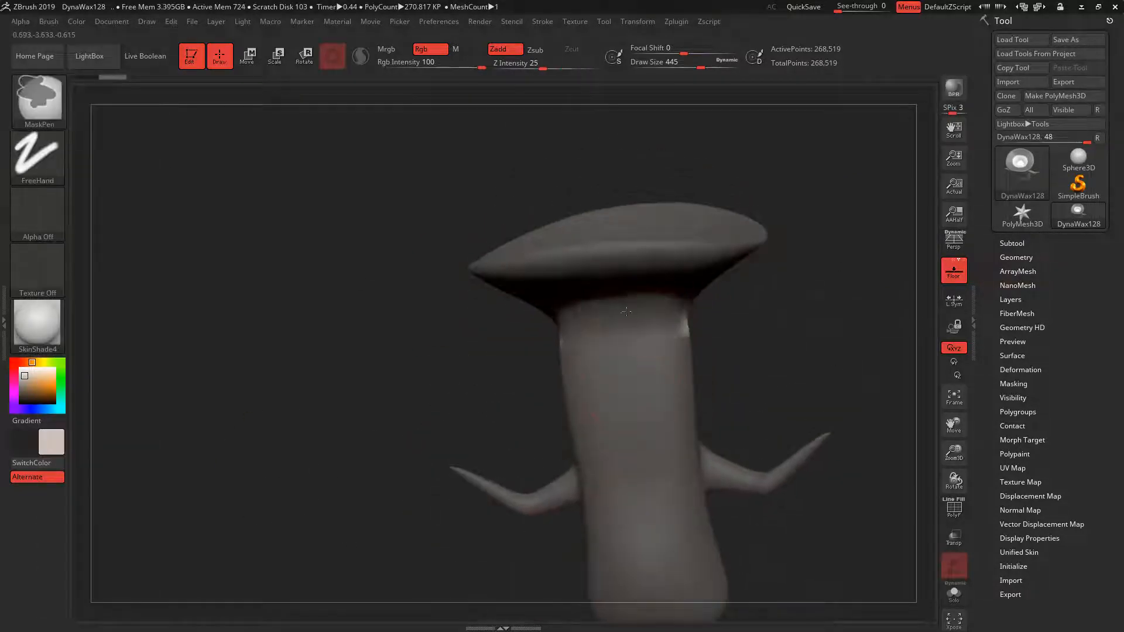
{"action": "left_click_drag", "start_coordinate": [784, 302], "coordinate": [744, 328]}
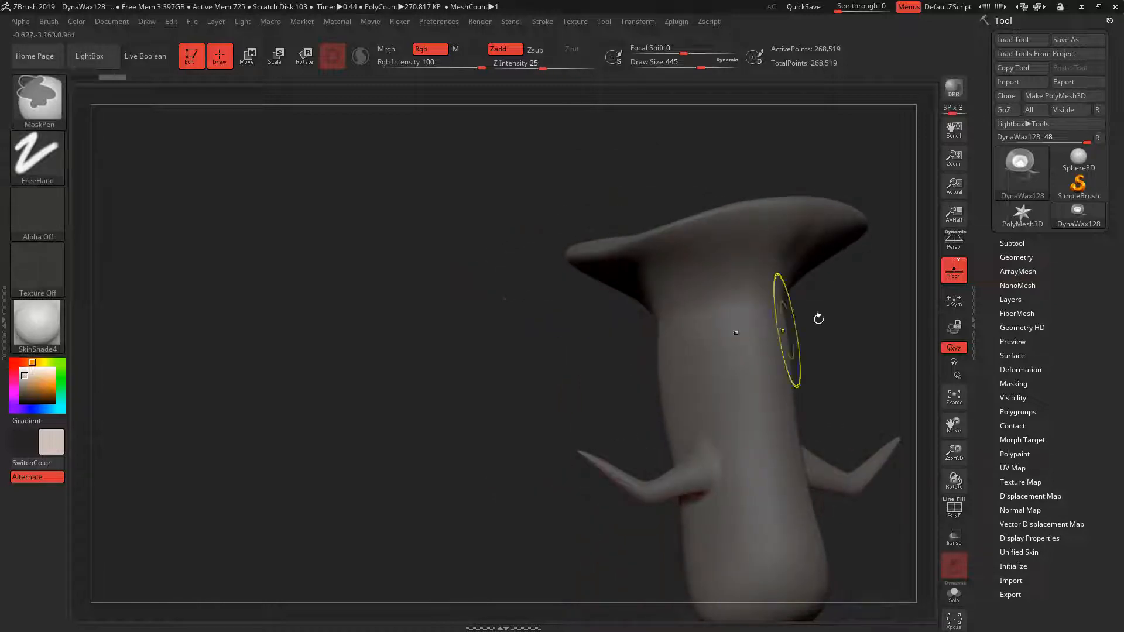
{"action": "mouse_move", "coordinate": [819, 319]}
{"action": "left_mouse_down"}
{"action": "mouse_move", "coordinate": [831, 374]}
{"action": "mouse_move", "coordinate": [856, 389]}
{"action": "mouse_move", "coordinate": [857, 353]}
{"action": "mouse_move", "coordinate": [843, 386]}
{"action": "mouse_move", "coordinate": [789, 391]}
{"action": "mouse_move", "coordinate": [846, 314]}
{"action": "mouse_move", "coordinate": [809, 380]}
{"action": "mouse_move", "coordinate": [767, 346]}
{"action": "left_mouse_up"}
Pull the unmasked centre up out of the collar's hollow with the Move brush at a draw size of 846.
{"action": "key", "text": "b"}
{"action": "key", "text": "m"}
{"action": "key", "text": "v"}
{"action": "key", "text": "space"}
{"action": "left_click_drag", "start_coordinate": [720, 305], "coordinate": [742, 306]}
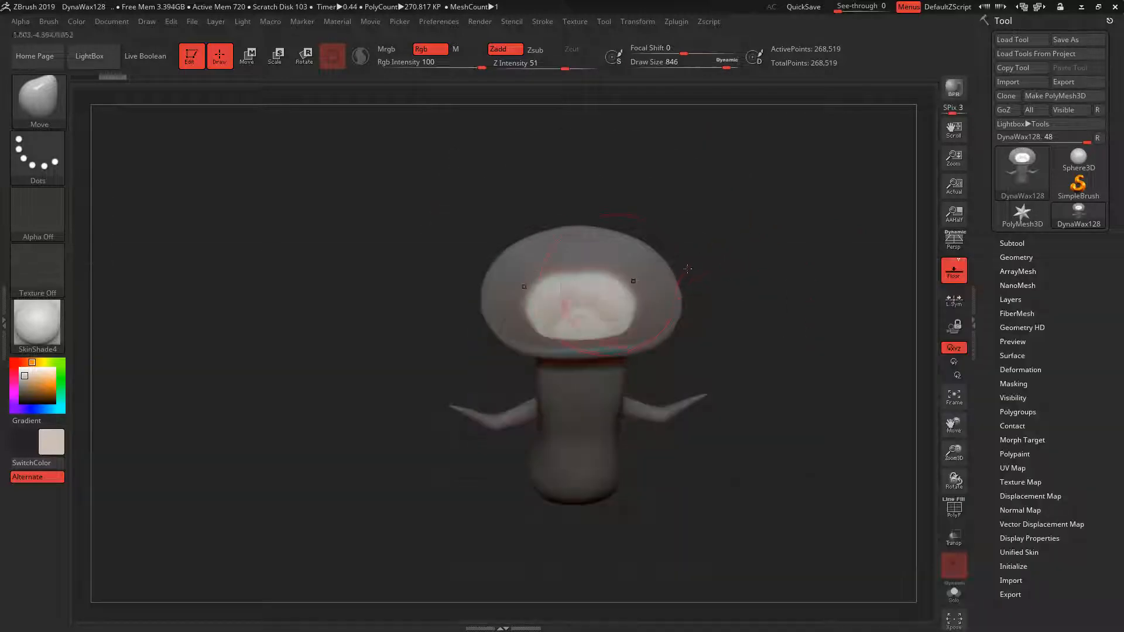
{"action": "left_click_drag", "start_coordinate": [687, 269], "coordinate": [607, 296]}
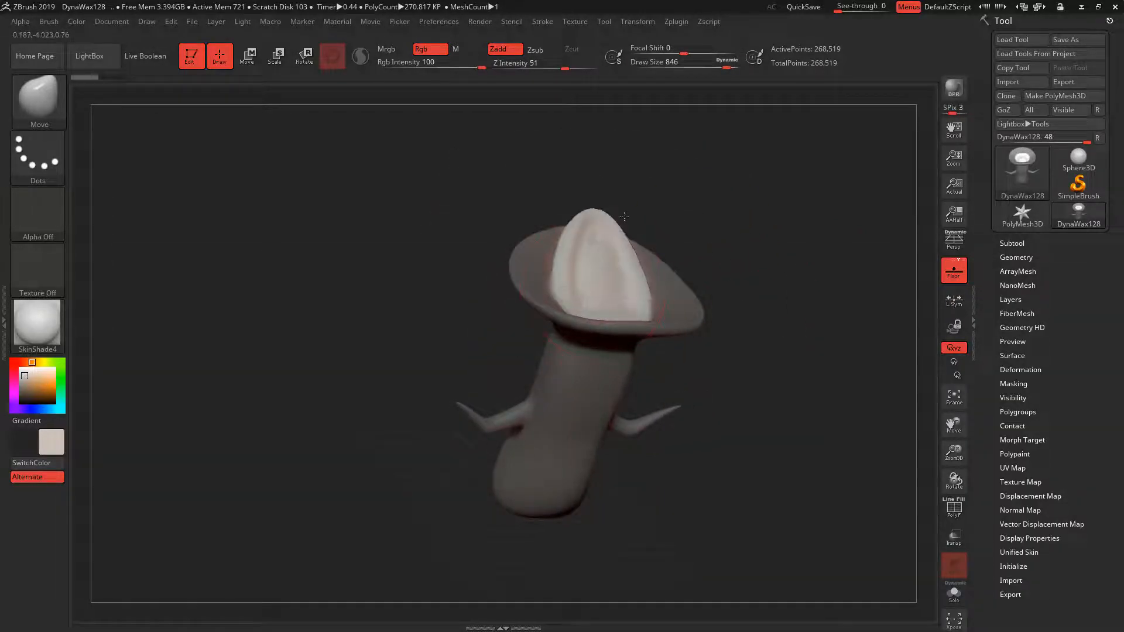
{"action": "mouse_move", "coordinate": [667, 232]}
{"action": "left_mouse_down"}
{"action": "mouse_move", "coordinate": [803, 194]}
{"action": "mouse_move", "coordinate": [806, 212]}
{"action": "mouse_move", "coordinate": [785, 237]}
{"action": "left_mouse_up"}
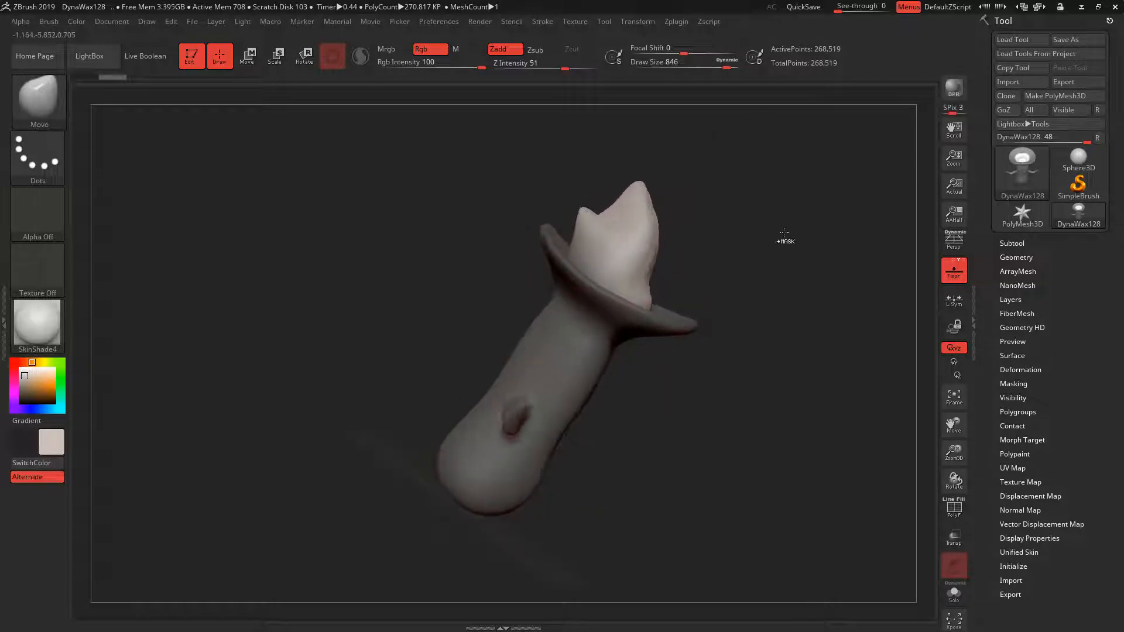
Smooth the raised column and fill it out into a thicker, rounded form from the side views.
{"action": "left_click", "coordinate": [784, 261], "text": "ctrl"}
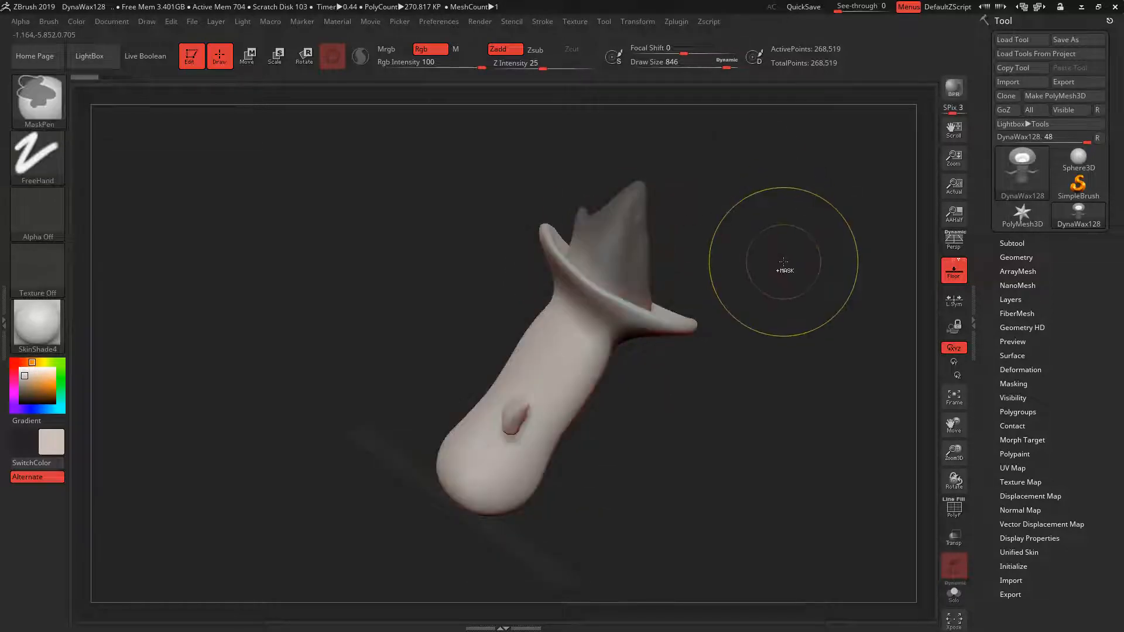
{"action": "mouse_move", "coordinate": [778, 296]}
{"action": "left_mouse_down"}
{"action": "mouse_move", "coordinate": [814, 261]}
{"action": "mouse_move", "coordinate": [841, 264]}
{"action": "mouse_move", "coordinate": [808, 261]}
{"action": "mouse_move", "coordinate": [838, 303]}
{"action": "mouse_move", "coordinate": [644, 244]}
{"action": "left_mouse_up"}
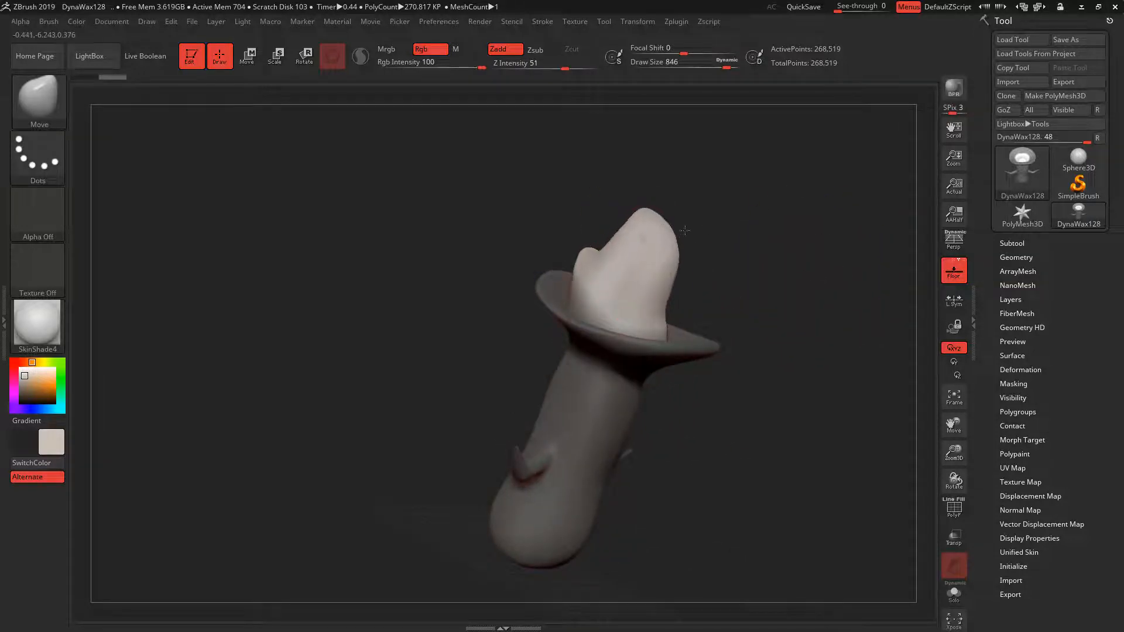
{"action": "left_click_drag", "start_coordinate": [665, 295], "coordinate": [579, 275]}
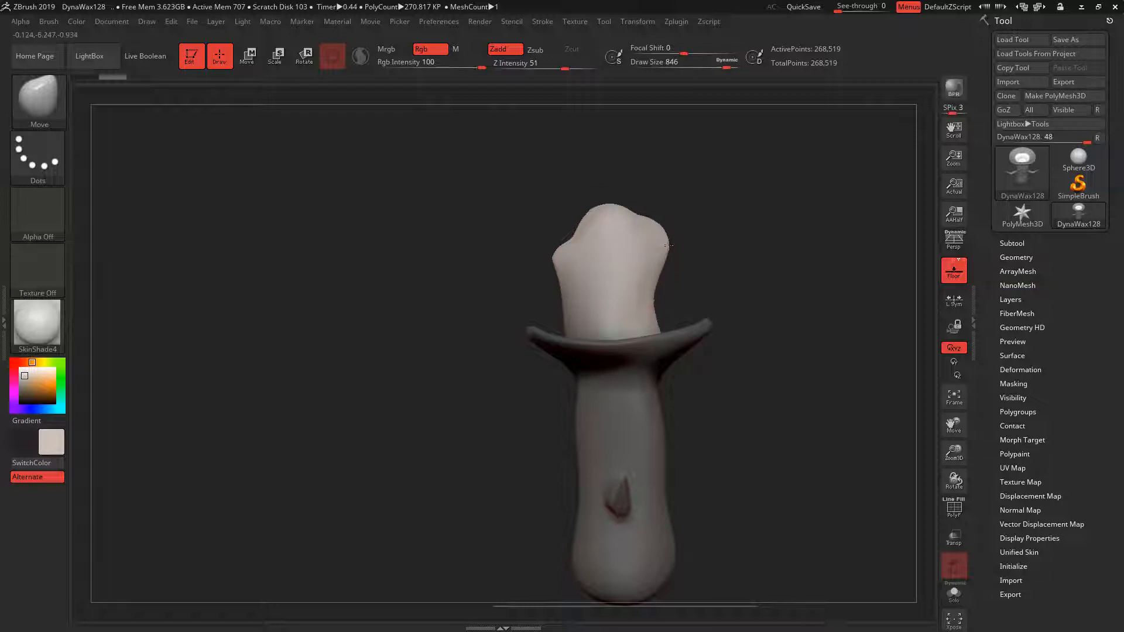
{"action": "mouse_move", "coordinate": [739, 302]}
{"action": "left_mouse_down"}
{"action": "mouse_move", "coordinate": [664, 302]}
{"action": "mouse_move", "coordinate": [657, 283]}
{"action": "mouse_move", "coordinate": [729, 307]}
{"action": "left_mouse_up"}
{"action": "left_click_drag", "start_coordinate": [714, 259], "coordinate": [640, 261], "text": "shift"}
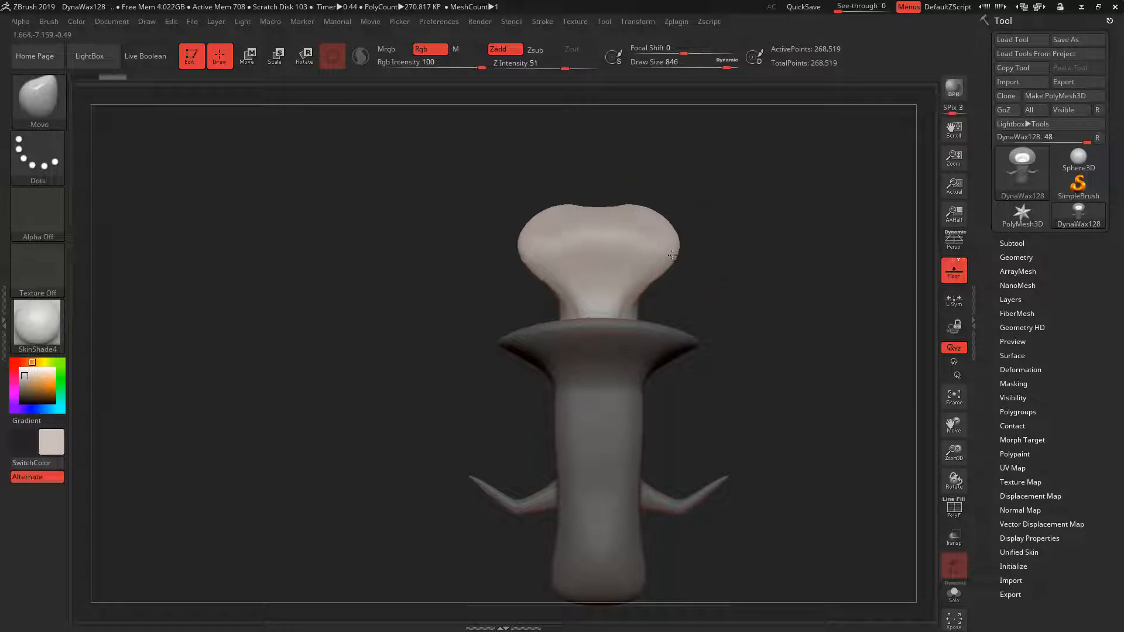
Widen the column's upper end with the Move brush and trim its top flat with TrimCurve.
{"action": "left_click_drag", "start_coordinate": [849, 220], "coordinate": [755, 220]}
{"action": "left_click_drag", "start_coordinate": [555, 245], "coordinate": [535, 244]}
{"action": "mouse_move", "coordinate": [739, 269]}
{"action": "left_mouse_down"}
{"action": "mouse_move", "coordinate": [742, 321]}
{"action": "mouse_move", "coordinate": [724, 375]}
{"action": "left_mouse_up"}
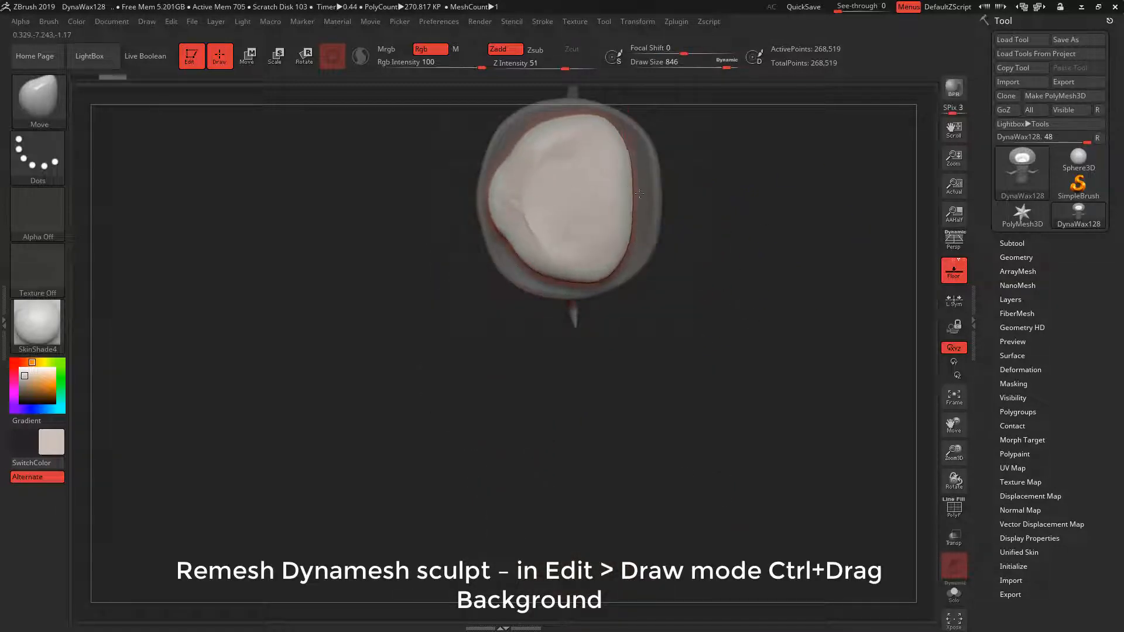
{"action": "mouse_move", "coordinate": [702, 190]}
{"action": "left_mouse_down"}
{"action": "mouse_move", "coordinate": [754, 106]}
{"action": "mouse_move", "coordinate": [750, 231]}
{"action": "mouse_move", "coordinate": [611, 265]}
{"action": "left_mouse_up"}
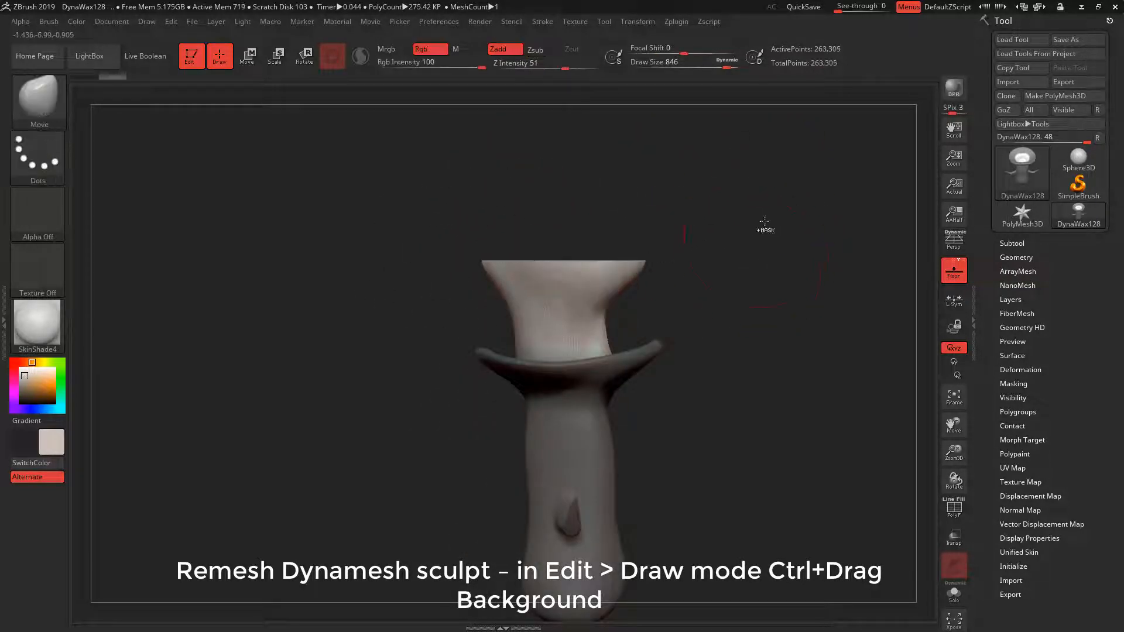
Clear the mask, remesh with DynaMesh, and even out the sides and rim of the flat-topped upper section.
{"action": "mouse_move", "coordinate": [765, 221]}
{"action": "left_mouse_down", "text": "ctrl"}
{"action": "mouse_move", "coordinate": [711, 319]}
{"action": "mouse_move", "coordinate": [790, 234]}
{"action": "mouse_move", "coordinate": [785, 258]}
{"action": "left_mouse_up", "text": "ctrl"}
{"action": "left_click_drag", "start_coordinate": [735, 299], "coordinate": [666, 355]}
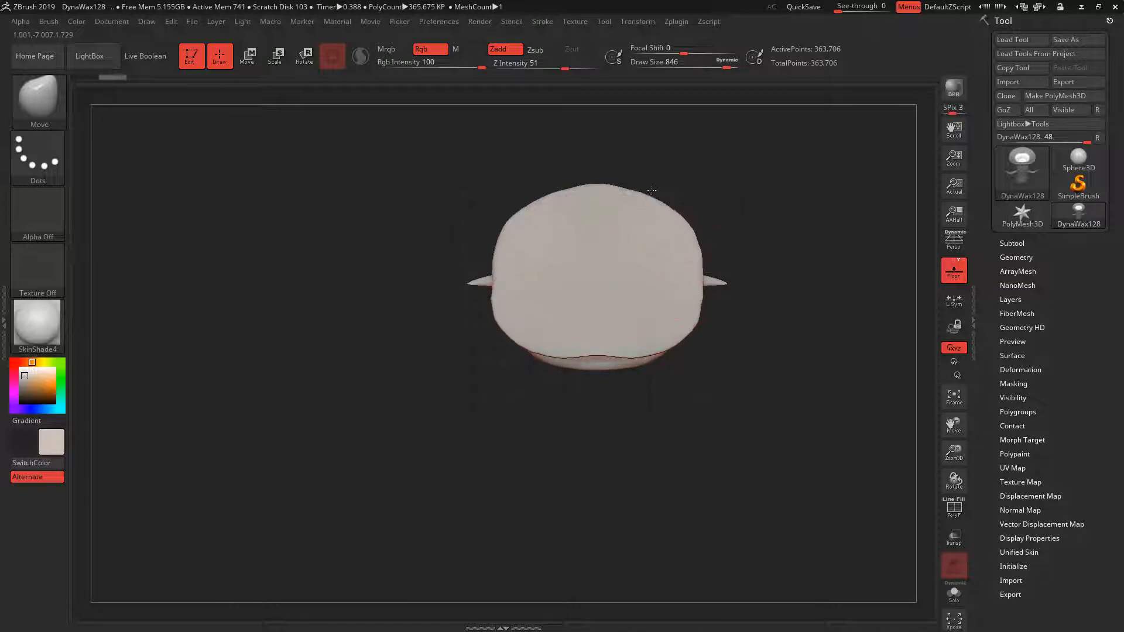
{"action": "left_click_drag", "start_coordinate": [789, 204], "coordinate": [647, 374]}
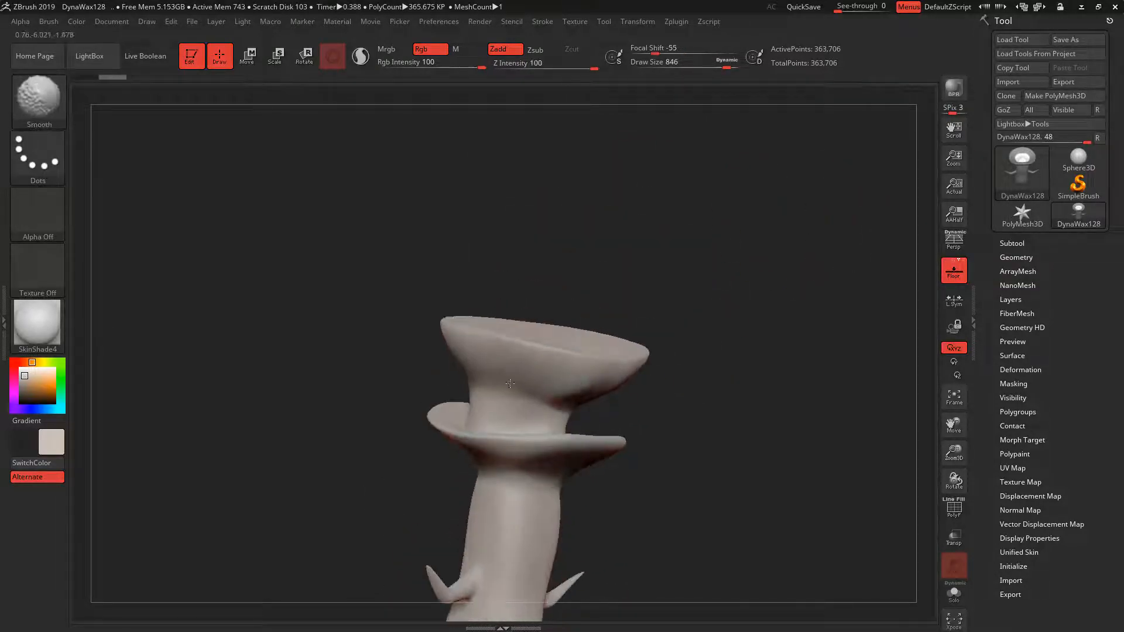
{"action": "mouse_move", "coordinate": [510, 384]}
{"action": "left_mouse_down"}
{"action": "mouse_move", "coordinate": [753, 346]}
{"action": "mouse_move", "coordinate": [667, 414]}
{"action": "mouse_move", "coordinate": [691, 273]}
{"action": "mouse_move", "coordinate": [503, 360]}
{"action": "mouse_move", "coordinate": [498, 352]}
{"action": "mouse_move", "coordinate": [493, 386]}
{"action": "mouse_move", "coordinate": [476, 344]}
{"action": "left_mouse_up"}
Mask the inner area of the flat top, leaving an even rim, and invert the mask.
{"action": "key", "text": "ctrl"}
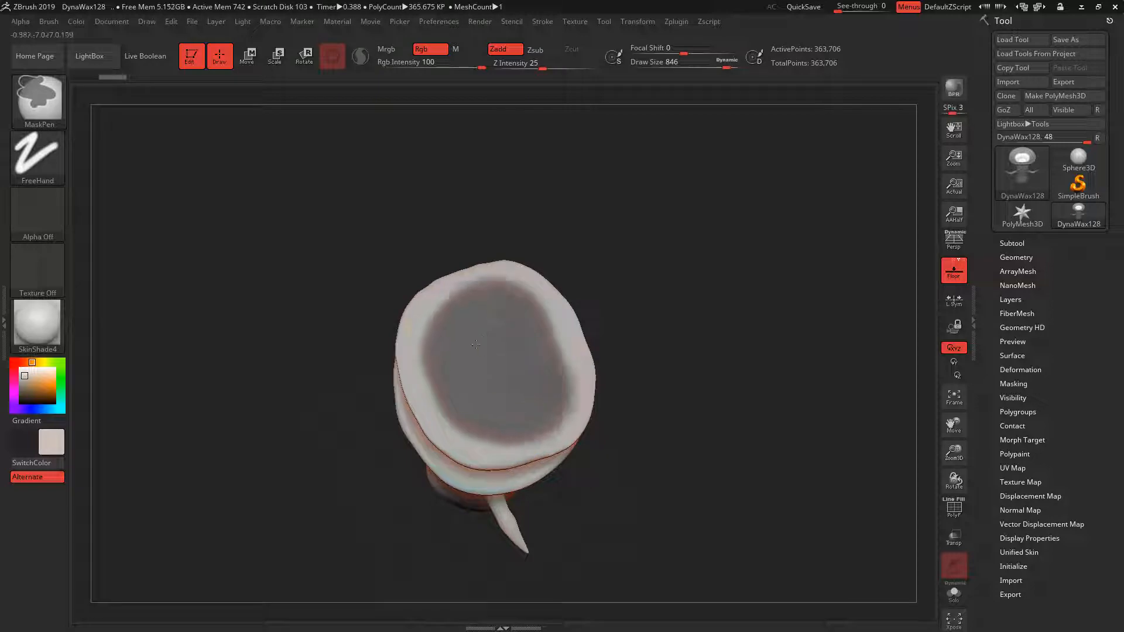
{"action": "mouse_move", "coordinate": [749, 335]}
{"action": "left_mouse_down"}
{"action": "mouse_move", "coordinate": [701, 286]}
{"action": "mouse_move", "coordinate": [740, 349]}
{"action": "mouse_move", "coordinate": [723, 344]}
{"action": "mouse_move", "coordinate": [739, 313]}
{"action": "left_mouse_up"}
{"action": "left_click", "coordinate": [700, 286], "text": "ctrl"}
Push the unmasked centre of the flat top down with the Move gizmo to hollow the upper funnel without breaking through its wall.
{"action": "key", "text": "b"}
{"action": "key", "text": "m"}
{"action": "key", "text": "v"}
{"action": "key", "text": "w"}
{"action": "left_click_drag", "start_coordinate": [642, 290], "coordinate": [630, 237]}
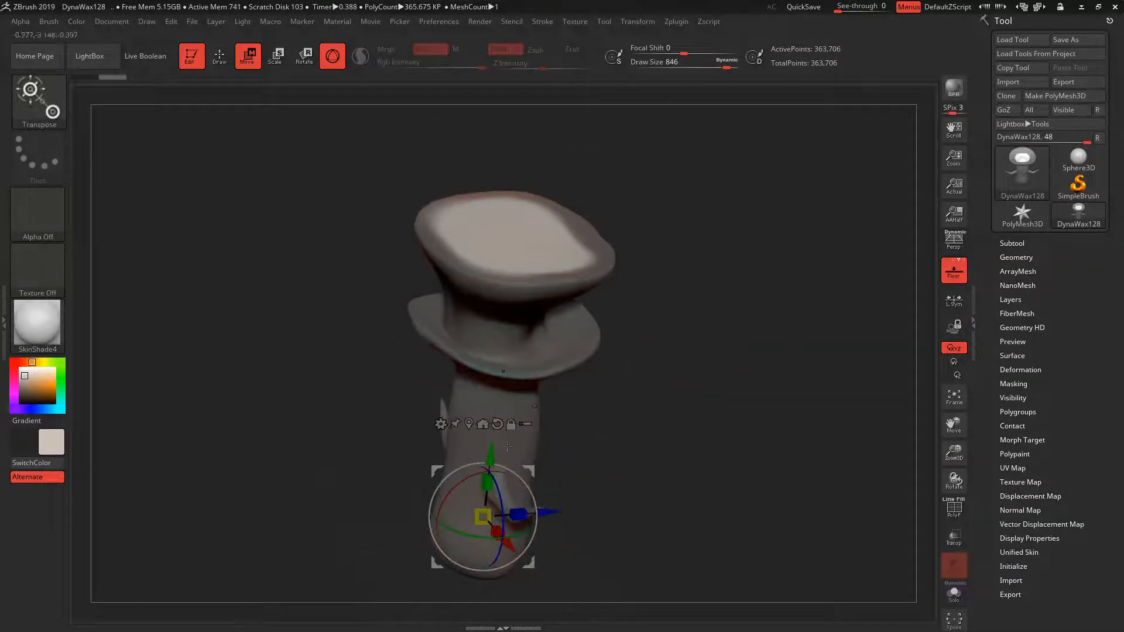
{"action": "left_click_drag", "start_coordinate": [488, 459], "coordinate": [484, 515]}
{"action": "key", "text": "ctrl+z"}
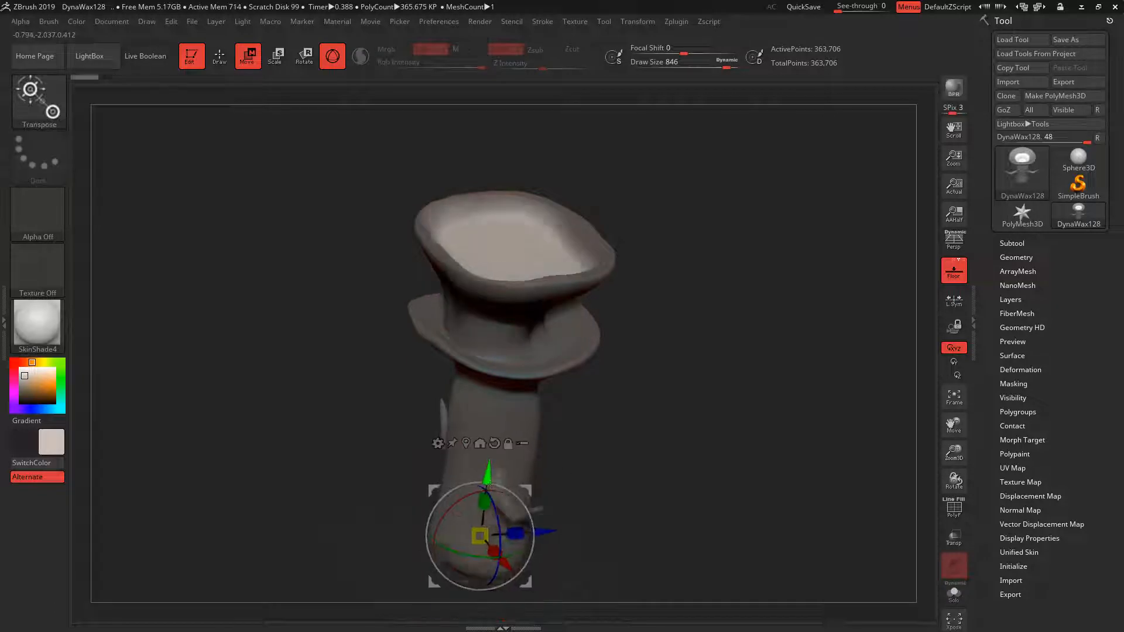
{"action": "left_click_drag", "start_coordinate": [487, 471], "coordinate": [481, 567]}
{"action": "left_click_drag", "start_coordinate": [422, 536], "coordinate": [382, 457]}
{"action": "key", "text": "ctrl+z"}
{"action": "left_click_drag", "start_coordinate": [483, 508], "coordinate": [496, 414]}
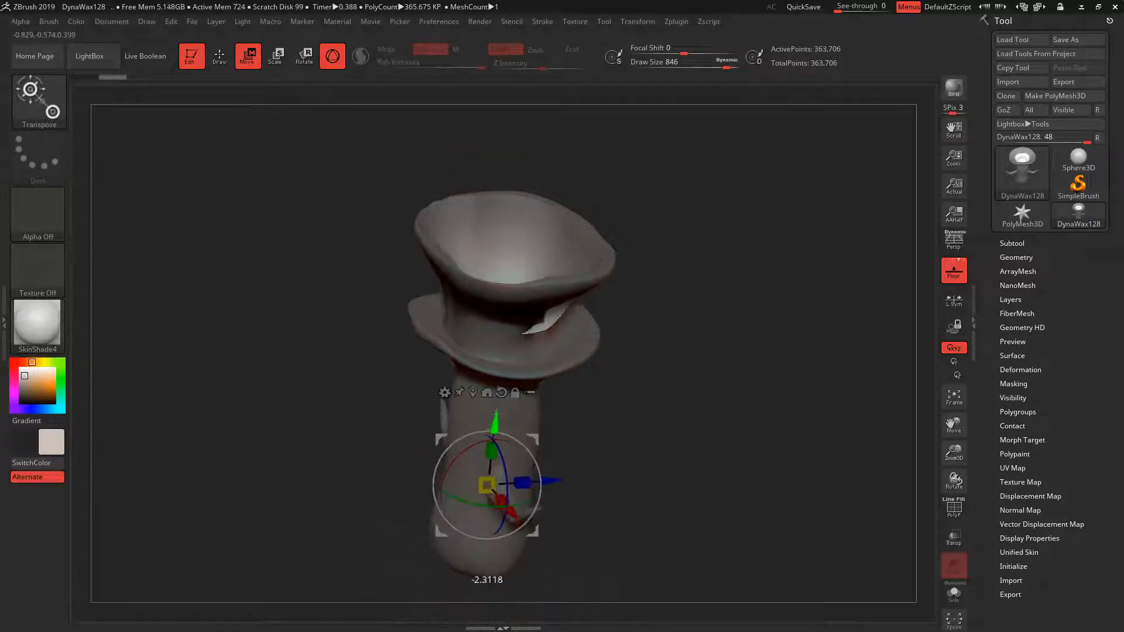
{"action": "right_click_drag", "start_coordinate": [551, 458], "coordinate": [542, 395]}
{"action": "right_click_drag", "start_coordinate": [545, 351], "coordinate": [551, 410]}
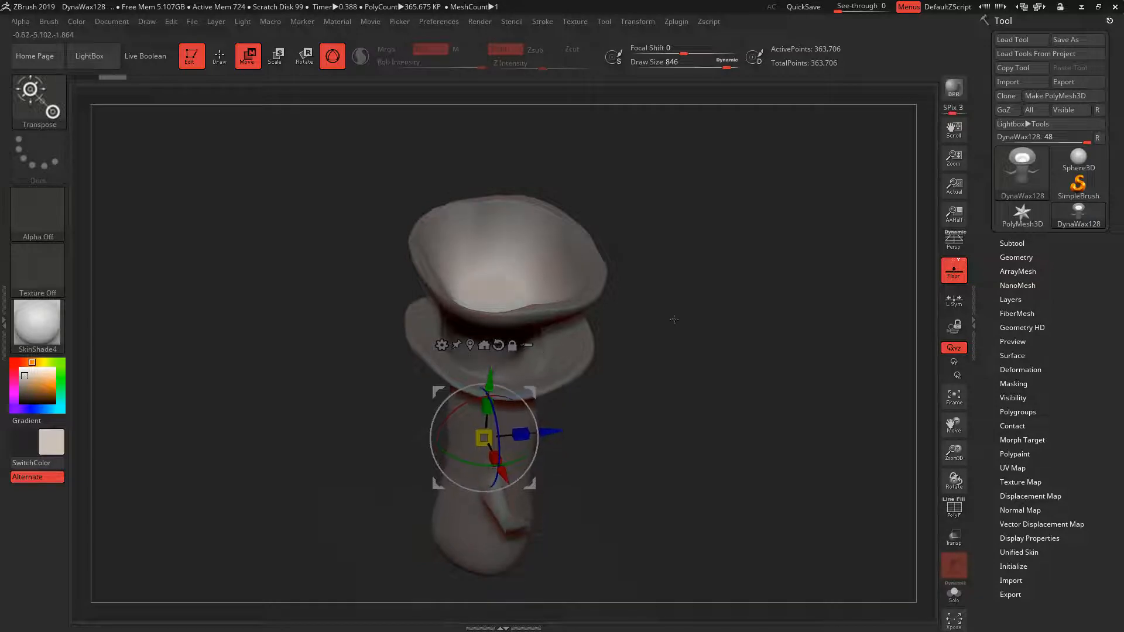
{"action": "right_click_drag", "start_coordinate": [674, 319], "coordinate": [551, 434]}
{"action": "mouse_move", "coordinate": [660, 411]}
{"action": "right_mouse_down"}
{"action": "mouse_move", "coordinate": [661, 444]}
{"action": "mouse_move", "coordinate": [666, 289]}
{"action": "right_mouse_up"}
Clear the mask, remesh the hollowed funnel with DynaMesh and return to Draw mode.
{"action": "left_click_drag", "start_coordinate": [666, 289], "coordinate": [692, 383], "text": "ctrl"}
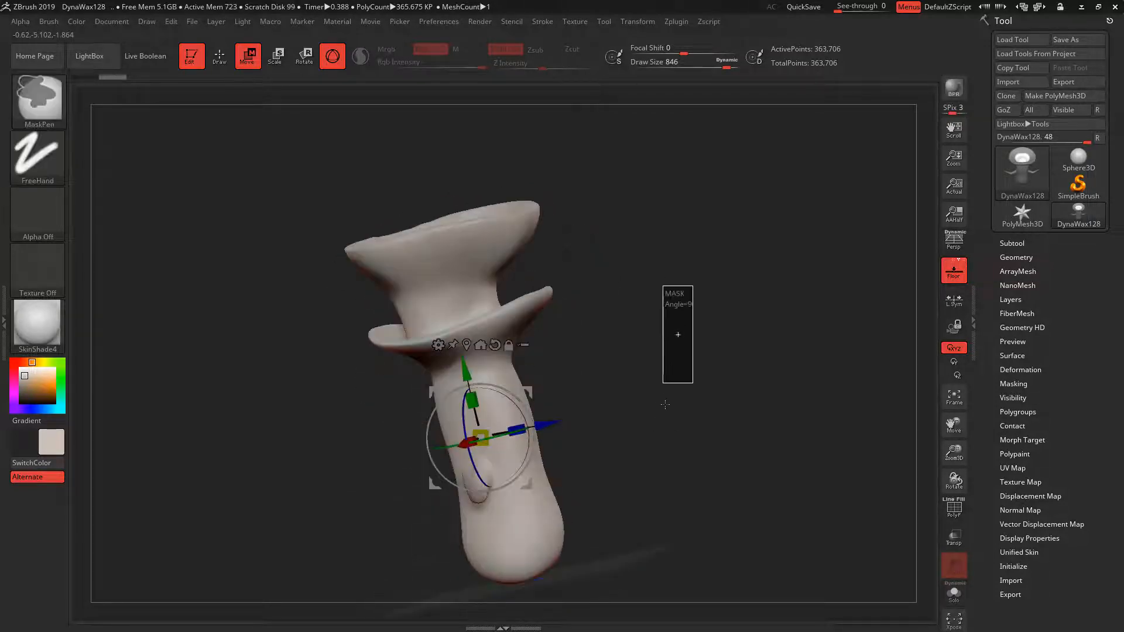
{"action": "mouse_move", "coordinate": [692, 383]}
{"action": "right_mouse_down"}
{"action": "mouse_move", "coordinate": [681, 444]}
{"action": "mouse_move", "coordinate": [678, 389]}
{"action": "mouse_move", "coordinate": [585, 333]}
{"action": "mouse_move", "coordinate": [706, 310]}
{"action": "mouse_move", "coordinate": [663, 306]}
{"action": "mouse_move", "coordinate": [688, 397]}
{"action": "mouse_move", "coordinate": [708, 346]}
{"action": "right_mouse_up"}
{"action": "key", "text": "q"}
{"action": "right_click_drag", "start_coordinate": [709, 223], "coordinate": [709, 319]}
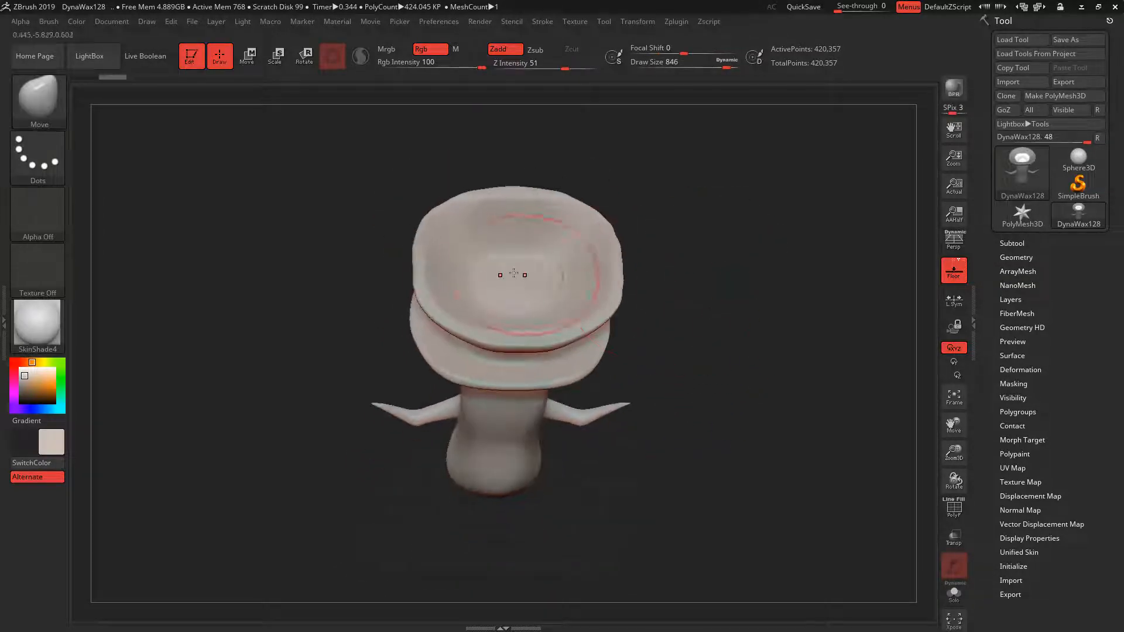
Mask a round area at the bottom of the upper funnel's hollow and invert the mask.
{"action": "left_click_drag", "start_coordinate": [526, 274], "coordinate": [532, 278], "text": "ctrl"}
{"action": "mouse_move", "coordinate": [716, 281]}
{"action": "right_mouse_down"}
{"action": "mouse_move", "coordinate": [718, 203]}
{"action": "mouse_move", "coordinate": [720, 254]}
{"action": "mouse_move", "coordinate": [690, 284]}
{"action": "right_mouse_up"}
{"action": "left_click", "coordinate": [713, 259], "text": "ctrl"}
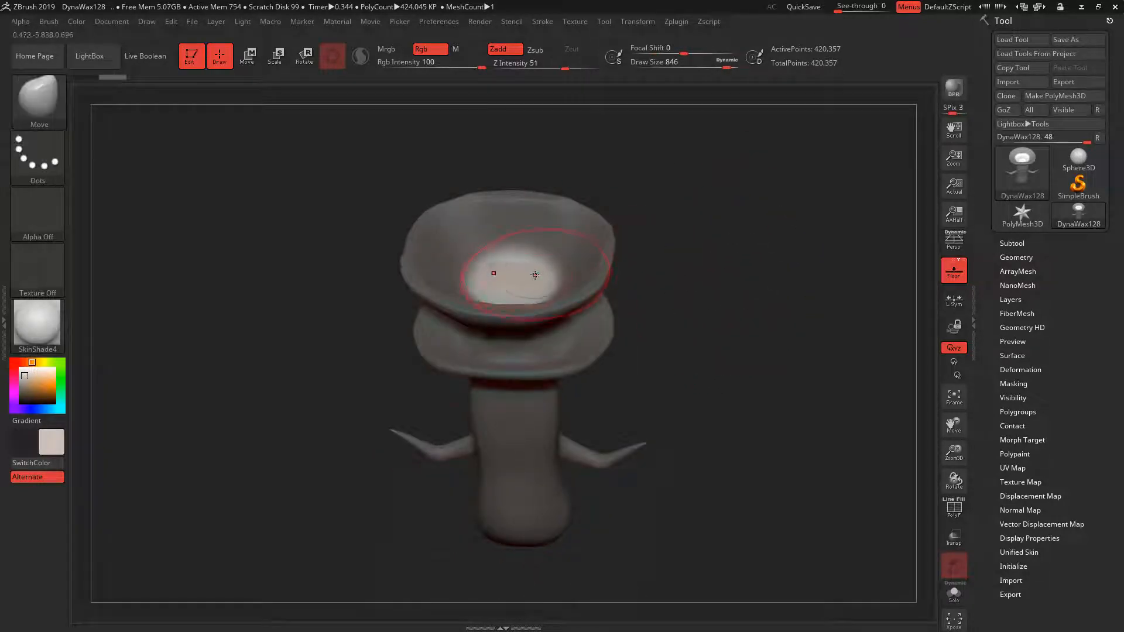
Pull the unmasked floor of the upper funnel up into a tall cone with the Move brush at a draw size of 1000.
{"action": "key", "text": "space"}
{"action": "left_click_drag", "start_coordinate": [539, 278], "coordinate": [563, 283]}
{"action": "mouse_move", "coordinate": [651, 264]}
{"action": "right_mouse_down"}
{"action": "mouse_move", "coordinate": [677, 244]}
{"action": "mouse_move", "coordinate": [687, 270]}
{"action": "right_mouse_up"}
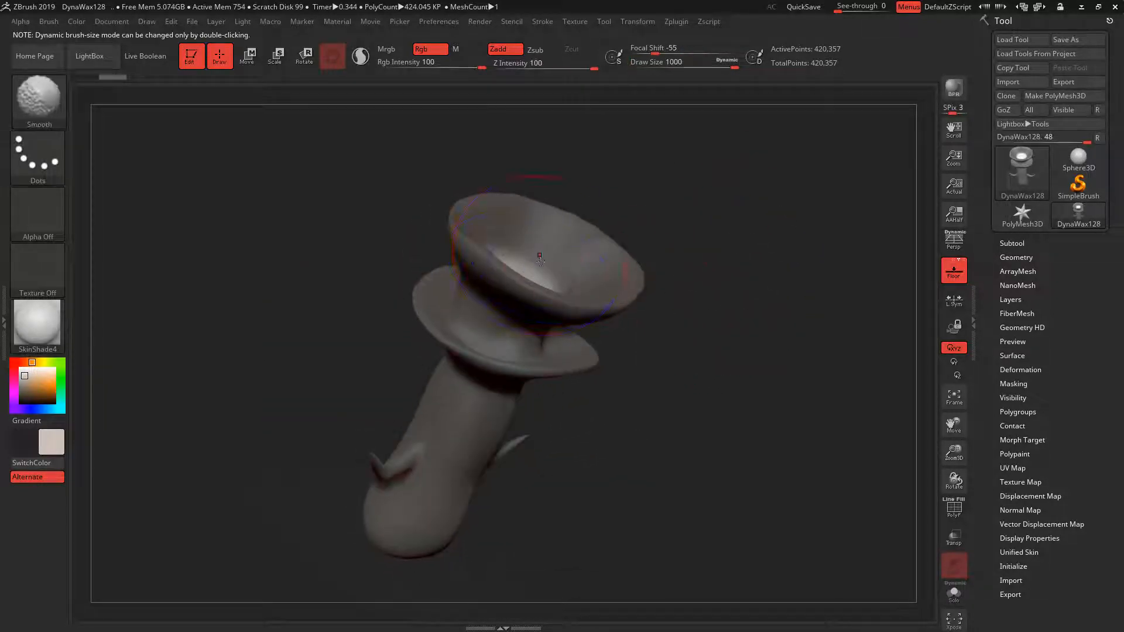
{"action": "left_click", "coordinate": [535, 263], "text": "ctrl"}
{"action": "left_click_drag", "start_coordinate": [552, 233], "coordinate": [585, 141]}
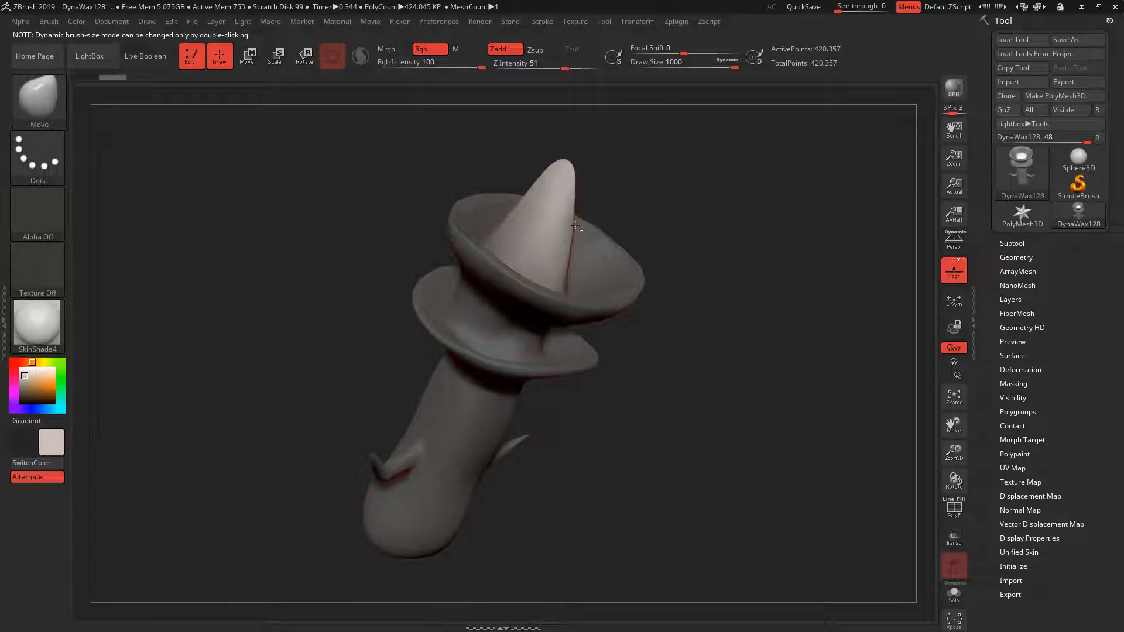
Broaden the cone into a wide, blunt head from the front and side views with the Move brush.
{"action": "mouse_move", "coordinate": [697, 269]}
{"action": "left_mouse_down", "text": "shift"}
{"action": "mouse_move", "coordinate": [673, 251]}
{"action": "mouse_move", "coordinate": [728, 224]}
{"action": "left_mouse_up", "text": "shift"}
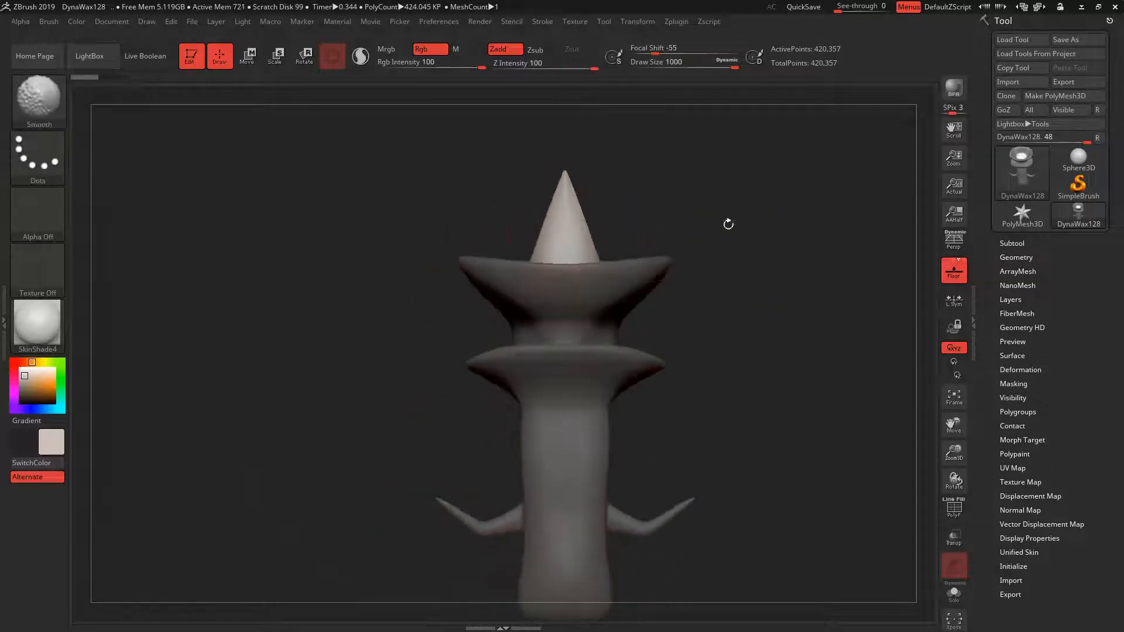
{"action": "left_click_drag", "start_coordinate": [579, 184], "coordinate": [609, 172]}
{"action": "left_click_drag", "start_coordinate": [817, 208], "coordinate": [698, 201]}
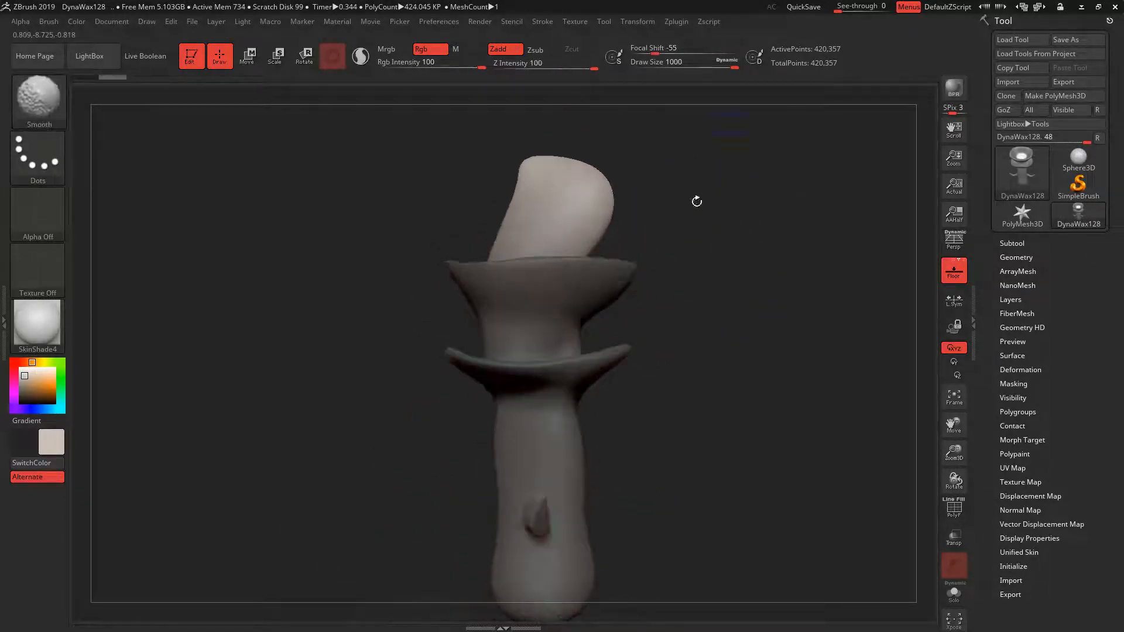
{"action": "mouse_move", "coordinate": [594, 198]}
{"action": "left_mouse_down"}
{"action": "mouse_move", "coordinate": [514, 170]}
{"action": "mouse_move", "coordinate": [504, 187]}
{"action": "left_mouse_up"}
{"action": "left_click_drag", "start_coordinate": [563, 165], "coordinate": [566, 181]}
{"action": "left_click_drag", "start_coordinate": [650, 186], "coordinate": [716, 189], "text": "shift"}
{"action": "left_click_drag", "start_coordinate": [583, 205], "coordinate": [661, 221]}
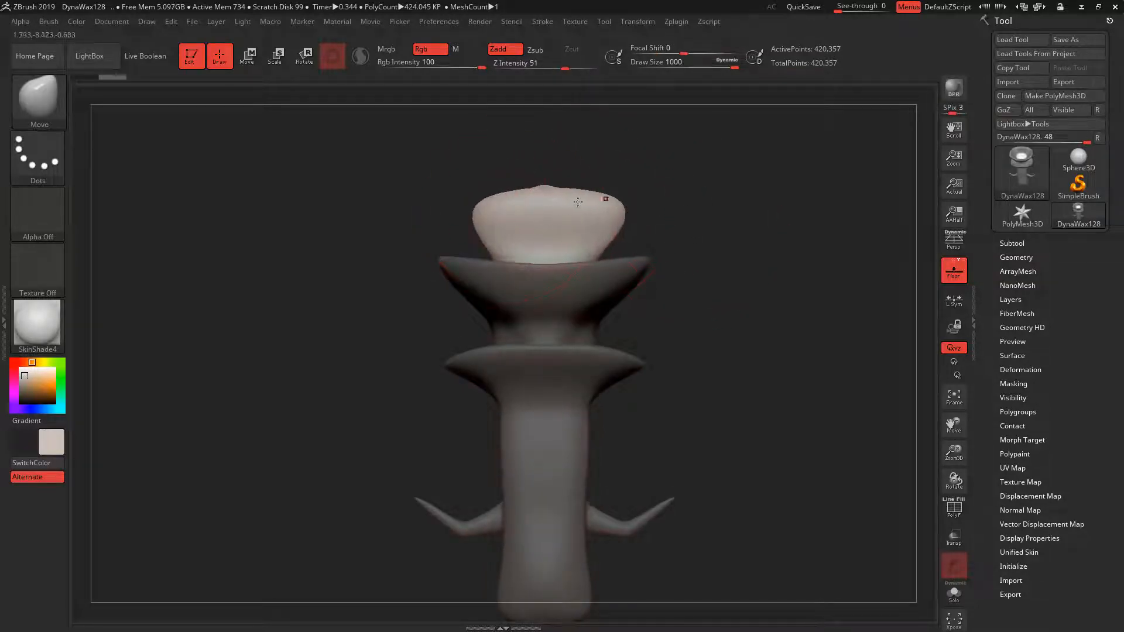
Round out the head's outline as seen from above, then clear the mask and remesh with DynaMesh.
{"action": "mouse_move", "coordinate": [665, 182]}
{"action": "left_mouse_down"}
{"action": "mouse_move", "coordinate": [725, 219]}
{"action": "mouse_move", "coordinate": [726, 231]}
{"action": "left_mouse_up"}
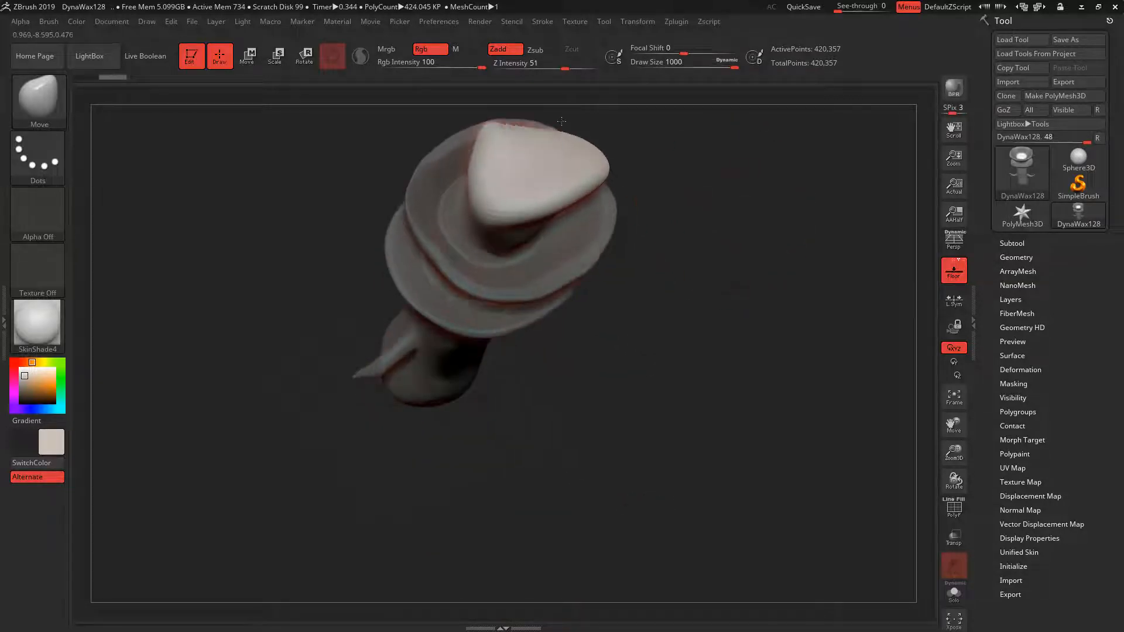
{"action": "left_click_drag", "start_coordinate": [576, 158], "coordinate": [591, 149]}
{"action": "left_click_drag", "start_coordinate": [554, 199], "coordinate": [564, 214]}
{"action": "left_click_drag", "start_coordinate": [737, 194], "coordinate": [633, 188]}
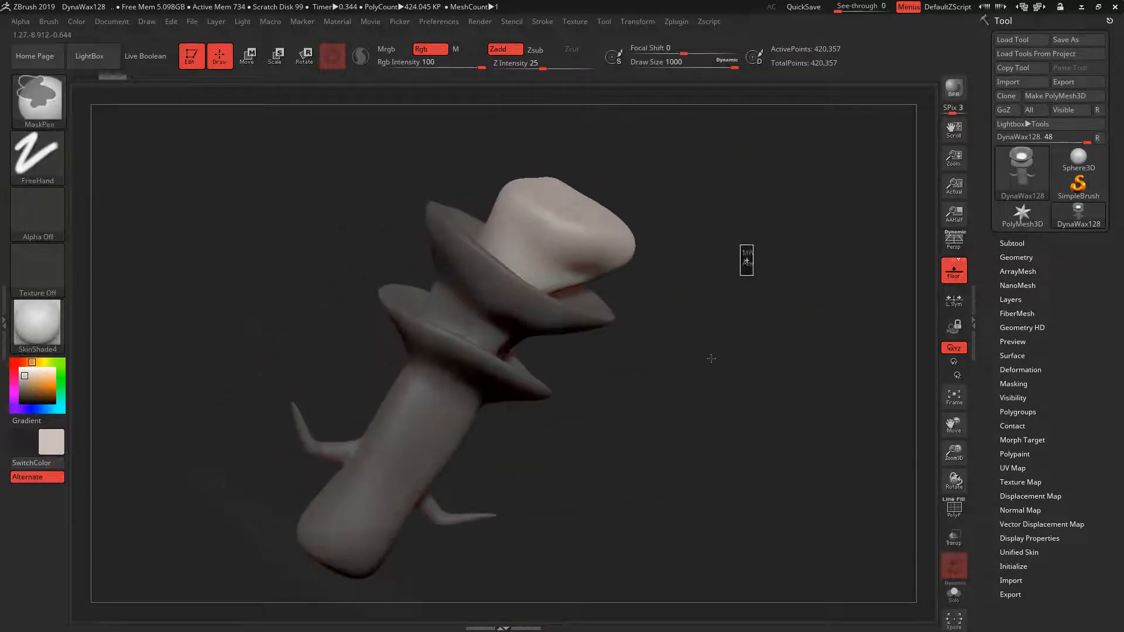
{"action": "mouse_move", "coordinate": [745, 254]}
{"action": "left_mouse_down"}
{"action": "mouse_move", "coordinate": [735, 297]}
{"action": "mouse_move", "coordinate": [692, 310]}
{"action": "mouse_move", "coordinate": [715, 293]}
{"action": "left_mouse_up"}
Mask the top face of the head at a draw size of 372, leaving a rim around it.
{"action": "key", "text": "space"}
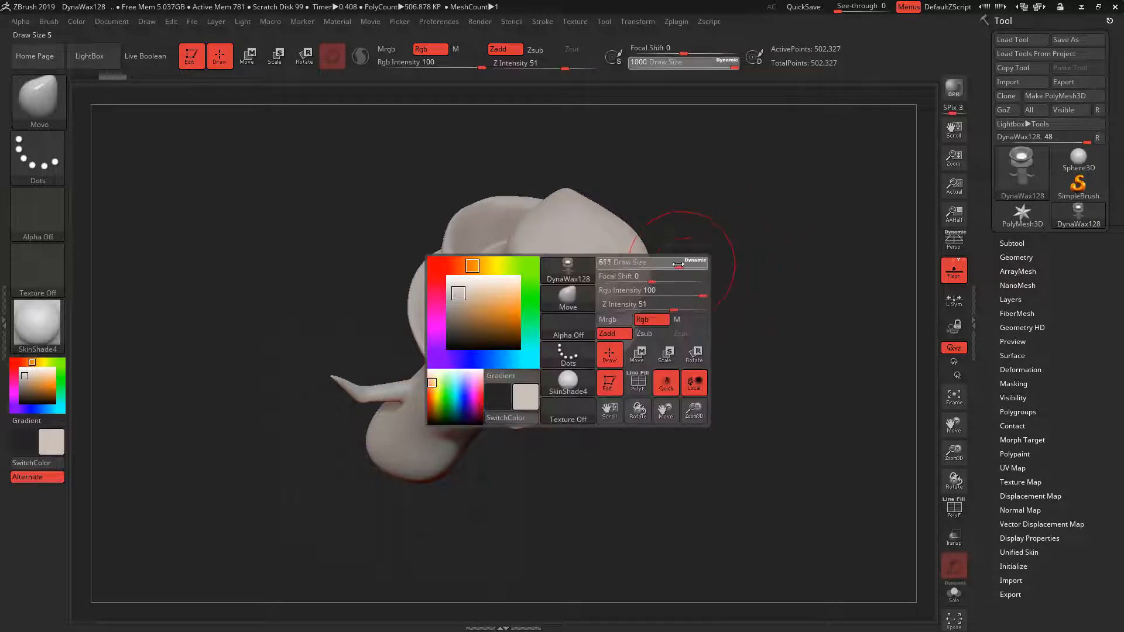
{"action": "left_click", "coordinate": [667, 263]}
{"action": "left_click_drag", "start_coordinate": [573, 251], "coordinate": [573, 227], "text": "ctrl"}
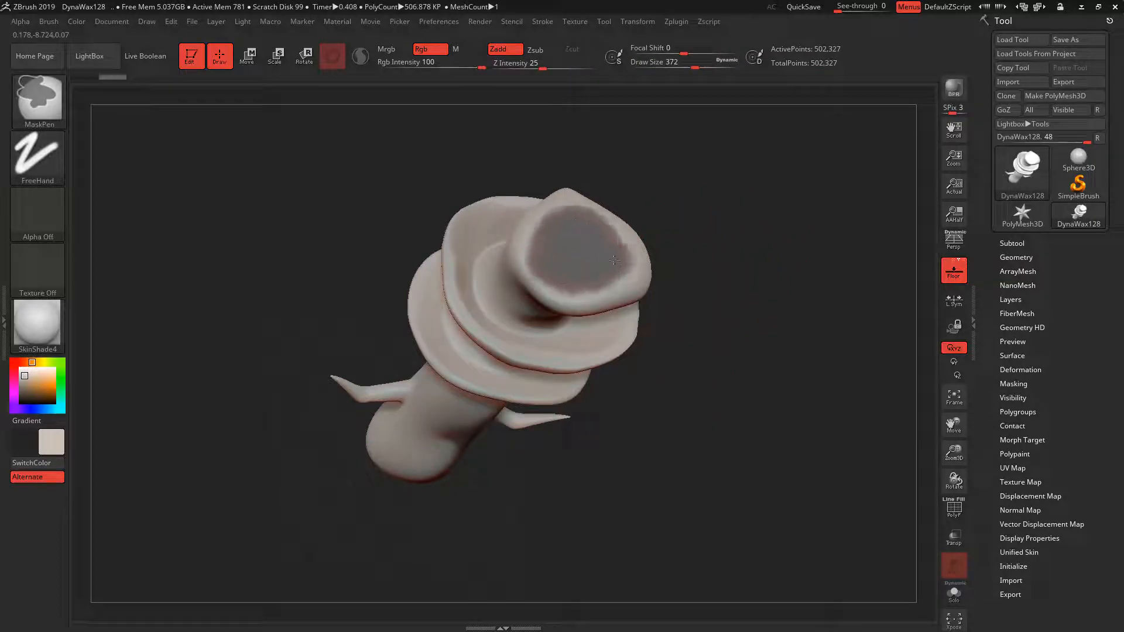
{"action": "mouse_move", "coordinate": [756, 239]}
{"action": "left_mouse_down"}
{"action": "mouse_move", "coordinate": [730, 201]}
{"action": "mouse_move", "coordinate": [746, 198]}
{"action": "mouse_move", "coordinate": [750, 243]}
{"action": "mouse_move", "coordinate": [730, 227]}
{"action": "left_mouse_up"}
Reshape the uneven top surface of the head with the Move brush at a draw size of 910.
{"action": "key", "text": "b"}
{"action": "key", "text": "m"}
{"action": "key", "text": "v"}
{"action": "key", "text": "space"}
{"action": "left_click", "coordinate": [769, 221]}
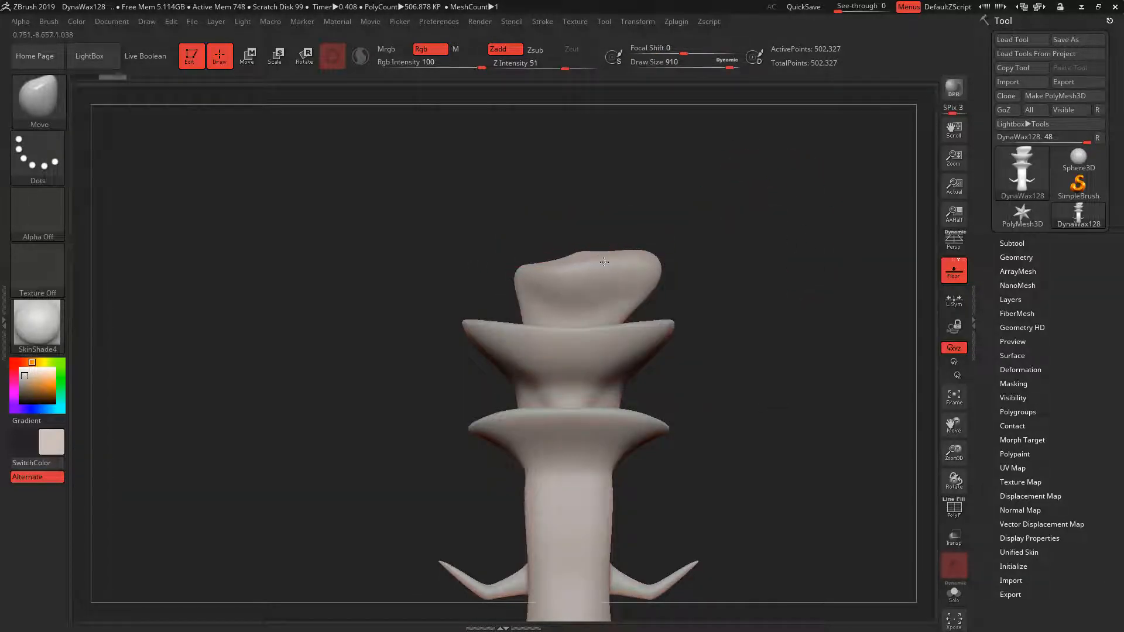
{"action": "mouse_move", "coordinate": [766, 234]}
{"action": "left_mouse_down"}
{"action": "mouse_move", "coordinate": [767, 271]}
{"action": "mouse_move", "coordinate": [735, 284]}
{"action": "left_mouse_up"}
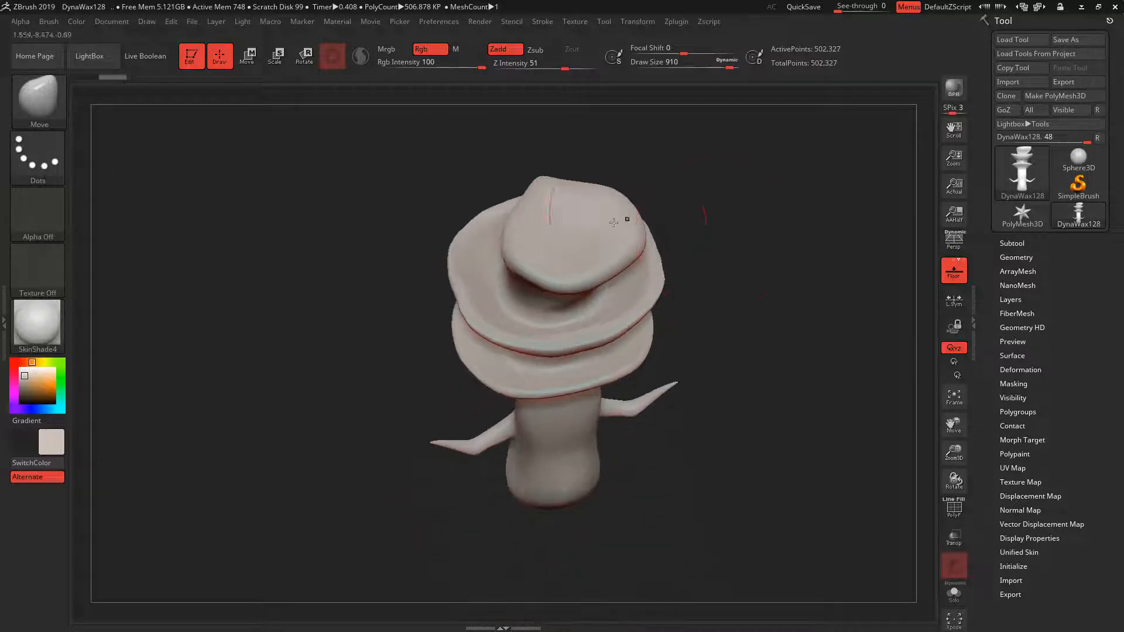
Mask the head's top face inside its rim at a draw size of 251, leaving only the rim unmasked.
{"action": "key", "text": "space"}
{"action": "left_click", "coordinate": [593, 248]}
{"action": "left_click_drag", "start_coordinate": [562, 275], "coordinate": [515, 250], "text": "ctrl"}
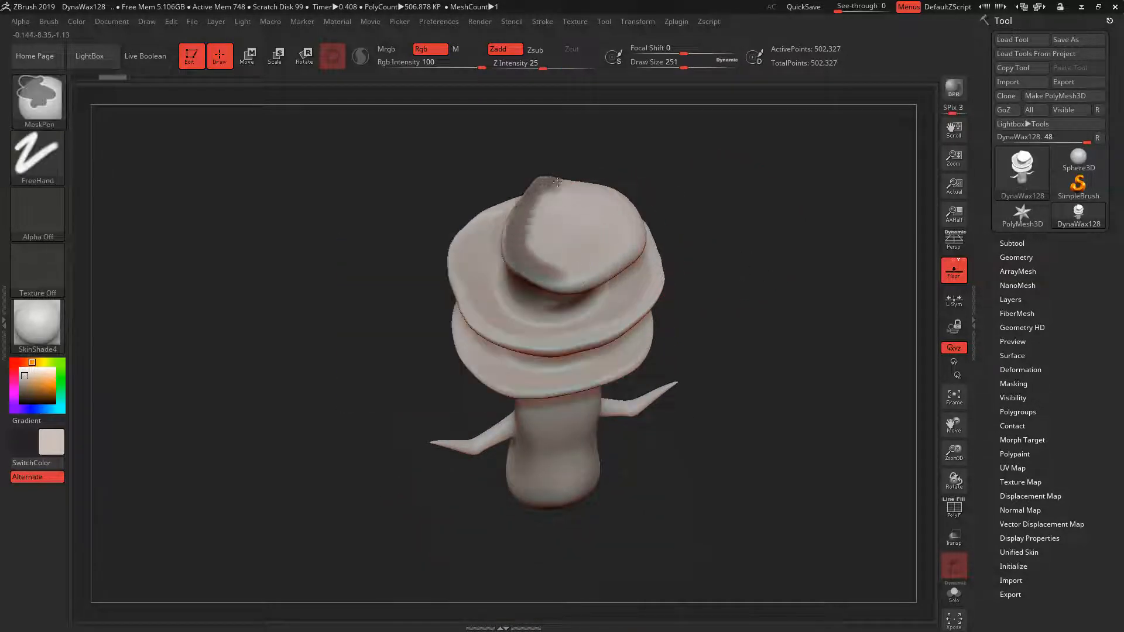
{"action": "left_click", "coordinate": [758, 220], "text": "ctrl"}
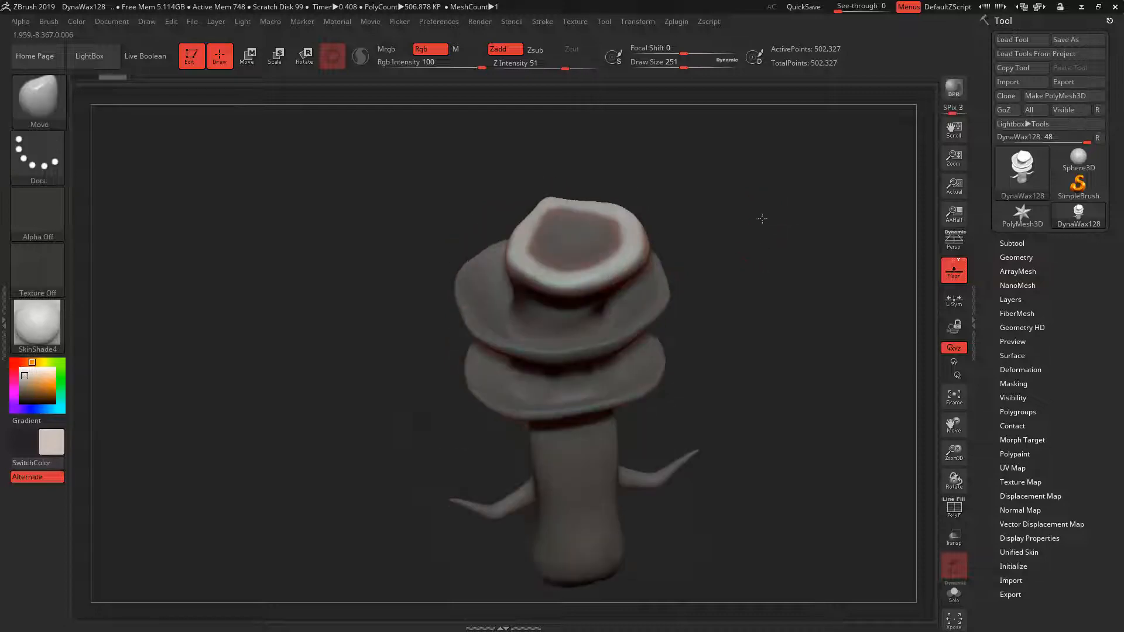
Pull the head's unmasked rim up into a hollow cup with the Move brush at a draw size of 685.
{"action": "mouse_move", "coordinate": [761, 234]}
{"action": "left_mouse_down"}
{"action": "mouse_move", "coordinate": [732, 220]}
{"action": "mouse_move", "coordinate": [758, 192]}
{"action": "left_mouse_up"}
{"action": "key", "text": "b"}
{"action": "key", "text": "m"}
{"action": "key", "text": "v"}
{"action": "key", "text": "space"}
{"action": "left_click", "coordinate": [776, 229]}
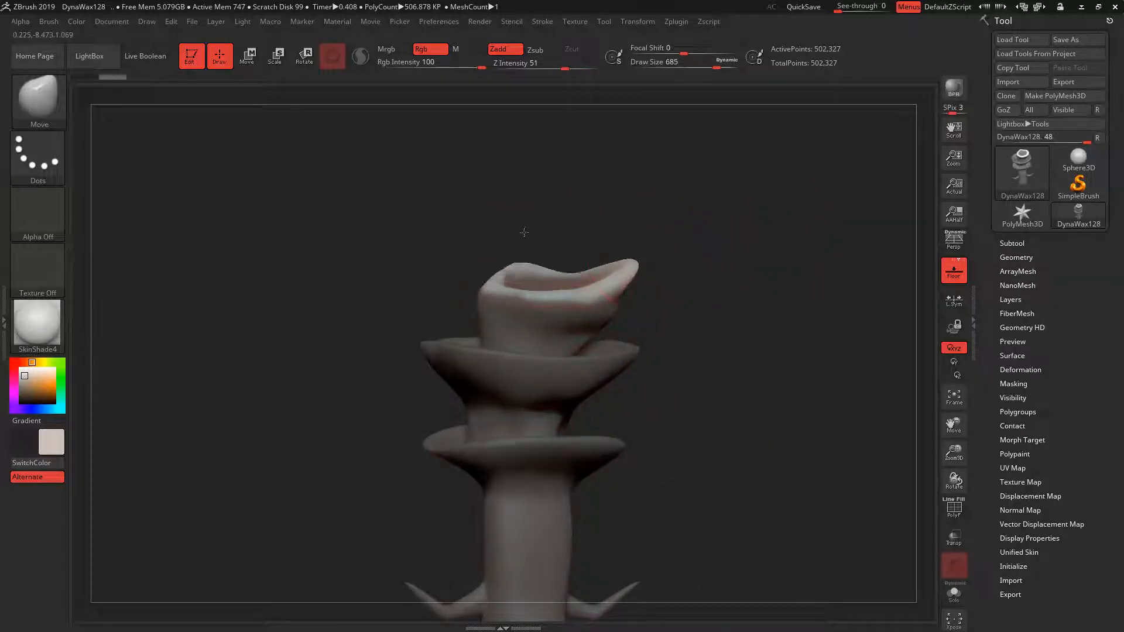
{"action": "mouse_move", "coordinate": [524, 232]}
{"action": "left_mouse_down"}
{"action": "mouse_move", "coordinate": [683, 269]}
{"action": "mouse_move", "coordinate": [530, 281]}
{"action": "left_mouse_up"}
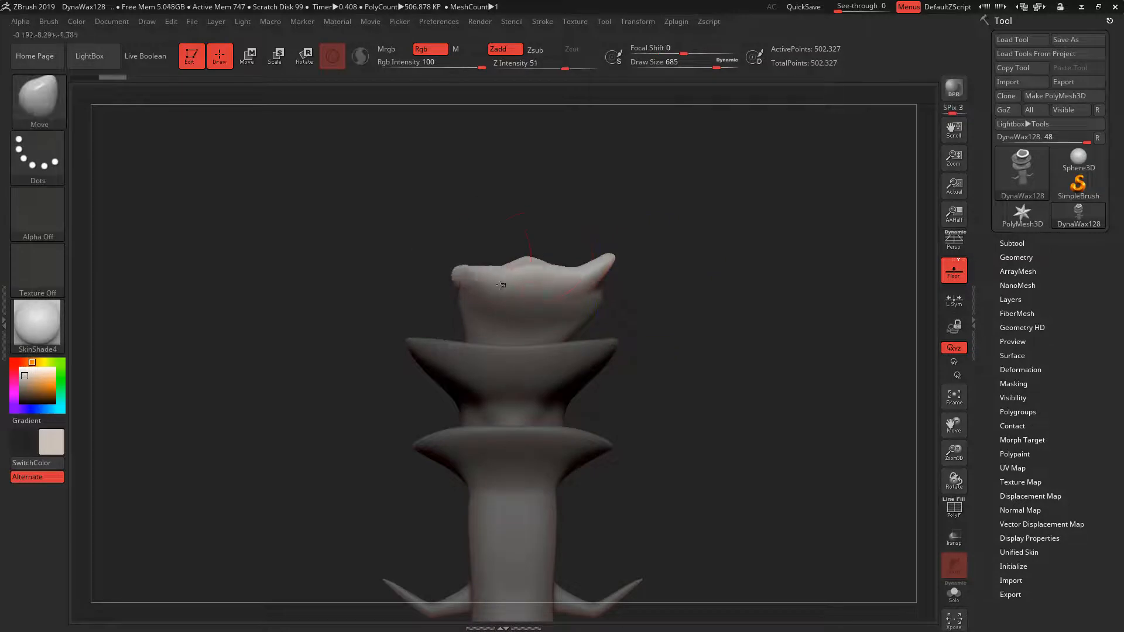
Raise uneven peaks along the top cup's rim, clear the mask and smooth the cup's outer wall.
{"action": "left_click_drag", "start_coordinate": [617, 257], "coordinate": [627, 248]}
{"action": "left_click_drag", "start_coordinate": [691, 245], "coordinate": [708, 266]}
{"action": "left_click_drag", "start_coordinate": [534, 274], "coordinate": [534, 261]}
{"action": "left_click_drag", "start_coordinate": [685, 258], "coordinate": [662, 310]}
{"action": "left_click_drag", "start_coordinate": [565, 225], "coordinate": [567, 214]}
{"action": "mouse_move", "coordinate": [735, 221]}
{"action": "left_mouse_down"}
{"action": "mouse_move", "coordinate": [580, 231]}
{"action": "mouse_move", "coordinate": [703, 296]}
{"action": "mouse_move", "coordinate": [691, 284]}
{"action": "left_mouse_up"}
{"action": "left_click_drag", "start_coordinate": [578, 259], "coordinate": [556, 275], "text": "shift"}
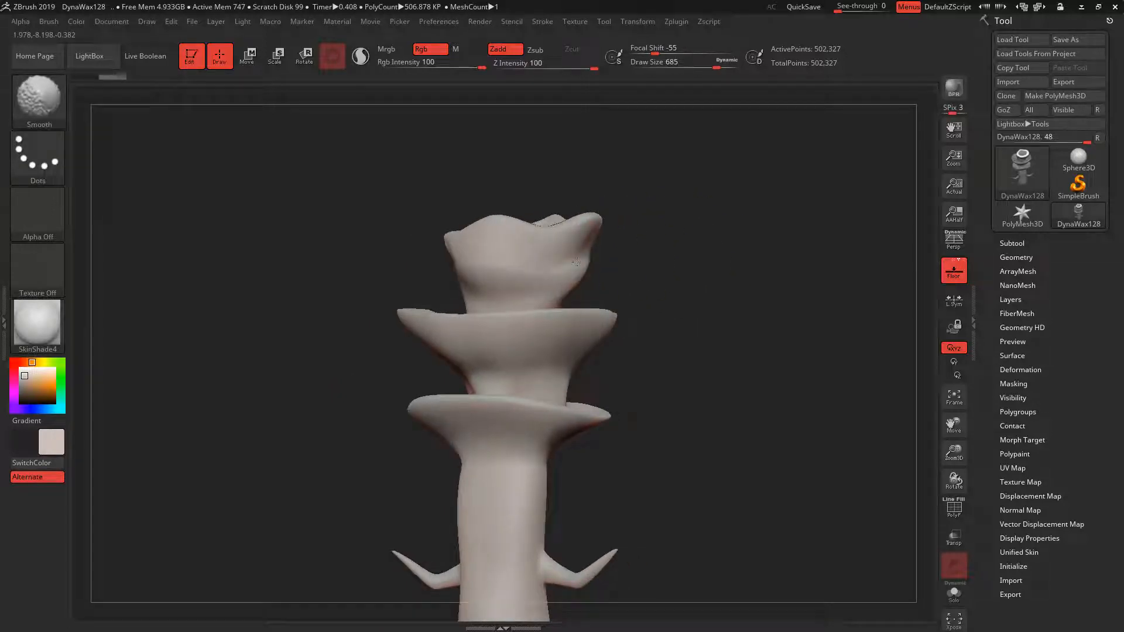
Draw the top cup's rim out into a long pointed lip on one side and smooth its walls from several angles.
{"action": "mouse_move", "coordinate": [656, 271]}
{"action": "left_mouse_down"}
{"action": "mouse_move", "coordinate": [793, 243]}
{"action": "mouse_move", "coordinate": [784, 212]}
{"action": "mouse_move", "coordinate": [589, 274]}
{"action": "left_mouse_up"}
{"action": "mouse_move", "coordinate": [712, 256]}
{"action": "left_mouse_down"}
{"action": "mouse_move", "coordinate": [823, 238]}
{"action": "mouse_move", "coordinate": [798, 230]}
{"action": "left_mouse_up"}
{"action": "mouse_move", "coordinate": [760, 250]}
{"action": "right_mouse_down"}
{"action": "mouse_move", "coordinate": [724, 219]}
{"action": "mouse_move", "coordinate": [826, 266]}
{"action": "right_mouse_up"}
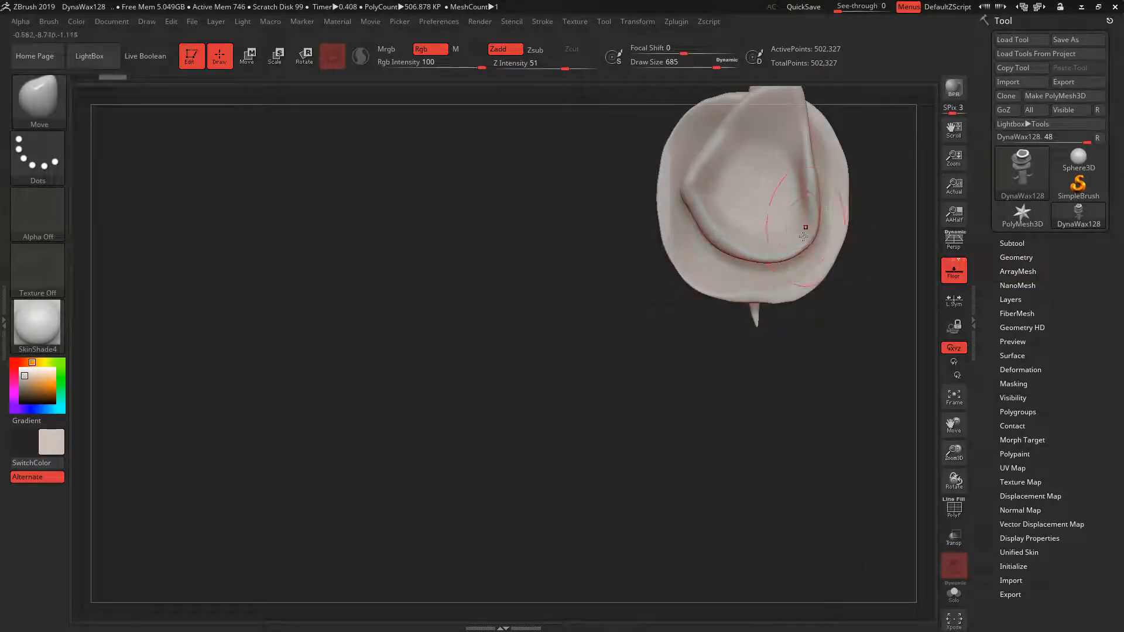
{"action": "mouse_move", "coordinate": [825, 173]}
{"action": "right_mouse_down"}
{"action": "mouse_move", "coordinate": [898, 151]}
{"action": "mouse_move", "coordinate": [888, 195]}
{"action": "right_mouse_up"}
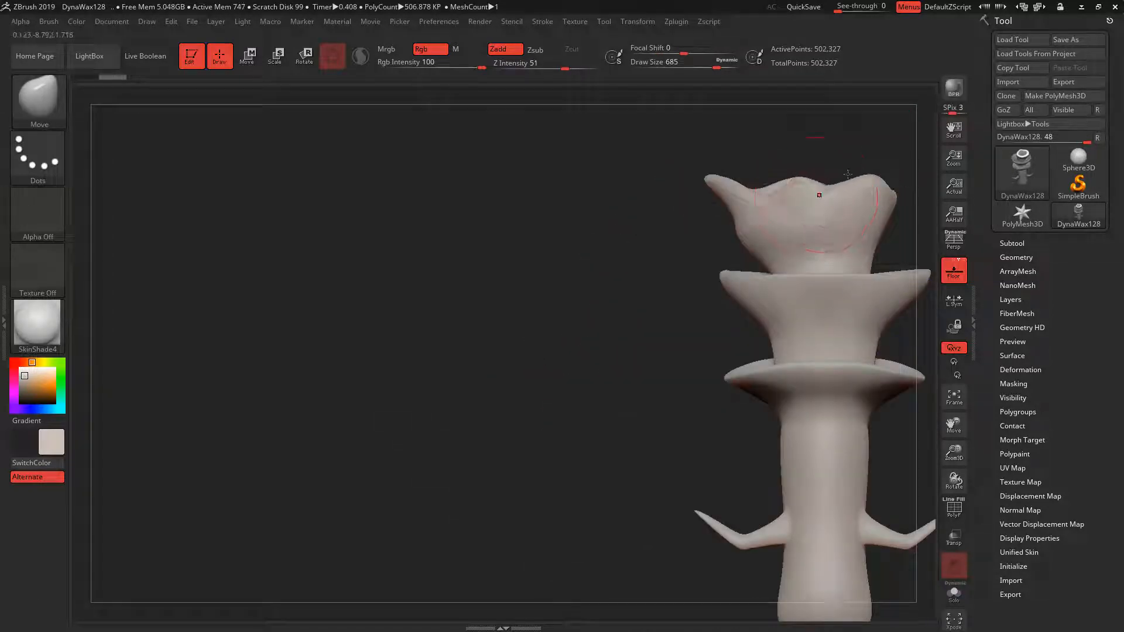
{"action": "right_click_drag", "start_coordinate": [819, 195], "coordinate": [902, 190], "text": "shift"}
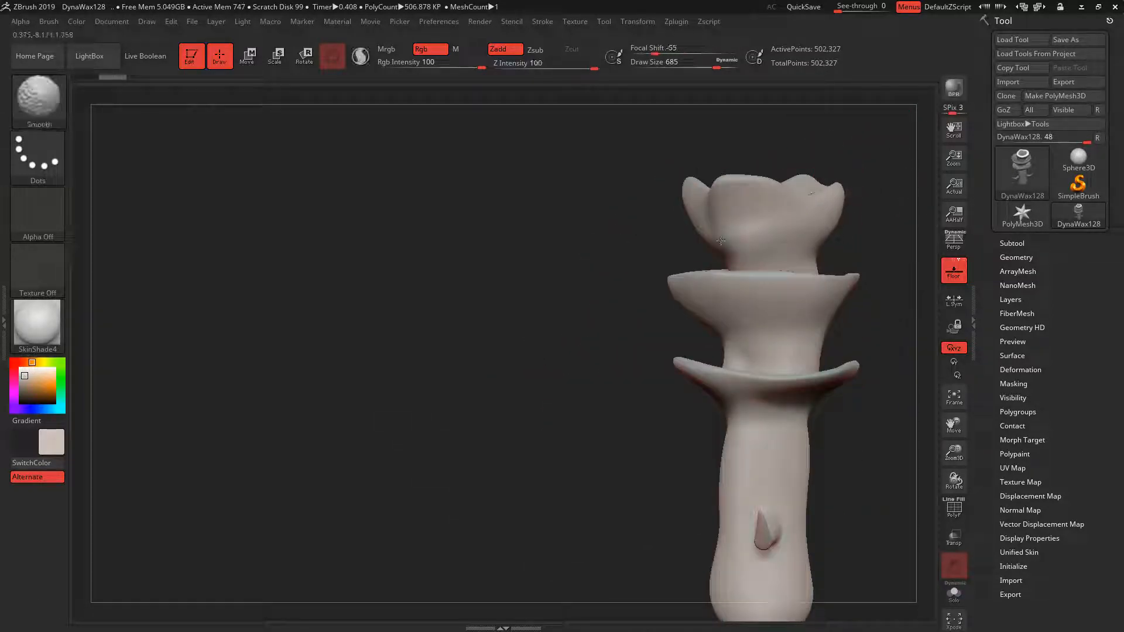
{"action": "mouse_move", "coordinate": [721, 240]}
{"action": "right_mouse_down"}
{"action": "mouse_move", "coordinate": [891, 236]}
{"action": "mouse_move", "coordinate": [763, 286]}
{"action": "mouse_move", "coordinate": [594, 280]}
{"action": "right_mouse_up"}
{"action": "mouse_move", "coordinate": [809, 256]}
{"action": "right_mouse_down"}
{"action": "mouse_move", "coordinate": [775, 259]}
{"action": "mouse_move", "coordinate": [788, 233]}
{"action": "mouse_move", "coordinate": [764, 238]}
{"action": "mouse_move", "coordinate": [873, 336]}
{"action": "mouse_move", "coordinate": [747, 293]}
{"action": "right_mouse_up"}
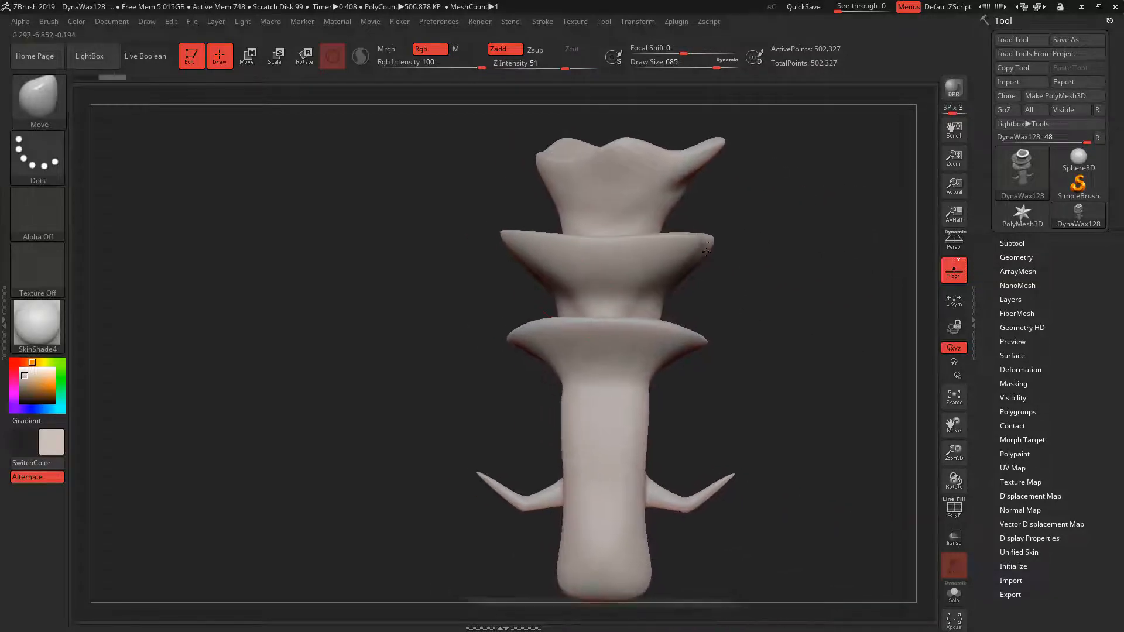
Bend one end of the middle tier's rim down and lift the other with the Move brush at a draw size of 1000.
{"action": "key", "text": "space"}
{"action": "mouse_move", "coordinate": [721, 259]}
{"action": "left_mouse_down"}
{"action": "mouse_move", "coordinate": [739, 260]}
{"action": "mouse_move", "coordinate": [708, 272]}
{"action": "left_mouse_up"}
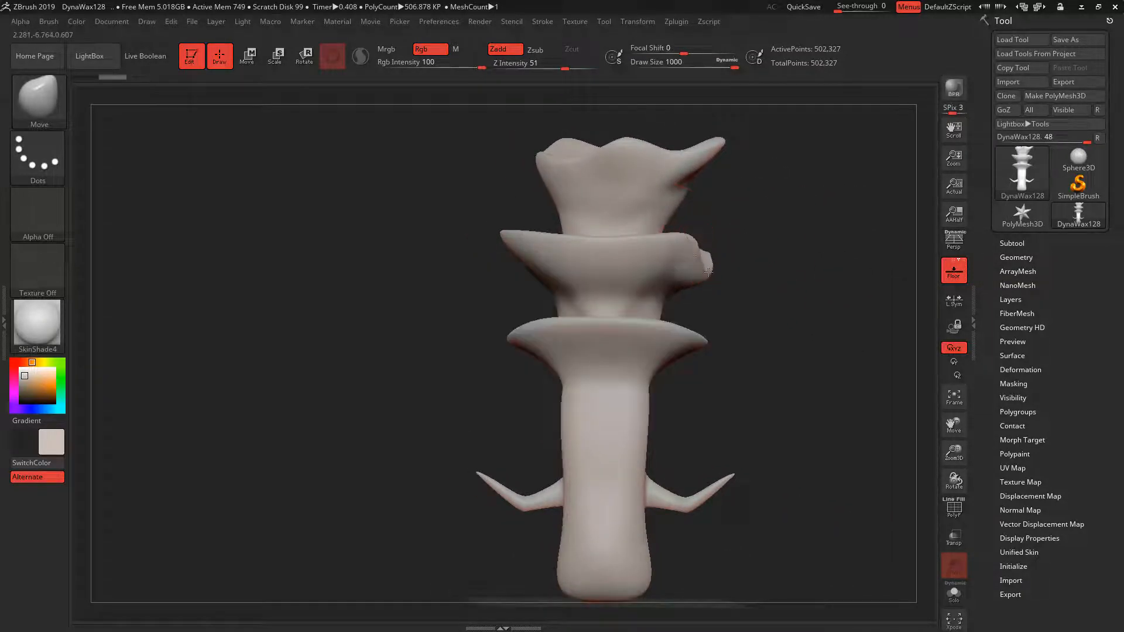
{"action": "left_click_drag", "start_coordinate": [497, 228], "coordinate": [490, 218]}
Shape the front and side of the middle tier's rim into wavy lobes at a draw size of 585.
{"action": "key", "text": "space"}
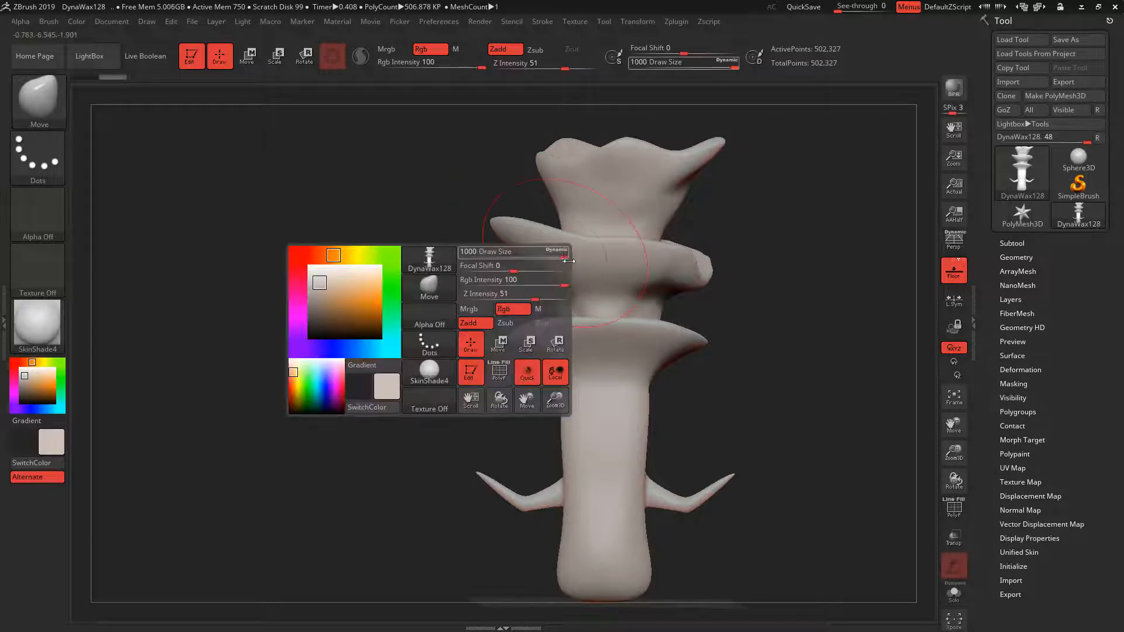
{"action": "mouse_move", "coordinate": [561, 251]}
{"action": "left_mouse_down"}
{"action": "mouse_move", "coordinate": [544, 252]}
{"action": "mouse_move", "coordinate": [563, 210]}
{"action": "left_mouse_up"}
{"action": "right_click_drag", "start_coordinate": [678, 206], "coordinate": [589, 243]}
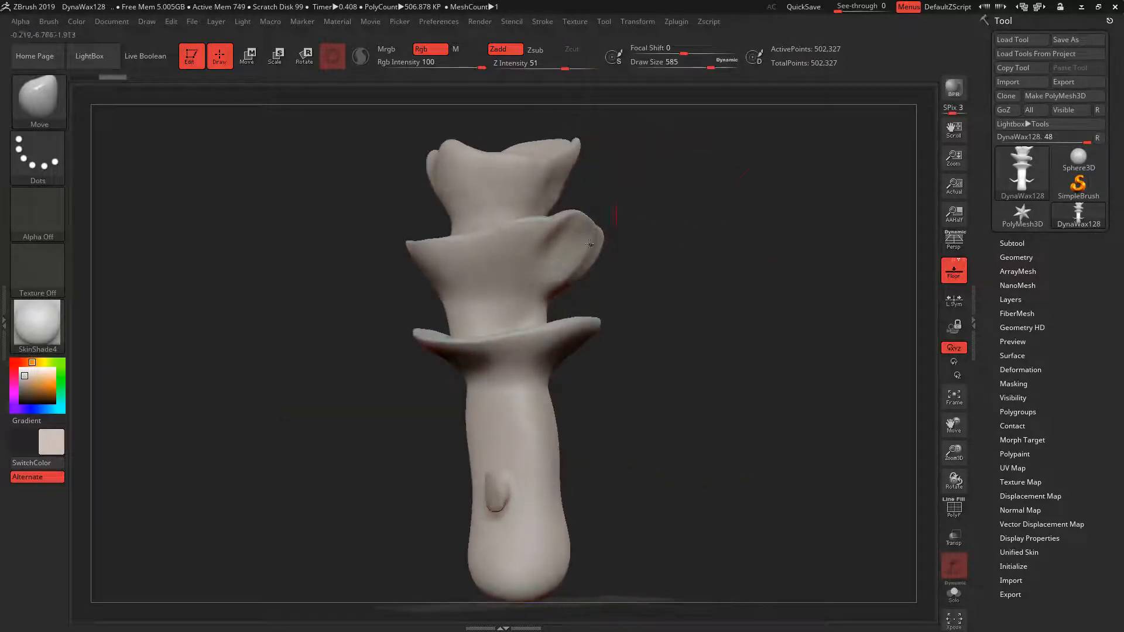
{"action": "right_click_drag", "start_coordinate": [656, 204], "coordinate": [808, 244]}
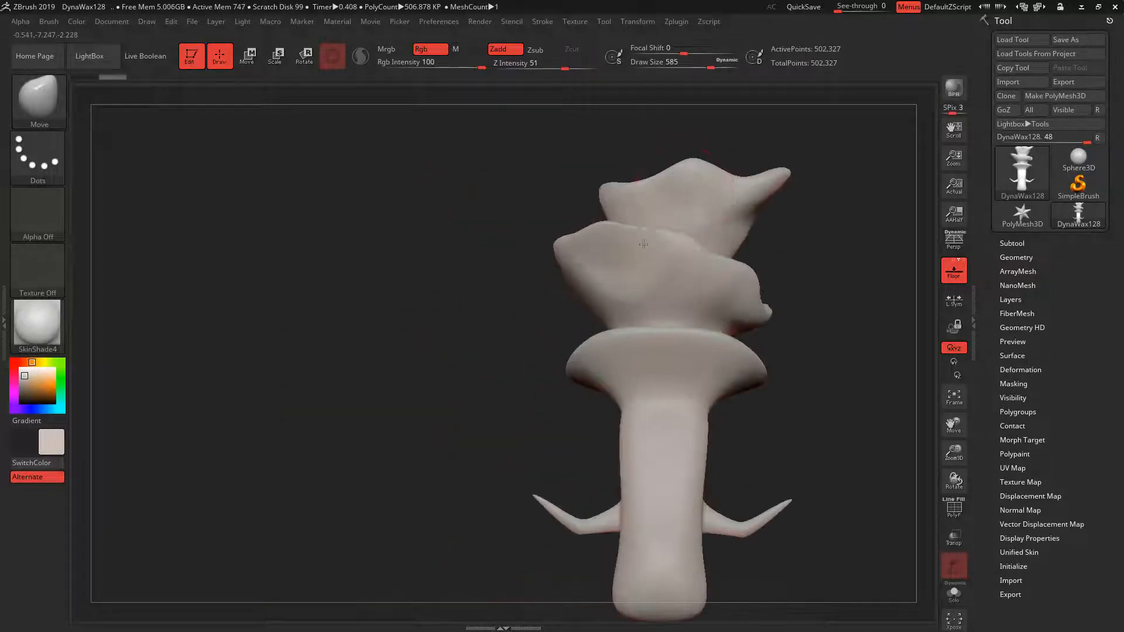
{"action": "left_click_drag", "start_coordinate": [603, 231], "coordinate": [585, 241]}
{"action": "mouse_move", "coordinate": [816, 247]}
{"action": "right_mouse_down"}
{"action": "mouse_move", "coordinate": [820, 257]}
{"action": "mouse_move", "coordinate": [690, 362]}
{"action": "mouse_move", "coordinate": [728, 254]}
{"action": "mouse_move", "coordinate": [663, 404]}
{"action": "right_mouse_up"}
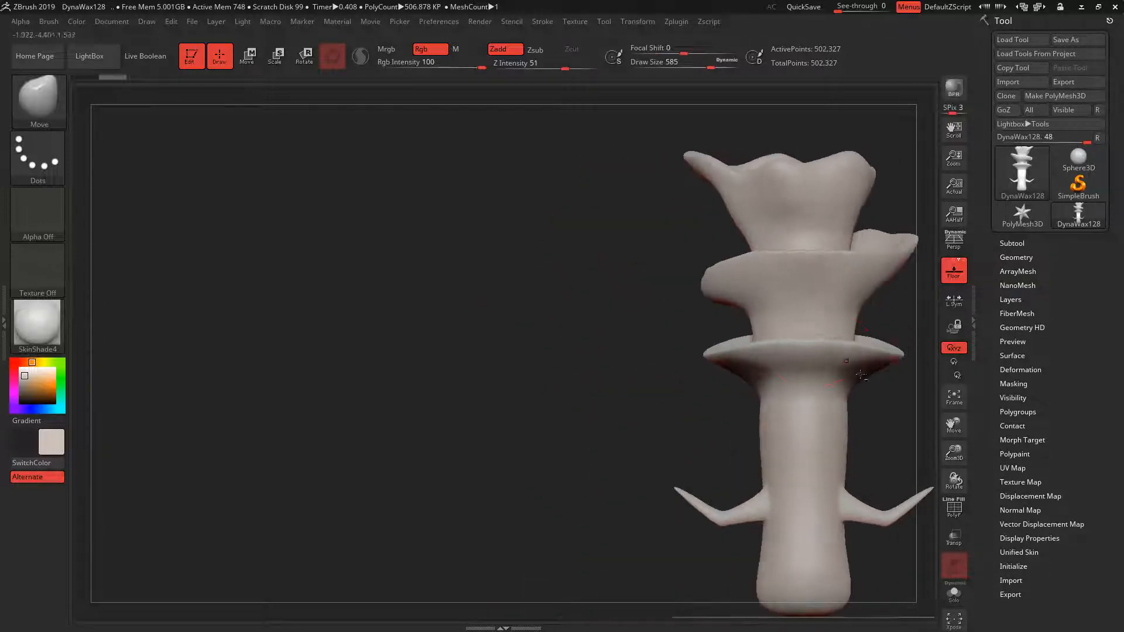
Form petal-like lobes around the rest of the middle tier's rim and smooth the transitions.
{"action": "right_click_drag", "start_coordinate": [892, 248], "coordinate": [642, 252], "text": "alt"}
{"action": "left_click_drag", "start_coordinate": [635, 237], "coordinate": [627, 251]}
{"action": "right_click_drag", "start_coordinate": [697, 246], "coordinate": [732, 249]}
{"action": "left_click_drag", "start_coordinate": [627, 245], "coordinate": [644, 238]}
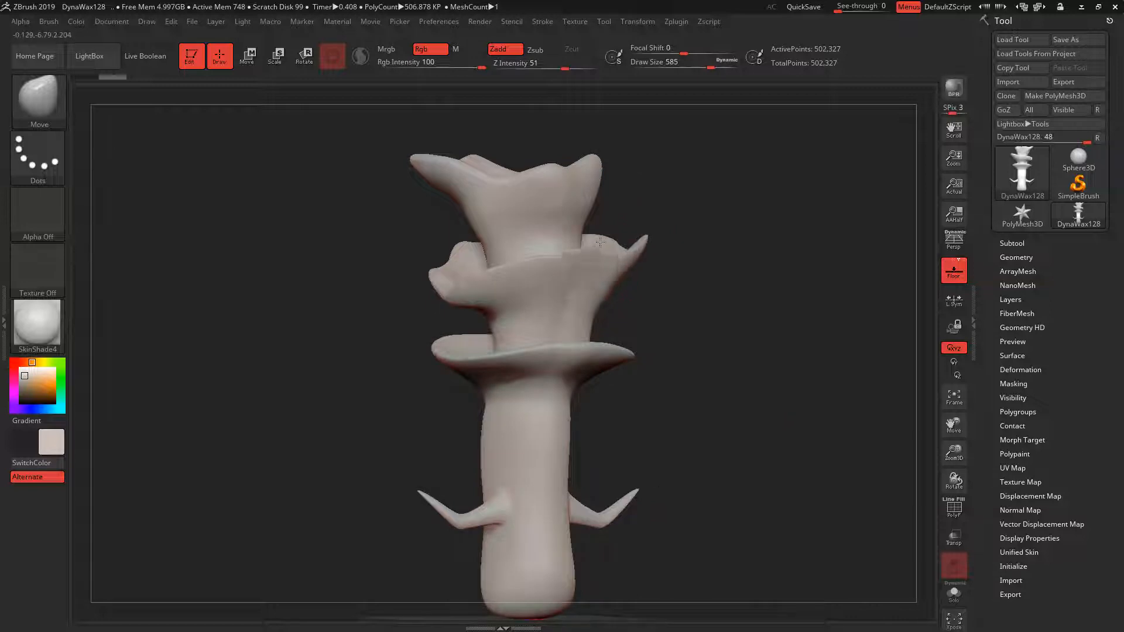
{"action": "right_click_drag", "start_coordinate": [680, 249], "coordinate": [743, 252]}
{"action": "right_click_drag", "start_coordinate": [568, 268], "coordinate": [631, 266]}
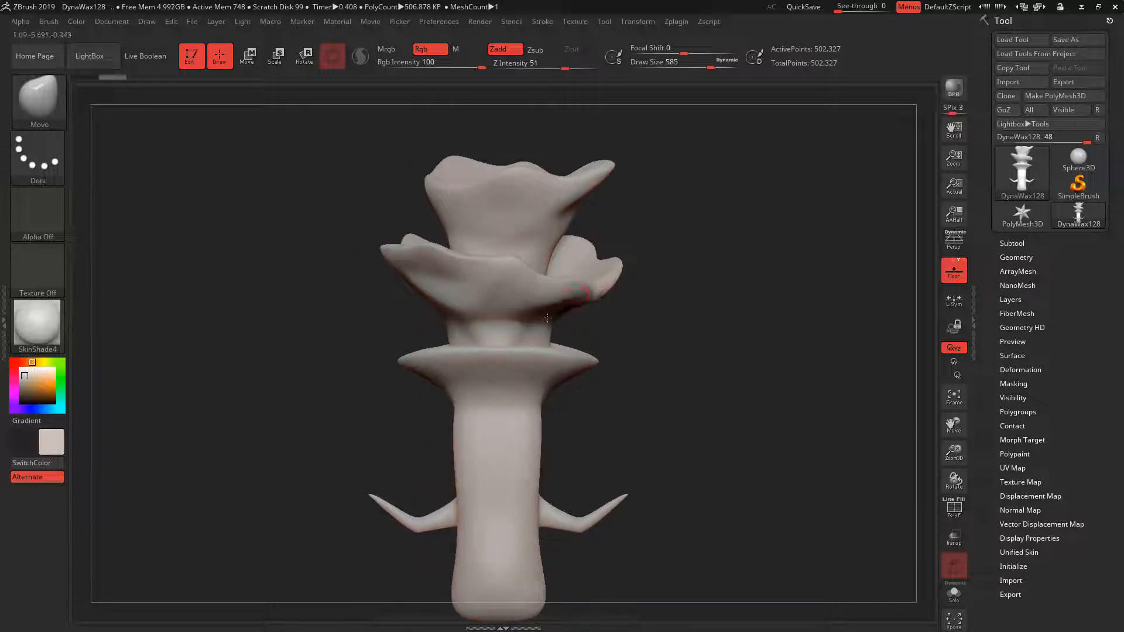
{"action": "right_click_drag", "start_coordinate": [574, 319], "coordinate": [711, 301]}
{"action": "mouse_move", "coordinate": [785, 281]}
{"action": "right_mouse_down"}
{"action": "mouse_move", "coordinate": [849, 297]}
{"action": "mouse_move", "coordinate": [818, 384]}
{"action": "mouse_move", "coordinate": [627, 349]}
{"action": "right_mouse_up"}
{"action": "mouse_move", "coordinate": [647, 223]}
{"action": "right_mouse_down"}
{"action": "mouse_move", "coordinate": [712, 231]}
{"action": "mouse_move", "coordinate": [822, 349]}
{"action": "right_mouse_up"}
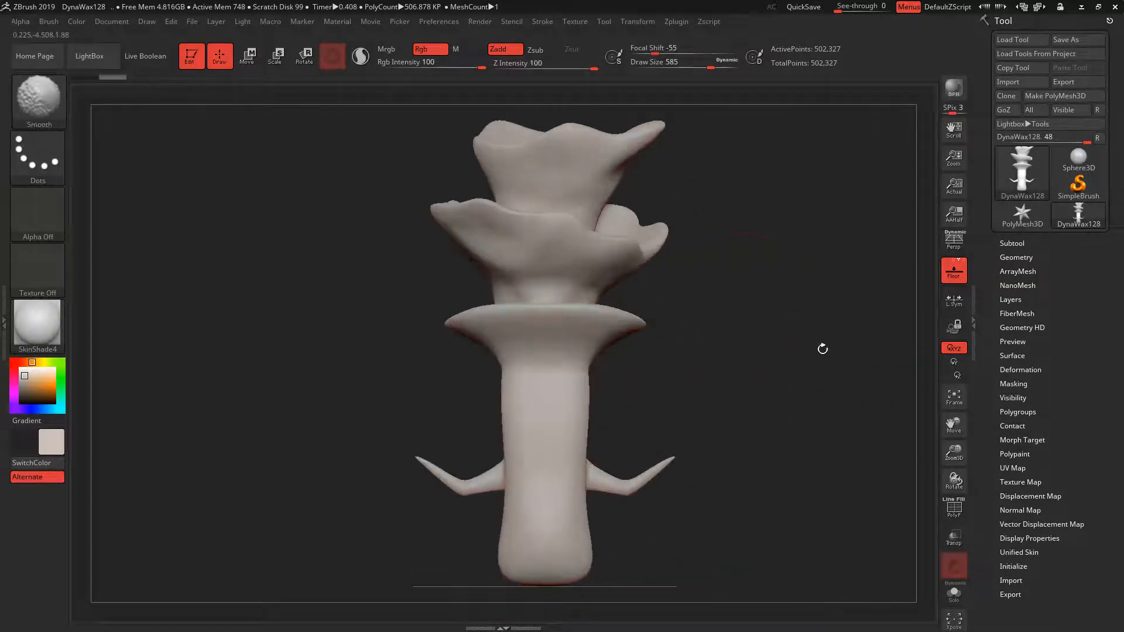
Narrow the top cup and refine the underside of its pointed lip with the Move brush at a draw size of 704.
{"action": "key", "text": "space"}
{"action": "left_click_drag", "start_coordinate": [625, 168], "coordinate": [632, 168]}
{"action": "left_click_drag", "start_coordinate": [513, 146], "coordinate": [520, 145]}
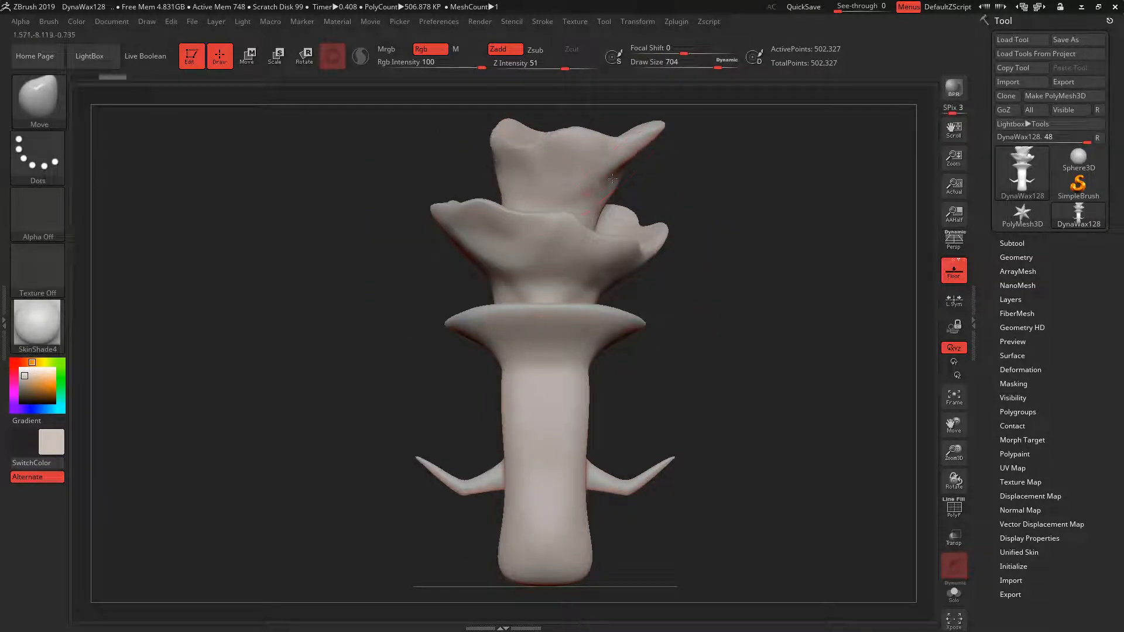
{"action": "left_click_drag", "start_coordinate": [612, 178], "coordinate": [626, 175]}
{"action": "right_click_drag", "start_coordinate": [717, 169], "coordinate": [694, 167]}
{"action": "left_click_drag", "start_coordinate": [629, 167], "coordinate": [640, 163]}
{"action": "right_click_drag", "start_coordinate": [723, 175], "coordinate": [675, 161]}
{"action": "mouse_move", "coordinate": [624, 189]}
{"action": "left_mouse_down"}
{"action": "mouse_move", "coordinate": [639, 192]}
{"action": "mouse_move", "coordinate": [613, 206]}
{"action": "left_mouse_up"}
{"action": "left_click_drag", "start_coordinate": [712, 147], "coordinate": [632, 169]}
{"action": "left_click_drag", "start_coordinate": [741, 180], "coordinate": [805, 166]}
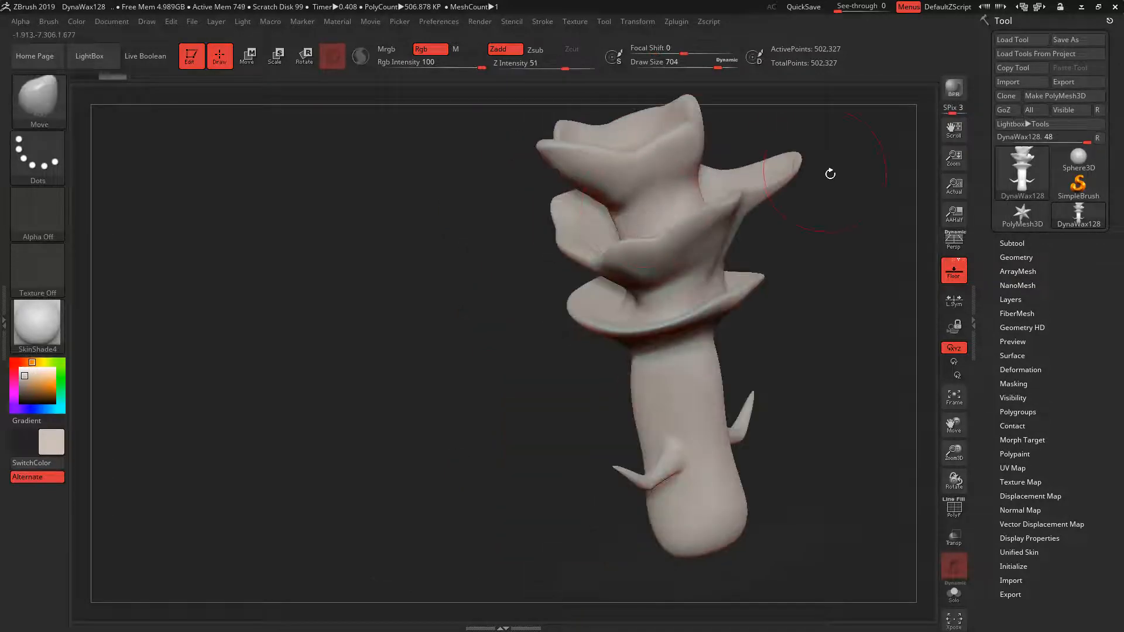
{"action": "key", "text": "ctrl+z"}
Extend the pointed lips of the top cup and the middle tier outward, smoothing the middle tier's wall.
{"action": "mouse_move", "coordinate": [821, 259]}
{"action": "left_mouse_down"}
{"action": "mouse_move", "coordinate": [628, 369]}
{"action": "mouse_move", "coordinate": [589, 271]}
{"action": "left_mouse_up"}
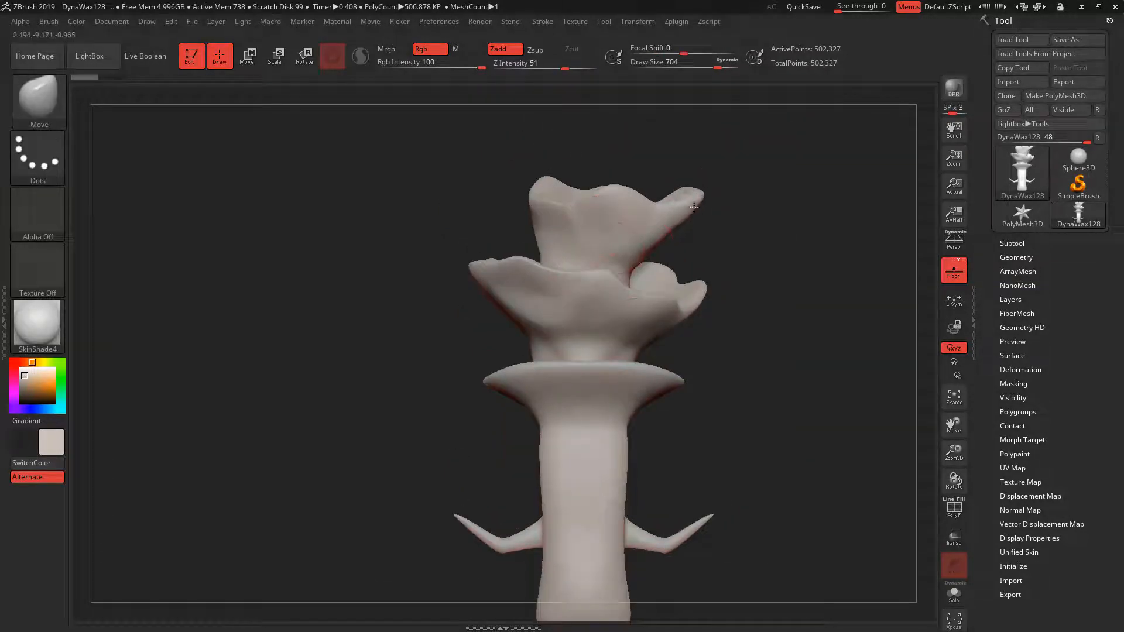
{"action": "left_click_drag", "start_coordinate": [694, 207], "coordinate": [711, 195]}
{"action": "left_click_drag", "start_coordinate": [623, 304], "coordinate": [603, 322], "text": "shift"}
{"action": "left_click_drag", "start_coordinate": [475, 272], "coordinate": [452, 263]}
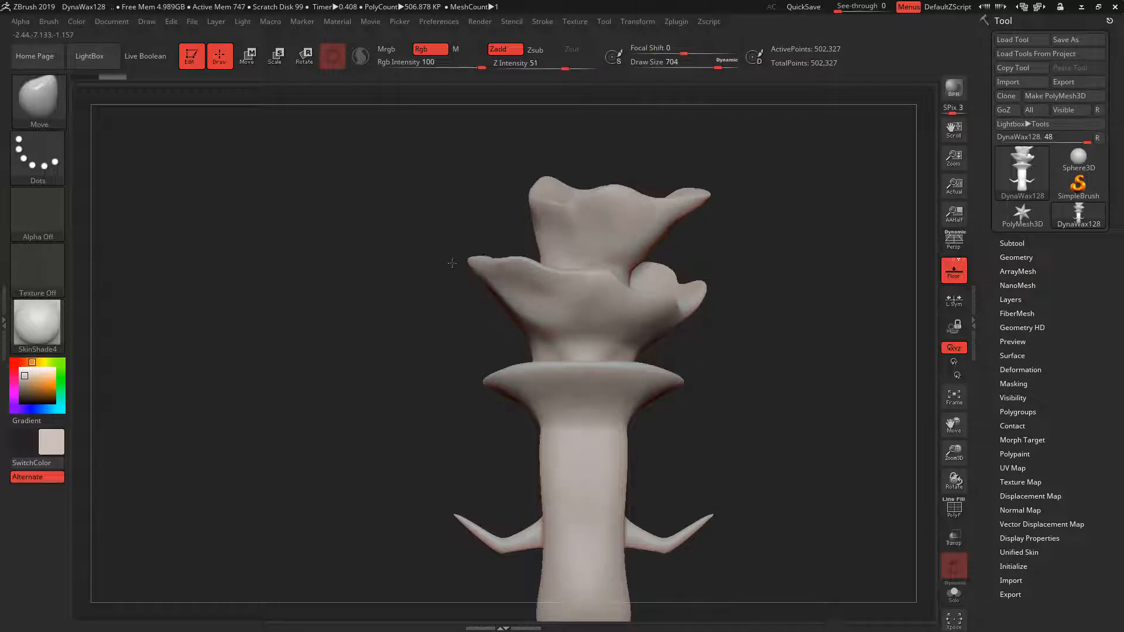
Reshape the middle tier's side lobe and lift one end of the lower tier's rim, undoing the last stroke.
{"action": "left_click_drag", "start_coordinate": [706, 299], "coordinate": [791, 346]}
{"action": "left_click_drag", "start_coordinate": [745, 320], "coordinate": [818, 310]}
{"action": "mouse_move", "coordinate": [846, 351]}
{"action": "left_mouse_down"}
{"action": "mouse_move", "coordinate": [874, 405]}
{"action": "mouse_move", "coordinate": [711, 345]}
{"action": "mouse_move", "coordinate": [826, 351]}
{"action": "mouse_move", "coordinate": [753, 352]}
{"action": "mouse_move", "coordinate": [689, 305]}
{"action": "left_mouse_up"}
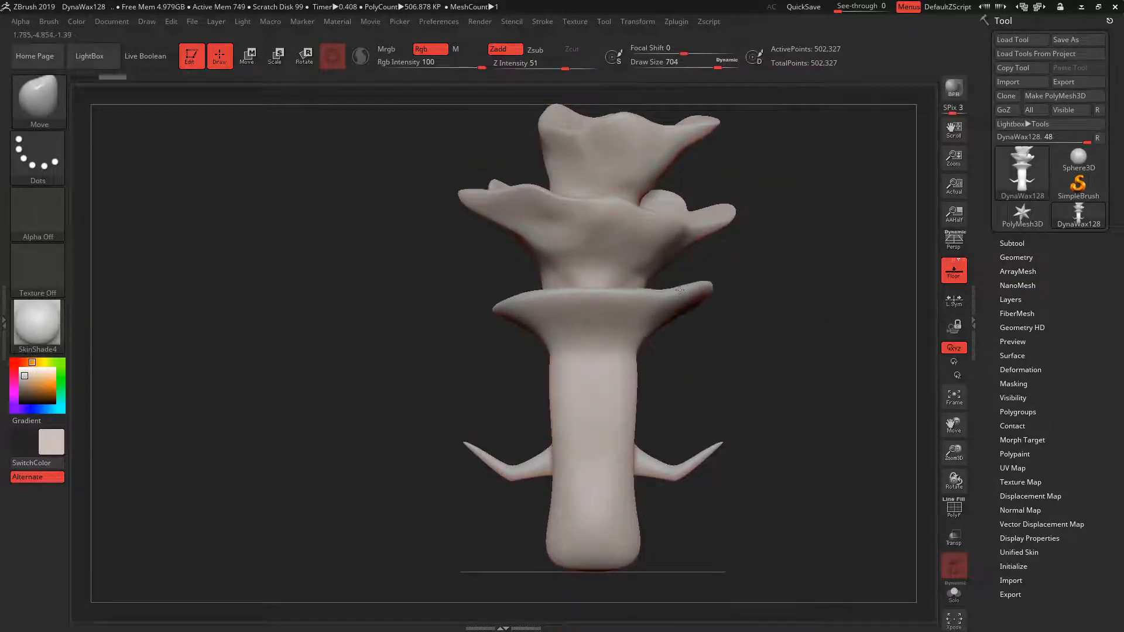
{"action": "left_click_drag", "start_coordinate": [644, 218], "coordinate": [666, 258]}
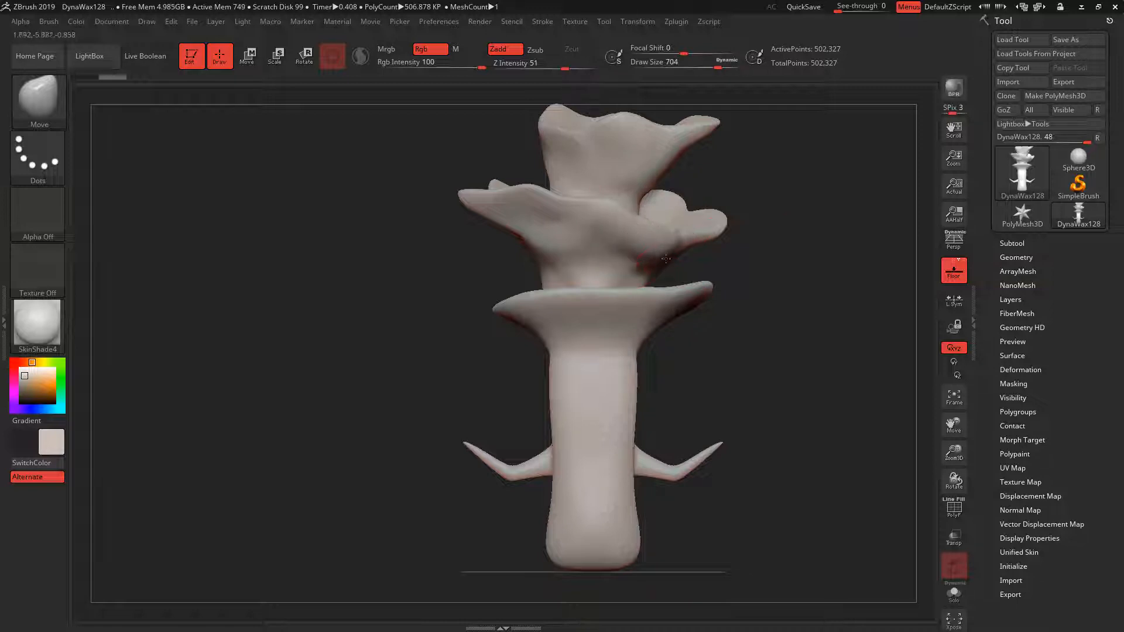
{"action": "key", "text": "ctrl+z"}
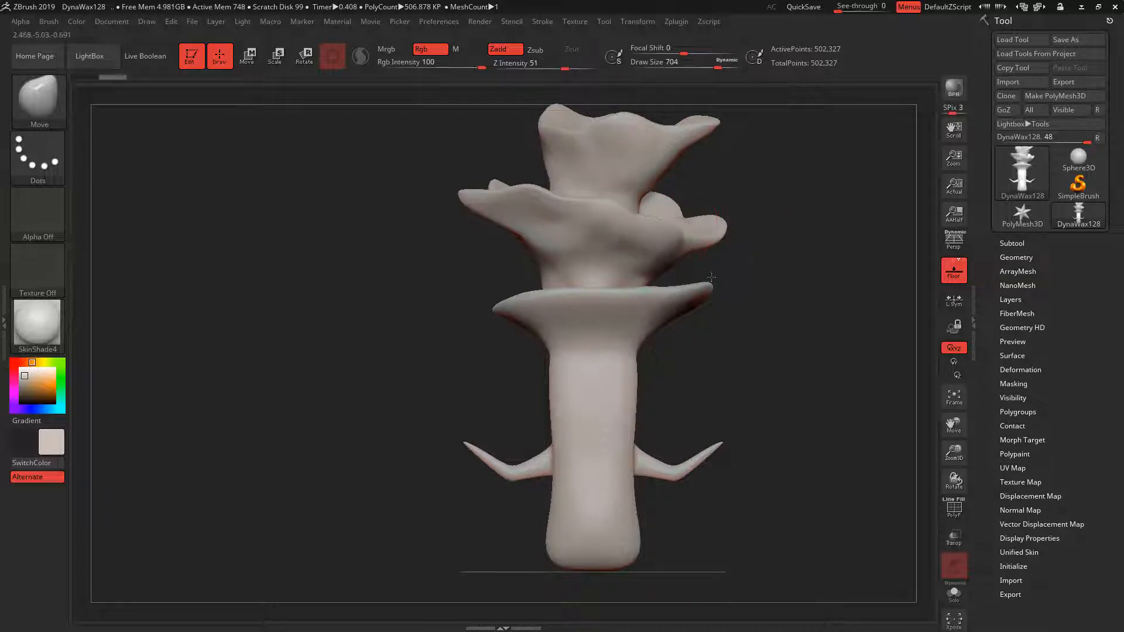
Pull the lower tier's rim into wavy lobes and smooth the tiers' outer walls.
{"action": "left_click_drag", "start_coordinate": [687, 282], "coordinate": [687, 275]}
{"action": "left_click_drag", "start_coordinate": [516, 305], "coordinate": [513, 293]}
{"action": "mouse_move", "coordinate": [434, 345]}
{"action": "left_mouse_down"}
{"action": "mouse_move", "coordinate": [562, 328]}
{"action": "mouse_move", "coordinate": [445, 322]}
{"action": "left_mouse_up"}
{"action": "mouse_move", "coordinate": [394, 273]}
{"action": "left_mouse_down"}
{"action": "mouse_move", "coordinate": [620, 301]}
{"action": "mouse_move", "coordinate": [579, 316]}
{"action": "mouse_move", "coordinate": [539, 302]}
{"action": "mouse_move", "coordinate": [616, 266]}
{"action": "mouse_move", "coordinate": [742, 285]}
{"action": "mouse_move", "coordinate": [733, 294]}
{"action": "mouse_move", "coordinate": [728, 218]}
{"action": "mouse_move", "coordinate": [755, 218]}
{"action": "left_mouse_up"}
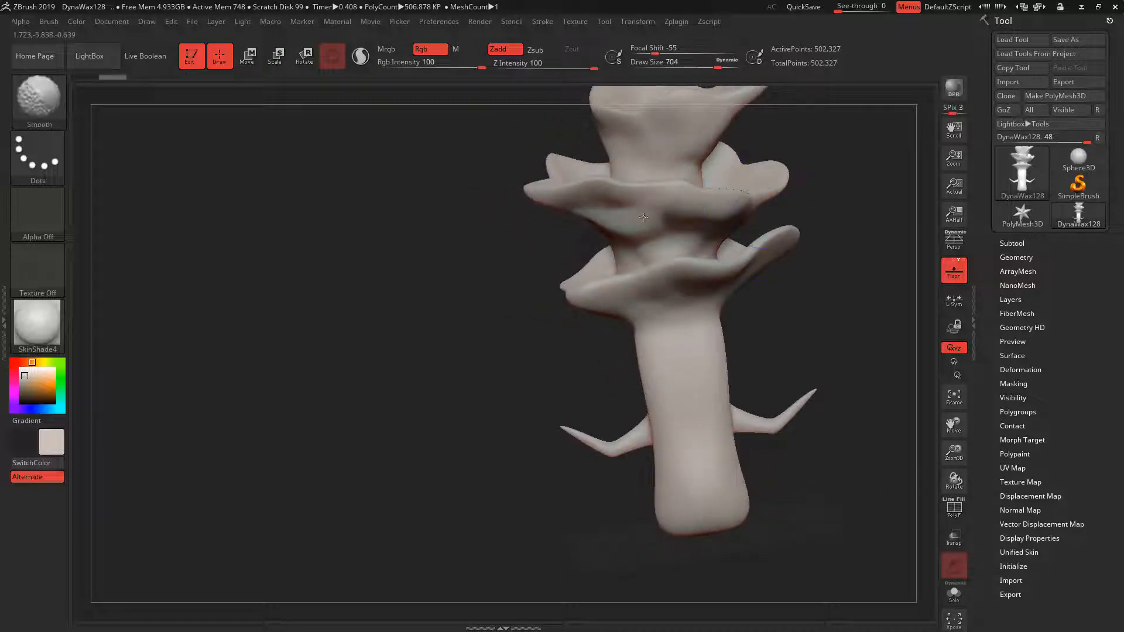
Widen the upper trunk just beneath the lower tier with the Move brush.
{"action": "left_click_drag", "start_coordinate": [785, 287], "coordinate": [730, 285]}
{"action": "left_click_drag", "start_coordinate": [743, 333], "coordinate": [749, 297], "text": "alt"}
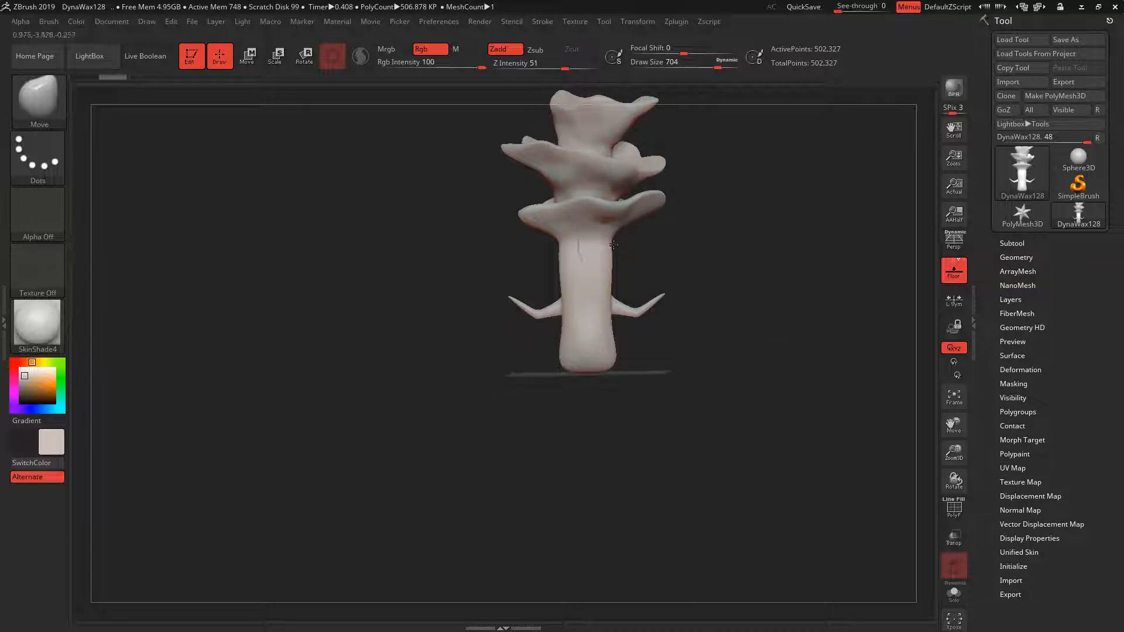
{"action": "left_click_drag", "start_coordinate": [619, 250], "coordinate": [678, 244]}
Switch to the Fill_3DCW brush and look through its Auto Masking settings.
{"action": "key", "text": "b"}
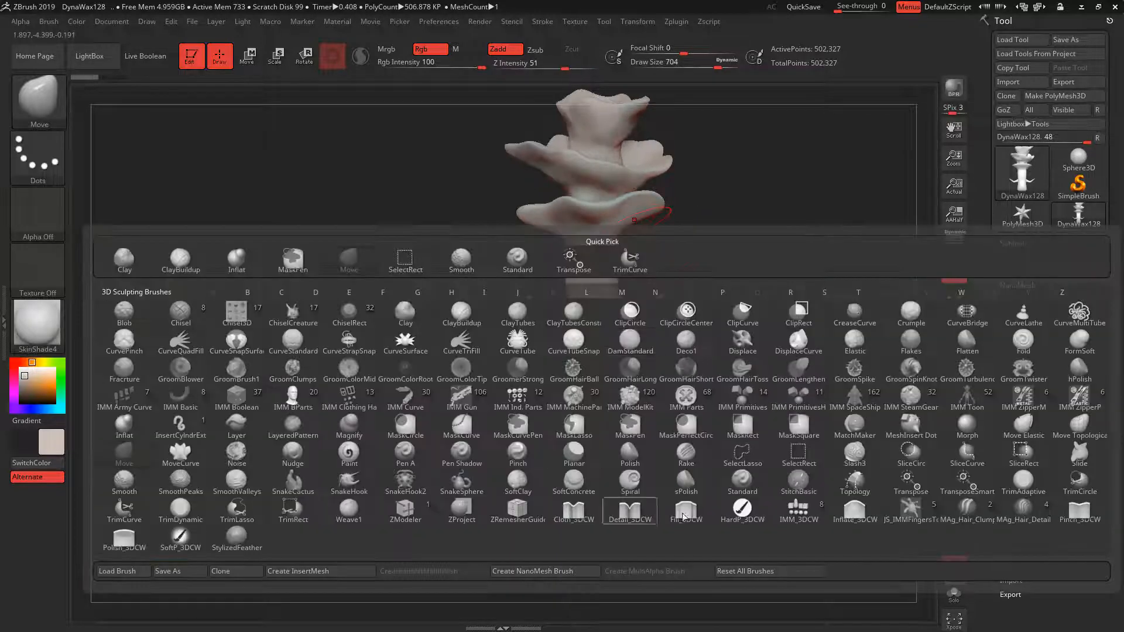
{"action": "left_click", "coordinate": [799, 511]}
{"action": "left_click_drag", "start_coordinate": [716, 356], "coordinate": [710, 354]}
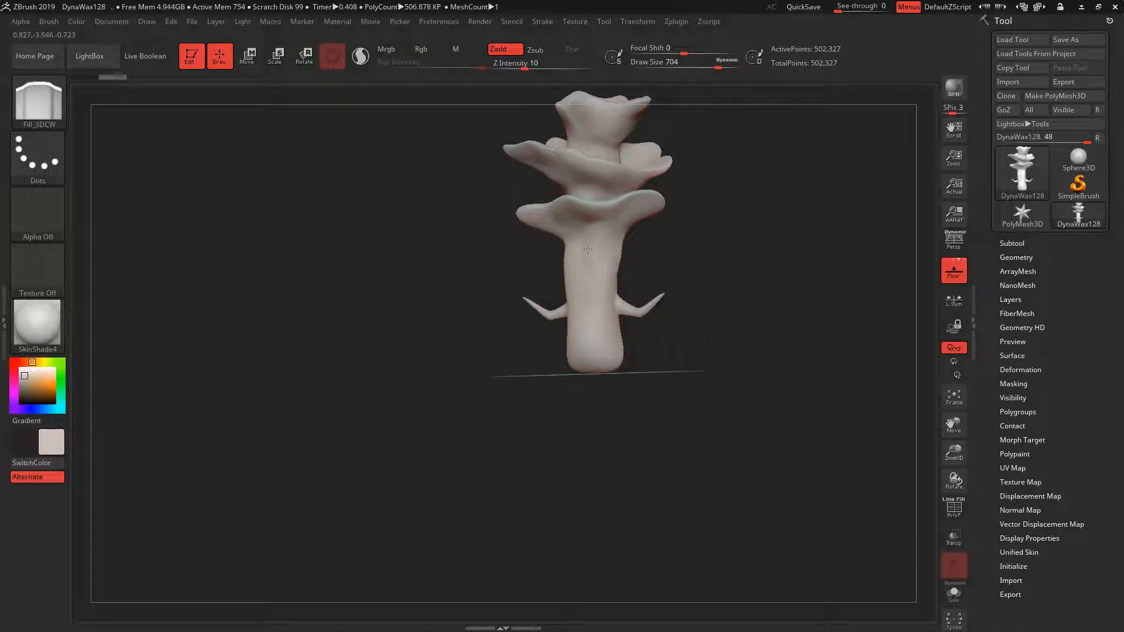
{"action": "mouse_move", "coordinate": [700, 237]}
{"action": "left_mouse_down"}
{"action": "mouse_move", "coordinate": [733, 258]}
{"action": "mouse_move", "coordinate": [720, 282]}
{"action": "mouse_move", "coordinate": [694, 196]}
{"action": "left_mouse_up"}
{"action": "mouse_move", "coordinate": [49, 22]}
{"action": "left_click_drag", "start_coordinate": [169, 485], "coordinate": [169, 369]}
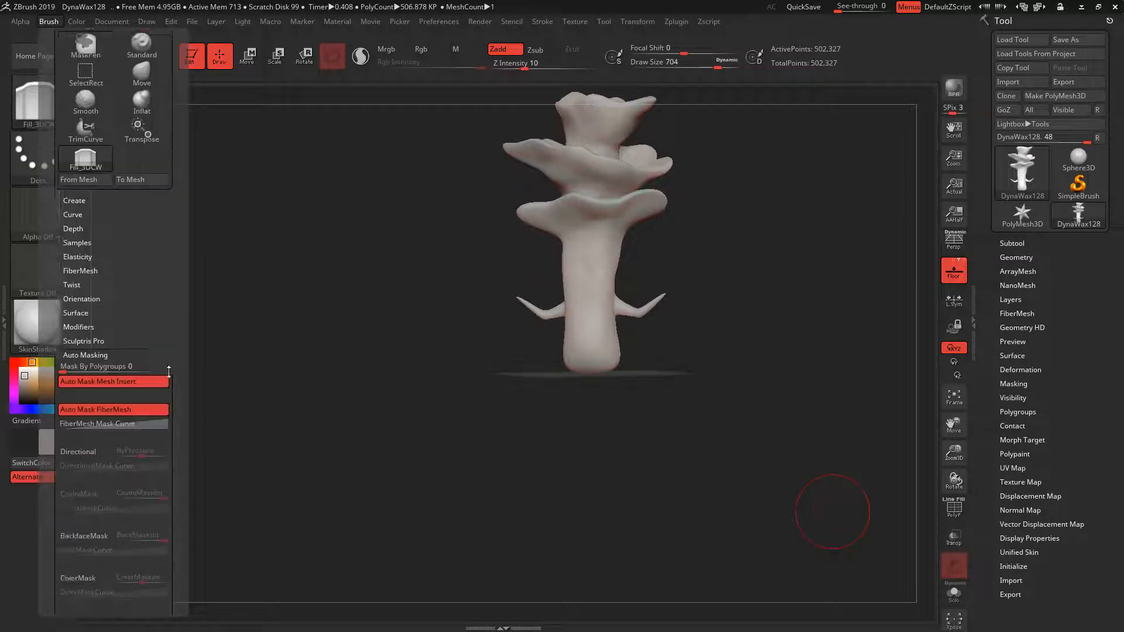
{"action": "left_click_drag", "start_coordinate": [434, 304], "coordinate": [455, 291]}
Examine the whole figure from below, the sides and the front to check its silhouette and tiers.
{"action": "right_click_drag", "start_coordinate": [602, 219], "coordinate": [652, 227]}
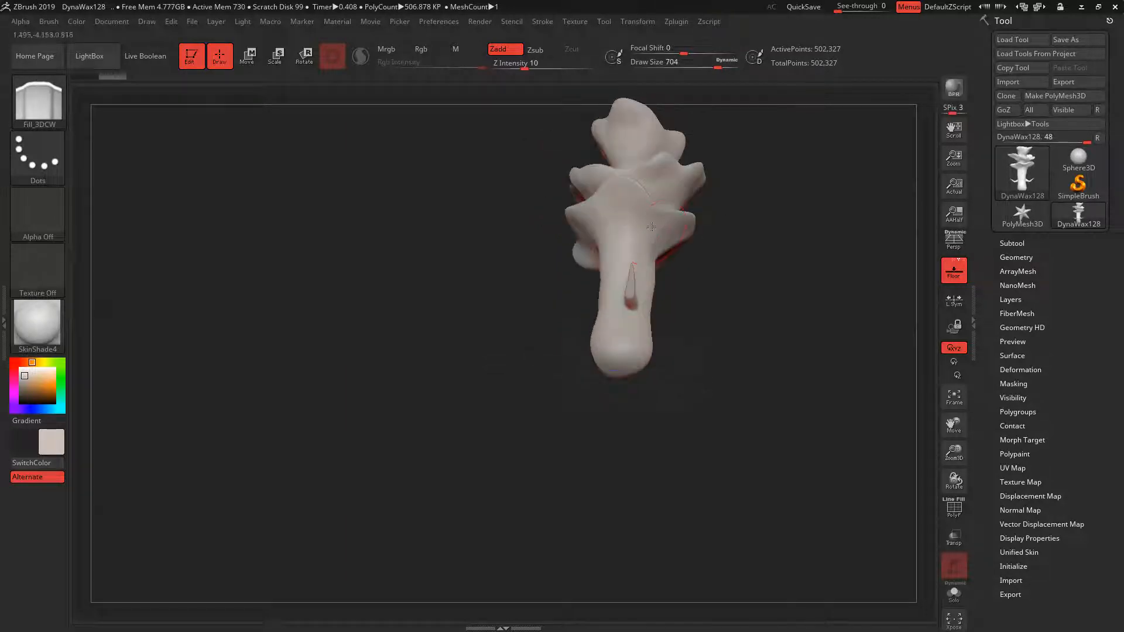
{"action": "mouse_move", "coordinate": [747, 233]}
{"action": "right_mouse_down"}
{"action": "mouse_move", "coordinate": [665, 269]}
{"action": "mouse_move", "coordinate": [724, 292]}
{"action": "mouse_move", "coordinate": [779, 230]}
{"action": "mouse_move", "coordinate": [881, 188]}
{"action": "right_mouse_up"}
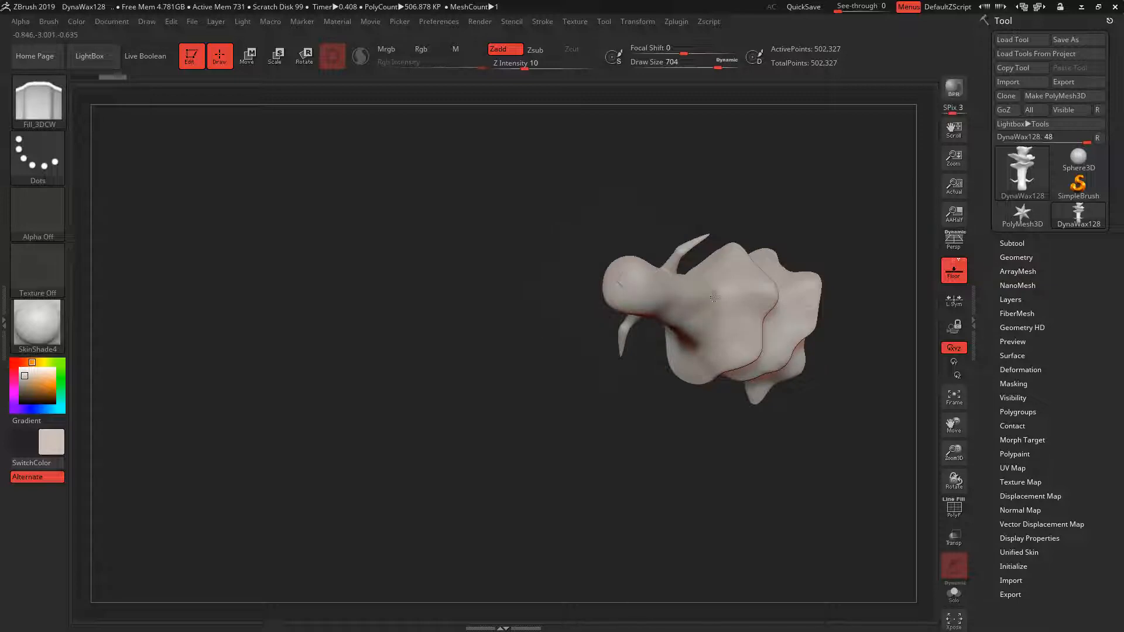
{"action": "right_click_drag", "start_coordinate": [845, 220], "coordinate": [668, 218]}
{"action": "right_click_drag", "start_coordinate": [814, 213], "coordinate": [649, 243]}
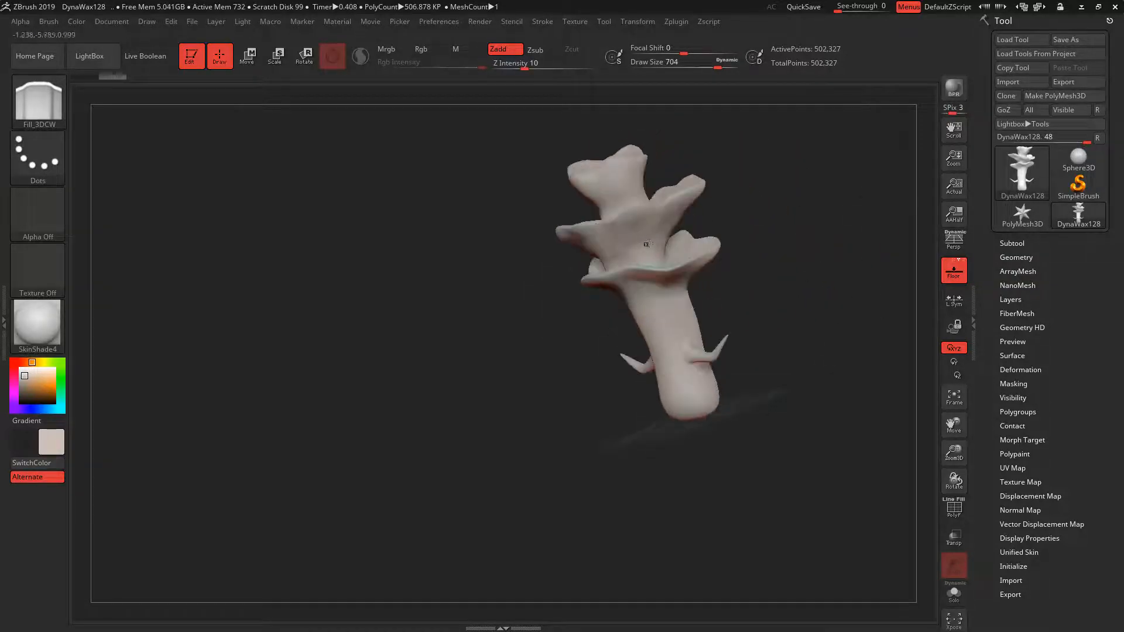
{"action": "right_click_drag", "start_coordinate": [776, 221], "coordinate": [574, 308]}
{"action": "right_click_drag", "start_coordinate": [791, 293], "coordinate": [738, 216]}
{"action": "right_click_drag", "start_coordinate": [873, 266], "coordinate": [781, 486], "text": "shift"}
{"action": "left_click_drag", "start_coordinate": [876, 494], "coordinate": [670, 475], "text": "alt"}
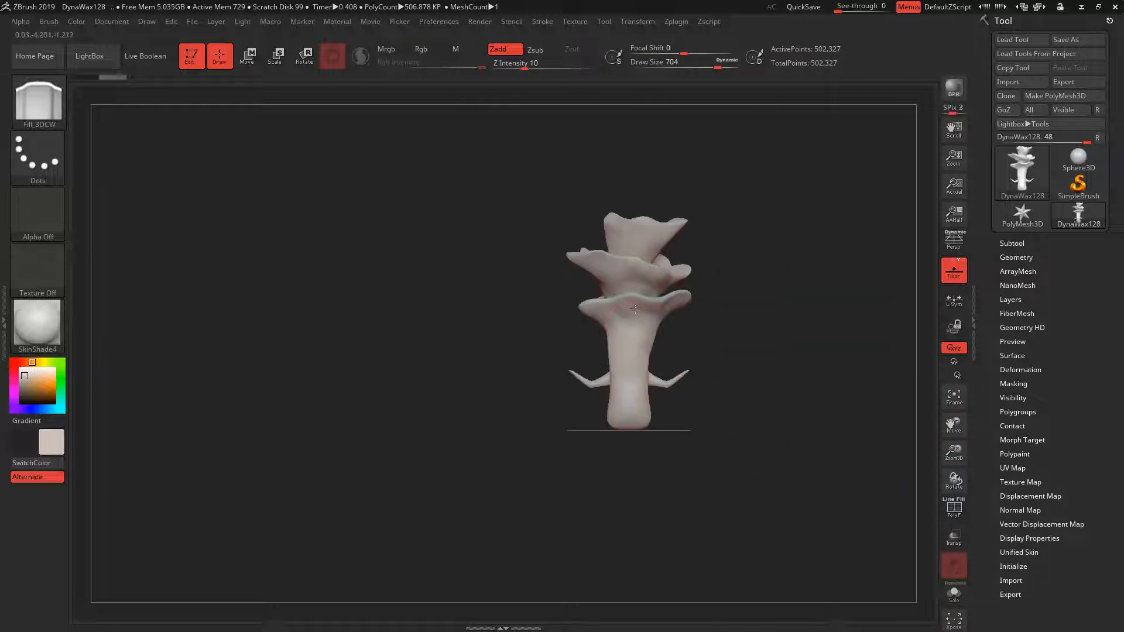
Pull both bent arms outward from the trunk to lengthen them, using the Move brush at draw size 1000.
{"action": "mouse_move", "coordinate": [639, 346]}
{"action": "left_mouse_down"}
{"action": "mouse_move", "coordinate": [687, 341]}
{"action": "mouse_move", "coordinate": [776, 294]}
{"action": "mouse_move", "coordinate": [742, 369]}
{"action": "mouse_move", "coordinate": [766, 334]}
{"action": "mouse_move", "coordinate": [657, 371]}
{"action": "mouse_move", "coordinate": [681, 376]}
{"action": "left_mouse_up"}
{"action": "key", "text": "b"}
{"action": "key", "text": "m"}
{"action": "key", "text": "v"}
{"action": "key", "text": "space"}
{"action": "left_click", "coordinate": [635, 391]}
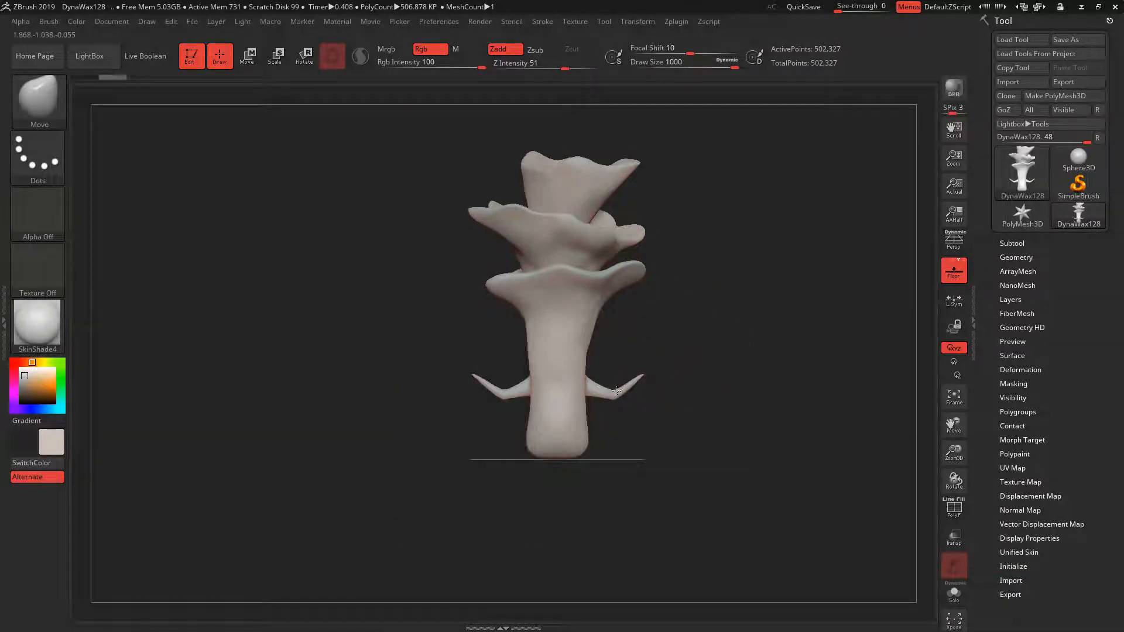
{"action": "left_click_drag", "start_coordinate": [618, 390], "coordinate": [655, 372]}
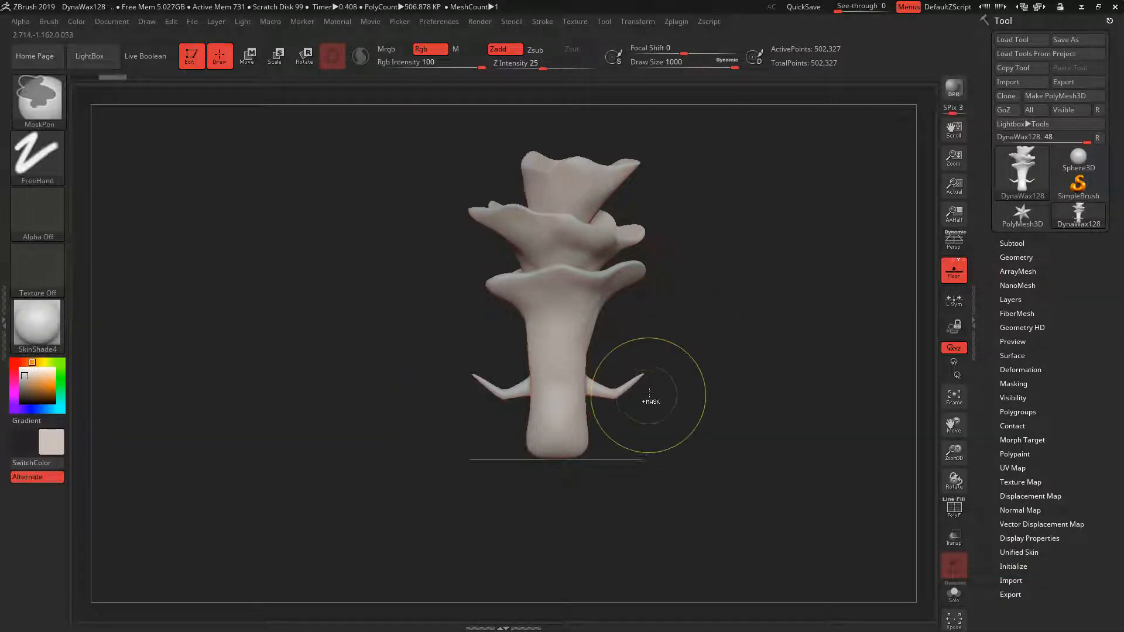
{"action": "key", "text": "ctrl+z"}
{"action": "left_click_drag", "start_coordinate": [614, 391], "coordinate": [632, 400]}
Thicken the arms with the Inflat brush at draw size 695 and smooth the arms and trunk.
{"action": "key", "text": "space"}
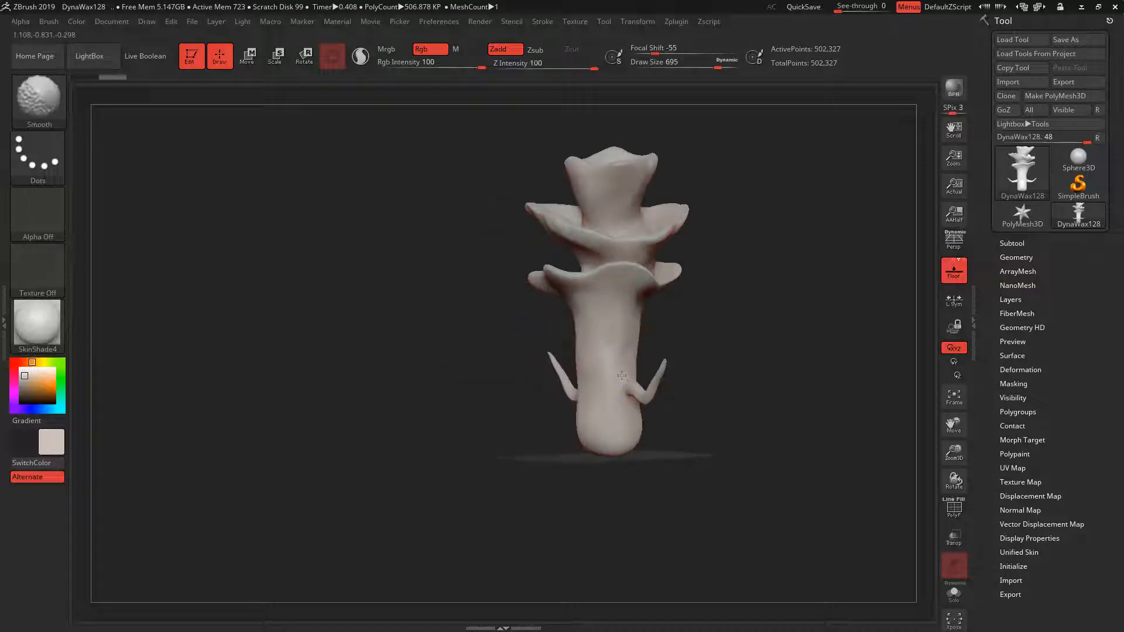
{"action": "mouse_move", "coordinate": [697, 374]}
{"action": "left_mouse_down"}
{"action": "mouse_move", "coordinate": [721, 352]}
{"action": "mouse_move", "coordinate": [784, 364]}
{"action": "left_mouse_up"}
{"action": "key", "text": "b"}
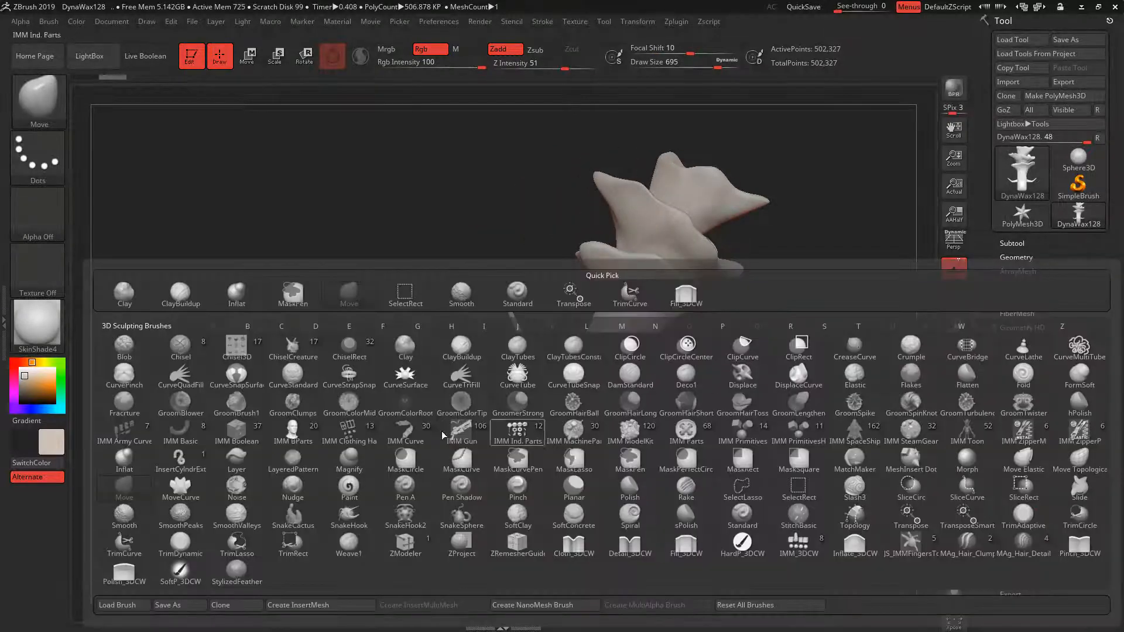
{"action": "left_click", "coordinate": [124, 460]}
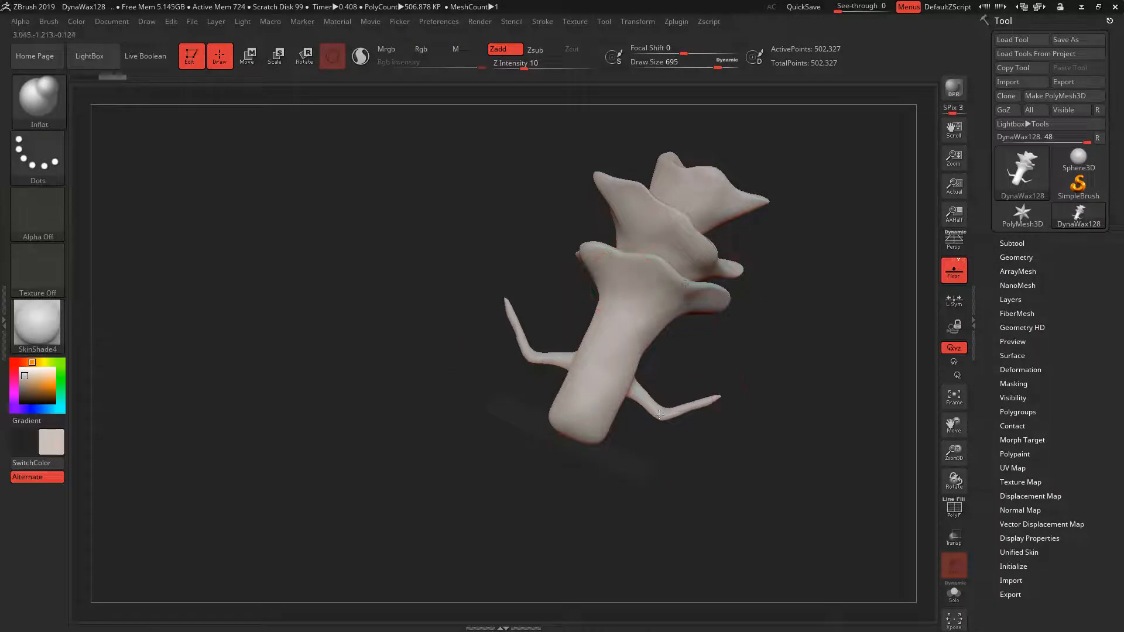
{"action": "mouse_move", "coordinate": [660, 414]}
{"action": "left_mouse_down"}
{"action": "mouse_move", "coordinate": [683, 444]}
{"action": "mouse_move", "coordinate": [675, 411]}
{"action": "mouse_move", "coordinate": [772, 386]}
{"action": "left_mouse_up"}
{"action": "left_click_drag", "start_coordinate": [748, 361], "coordinate": [749, 353], "text": "shift"}
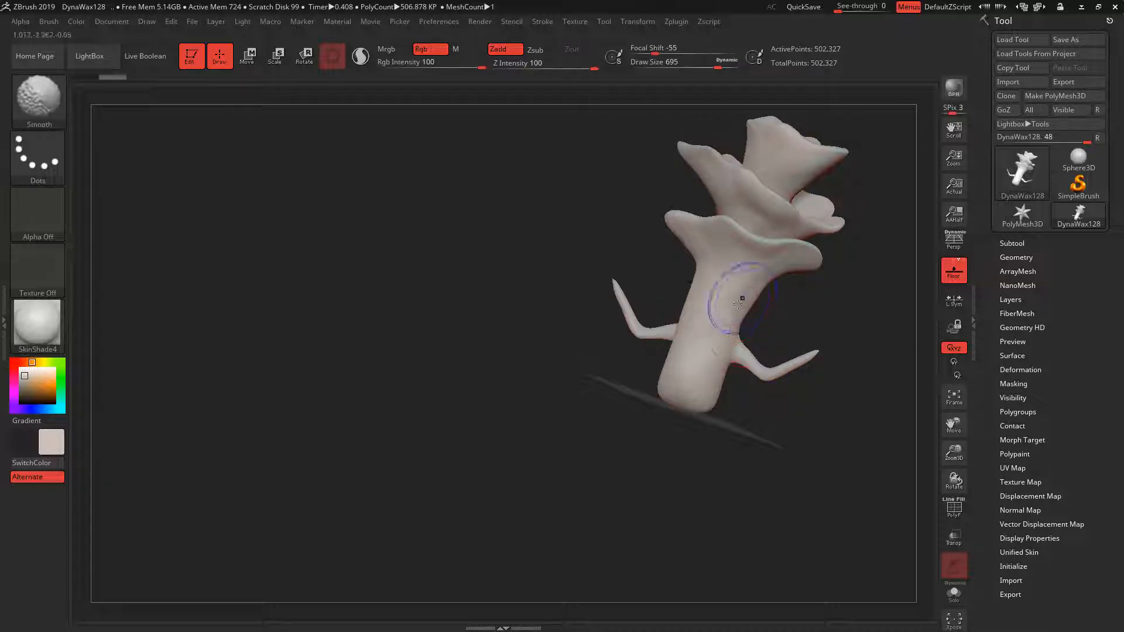
{"action": "left_click_drag", "start_coordinate": [742, 298], "coordinate": [747, 283], "text": "shift"}
{"action": "left_click_drag", "start_coordinate": [795, 419], "coordinate": [780, 389], "text": "shift"}
Insert a mirrored pair of Appendage meshes at the trunk's base with the IMM_3DCW brush as thighs.
{"action": "mouse_move", "coordinate": [814, 456]}
{"action": "left_mouse_down", "text": "alt"}
{"action": "mouse_move", "coordinate": [791, 401]}
{"action": "mouse_move", "coordinate": [752, 406]}
{"action": "mouse_move", "coordinate": [785, 404]}
{"action": "left_mouse_up", "text": "alt"}
{"action": "mouse_move", "coordinate": [788, 404]}
{"action": "left_mouse_down", "text": "alt"}
{"action": "mouse_move", "coordinate": [791, 346]}
{"action": "mouse_move", "coordinate": [745, 379]}
{"action": "mouse_move", "coordinate": [774, 418]}
{"action": "left_mouse_up", "text": "alt"}
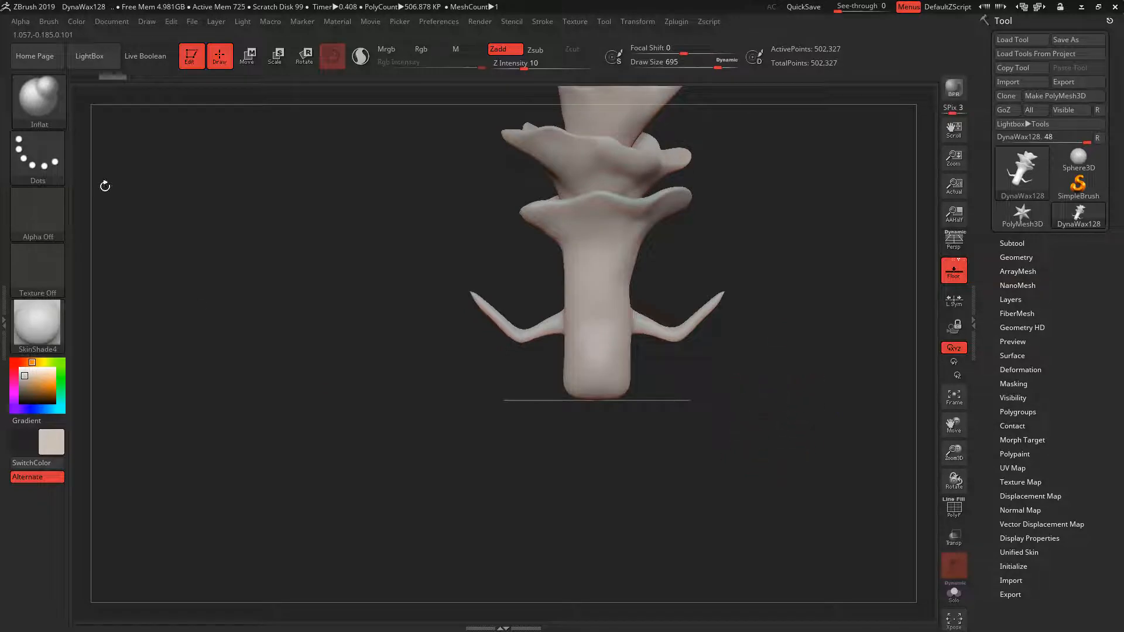
{"action": "key", "text": "b"}
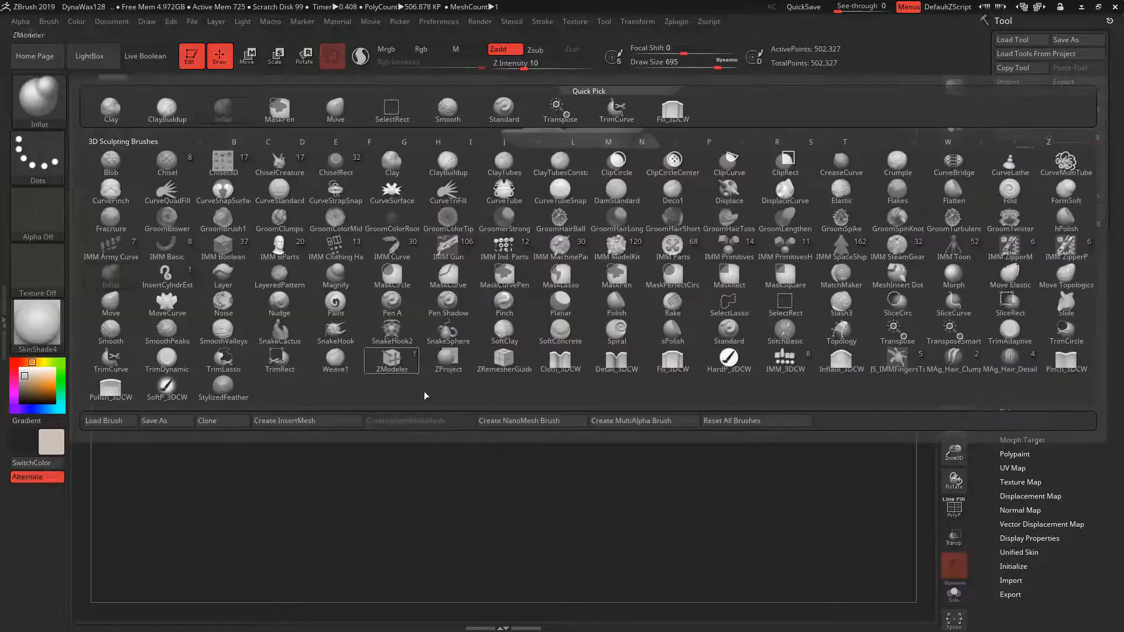
{"action": "left_click", "coordinate": [785, 363]}
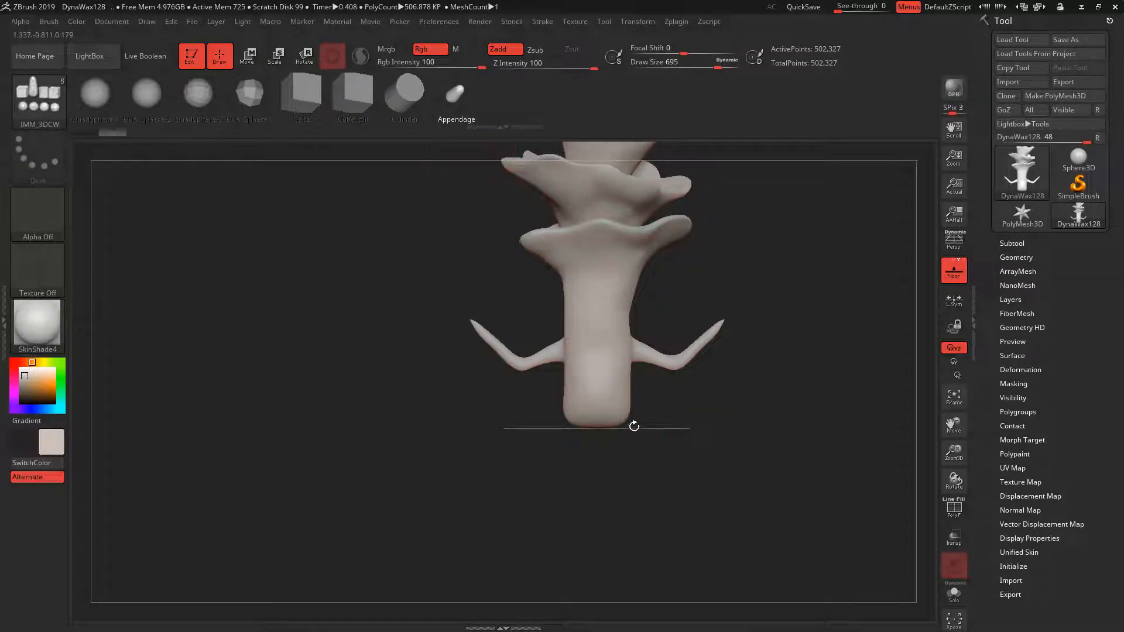
{"action": "mouse_move", "coordinate": [635, 427]}
{"action": "left_mouse_down"}
{"action": "mouse_move", "coordinate": [669, 430]}
{"action": "mouse_move", "coordinate": [700, 468]}
{"action": "left_mouse_up"}
Move the new thigh appendages with the gizmo so their upper ends sink into the sides of the trunk's base.
{"action": "key", "text": "w"}
{"action": "left_click_drag", "start_coordinate": [633, 382], "coordinate": [637, 362]}
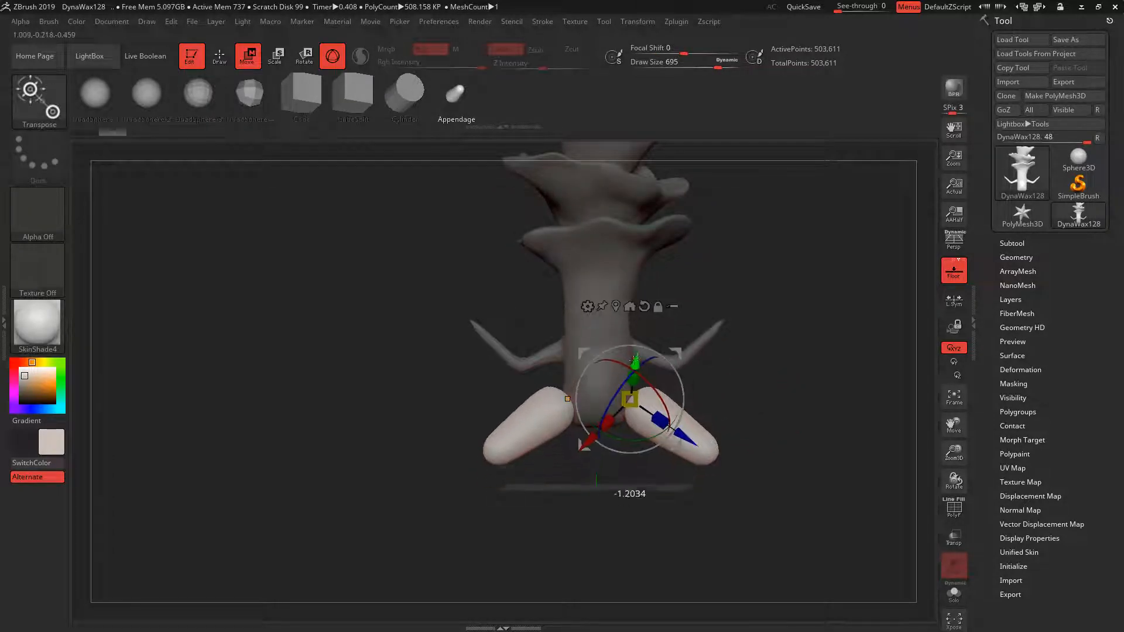
{"action": "left_click_drag", "start_coordinate": [686, 438], "coordinate": [669, 427]}
{"action": "left_click_drag", "start_coordinate": [613, 389], "coordinate": [608, 399]}
{"action": "left_click_drag", "start_coordinate": [646, 411], "coordinate": [666, 424]}
{"action": "left_click_drag", "start_coordinate": [621, 351], "coordinate": [616, 381]}
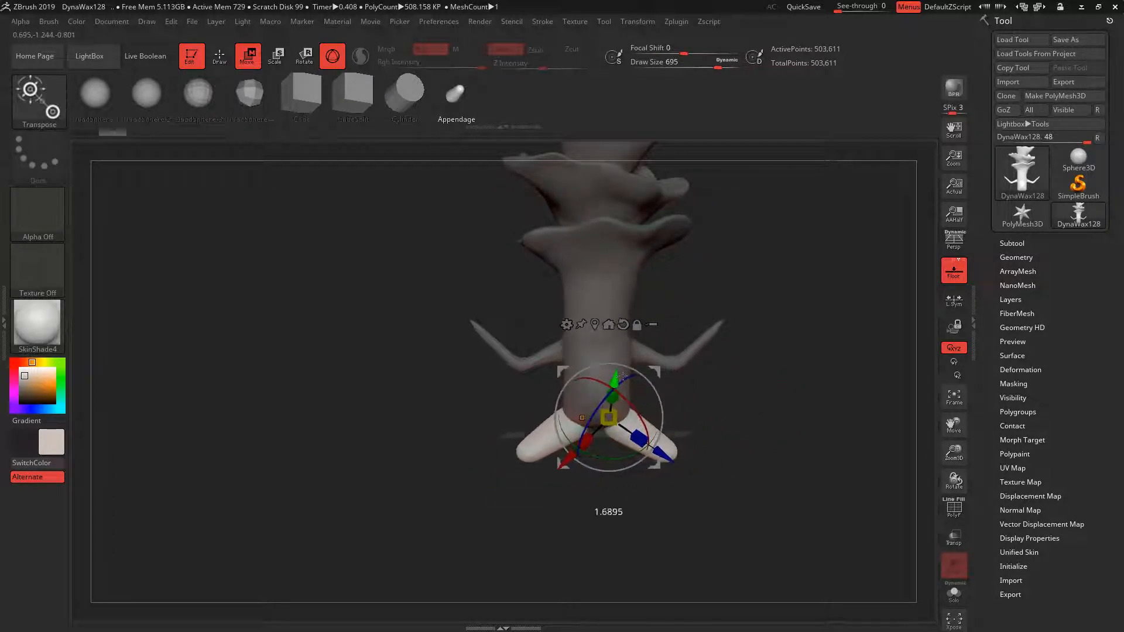
{"action": "left_click_drag", "start_coordinate": [726, 395], "coordinate": [718, 368]}
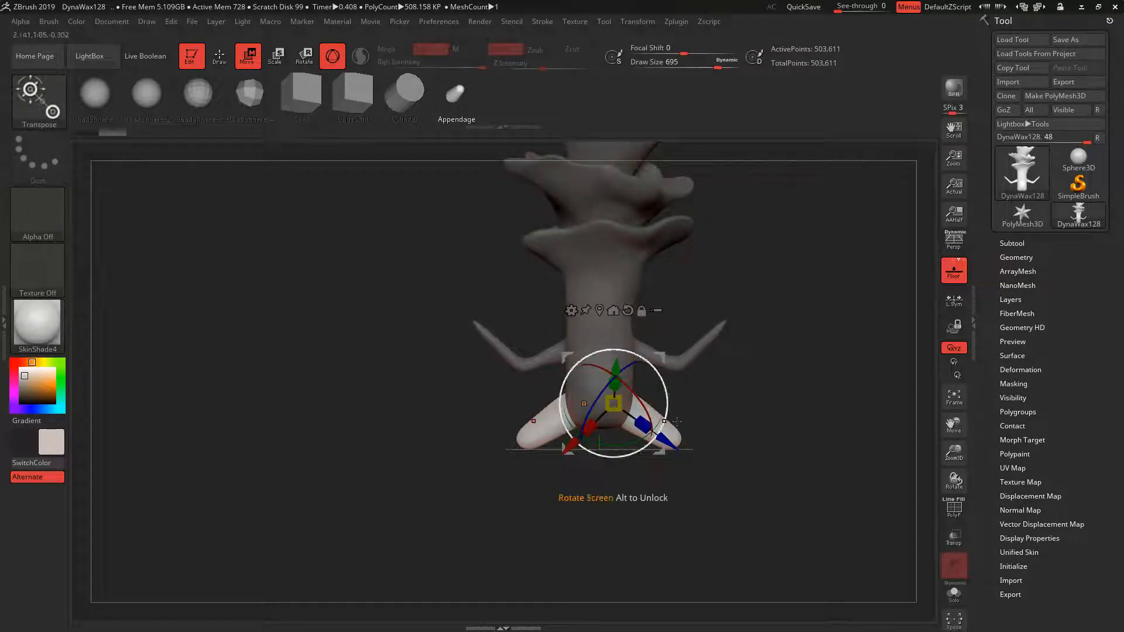
{"action": "left_click_drag", "start_coordinate": [677, 421], "coordinate": [666, 400]}
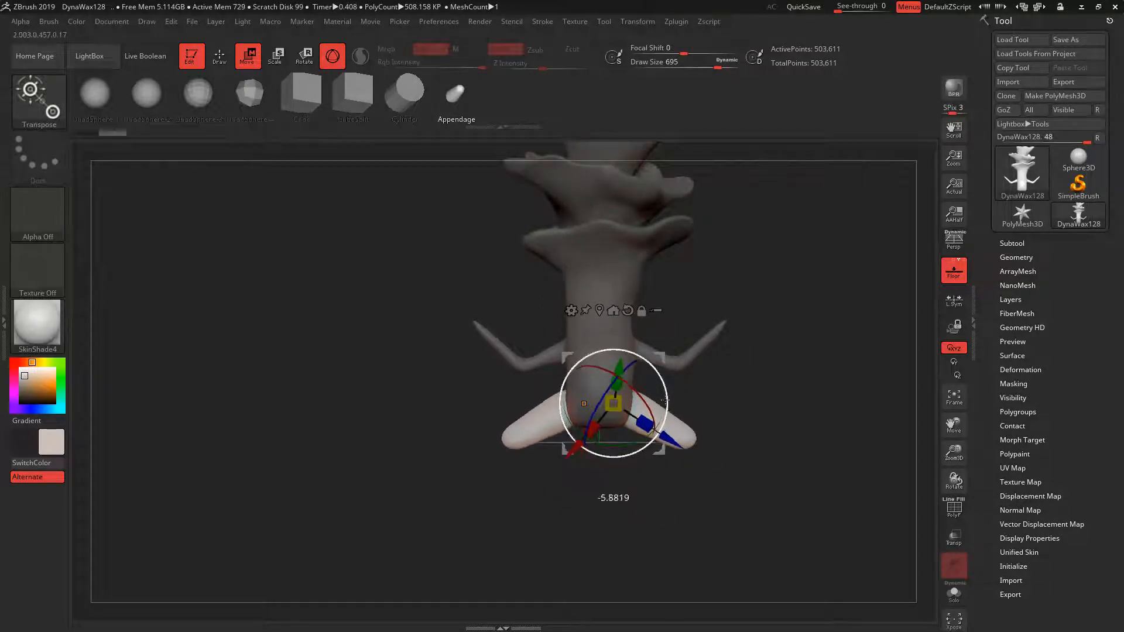
Rotate and shift the thigh appendages so they splay outward and forward from the hips.
{"action": "left_click_drag", "start_coordinate": [758, 379], "coordinate": [739, 459]}
{"action": "left_click_drag", "start_coordinate": [667, 411], "coordinate": [658, 435]}
{"action": "left_click_drag", "start_coordinate": [740, 381], "coordinate": [735, 322]}
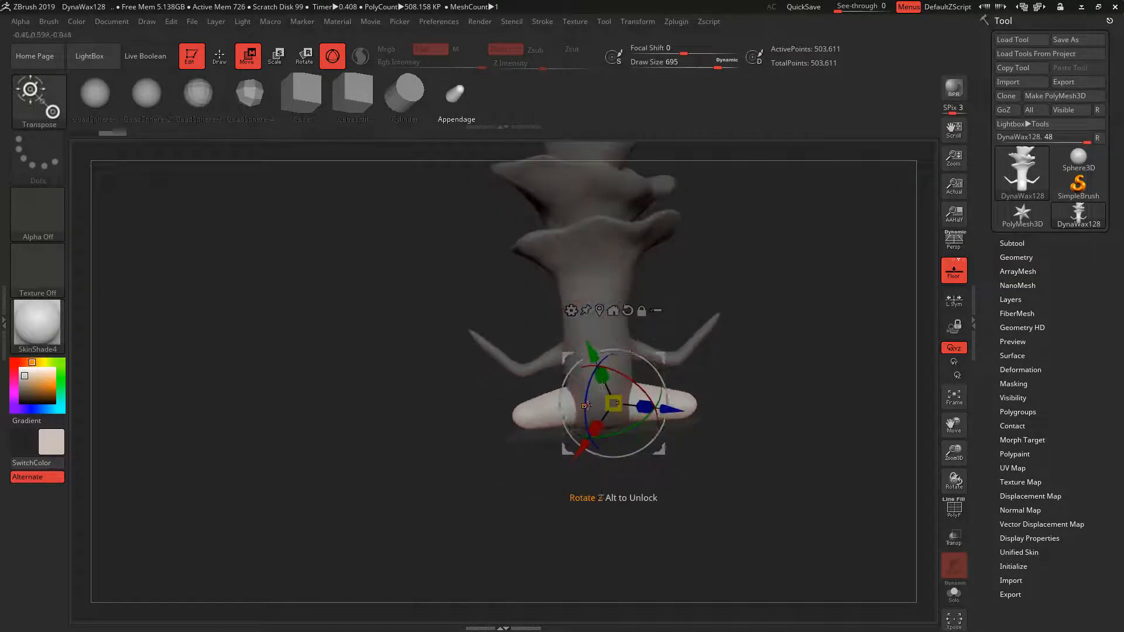
{"action": "left_click_drag", "start_coordinate": [570, 393], "coordinate": [556, 411]}
{"action": "left_click_drag", "start_coordinate": [712, 363], "coordinate": [758, 348]}
{"action": "left_click_drag", "start_coordinate": [636, 398], "coordinate": [631, 378]}
{"action": "mouse_move", "coordinate": [741, 377]}
{"action": "left_mouse_down"}
{"action": "mouse_move", "coordinate": [764, 376]}
{"action": "mouse_move", "coordinate": [742, 363]}
{"action": "left_mouse_up"}
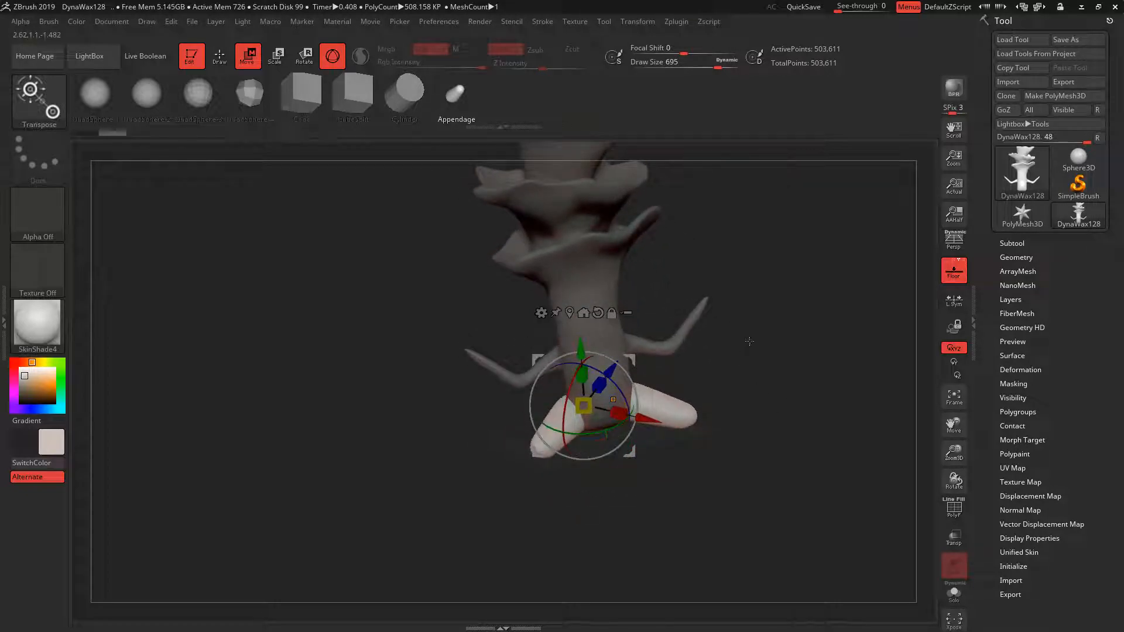
Clear the mask, merge the thighs into the body with DynaMesh and smooth the hip joints.
{"action": "key", "text": "q"}
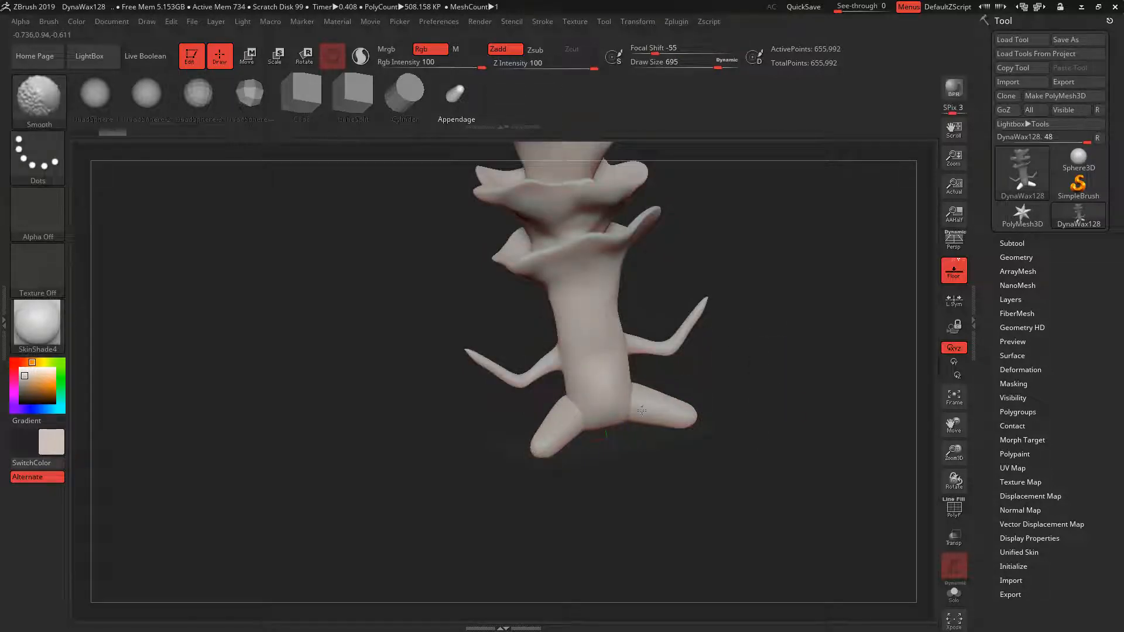
{"action": "mouse_move", "coordinate": [626, 405]}
{"action": "right_mouse_down"}
{"action": "mouse_move", "coordinate": [574, 426]}
{"action": "mouse_move", "coordinate": [716, 373]}
{"action": "mouse_move", "coordinate": [790, 389]}
{"action": "mouse_move", "coordinate": [770, 352]}
{"action": "mouse_move", "coordinate": [776, 394]}
{"action": "right_mouse_up"}
{"action": "mouse_move", "coordinate": [777, 394]}
{"action": "right_mouse_down"}
{"action": "mouse_move", "coordinate": [771, 369]}
{"action": "mouse_move", "coordinate": [780, 491]}
{"action": "mouse_move", "coordinate": [756, 471]}
{"action": "right_mouse_up"}
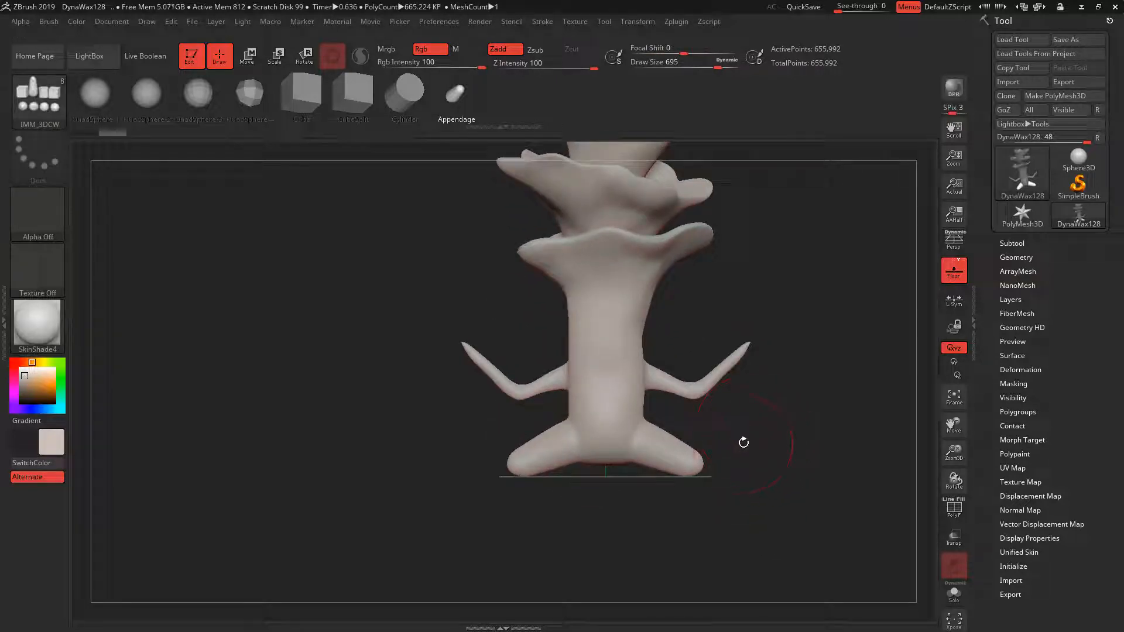
Insert a pair of Appendage meshes at the thigh ends as lower legs and angle them downward with the gizmo.
{"action": "mouse_move", "coordinate": [698, 476]}
{"action": "left_mouse_down"}
{"action": "mouse_move", "coordinate": [702, 509]}
{"action": "mouse_move", "coordinate": [700, 497]}
{"action": "left_mouse_up"}
{"action": "right_click_drag", "start_coordinate": [764, 518], "coordinate": [799, 497]}
{"action": "key", "text": "e"}
{"action": "left_click_drag", "start_coordinate": [716, 454], "coordinate": [715, 525]}
{"action": "right_click_drag", "start_coordinate": [793, 310], "coordinate": [799, 416]}
{"action": "mouse_move", "coordinate": [743, 502]}
{"action": "left_mouse_down"}
{"action": "mouse_move", "coordinate": [678, 510]}
{"action": "mouse_move", "coordinate": [732, 489]}
{"action": "left_mouse_up"}
{"action": "right_click_drag", "start_coordinate": [843, 418], "coordinate": [816, 403]}
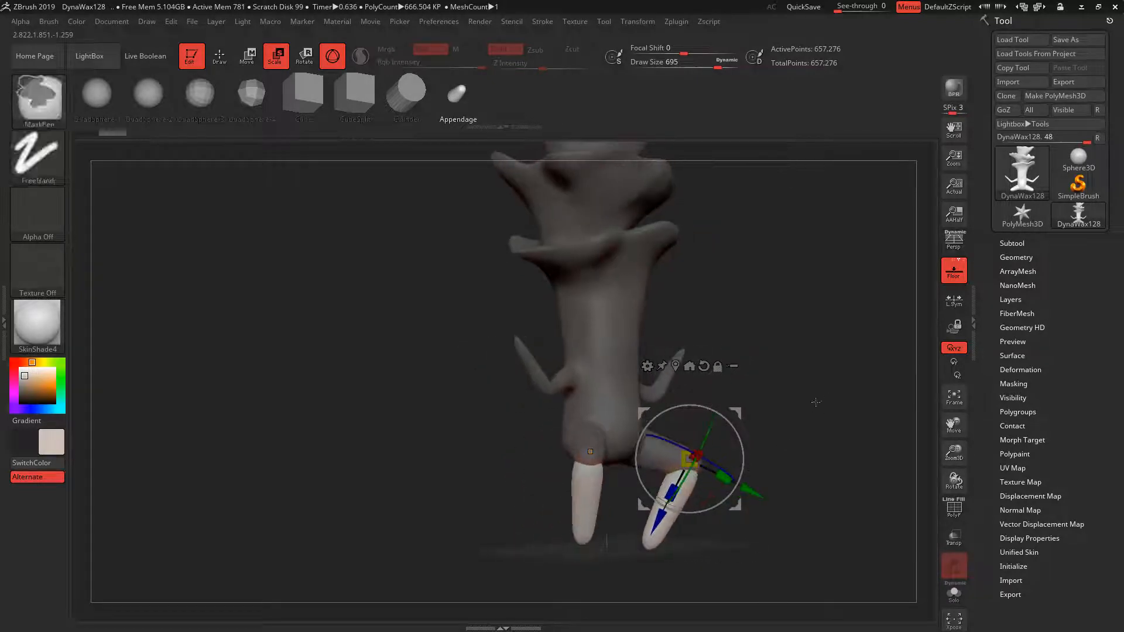
Clear the mask, merge the lower legs into the body with DynaMesh and smooth the knees.
{"action": "left_click_drag", "start_coordinate": [815, 402], "coordinate": [799, 457], "text": "ctrl"}
{"action": "left_click_drag", "start_coordinate": [818, 395], "coordinate": [791, 501], "text": "ctrl"}
{"action": "right_click_drag", "start_coordinate": [767, 468], "coordinate": [790, 447]}
{"action": "key", "text": "q"}
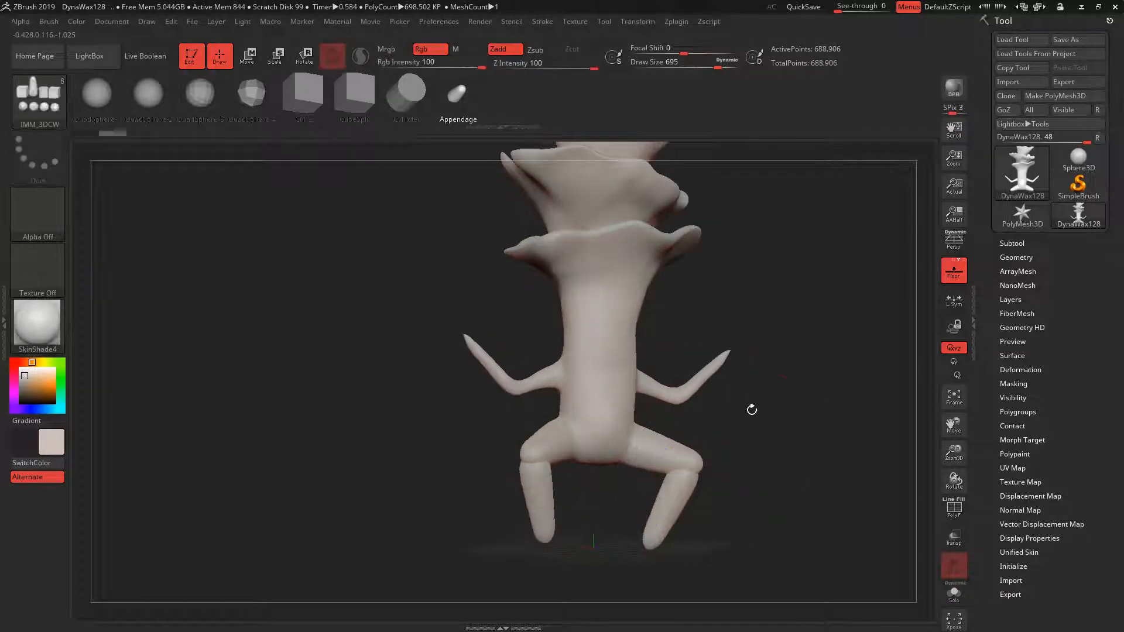
{"action": "mouse_move", "coordinate": [701, 515]}
{"action": "right_mouse_down"}
{"action": "mouse_move", "coordinate": [650, 521]}
{"action": "mouse_move", "coordinate": [655, 513]}
{"action": "right_mouse_up"}
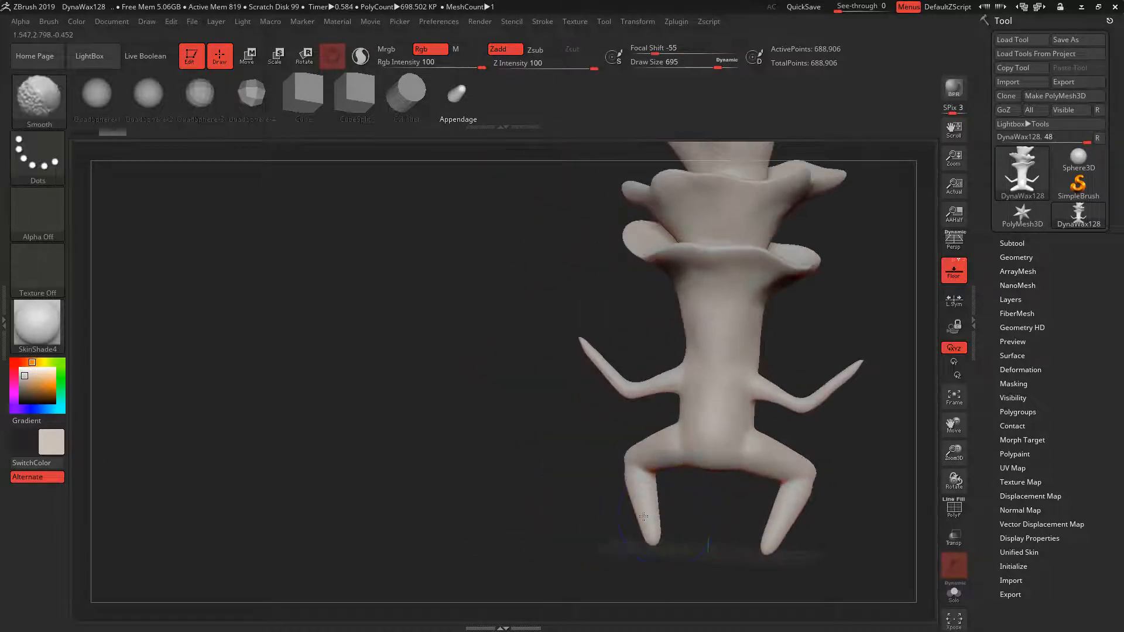
Smooth the lower legs down to the ankles with the Smooth brush to refine their taper.
{"action": "right_click_drag", "start_coordinate": [853, 477], "coordinate": [768, 456]}
{"action": "mouse_move", "coordinate": [773, 495]}
{"action": "right_mouse_down"}
{"action": "mouse_move", "coordinate": [682, 511]}
{"action": "mouse_move", "coordinate": [812, 466]}
{"action": "mouse_move", "coordinate": [780, 460]}
{"action": "mouse_move", "coordinate": [761, 487]}
{"action": "right_mouse_up"}
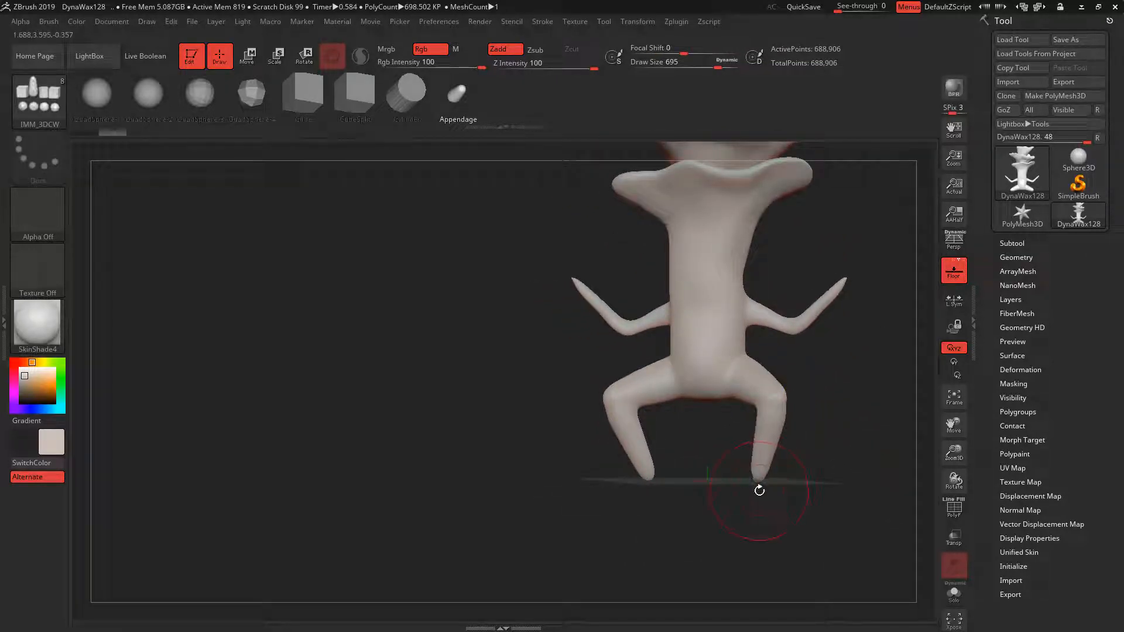
{"action": "key", "text": "shift"}
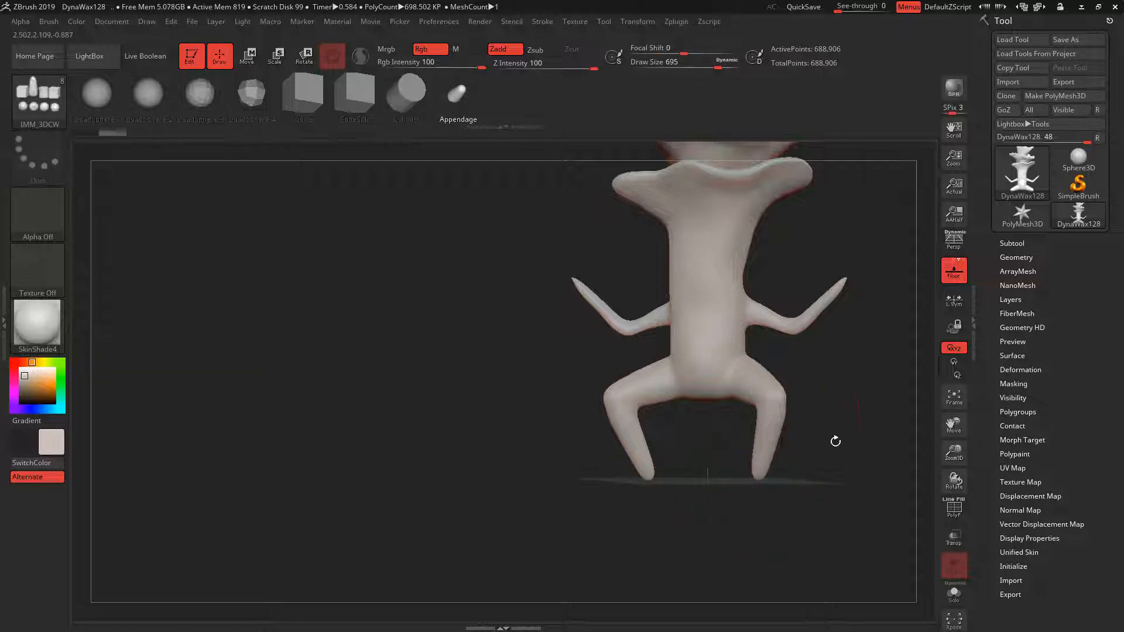
{"action": "right_click_drag", "start_coordinate": [833, 442], "coordinate": [855, 406]}
{"action": "right_click_drag", "start_coordinate": [808, 354], "coordinate": [764, 505]}
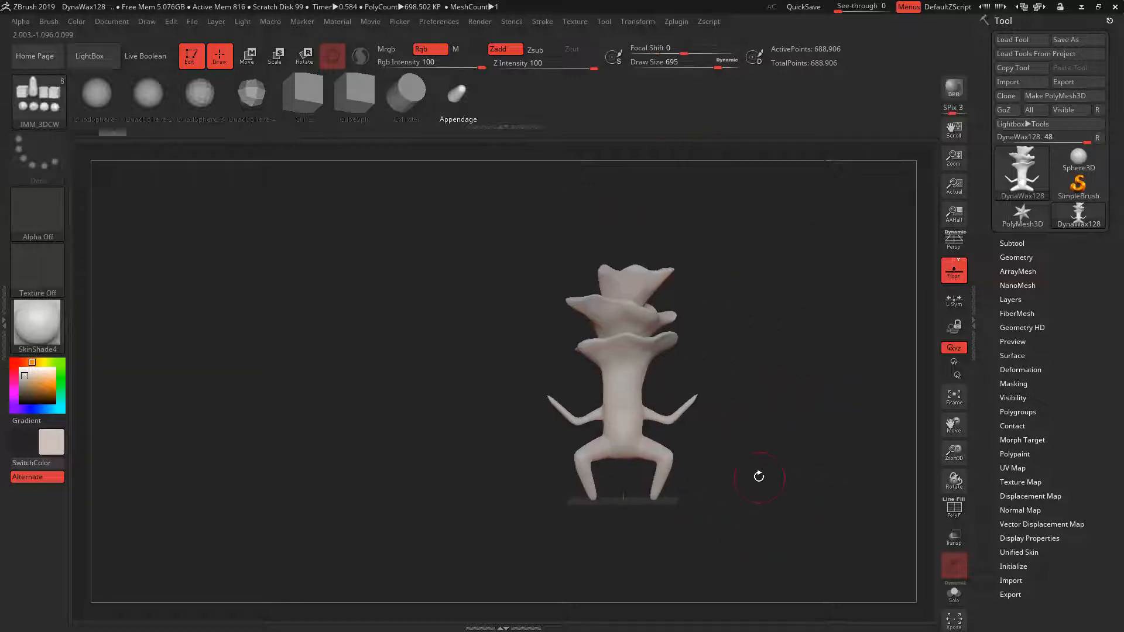
{"action": "key", "text": "shift"}
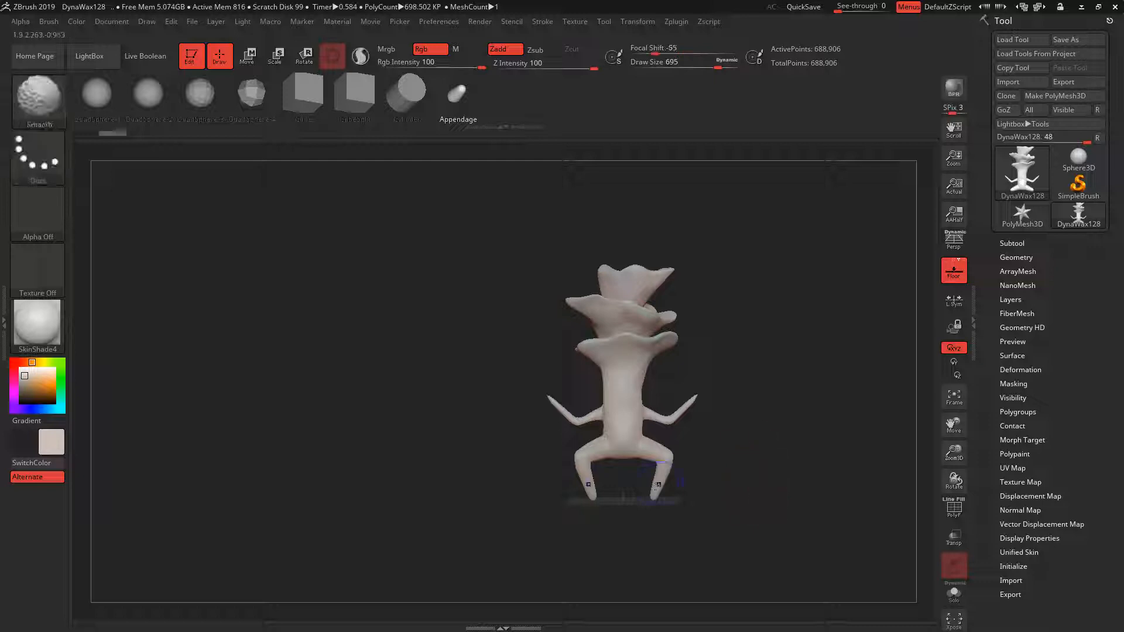
Insert a pair of Appendage meshes at the ankles as feet and position them pointing forward and down.
{"action": "mouse_move", "coordinate": [709, 485]}
{"action": "left_mouse_down", "text": "alt"}
{"action": "mouse_move", "coordinate": [728, 427]}
{"action": "mouse_move", "coordinate": [710, 576]}
{"action": "left_mouse_up", "text": "alt"}
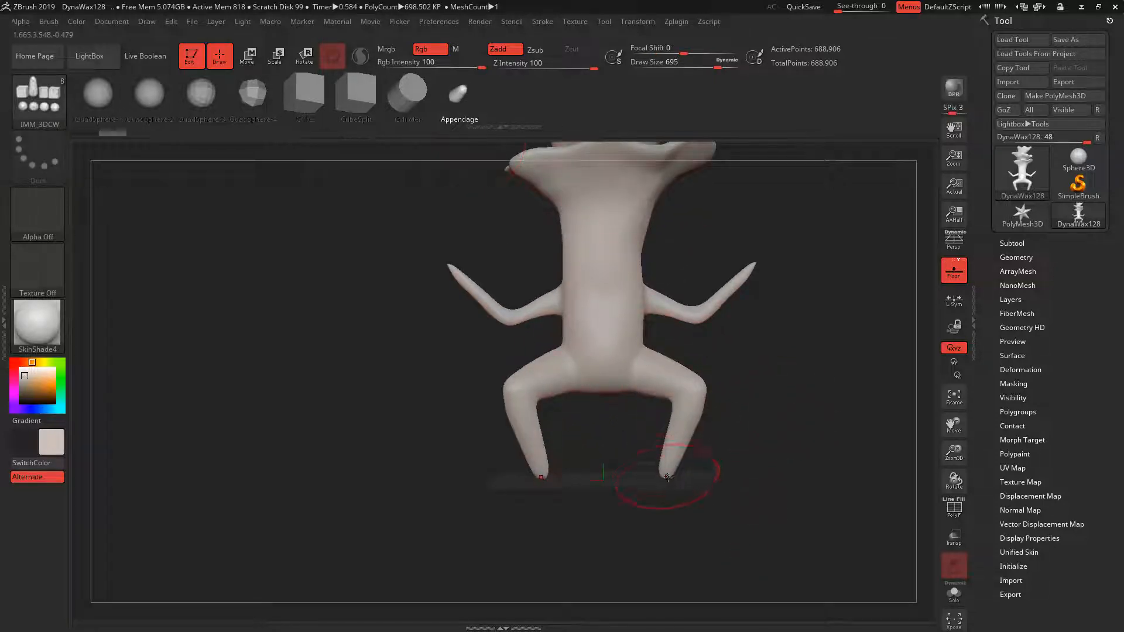
{"action": "left_click_drag", "start_coordinate": [670, 473], "coordinate": [672, 511]}
{"action": "right_click_drag", "start_coordinate": [755, 472], "coordinate": [753, 443]}
{"action": "key", "text": "w"}
{"action": "left_click_drag", "start_coordinate": [714, 428], "coordinate": [722, 415]}
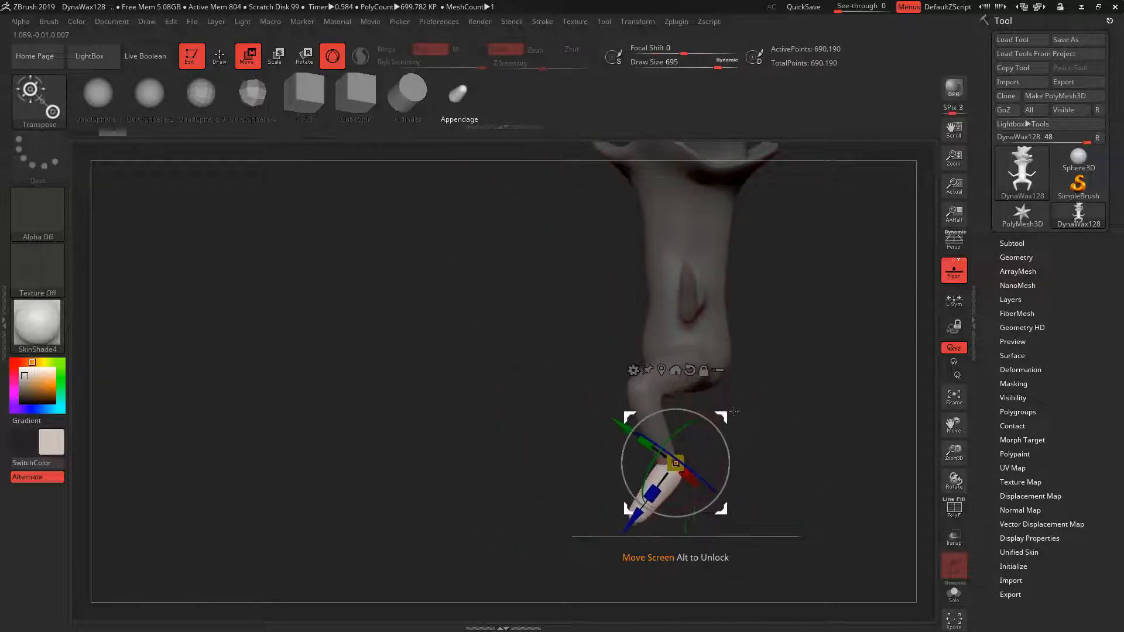
Trim the undersides of the feet along a slanted line with the TrimCurve brush.
{"action": "key", "text": "q"}
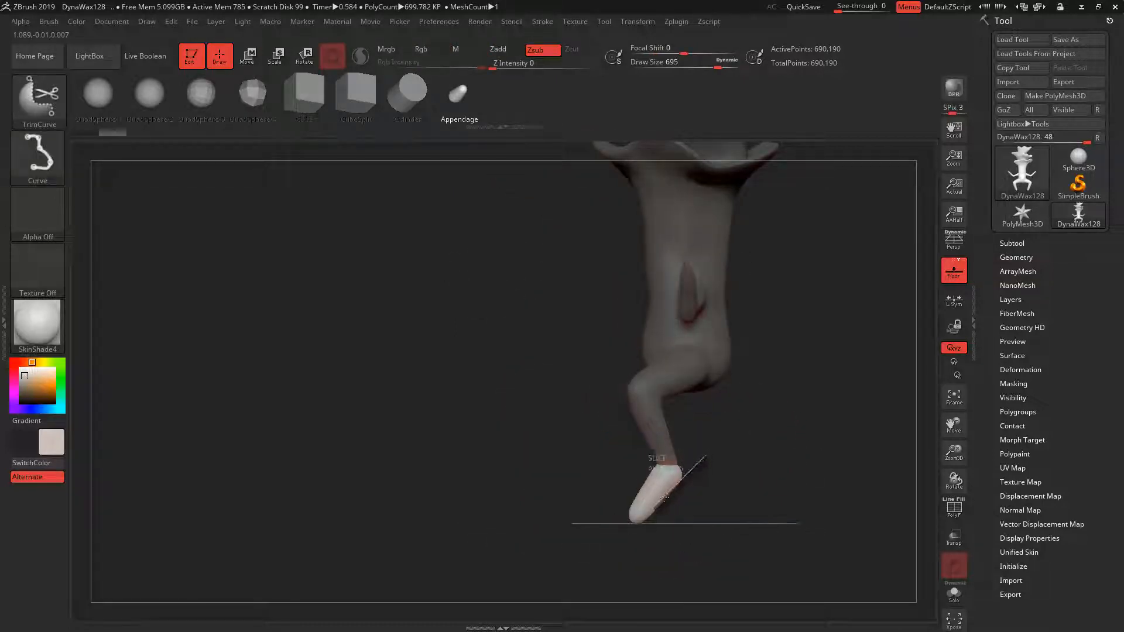
{"action": "left_click_drag", "start_coordinate": [628, 532], "coordinate": [627, 532], "text": "ctrl+shift"}
{"action": "right_click_drag", "start_coordinate": [704, 492], "coordinate": [742, 493]}
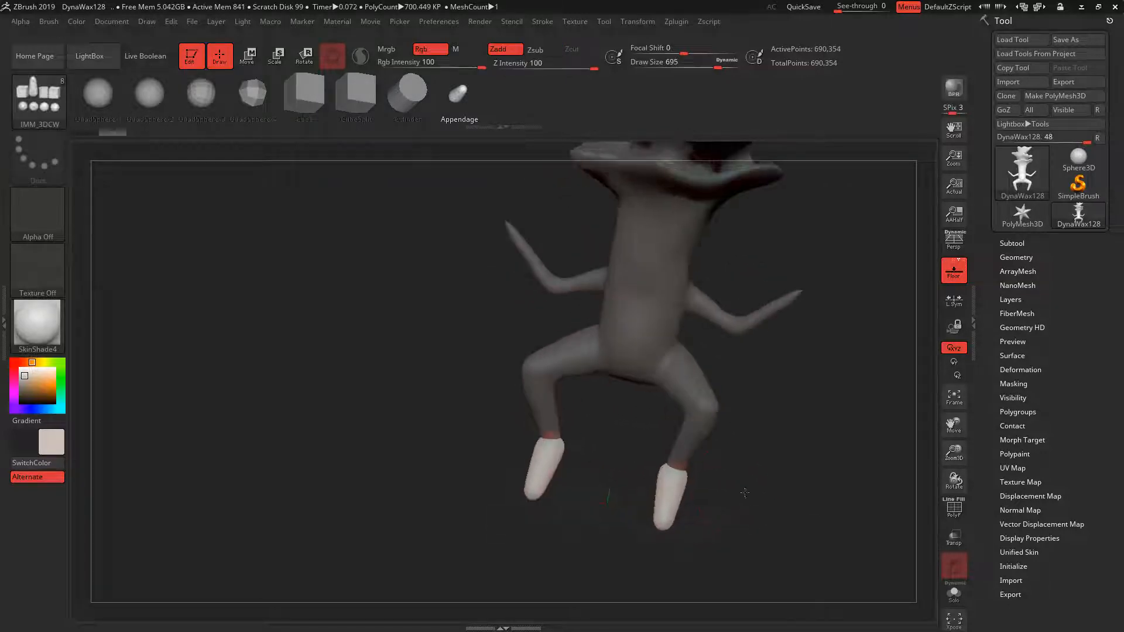
Merge the feet into the legs with DynaMesh and smooth the soles, ankles and lower legs.
{"action": "mouse_move", "coordinate": [666, 514]}
{"action": "left_mouse_down", "text": "shift"}
{"action": "mouse_move", "coordinate": [700, 532]}
{"action": "mouse_move", "coordinate": [680, 482]}
{"action": "mouse_move", "coordinate": [732, 522]}
{"action": "left_mouse_up", "text": "shift"}
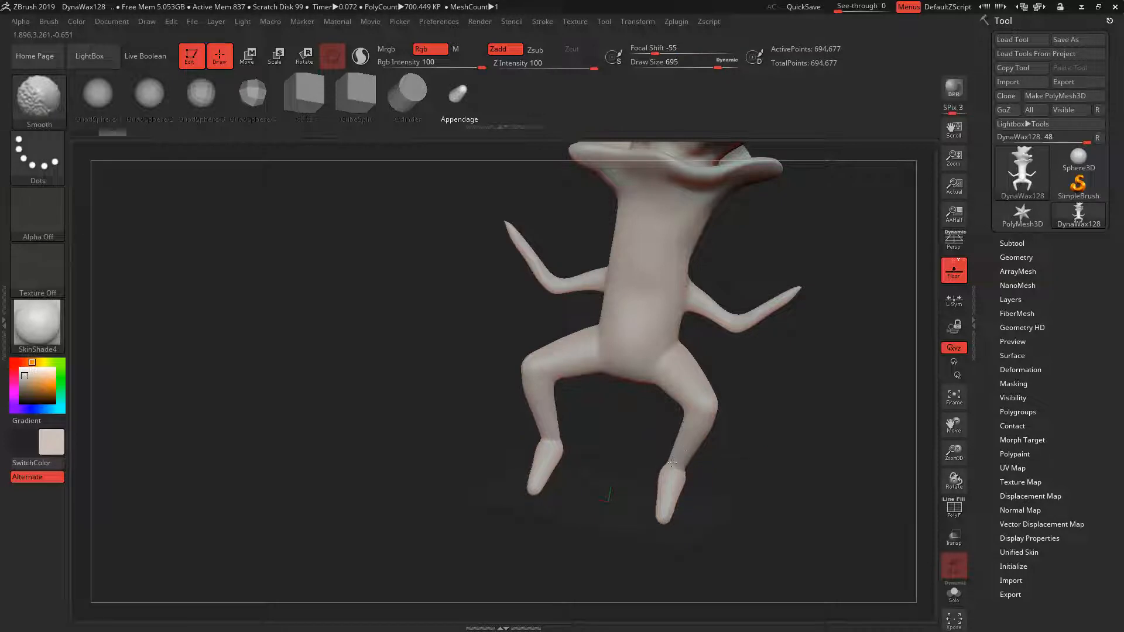
{"action": "left_click_drag", "start_coordinate": [678, 458], "coordinate": [705, 427]}
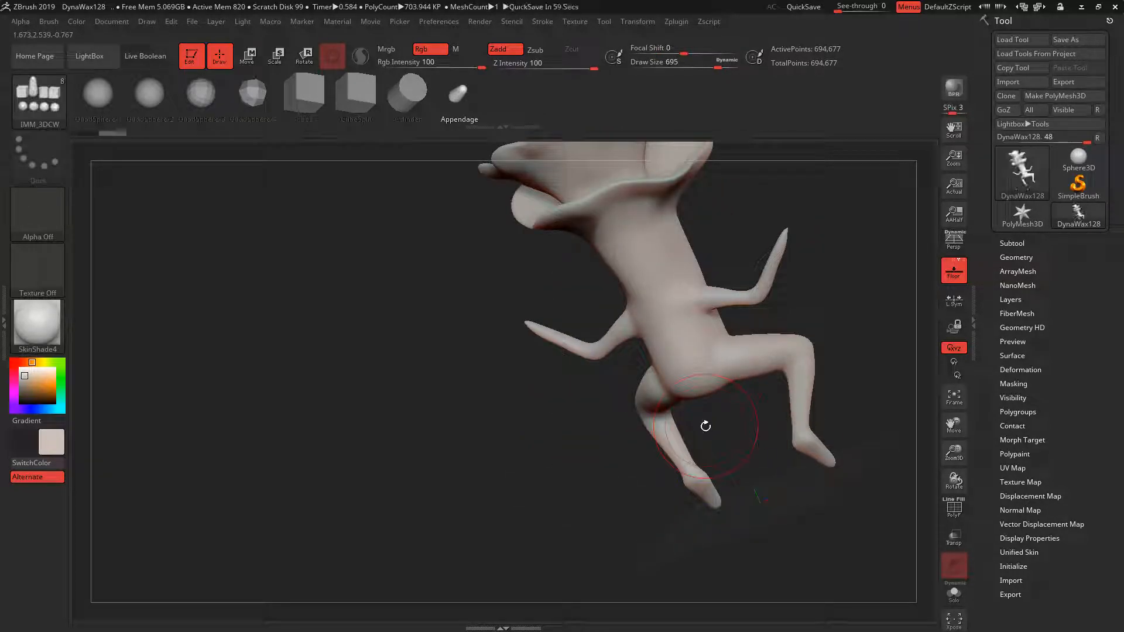
{"action": "key", "text": "shift"}
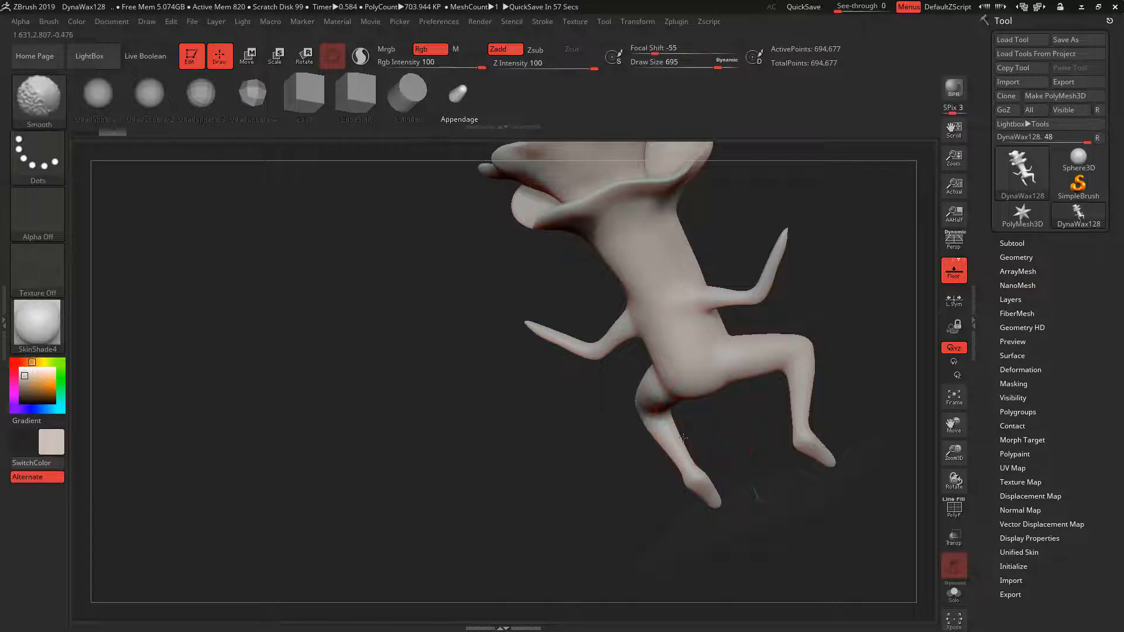
{"action": "mouse_move", "coordinate": [690, 447]}
{"action": "left_mouse_down", "text": "shift"}
{"action": "mouse_move", "coordinate": [731, 442]}
{"action": "mouse_move", "coordinate": [733, 512]}
{"action": "mouse_move", "coordinate": [732, 443]}
{"action": "mouse_move", "coordinate": [682, 420]}
{"action": "left_mouse_up", "text": "shift"}
Bend the toe tips outward with the Move brush at draw size 476 and smooth the feet and ankles.
{"action": "key", "text": "b"}
{"action": "key", "text": "m"}
{"action": "key", "text": "v"}
{"action": "key", "text": "space"}
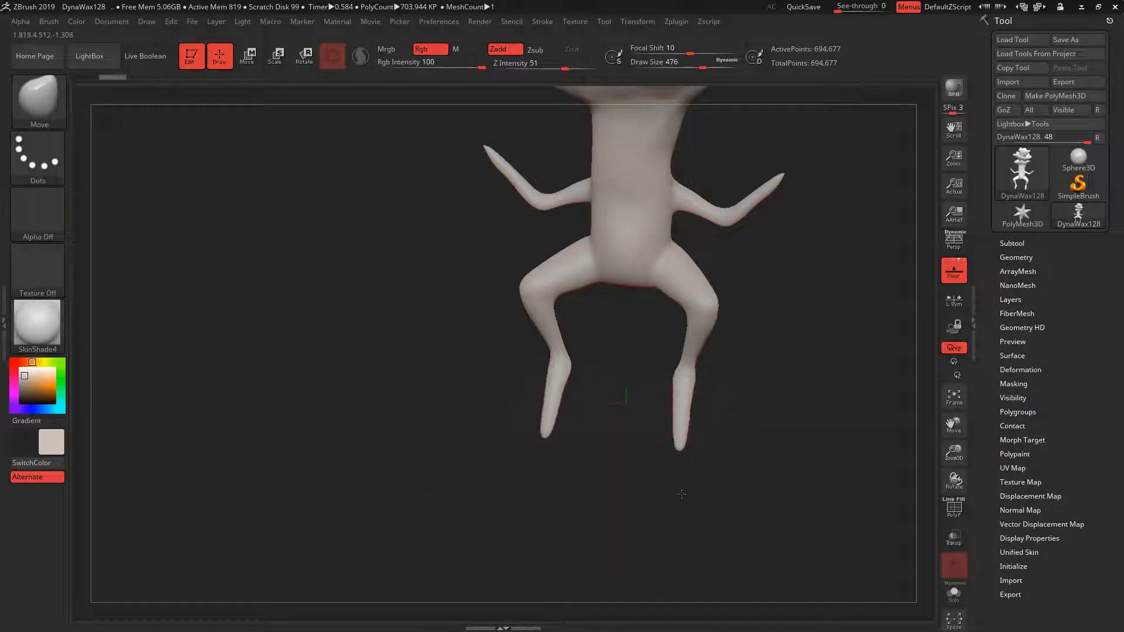
{"action": "left_click_drag", "start_coordinate": [682, 494], "coordinate": [682, 500]}
{"action": "mouse_move", "coordinate": [683, 448]}
{"action": "left_mouse_down", "text": "shift"}
{"action": "mouse_move", "coordinate": [684, 423]}
{"action": "mouse_move", "coordinate": [691, 467]}
{"action": "left_mouse_up", "text": "shift"}
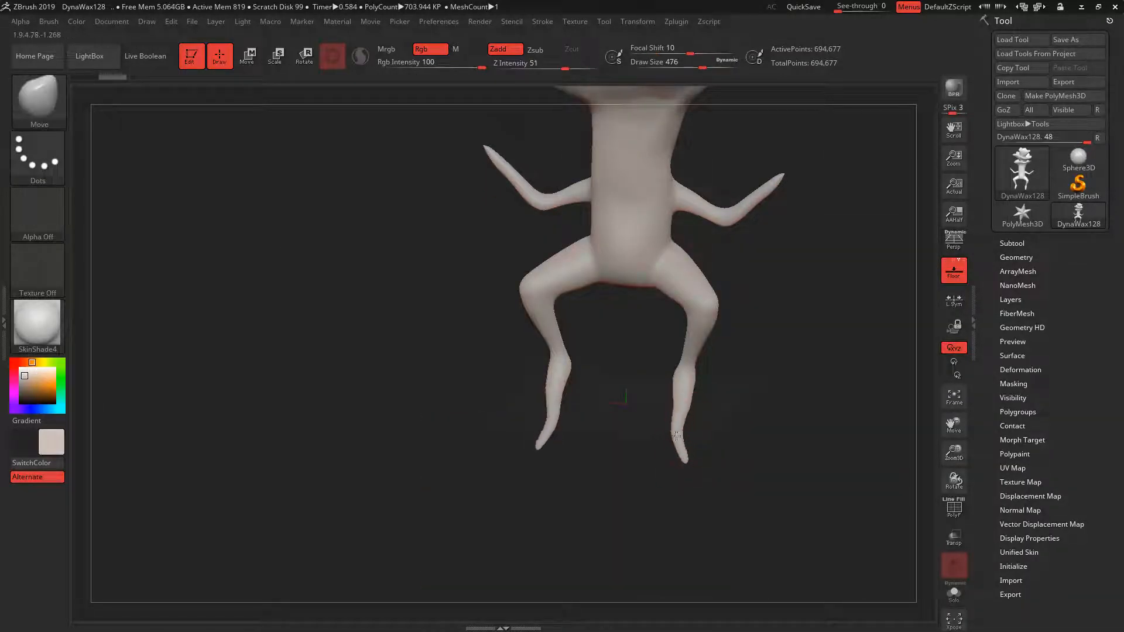
{"action": "left_click_drag", "start_coordinate": [684, 389], "coordinate": [682, 425], "text": "shift"}
{"action": "left_click_drag", "start_coordinate": [515, 389], "coordinate": [873, 378]}
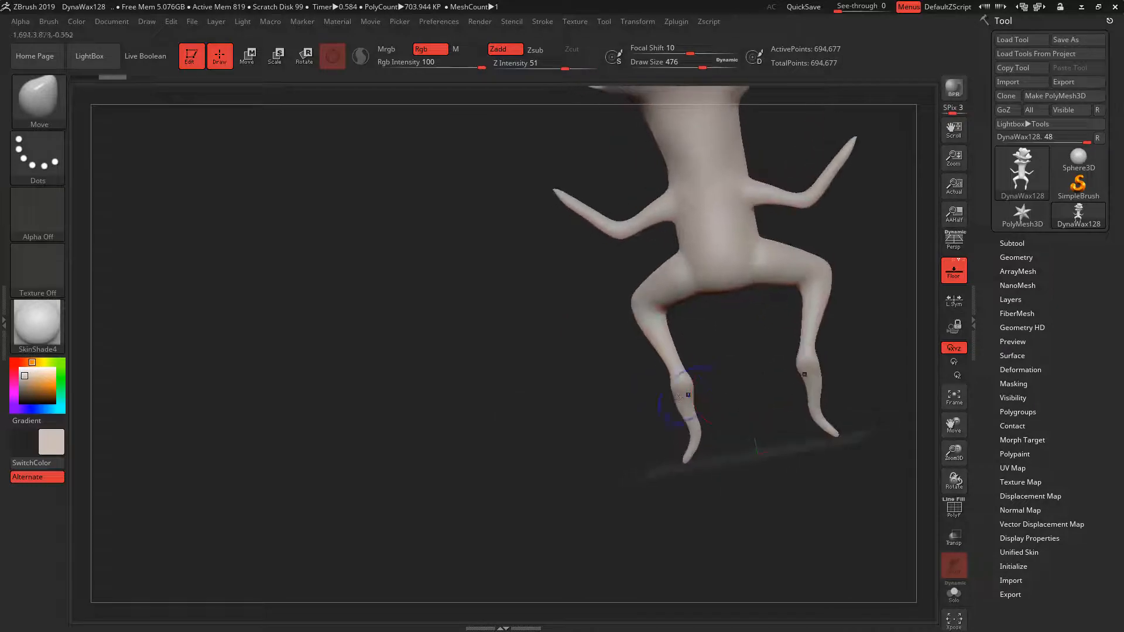
{"action": "left_click_drag", "start_coordinate": [684, 394], "coordinate": [691, 412], "text": "shift"}
{"action": "left_click_drag", "start_coordinate": [721, 355], "coordinate": [735, 353]}
Set up the ClayBuildup brush at draw size 358 with backface masking turned on for working on the thin legs.
{"action": "key", "text": "b"}
{"action": "key", "text": "c"}
{"action": "key", "text": "b"}
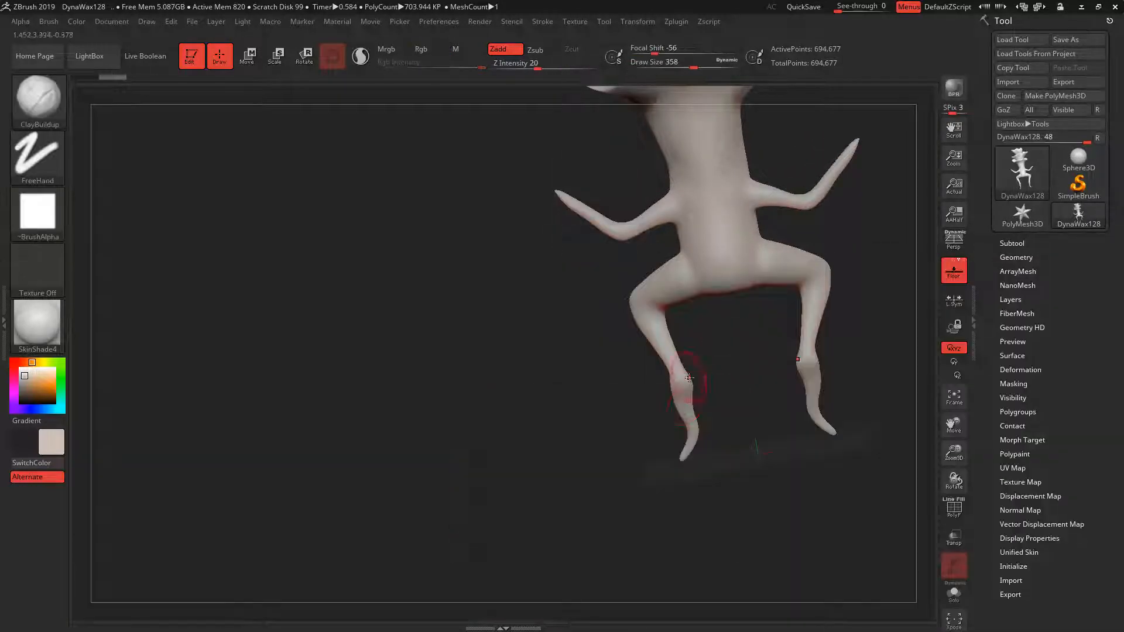
{"action": "key", "text": "space"}
{"action": "left_click_drag", "start_coordinate": [668, 412], "coordinate": [670, 414]}
{"action": "left_click_drag", "start_coordinate": [715, 369], "coordinate": [739, 393]}
{"action": "left_click_drag", "start_coordinate": [739, 394], "coordinate": [695, 382], "text": "alt"}
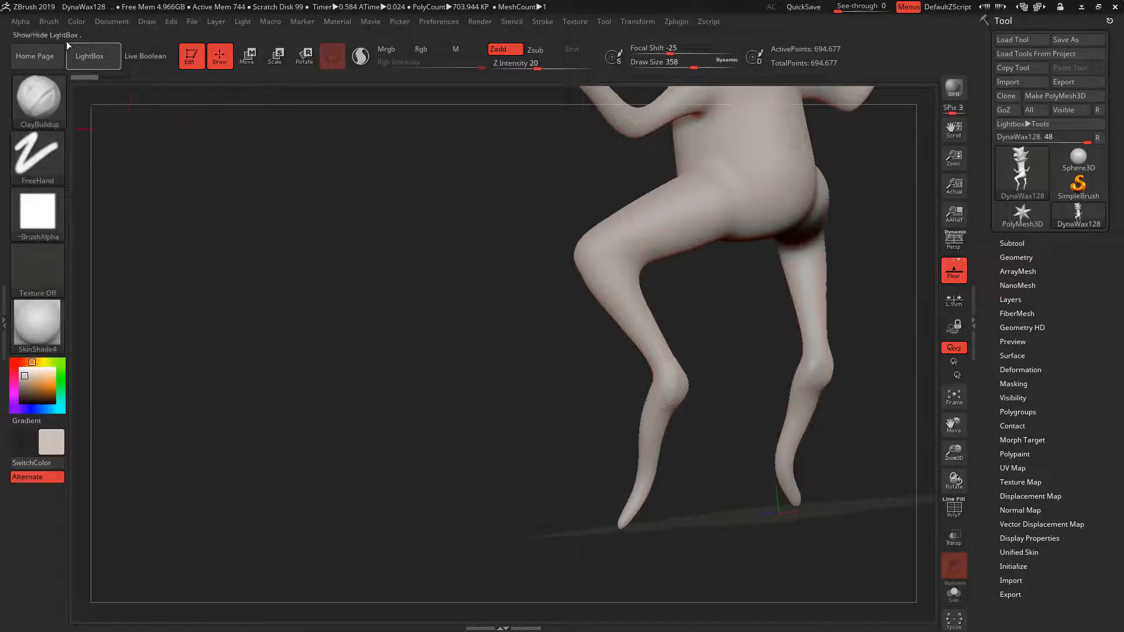
{"action": "left_click", "coordinate": [49, 21]}
{"action": "left_click_drag", "start_coordinate": [134, 456], "coordinate": [133, 272]}
{"action": "left_click", "coordinate": [100, 466]}
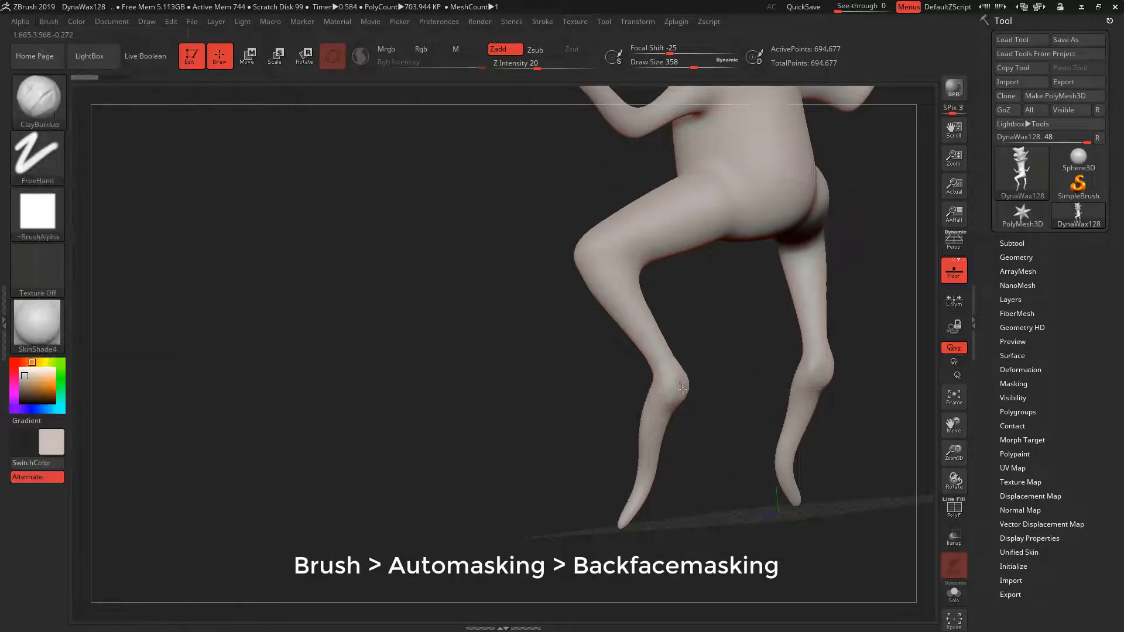
Build up the backs of the thighs below the buttocks and blend the crease with the Fill_3DCW brush at draw size 358.
{"action": "mouse_move", "coordinate": [708, 320]}
{"action": "left_mouse_down"}
{"action": "mouse_move", "coordinate": [680, 246]}
{"action": "mouse_move", "coordinate": [701, 271]}
{"action": "mouse_move", "coordinate": [779, 297]}
{"action": "mouse_move", "coordinate": [477, 314]}
{"action": "left_mouse_up"}
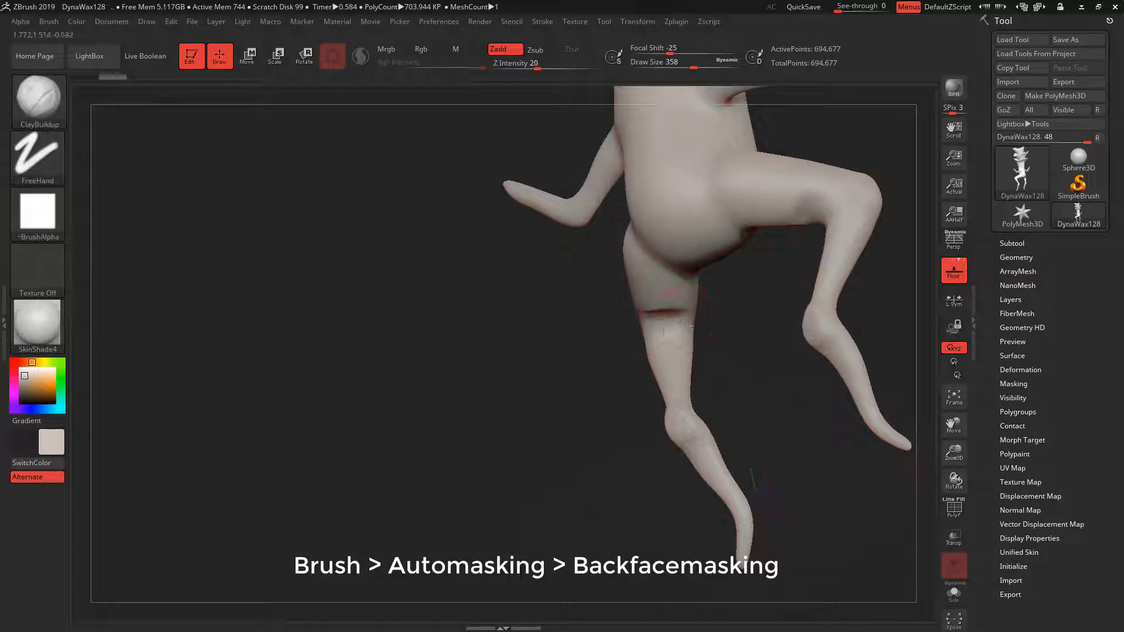
{"action": "mouse_move", "coordinate": [712, 322]}
{"action": "left_mouse_down"}
{"action": "mouse_move", "coordinate": [780, 325]}
{"action": "mouse_move", "coordinate": [691, 327]}
{"action": "mouse_move", "coordinate": [775, 314]}
{"action": "mouse_move", "coordinate": [756, 310]}
{"action": "mouse_move", "coordinate": [762, 327]}
{"action": "mouse_move", "coordinate": [718, 314]}
{"action": "mouse_move", "coordinate": [700, 339]}
{"action": "left_mouse_up"}
{"action": "key", "text": "b"}
{"action": "key", "text": "f"}
{"action": "key", "text": "i"}
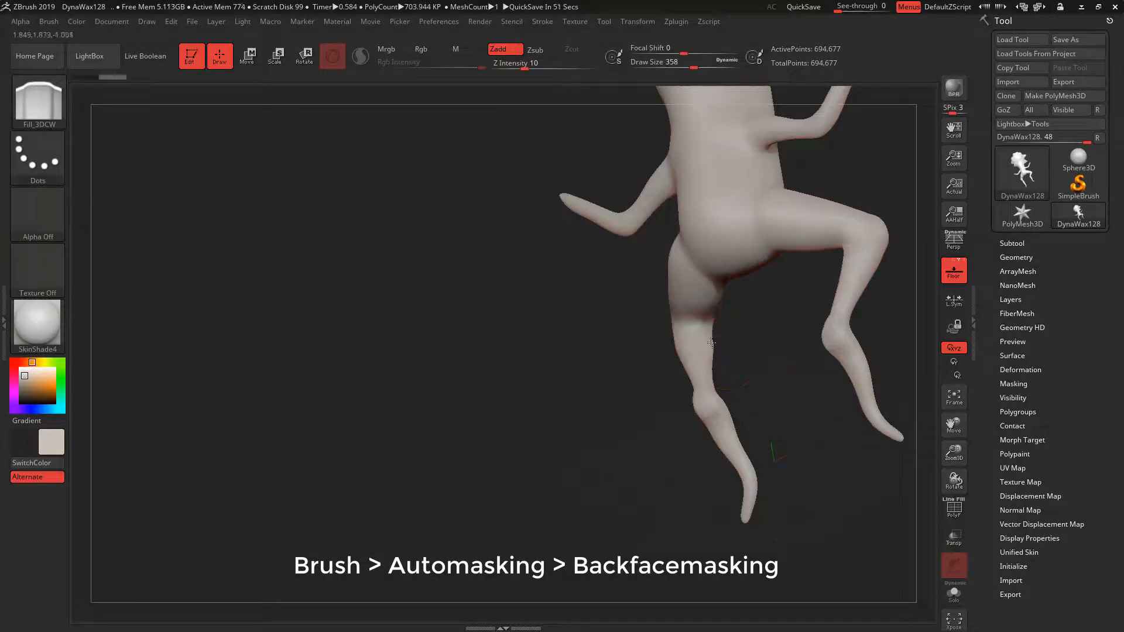
{"action": "right_click_drag", "start_coordinate": [712, 343], "coordinate": [711, 341]}
{"action": "left_click_drag", "start_coordinate": [766, 322], "coordinate": [808, 432]}
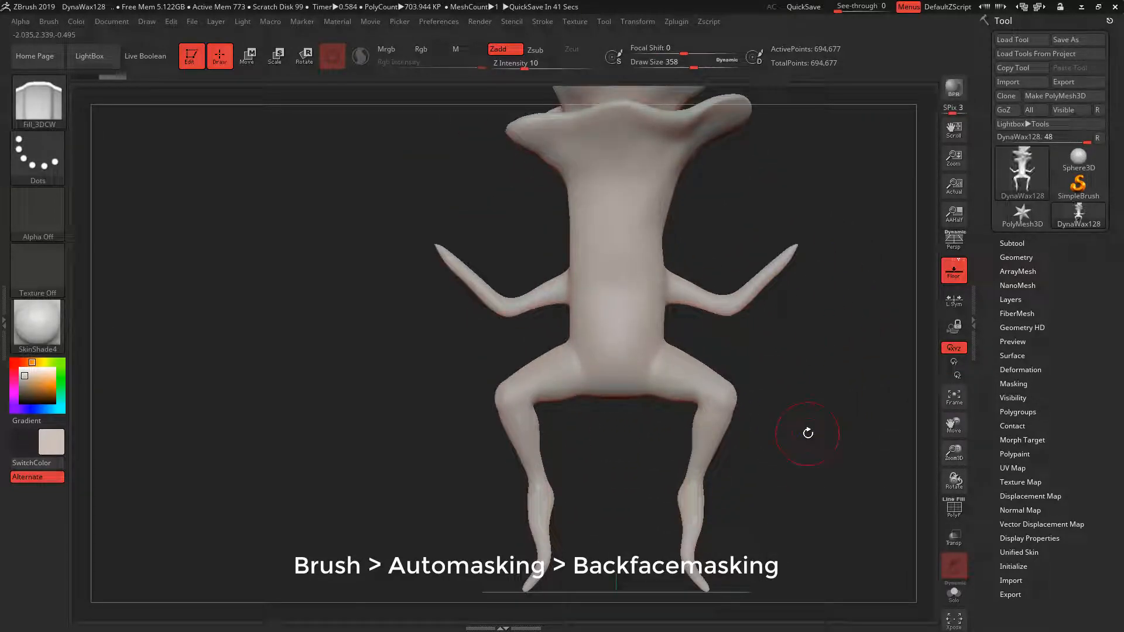
Mask two symmetrical round eye spots on the front of the upper body at draw size 223 and invert the mask.
{"action": "left_click_drag", "start_coordinate": [809, 359], "coordinate": [791, 344], "text": "alt"}
{"action": "left_click_drag", "start_coordinate": [717, 175], "coordinate": [796, 333], "text": "alt"}
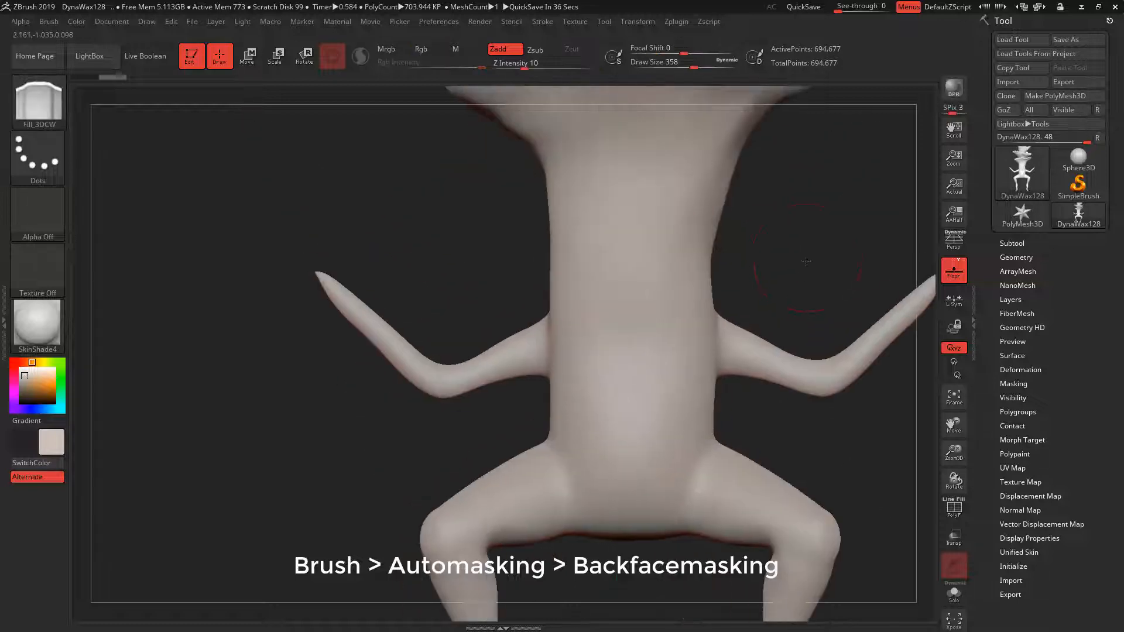
{"action": "left_click_drag", "start_coordinate": [806, 261], "coordinate": [814, 357], "text": "alt"}
{"action": "key", "text": "space"}
{"action": "left_click_drag", "start_coordinate": [686, 351], "coordinate": [675, 353]}
{"action": "left_click", "coordinate": [786, 338], "text": "ctrl"}
{"action": "mouse_move", "coordinate": [785, 338]}
{"action": "left_mouse_down"}
{"action": "mouse_move", "coordinate": [776, 327]}
{"action": "mouse_move", "coordinate": [766, 366]}
{"action": "left_mouse_up"}
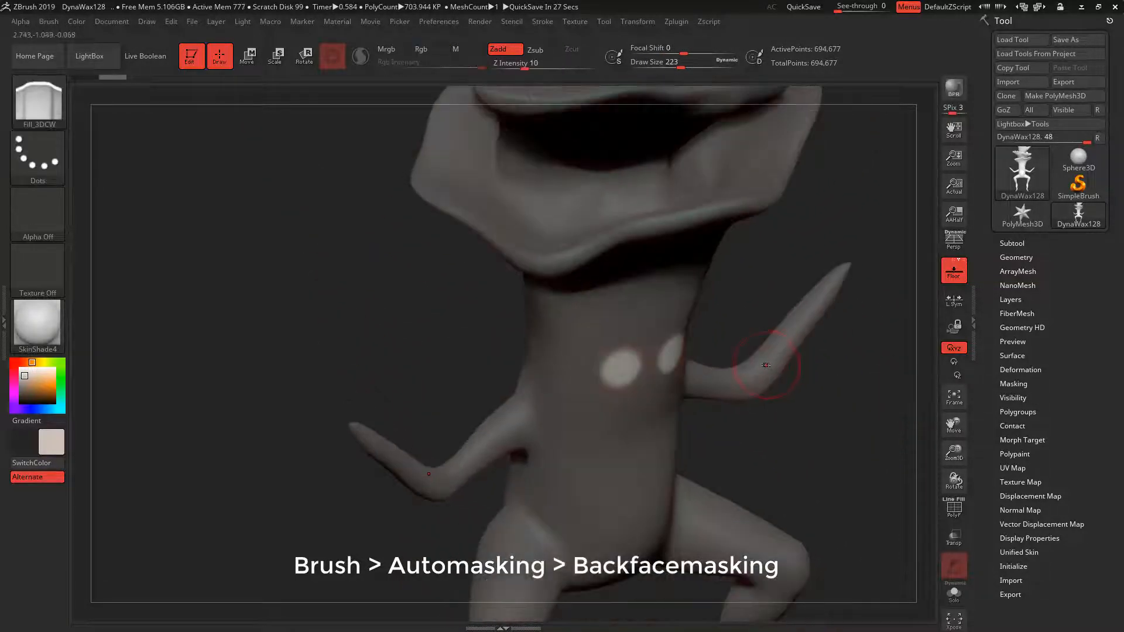
Push the unmasked eye spots into the body with the Move brush at draw size 517, then clear the mask and remesh with DynaMesh.
{"action": "key", "text": "b"}
{"action": "key", "text": "m"}
{"action": "key", "text": "v"}
{"action": "mouse_move", "coordinate": [678, 349]}
{"action": "left_mouse_down"}
{"action": "mouse_move", "coordinate": [693, 362]}
{"action": "mouse_move", "coordinate": [702, 313]}
{"action": "mouse_move", "coordinate": [752, 258]}
{"action": "left_mouse_up"}
{"action": "key", "text": "ctrl+z"}
{"action": "key", "text": "space"}
{"action": "left_click_drag", "start_coordinate": [689, 374], "coordinate": [709, 374]}
{"action": "left_click_drag", "start_coordinate": [771, 341], "coordinate": [755, 316]}
{"action": "left_click_drag", "start_coordinate": [643, 366], "coordinate": [645, 431]}
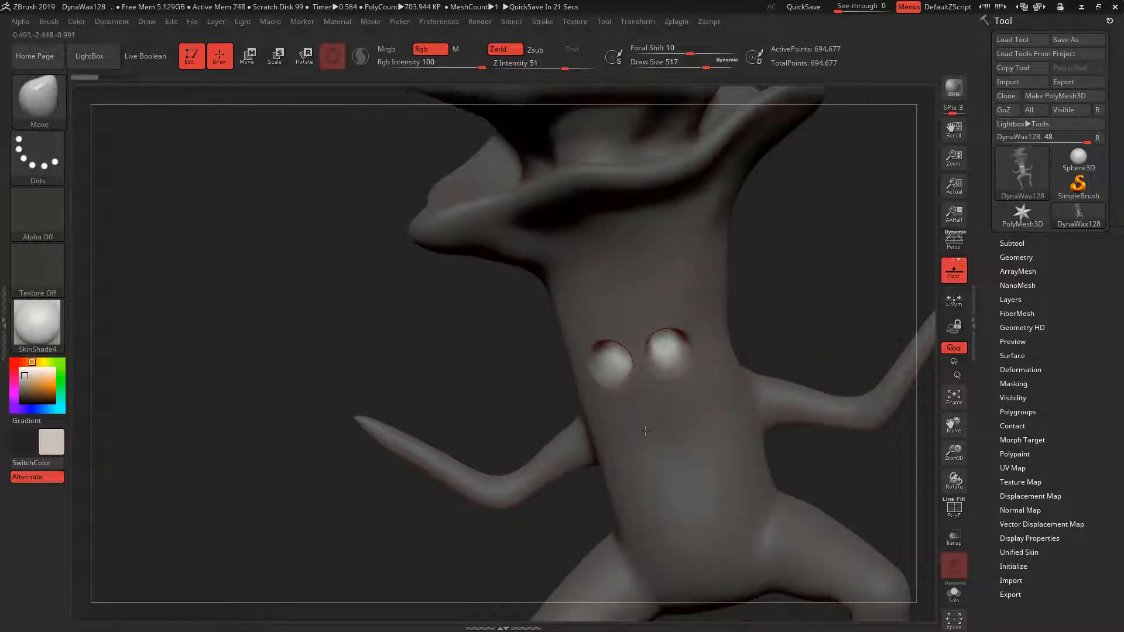
{"action": "left_click_drag", "start_coordinate": [772, 345], "coordinate": [779, 287]}
{"action": "mouse_move", "coordinate": [762, 348]}
{"action": "left_mouse_down", "text": "ctrl"}
{"action": "mouse_move", "coordinate": [779, 290]}
{"action": "mouse_move", "coordinate": [756, 387]}
{"action": "left_mouse_up", "text": "ctrl"}
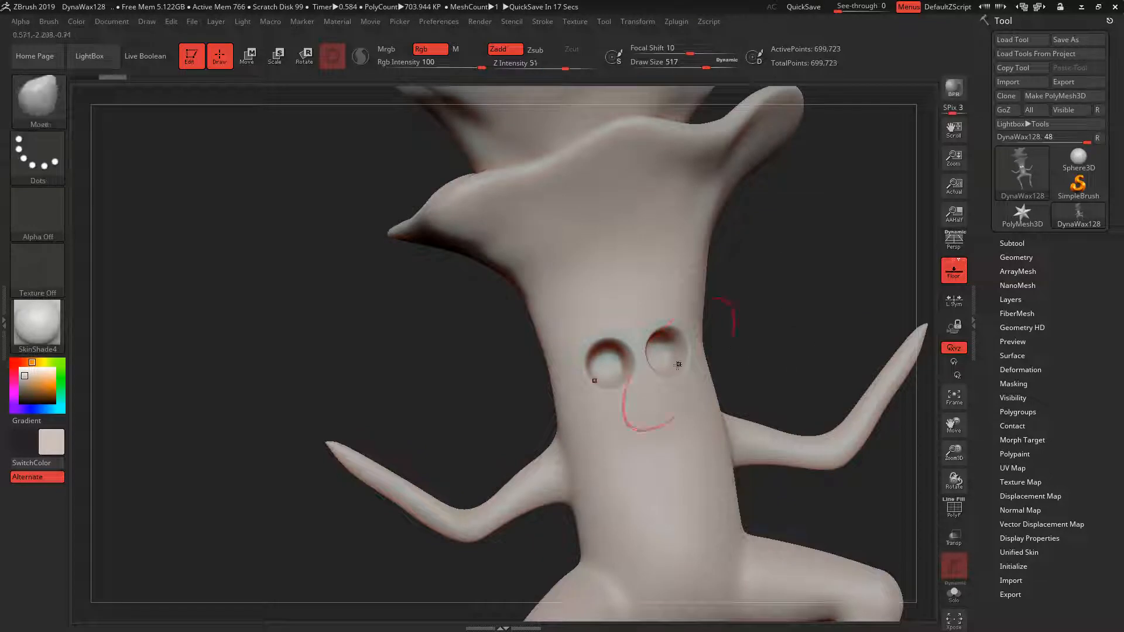
Try masking a wide mouth with pointed corners below the eyes using the MaskPen brush at draw size 39.
{"action": "left_click_drag", "start_coordinate": [787, 352], "coordinate": [812, 258], "text": "alt"}
{"action": "left_click_drag", "start_coordinate": [787, 350], "coordinate": [778, 398], "text": "alt"}
{"action": "key", "text": "space"}
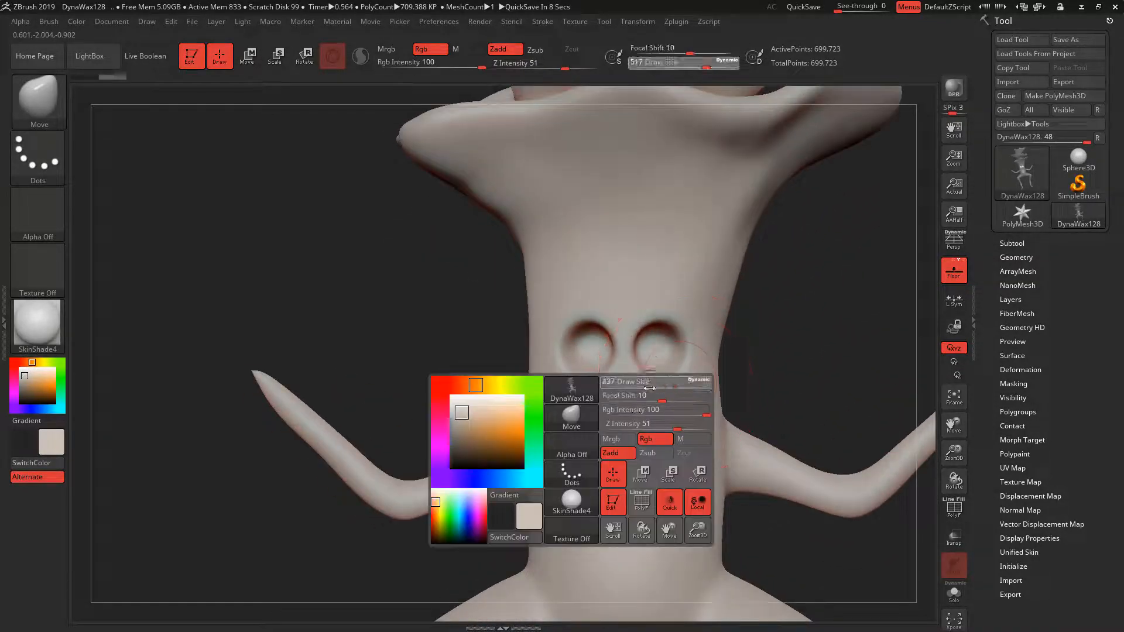
{"action": "left_click_drag", "start_coordinate": [673, 382], "coordinate": [640, 382]}
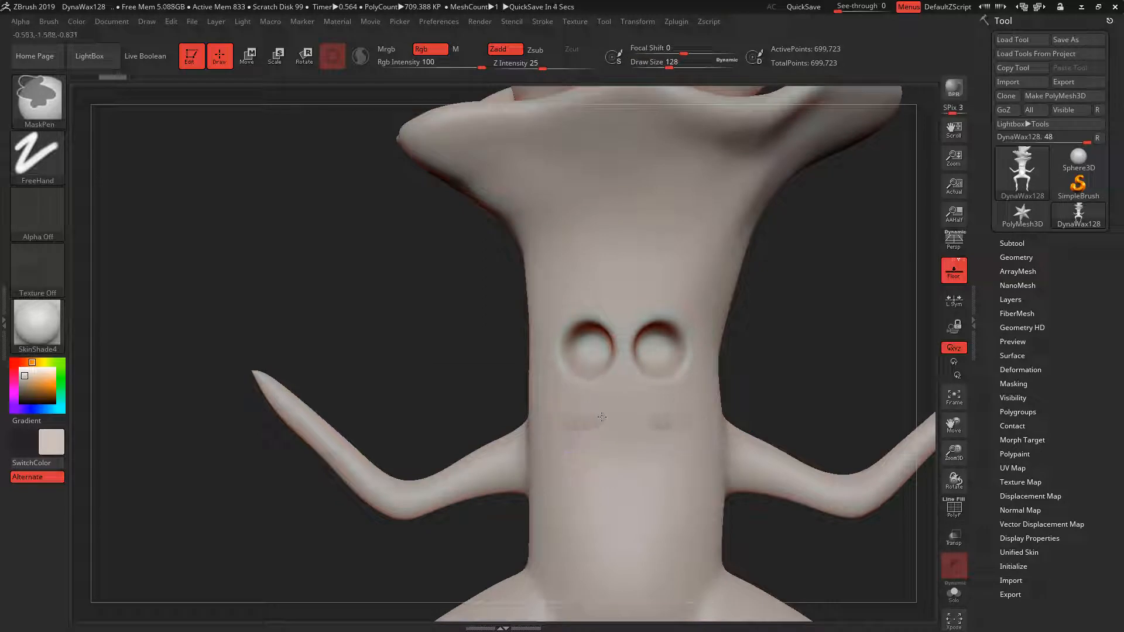
{"action": "left_click_drag", "start_coordinate": [591, 418], "coordinate": [677, 442], "text": "ctrl"}
{"action": "key", "text": "space"}
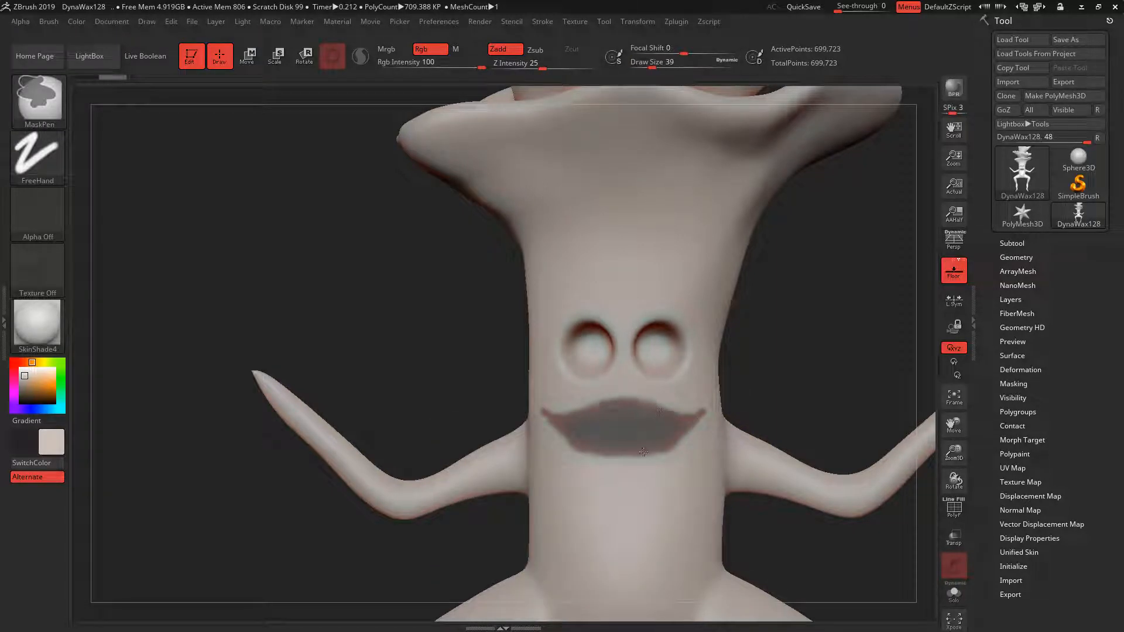
{"action": "mouse_move", "coordinate": [801, 406]}
{"action": "left_mouse_down", "text": "alt"}
{"action": "mouse_move", "coordinate": [813, 306]}
{"action": "mouse_move", "coordinate": [863, 394]}
{"action": "mouse_move", "coordinate": [837, 468]}
{"action": "mouse_move", "coordinate": [848, 405]}
{"action": "mouse_move", "coordinate": [723, 347]}
{"action": "mouse_move", "coordinate": [748, 446]}
{"action": "mouse_move", "coordinate": [791, 478]}
{"action": "mouse_move", "coordinate": [732, 401]}
{"action": "left_mouse_up", "text": "alt"}
{"action": "left_click_drag", "start_coordinate": [740, 318], "coordinate": [739, 374], "text": "alt"}
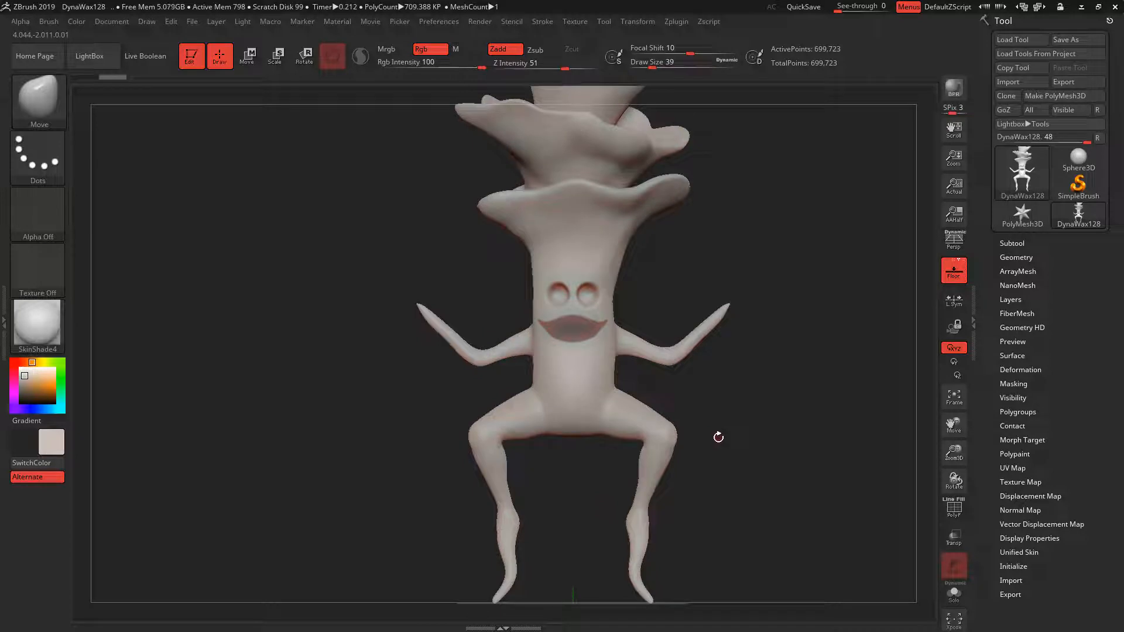
{"action": "key", "text": "ctrl+z"}
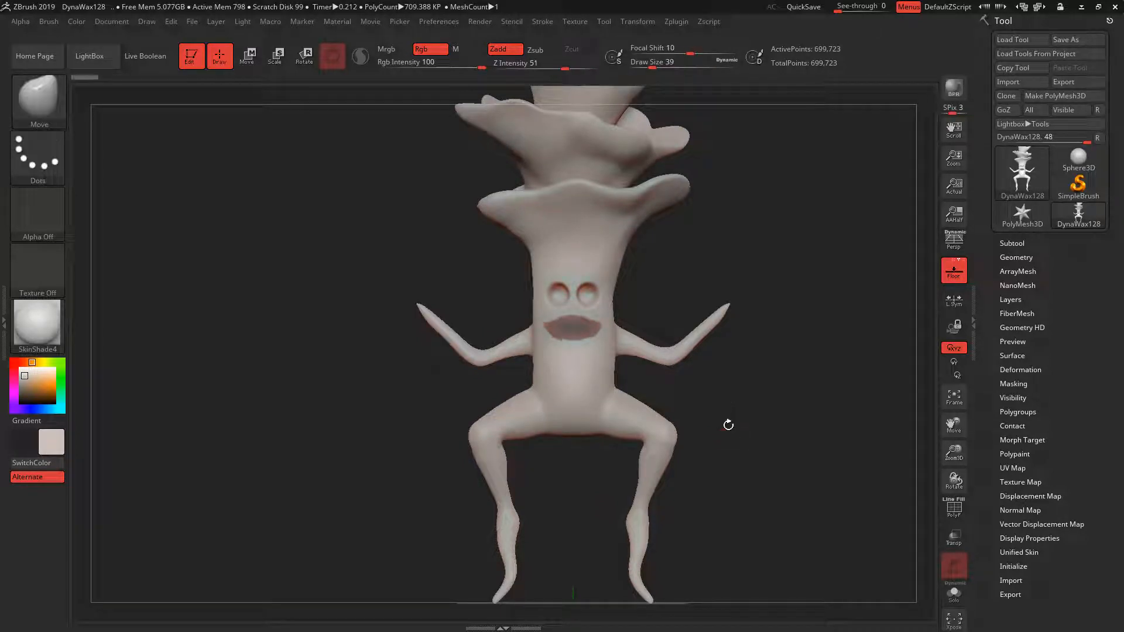
{"action": "left_click_drag", "start_coordinate": [755, 371], "coordinate": [762, 439], "text": "ctrl"}
Mask a small downturned mouth below the eyes with the MaskPen brush at draw size 80 and invert the mask.
{"action": "left_click_drag", "start_coordinate": [646, 301], "coordinate": [577, 311], "text": "alt"}
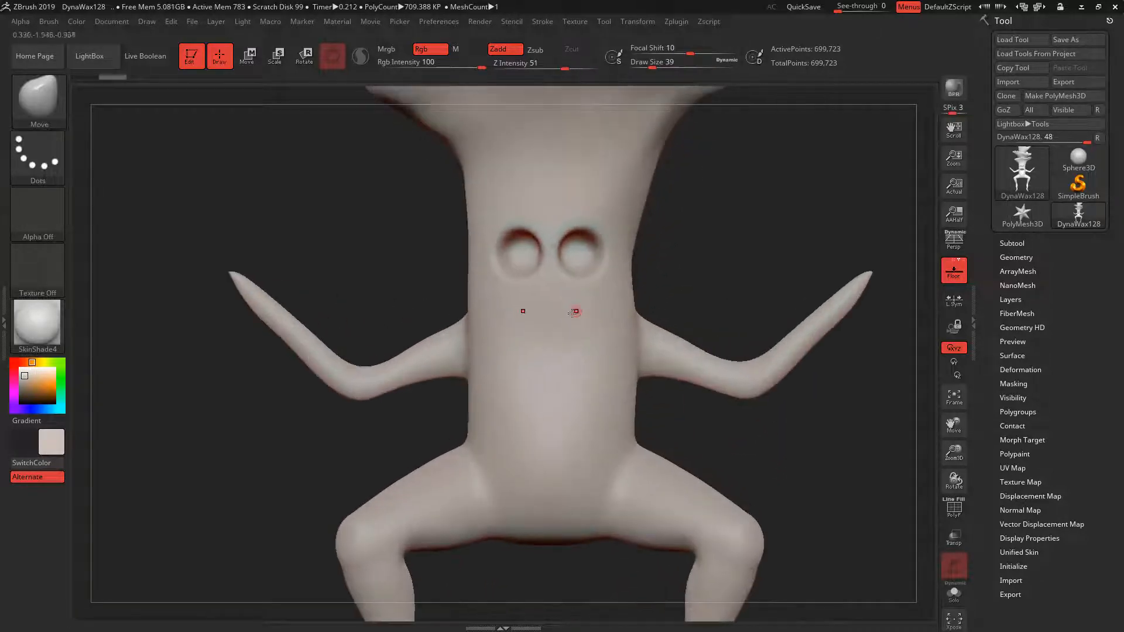
{"action": "key", "text": "space"}
{"action": "mouse_move", "coordinate": [556, 355]}
{"action": "left_mouse_down"}
{"action": "mouse_move", "coordinate": [565, 355]}
{"action": "mouse_move", "coordinate": [539, 325]}
{"action": "left_mouse_up"}
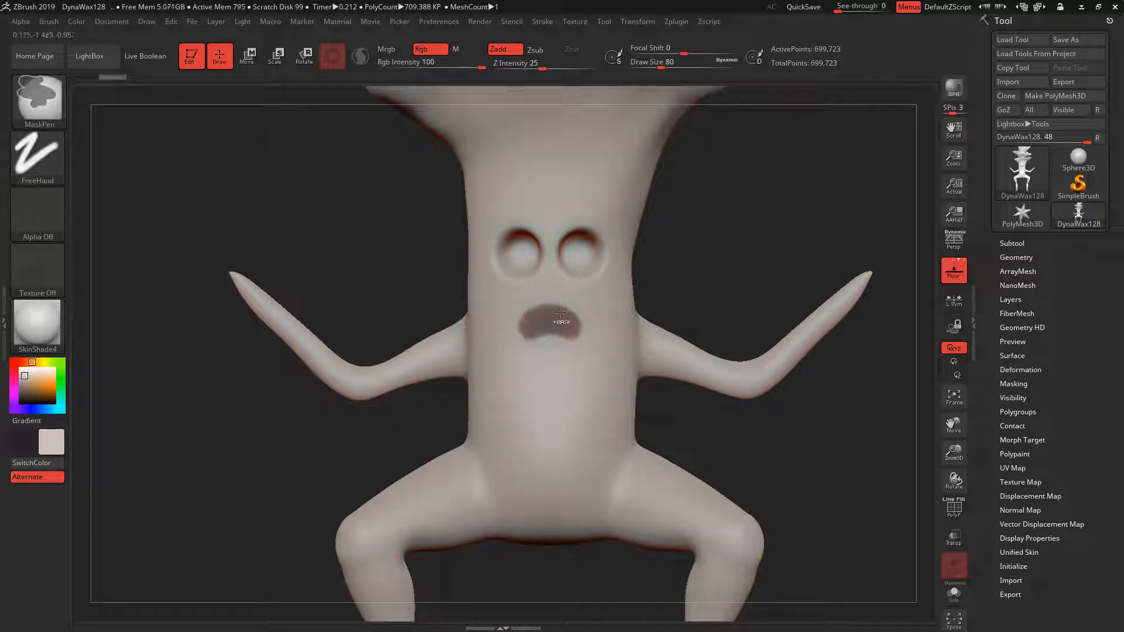
{"action": "left_click", "coordinate": [731, 267], "text": "ctrl"}
{"action": "mouse_move", "coordinate": [732, 270]}
{"action": "left_mouse_down"}
{"action": "mouse_move", "coordinate": [763, 299]}
{"action": "mouse_move", "coordinate": [755, 274]}
{"action": "left_mouse_up"}
Push the mouth cavity into the body with the Move brush at draw size 280, then clear the mask and remesh with DynaMesh.
{"action": "key", "text": "b"}
{"action": "key", "text": "m"}
{"action": "key", "text": "v"}
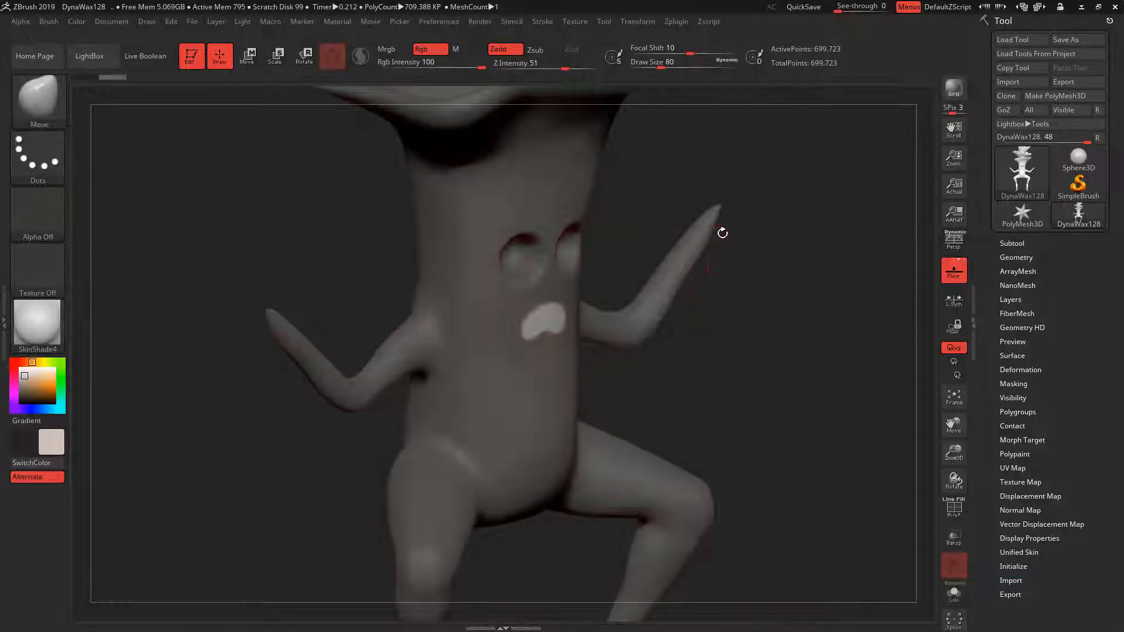
{"action": "key", "text": "space"}
{"action": "left_click_drag", "start_coordinate": [718, 243], "coordinate": [755, 244]}
{"action": "left_click_drag", "start_coordinate": [761, 316], "coordinate": [717, 284]}
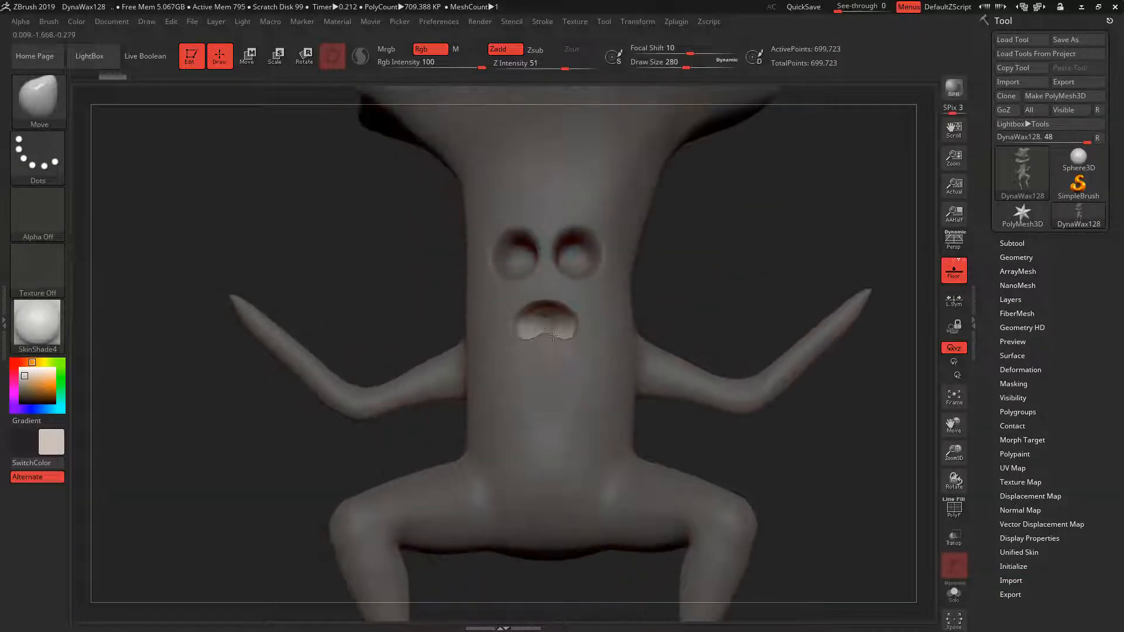
{"action": "left_click_drag", "start_coordinate": [545, 331], "coordinate": [546, 318]}
{"action": "mouse_move", "coordinate": [721, 281]}
{"action": "left_mouse_down"}
{"action": "mouse_move", "coordinate": [811, 274]}
{"action": "mouse_move", "coordinate": [753, 258]}
{"action": "mouse_move", "coordinate": [764, 275]}
{"action": "mouse_move", "coordinate": [786, 216]}
{"action": "left_mouse_up"}
{"action": "left_click_drag", "start_coordinate": [782, 219], "coordinate": [791, 244], "text": "ctrl"}
Smooth the surface around the mouth opening.
{"action": "mouse_move", "coordinate": [626, 344]}
{"action": "left_mouse_down", "text": "shift"}
{"action": "mouse_move", "coordinate": [614, 338]}
{"action": "mouse_move", "coordinate": [627, 340]}
{"action": "left_mouse_up", "text": "shift"}
{"action": "left_click_drag", "start_coordinate": [751, 250], "coordinate": [719, 264]}
{"action": "left_click_drag", "start_coordinate": [639, 332], "coordinate": [630, 329], "text": "shift"}
Undo the last changes made to the inside of the mouth.
{"action": "mouse_move", "coordinate": [781, 237]}
{"action": "left_mouse_down"}
{"action": "mouse_move", "coordinate": [761, 258]}
{"action": "mouse_move", "coordinate": [783, 226]}
{"action": "mouse_move", "coordinate": [788, 281]}
{"action": "left_mouse_up"}
{"action": "left_click_drag", "start_coordinate": [673, 266], "coordinate": [705, 233]}
{"action": "key", "text": "ctrl+z"}
{"action": "key", "text": "ctrl+z"}
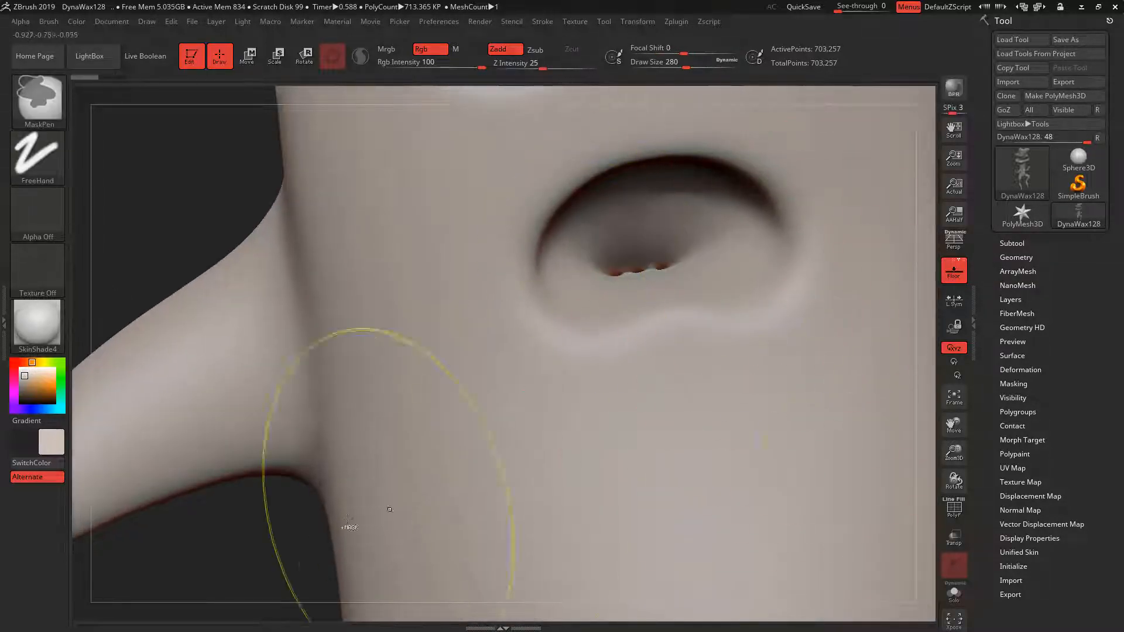
{"action": "key", "text": "ctrl+z"}
{"action": "key", "text": "ctrl+z"}
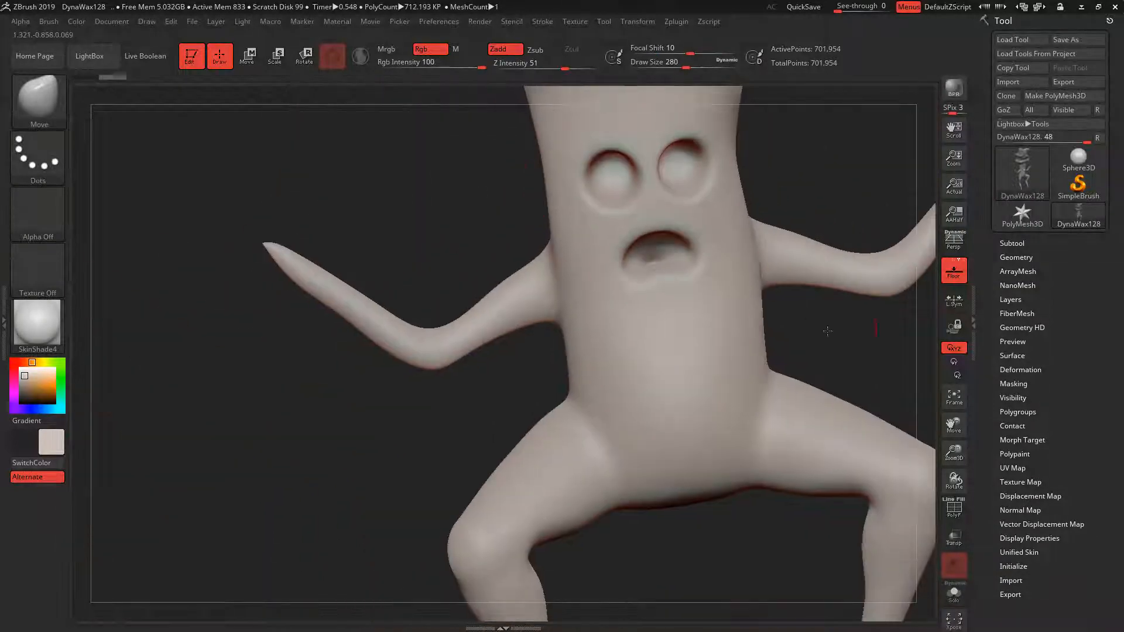
Build up a lower lip under the mouth with the ClayBuildup brush at draw size 217 and smooth it.
{"action": "mouse_move", "coordinate": [827, 331]}
{"action": "left_mouse_down", "text": "alt"}
{"action": "mouse_move", "coordinate": [859, 273]}
{"action": "mouse_move", "coordinate": [846, 246]}
{"action": "mouse_move", "coordinate": [816, 358]}
{"action": "mouse_move", "coordinate": [818, 401]}
{"action": "mouse_move", "coordinate": [805, 356]}
{"action": "left_mouse_up", "text": "alt"}
{"action": "mouse_move", "coordinate": [767, 278]}
{"action": "left_mouse_down", "text": "alt"}
{"action": "mouse_move", "coordinate": [776, 246]}
{"action": "mouse_move", "coordinate": [806, 314]}
{"action": "mouse_move", "coordinate": [790, 319]}
{"action": "mouse_move", "coordinate": [813, 284]}
{"action": "mouse_move", "coordinate": [794, 222]}
{"action": "left_mouse_up", "text": "alt"}
{"action": "key", "text": "b"}
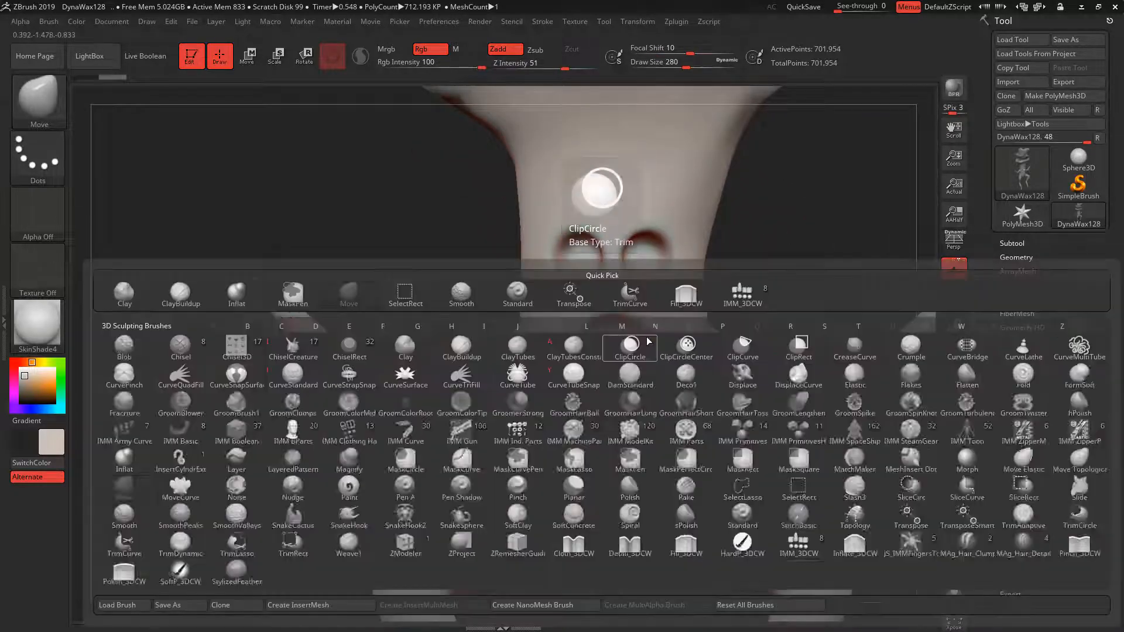
{"action": "key", "text": "c"}
{"action": "key", "text": "b"}
{"action": "key", "text": "space"}
{"action": "left_click_drag", "start_coordinate": [619, 356], "coordinate": [612, 357]}
{"action": "right_click_drag", "start_coordinate": [589, 356], "coordinate": [636, 366]}
{"action": "key", "text": "shift"}
{"action": "left_click_drag", "start_coordinate": [590, 380], "coordinate": [644, 375], "text": "shift"}
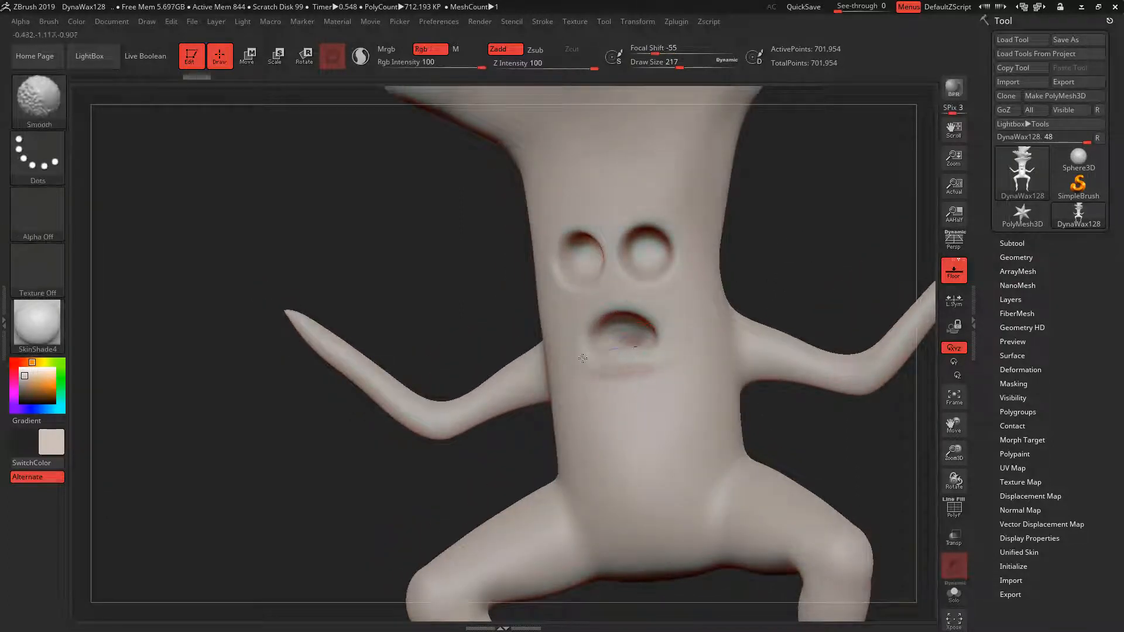
{"action": "mouse_move", "coordinate": [820, 257]}
{"action": "right_mouse_down"}
{"action": "mouse_move", "coordinate": [847, 253]}
{"action": "mouse_move", "coordinate": [843, 264]}
{"action": "right_mouse_up"}
Reshape the mouth corners into a lopsided frown with the Move brush at draw size 379.
{"action": "mouse_move", "coordinate": [866, 439]}
{"action": "right_mouse_down", "text": "ctrl"}
{"action": "mouse_move", "coordinate": [864, 264]}
{"action": "mouse_move", "coordinate": [826, 340]}
{"action": "right_mouse_up", "text": "ctrl"}
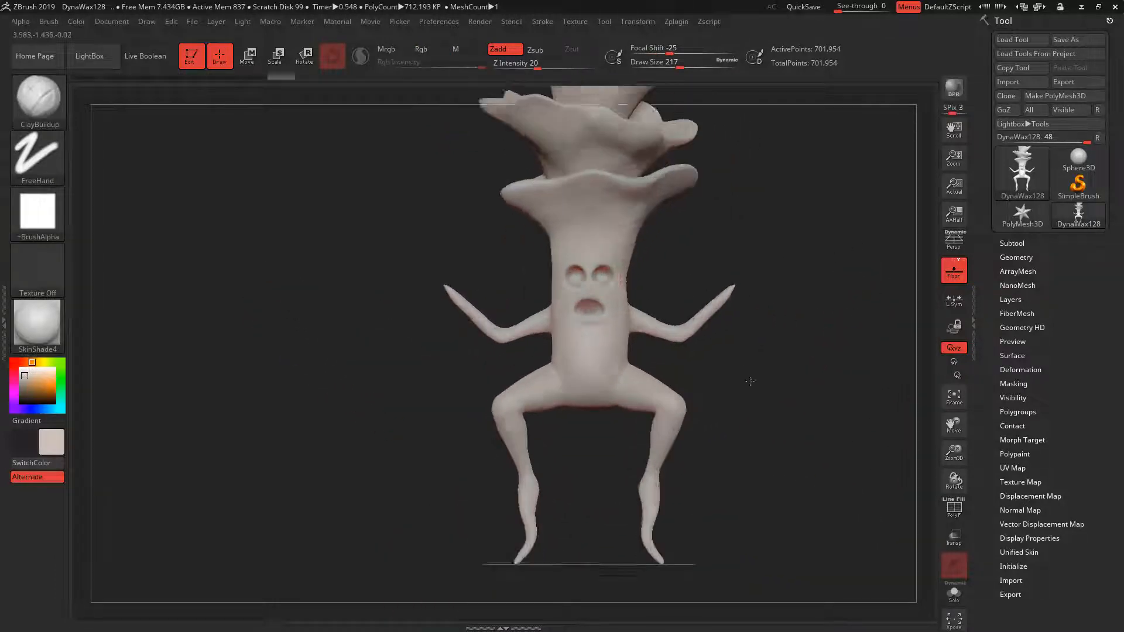
{"action": "right_click_drag", "start_coordinate": [748, 381], "coordinate": [747, 463], "text": "ctrl"}
{"action": "mouse_move", "coordinate": [696, 246]}
{"action": "right_mouse_down", "text": "ctrl"}
{"action": "mouse_move", "coordinate": [708, 304]}
{"action": "mouse_move", "coordinate": [718, 246]}
{"action": "right_mouse_up", "text": "ctrl"}
{"action": "right_click_drag", "start_coordinate": [732, 416], "coordinate": [729, 480], "text": "ctrl"}
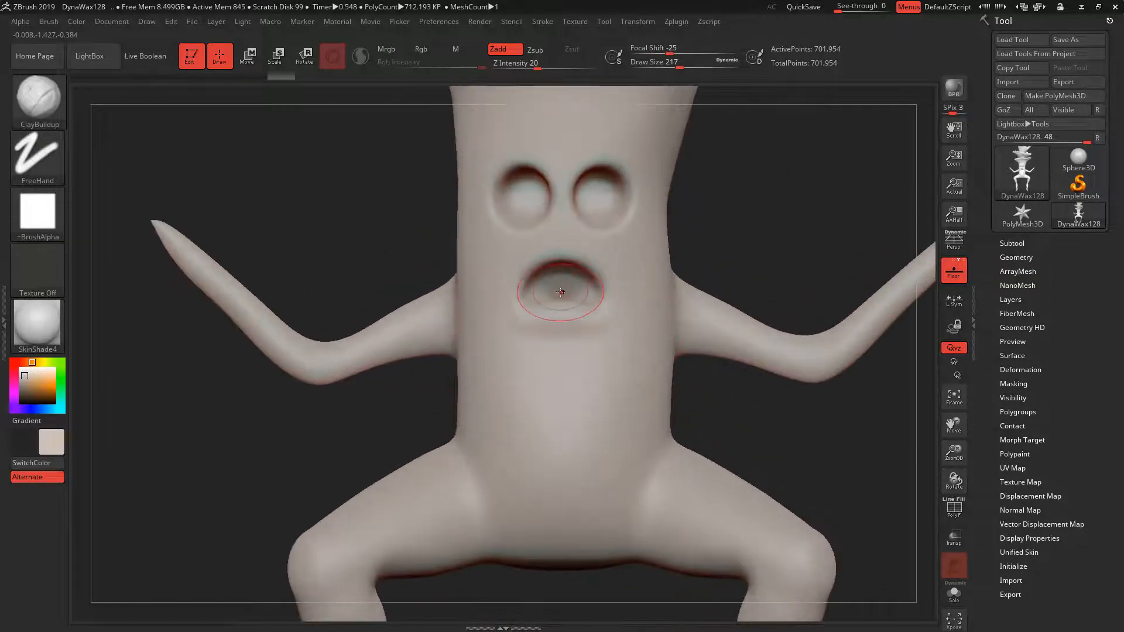
{"action": "key", "text": "b"}
{"action": "key", "text": "m"}
{"action": "key", "text": "v"}
{"action": "key", "text": "space"}
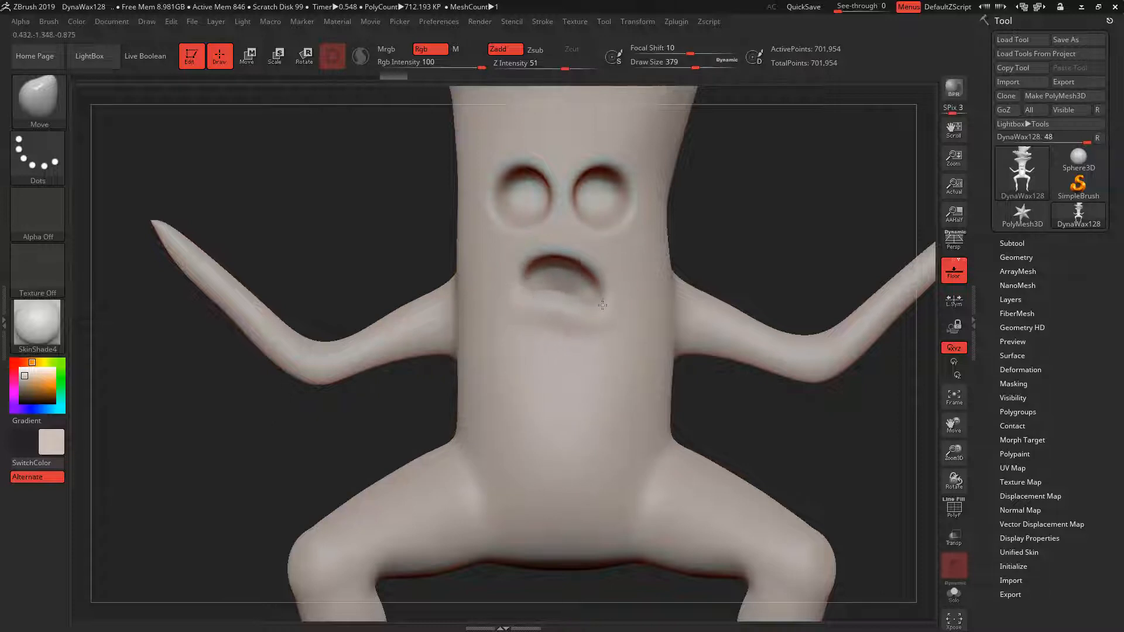
{"action": "left_click_drag", "start_coordinate": [528, 291], "coordinate": [528, 297]}
Adjust the depth of the mouth corner from the side and refine the slant of the mouth with the Move brush.
{"action": "right_click_drag", "start_coordinate": [710, 203], "coordinate": [820, 205]}
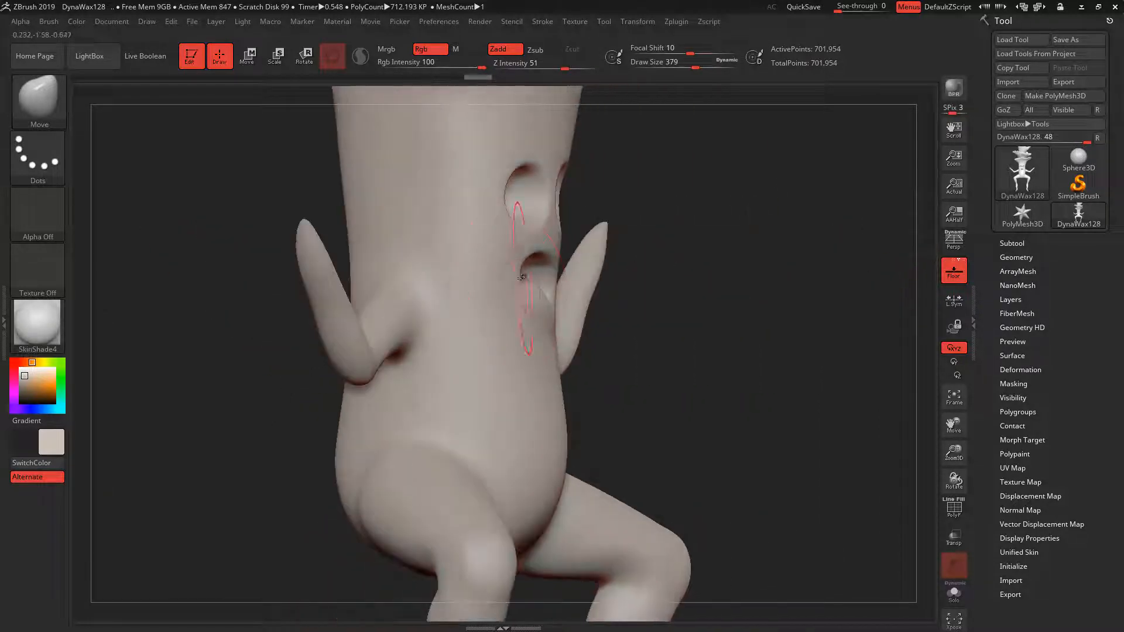
{"action": "left_click_drag", "start_coordinate": [528, 284], "coordinate": [549, 284]}
{"action": "mouse_move", "coordinate": [720, 314]}
{"action": "right_mouse_down"}
{"action": "mouse_move", "coordinate": [544, 284]}
{"action": "mouse_move", "coordinate": [648, 234]}
{"action": "mouse_move", "coordinate": [667, 240]}
{"action": "mouse_move", "coordinate": [617, 312]}
{"action": "right_mouse_up"}
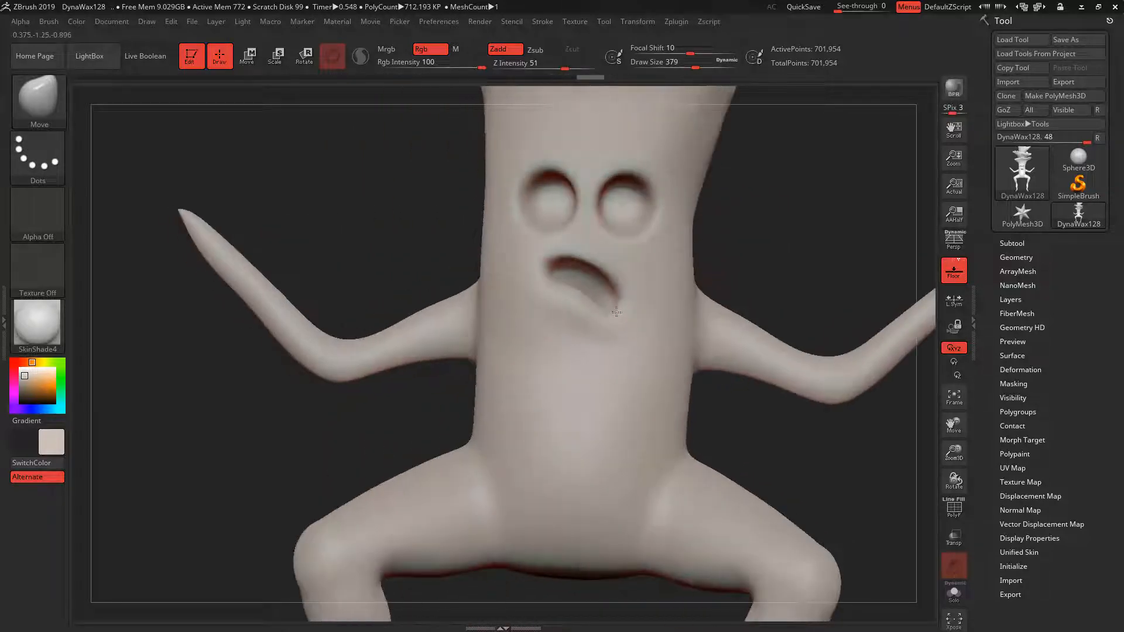
{"action": "left_click_drag", "start_coordinate": [609, 307], "coordinate": [608, 296]}
Remove both eye sockets with the Fill_3DCW brush at draw size 379, remesh with DynaMesh and even out the surface above the mouth.
{"action": "mouse_move", "coordinate": [712, 236]}
{"action": "right_mouse_down"}
{"action": "mouse_move", "coordinate": [753, 220]}
{"action": "mouse_move", "coordinate": [770, 244]}
{"action": "mouse_move", "coordinate": [773, 229]}
{"action": "mouse_move", "coordinate": [754, 218]}
{"action": "mouse_move", "coordinate": [770, 211]}
{"action": "mouse_move", "coordinate": [779, 233]}
{"action": "mouse_move", "coordinate": [761, 191]}
{"action": "right_mouse_up"}
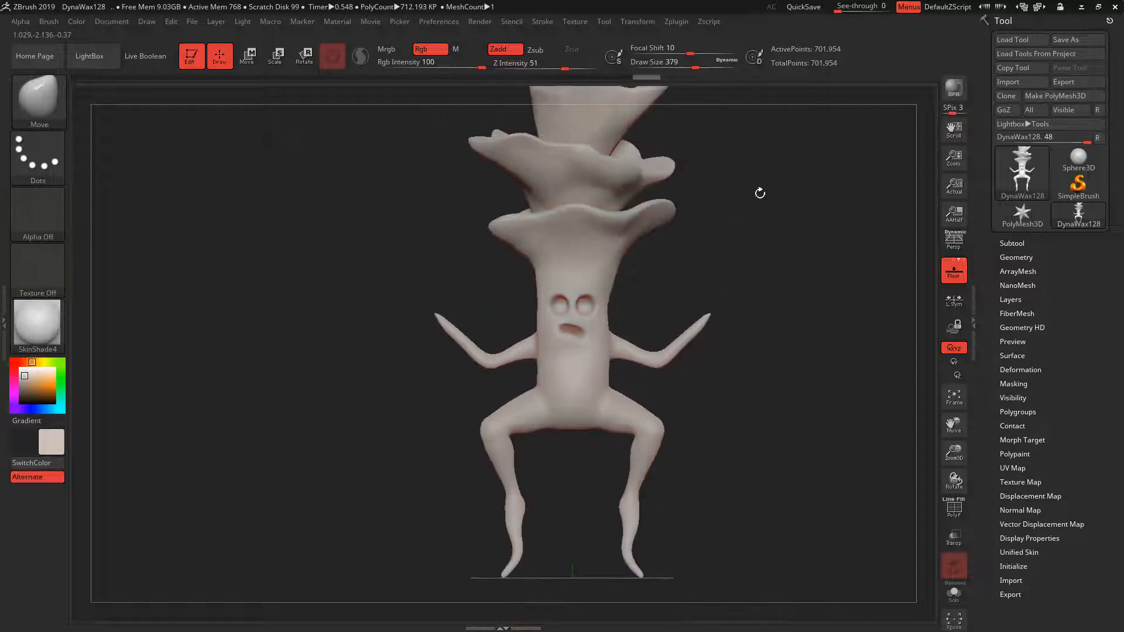
{"action": "mouse_move", "coordinate": [666, 268]}
{"action": "right_mouse_down", "text": "ctrl"}
{"action": "mouse_move", "coordinate": [690, 260]}
{"action": "mouse_move", "coordinate": [680, 265]}
{"action": "right_mouse_up", "text": "ctrl"}
{"action": "key", "text": "b"}
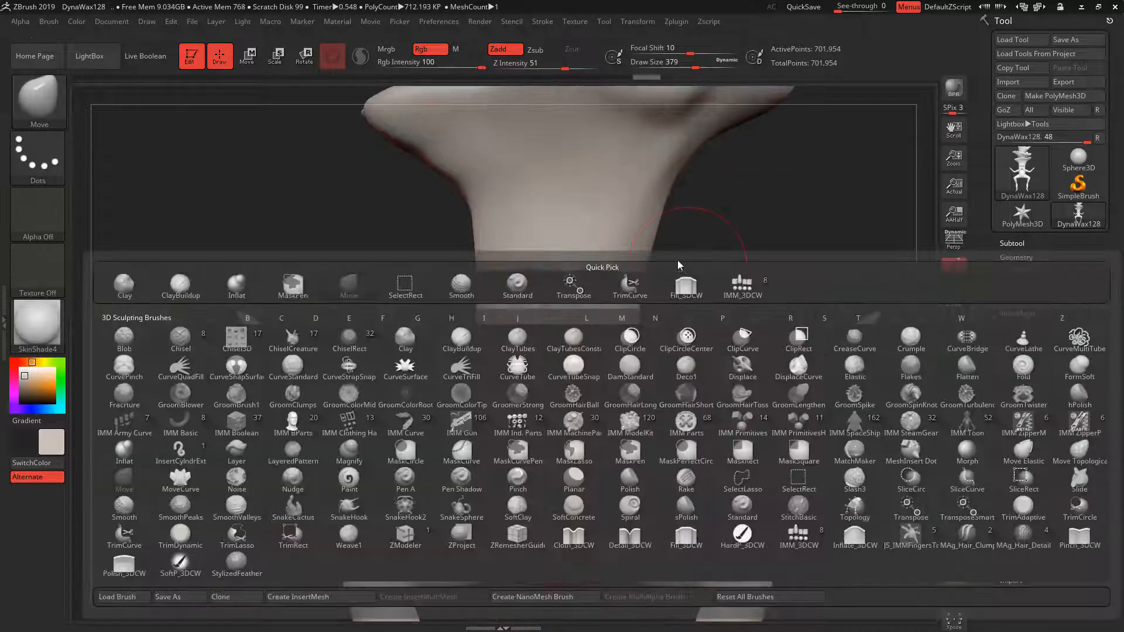
{"action": "left_click", "coordinate": [687, 537]}
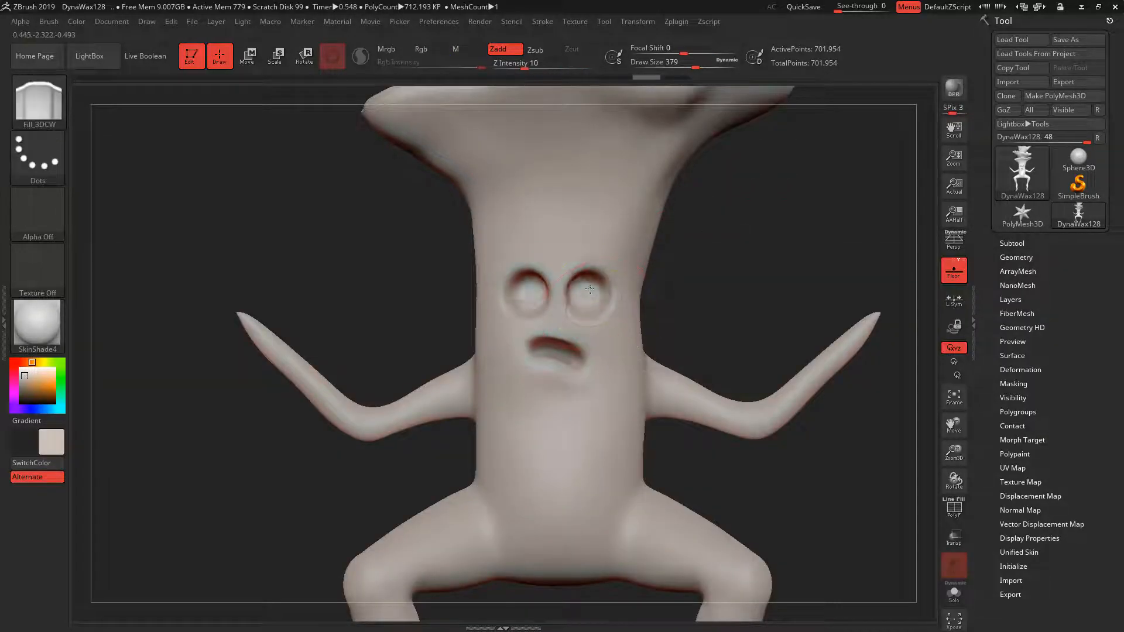
{"action": "left_click_drag", "start_coordinate": [575, 297], "coordinate": [585, 288]}
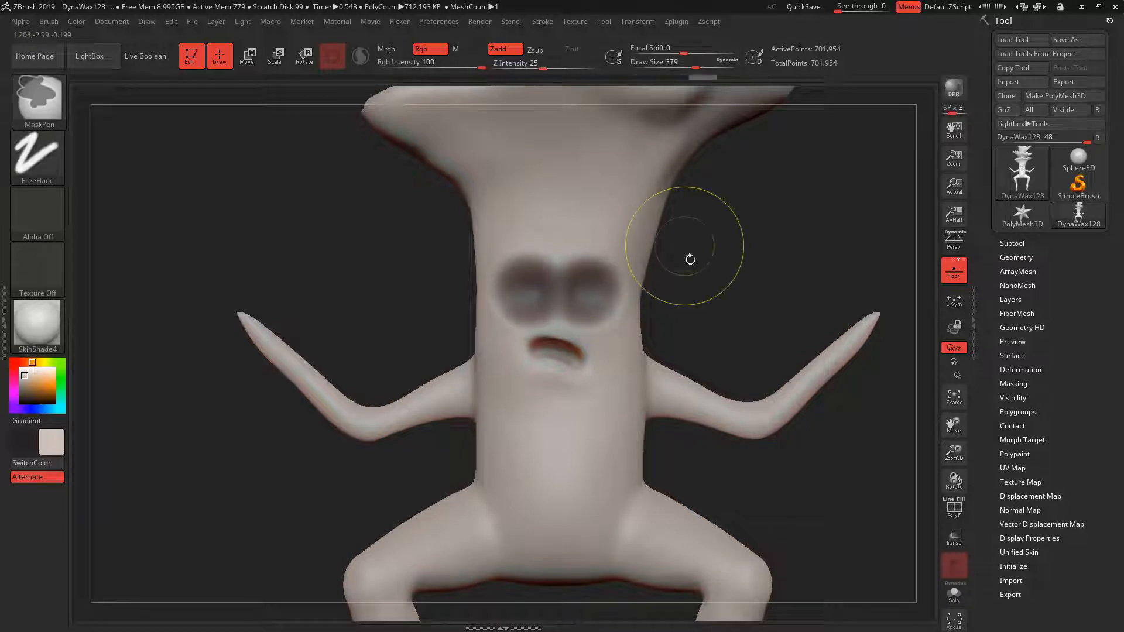
{"action": "left_click_drag", "start_coordinate": [690, 258], "coordinate": [705, 281], "text": "ctrl"}
{"action": "left_click_drag", "start_coordinate": [707, 255], "coordinate": [725, 305], "text": "ctrl"}
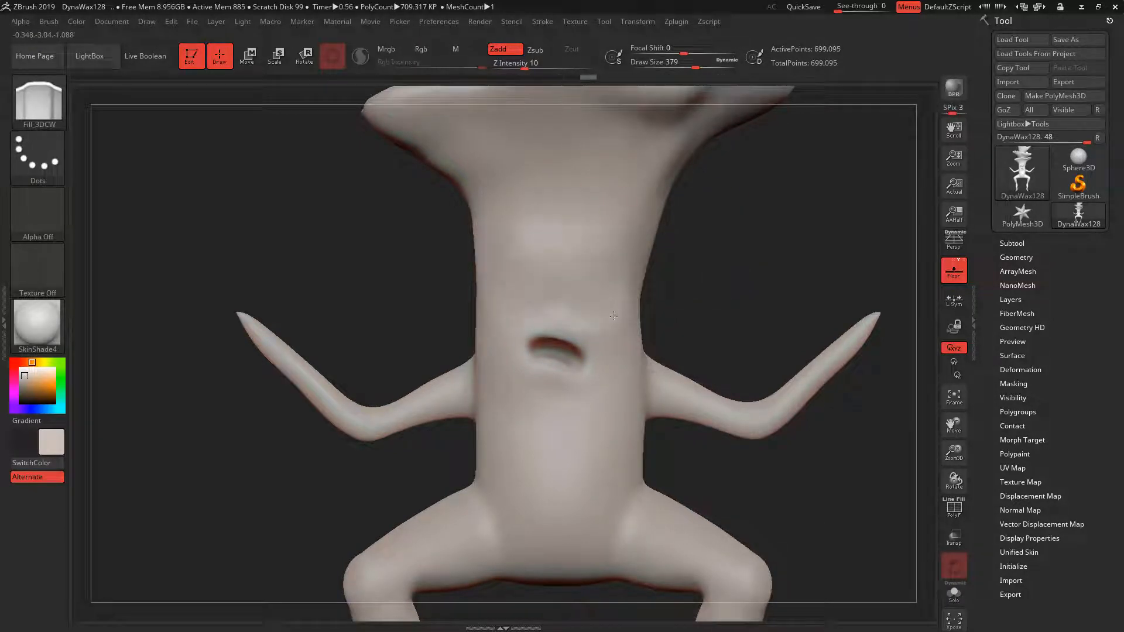
{"action": "right_click_drag", "start_coordinate": [585, 289], "coordinate": [629, 275]}
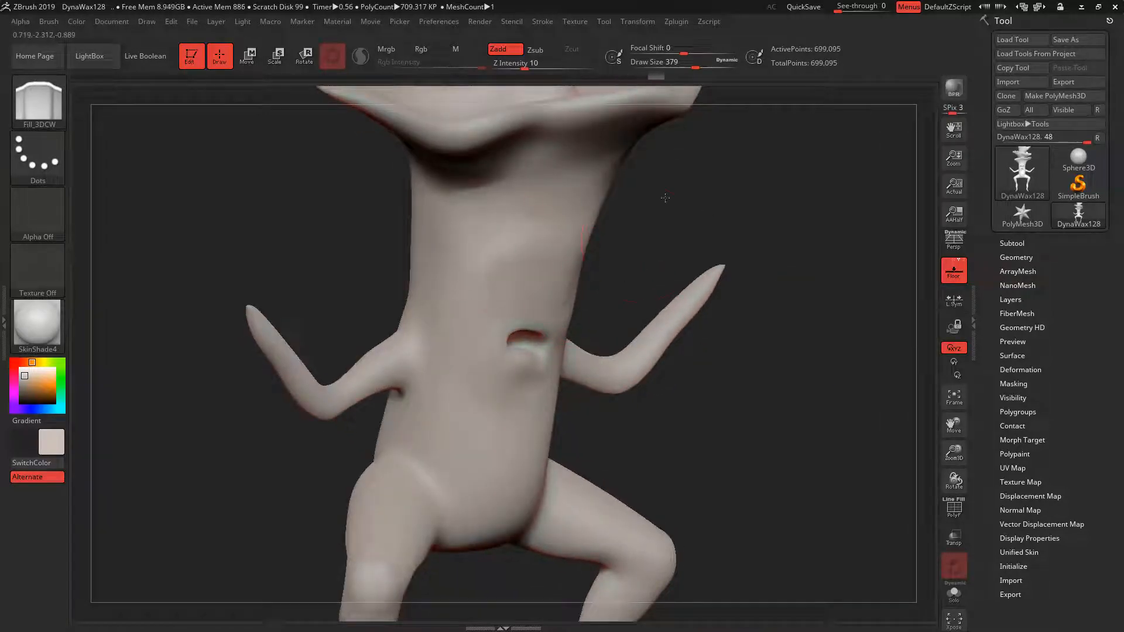
{"action": "right_click_drag", "start_coordinate": [665, 196], "coordinate": [615, 205]}
{"action": "mouse_move", "coordinate": [753, 234]}
{"action": "right_mouse_down"}
{"action": "mouse_move", "coordinate": [771, 241]}
{"action": "mouse_move", "coordinate": [754, 198]}
{"action": "right_mouse_up"}
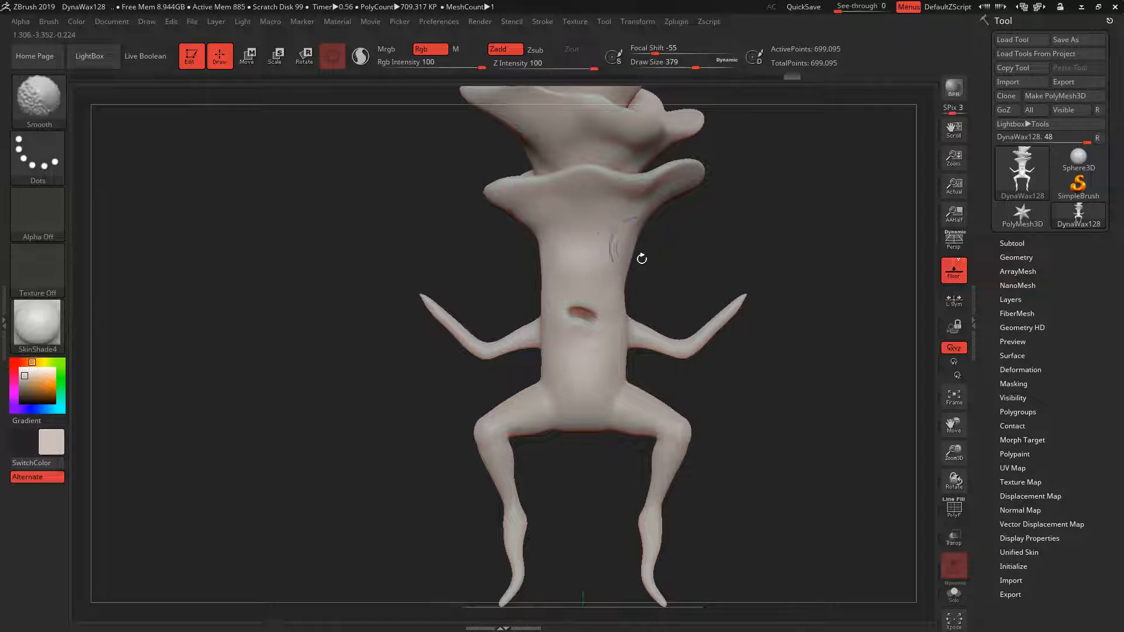
Mask a pair of oval eye spots above the mouth with MaskPen at draw size 90, then invert the mask.
{"action": "right_click_drag", "start_coordinate": [678, 251], "coordinate": [648, 329], "text": "ctrl"}
{"action": "key", "text": "space"}
{"action": "left_click_drag", "start_coordinate": [597, 373], "coordinate": [571, 364]}
{"action": "key", "text": "space"}
{"action": "left_click", "coordinate": [586, 358], "text": "ctrl"}
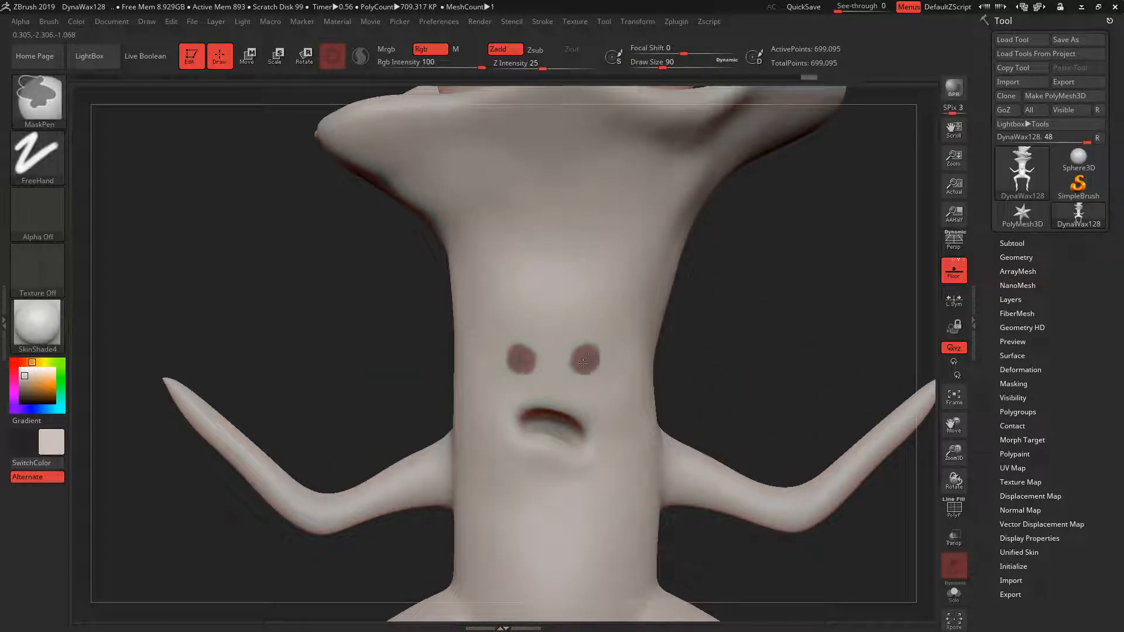
{"action": "key", "text": "ctrl+z"}
{"action": "left_click", "coordinate": [591, 363], "text": "ctrl"}
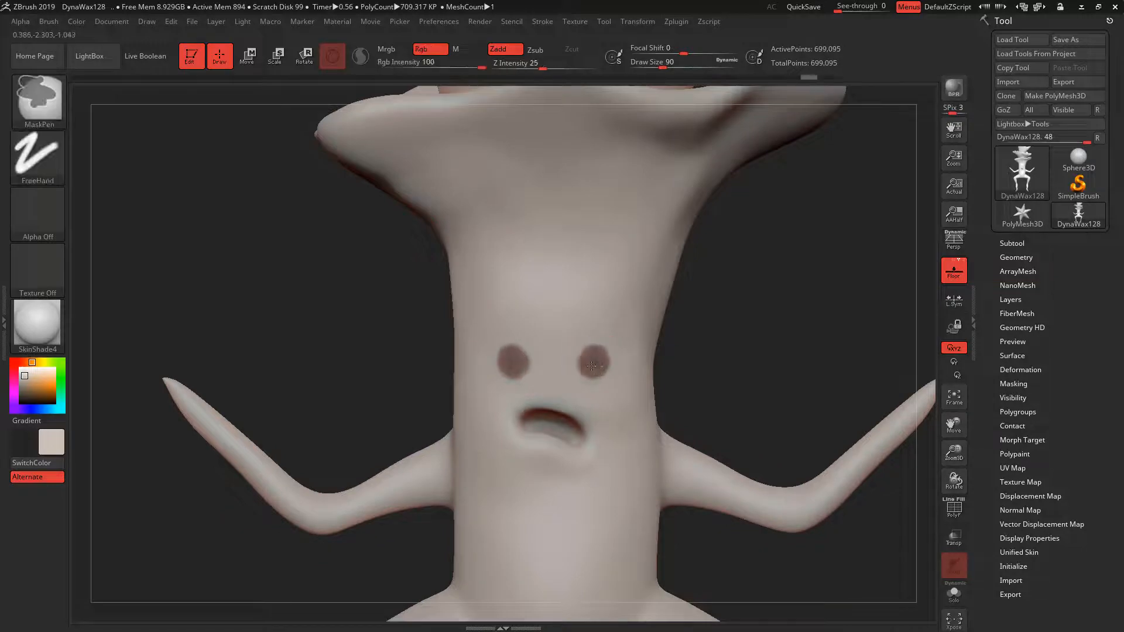
{"action": "left_click", "coordinate": [734, 306], "text": "ctrl"}
Push the unmasked eye areas inward with the Move brush at draw size 415, clear the mask, remesh with DynaMesh and smooth the socket edges.
{"action": "mouse_move", "coordinate": [734, 307]}
{"action": "right_mouse_down"}
{"action": "mouse_move", "coordinate": [739, 328]}
{"action": "mouse_move", "coordinate": [697, 340]}
{"action": "mouse_move", "coordinate": [738, 344]}
{"action": "right_mouse_up"}
{"action": "key", "text": "space"}
{"action": "left_click_drag", "start_coordinate": [738, 345], "coordinate": [746, 333]}
{"action": "key", "text": "space"}
{"action": "key", "text": "b"}
{"action": "key", "text": "m"}
{"action": "key", "text": "v"}
{"action": "key", "text": "space"}
{"action": "left_click_drag", "start_coordinate": [728, 246], "coordinate": [750, 246]}
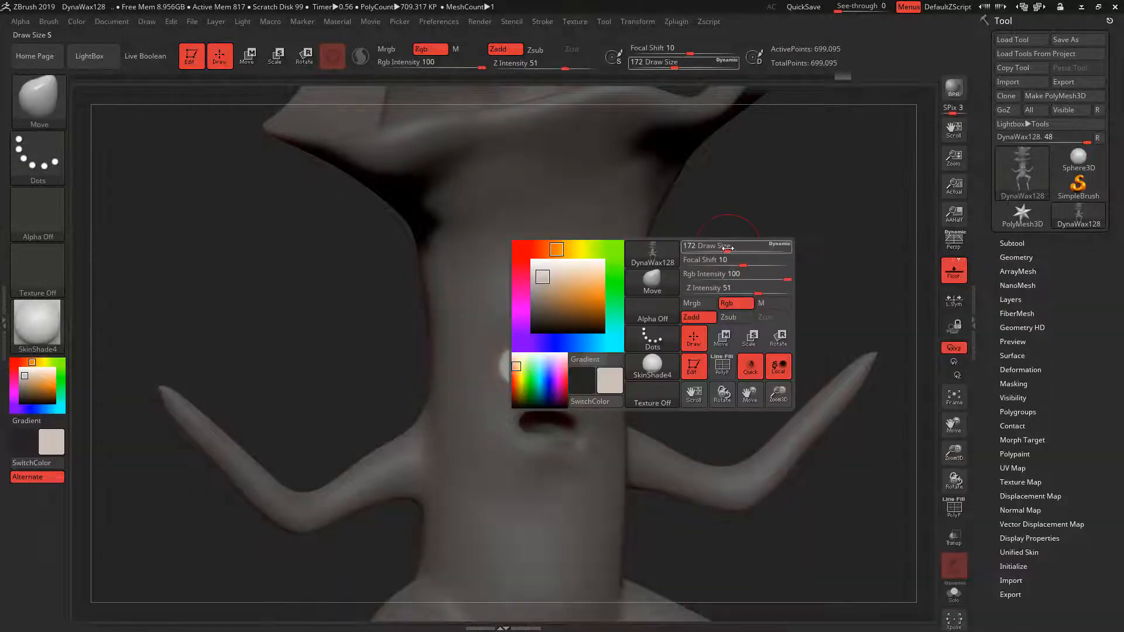
{"action": "right_click_drag", "start_coordinate": [526, 352], "coordinate": [595, 358]}
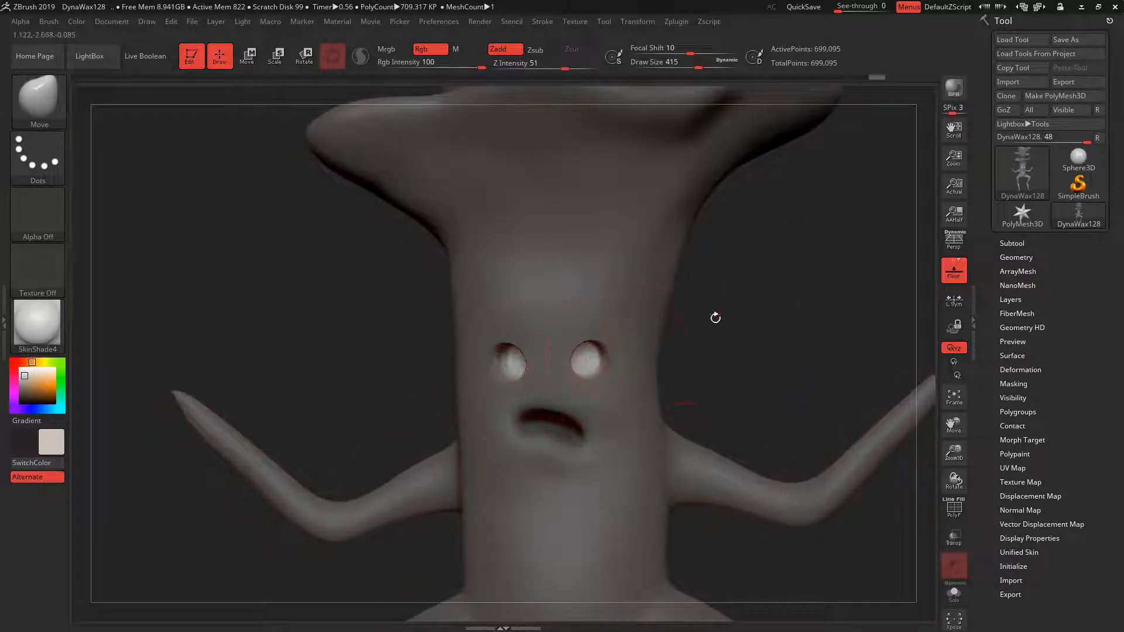
{"action": "mouse_move", "coordinate": [715, 318]}
{"action": "left_mouse_down", "text": "ctrl"}
{"action": "mouse_move", "coordinate": [742, 298]}
{"action": "mouse_move", "coordinate": [725, 385]}
{"action": "left_mouse_up", "text": "ctrl"}
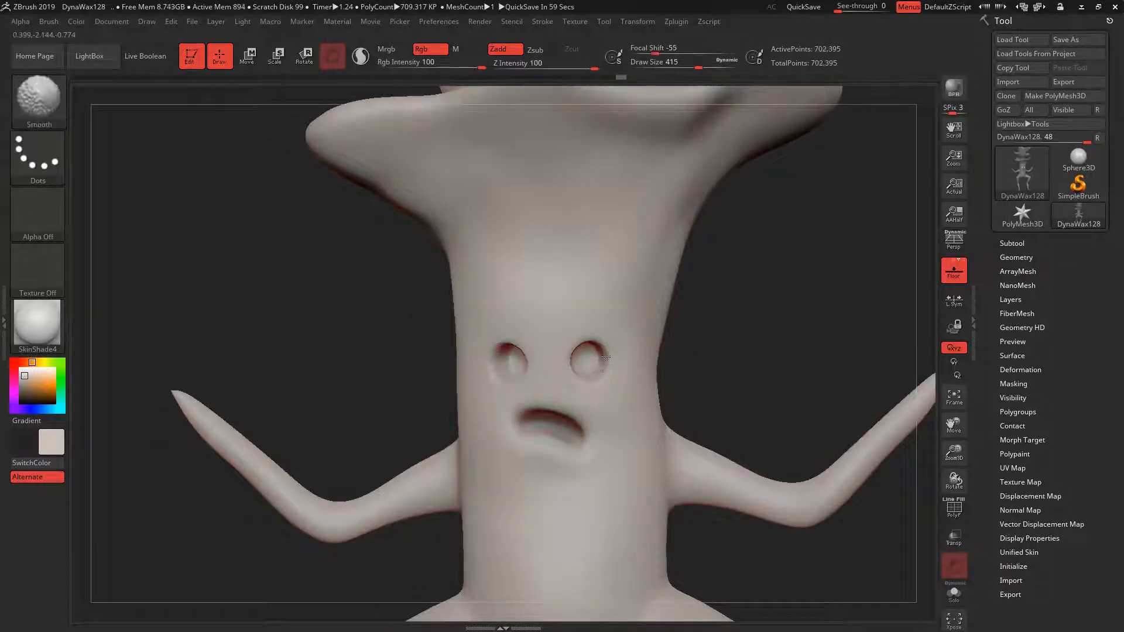
{"action": "mouse_move", "coordinate": [732, 354]}
{"action": "right_mouse_down"}
{"action": "mouse_move", "coordinate": [763, 351]}
{"action": "mouse_move", "coordinate": [753, 309]}
{"action": "mouse_move", "coordinate": [773, 328]}
{"action": "mouse_move", "coordinate": [761, 305]}
{"action": "right_mouse_up"}
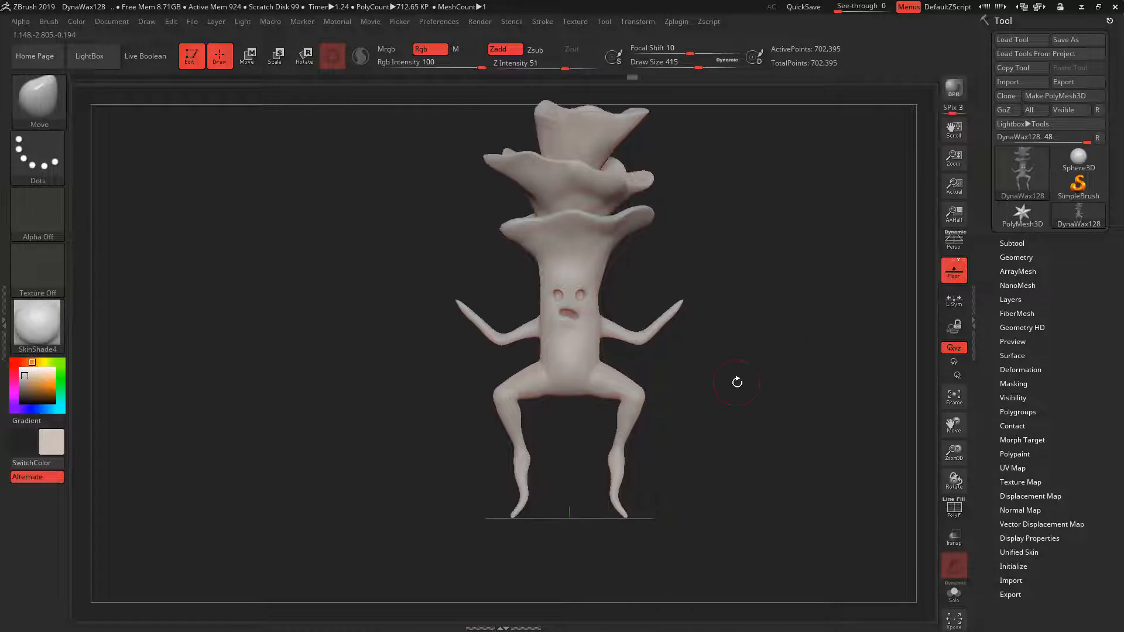
Append a Sphere3D to the creature as a new subtool and select it.
{"action": "mouse_move", "coordinate": [677, 276]}
{"action": "right_mouse_down", "text": "ctrl"}
{"action": "mouse_move", "coordinate": [683, 314]}
{"action": "mouse_move", "coordinate": [718, 205]}
{"action": "mouse_move", "coordinate": [729, 218]}
{"action": "right_mouse_up", "text": "ctrl"}
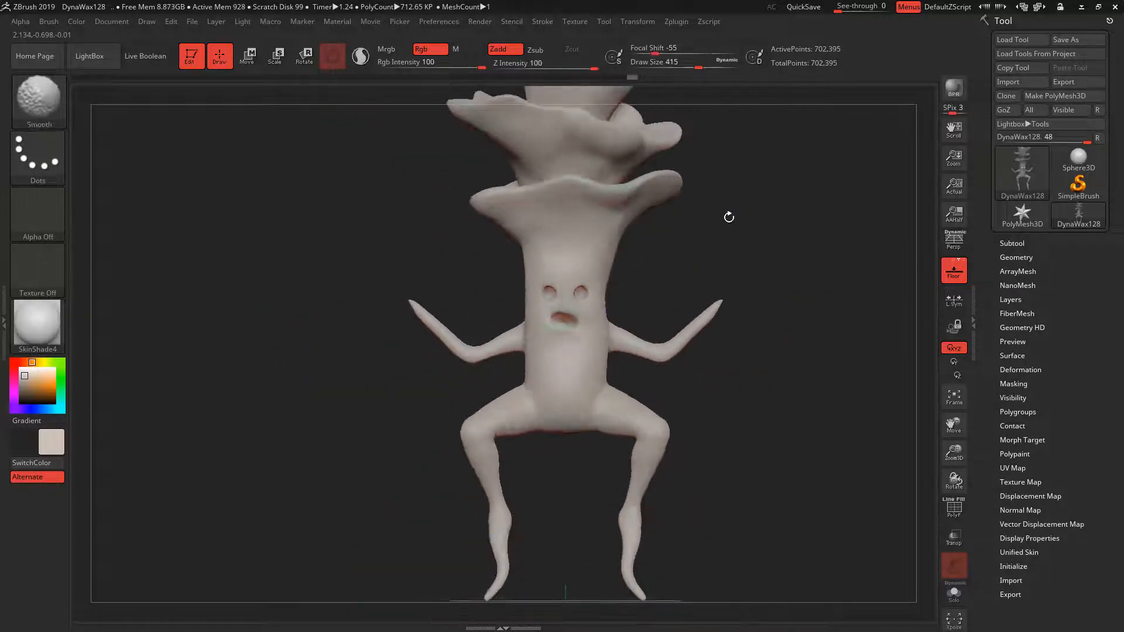
{"action": "left_click", "coordinate": [1017, 257]}
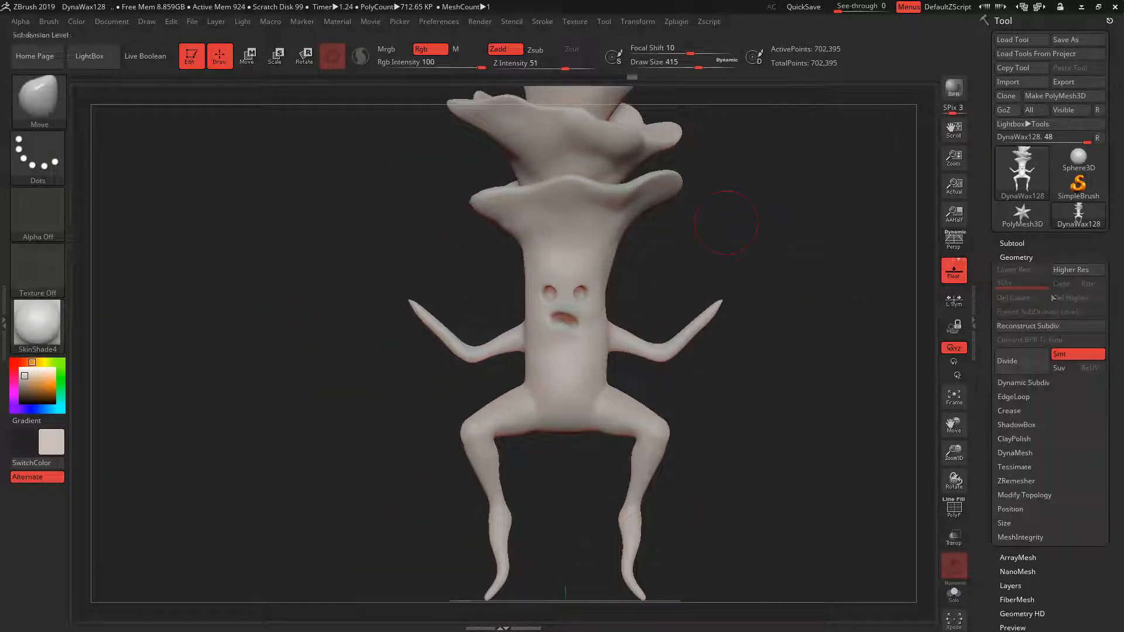
{"action": "left_click", "coordinate": [1016, 243]}
{"action": "left_click", "coordinate": [1069, 479]}
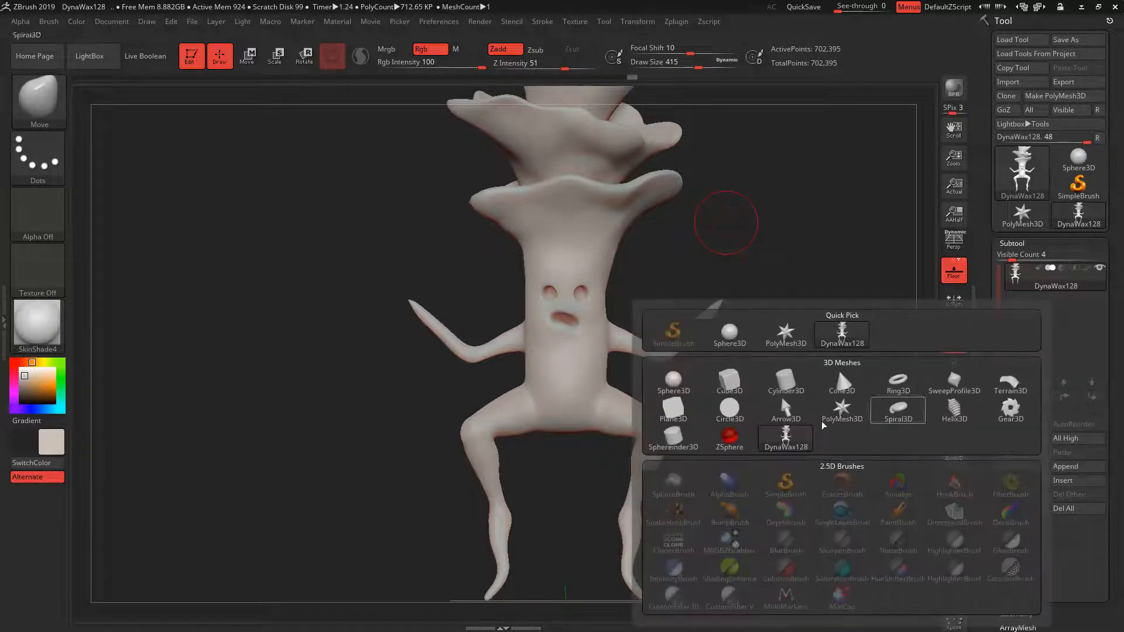
{"action": "left_click", "coordinate": [837, 368]}
{"action": "left_click", "coordinate": [1044, 310]}
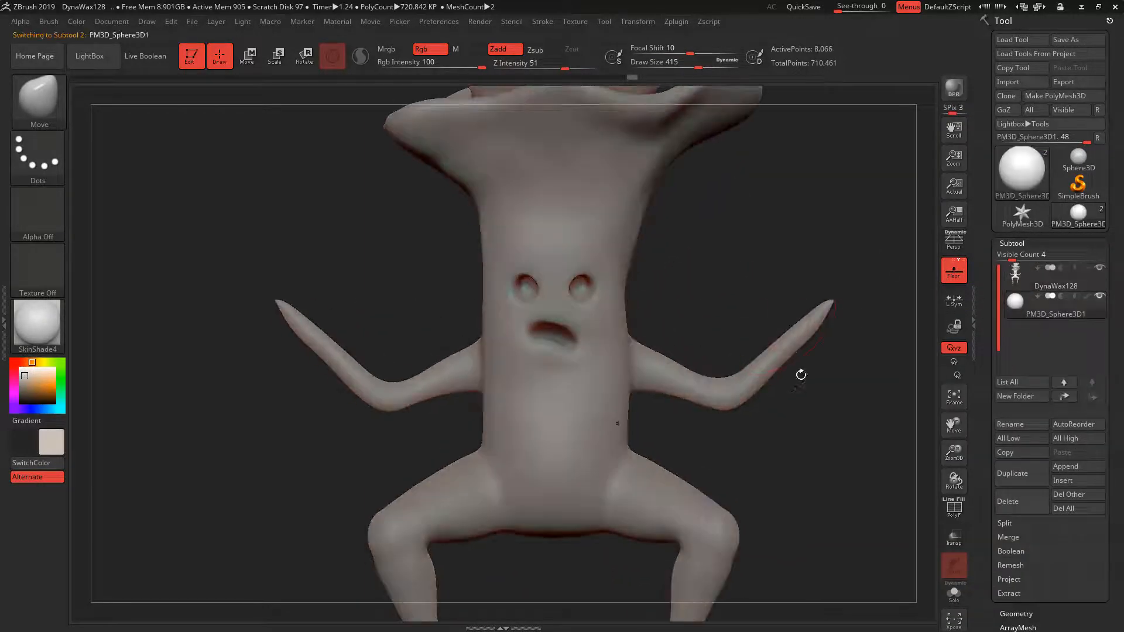
Scale the sphere down to eye size and position it in one eye socket, checking its depth from the side.
{"action": "left_click_drag", "start_coordinate": [801, 374], "coordinate": [781, 331], "text": "alt"}
{"action": "key", "text": "w"}
{"action": "left_click_drag", "start_coordinate": [632, 297], "coordinate": [610, 244]}
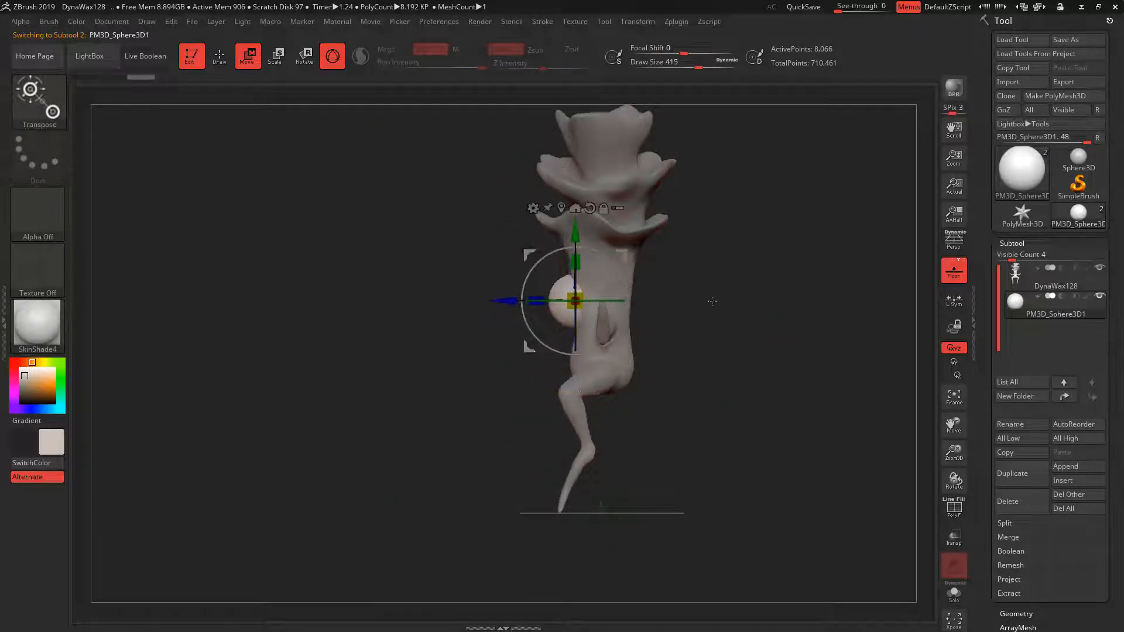
{"action": "left_click_drag", "start_coordinate": [713, 301], "coordinate": [718, 327], "text": "shift"}
{"action": "left_click_drag", "start_coordinate": [586, 350], "coordinate": [577, 374]}
{"action": "left_click_drag", "start_coordinate": [623, 328], "coordinate": [584, 366]}
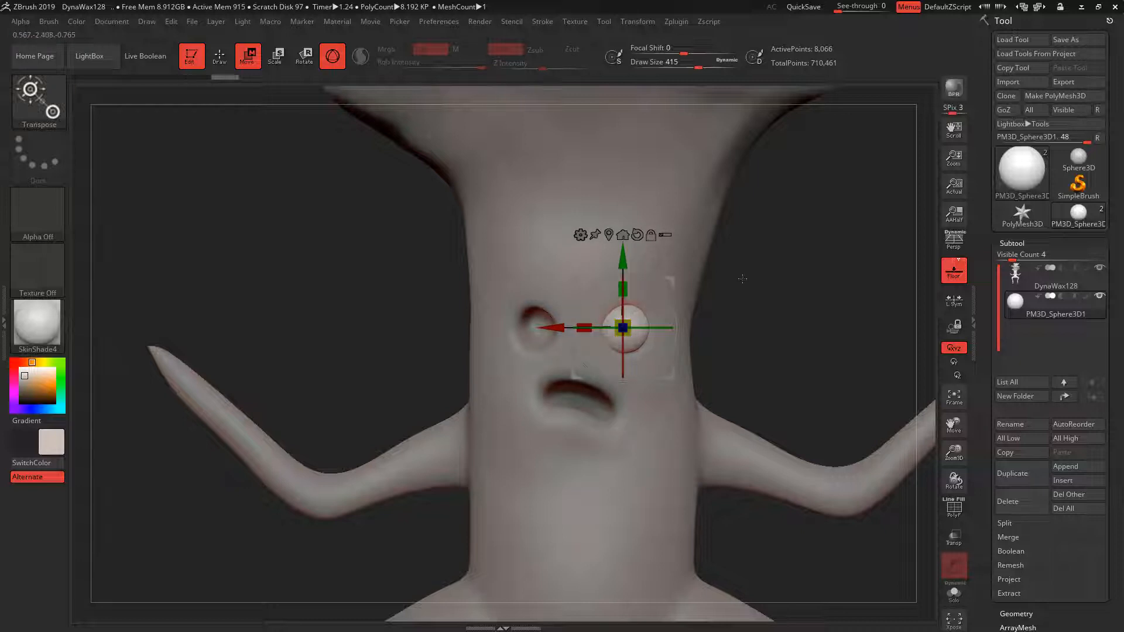
Cut away the lower half of the sphere with TrimCurve and tilt the remaining half as an upper eyelid.
{"action": "key", "text": "q"}
{"action": "key", "text": "ctrl+shift"}
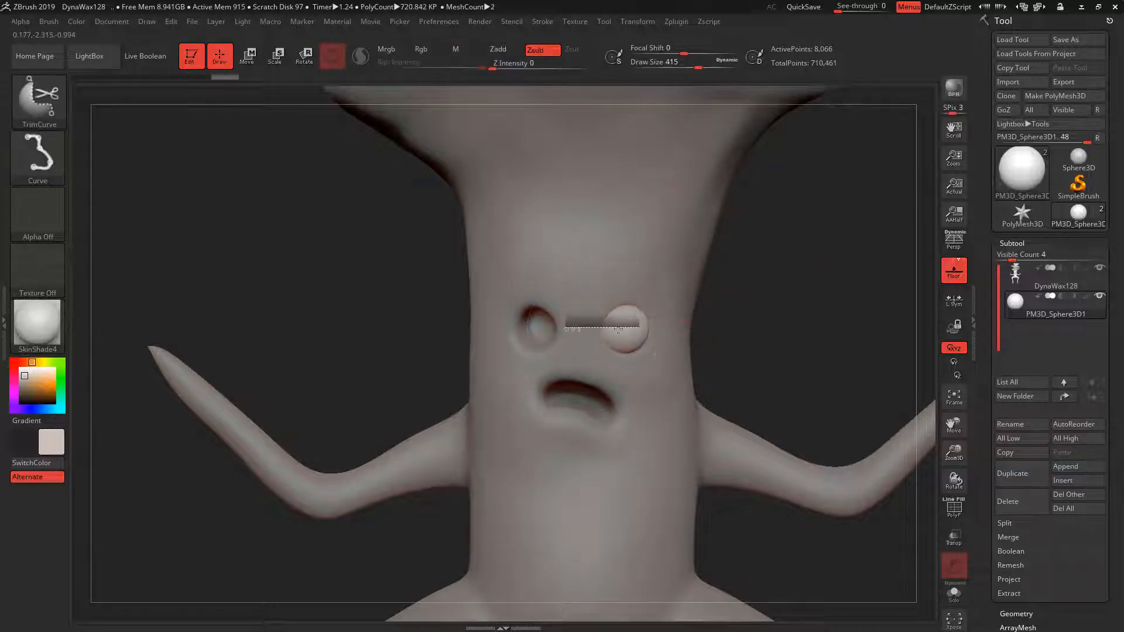
{"action": "left_click_drag", "start_coordinate": [618, 329], "coordinate": [639, 327], "text": "ctrl+shift"}
{"action": "key", "text": "ctrl+z"}
{"action": "left_click_drag", "start_coordinate": [693, 328], "coordinate": [571, 329], "text": "ctrl+shift"}
{"action": "mouse_move", "coordinate": [814, 328]}
{"action": "left_mouse_down"}
{"action": "mouse_move", "coordinate": [747, 293]}
{"action": "mouse_move", "coordinate": [823, 302]}
{"action": "left_mouse_up"}
{"action": "key", "text": "w"}
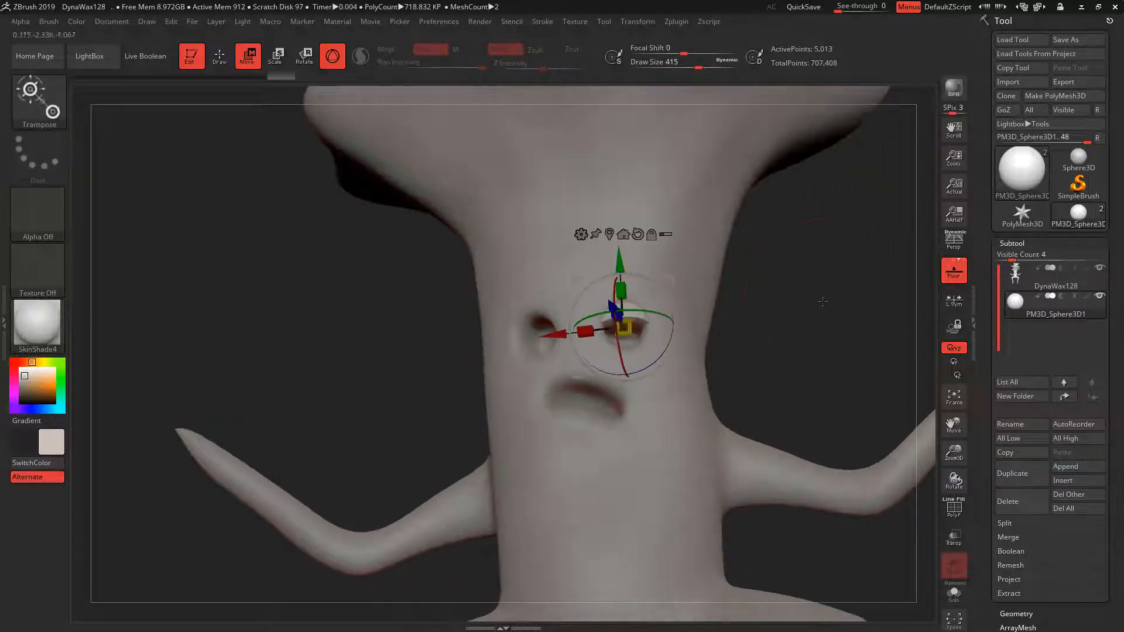
{"action": "left_click_drag", "start_coordinate": [747, 322], "coordinate": [782, 405]}
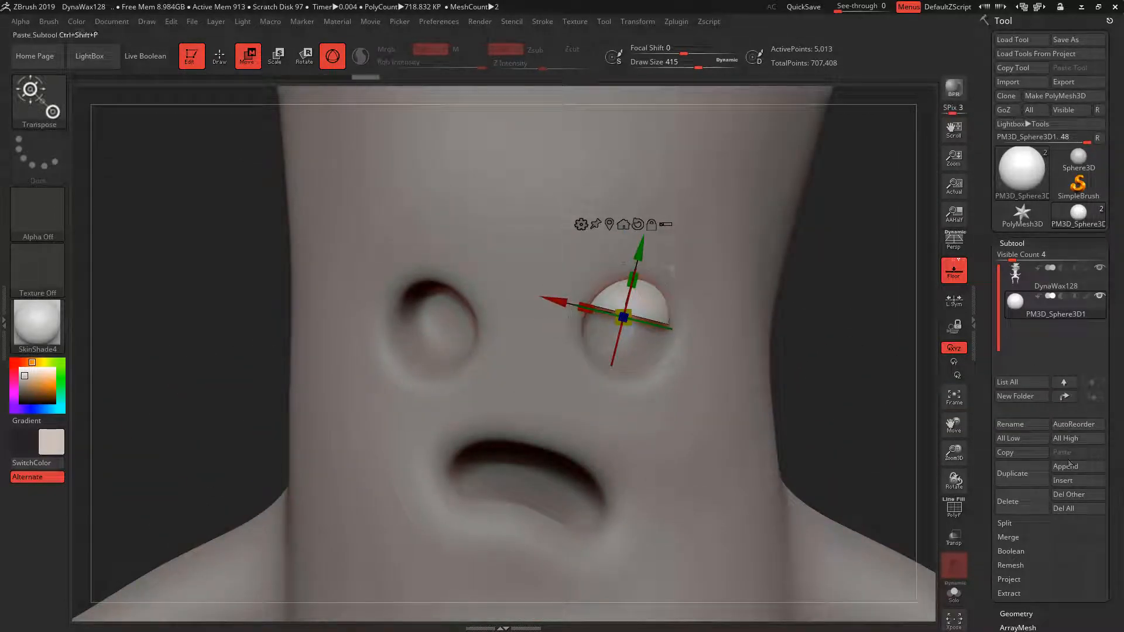
Duplicate the upper eyelid, flip the copy upside down and fit it into the socket as a lower eyelid.
{"action": "left_click", "coordinate": [1013, 473]}
{"action": "left_click_drag", "start_coordinate": [632, 280], "coordinate": [604, 403]}
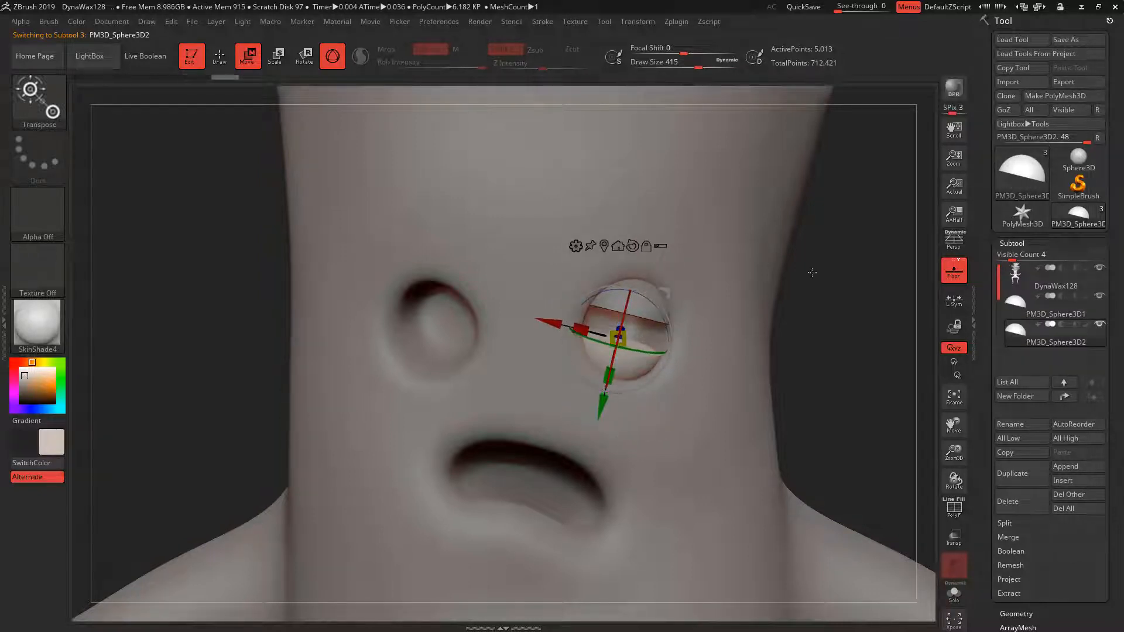
{"action": "left_click_drag", "start_coordinate": [812, 272], "coordinate": [804, 248]}
{"action": "left_click_drag", "start_coordinate": [661, 370], "coordinate": [619, 357]}
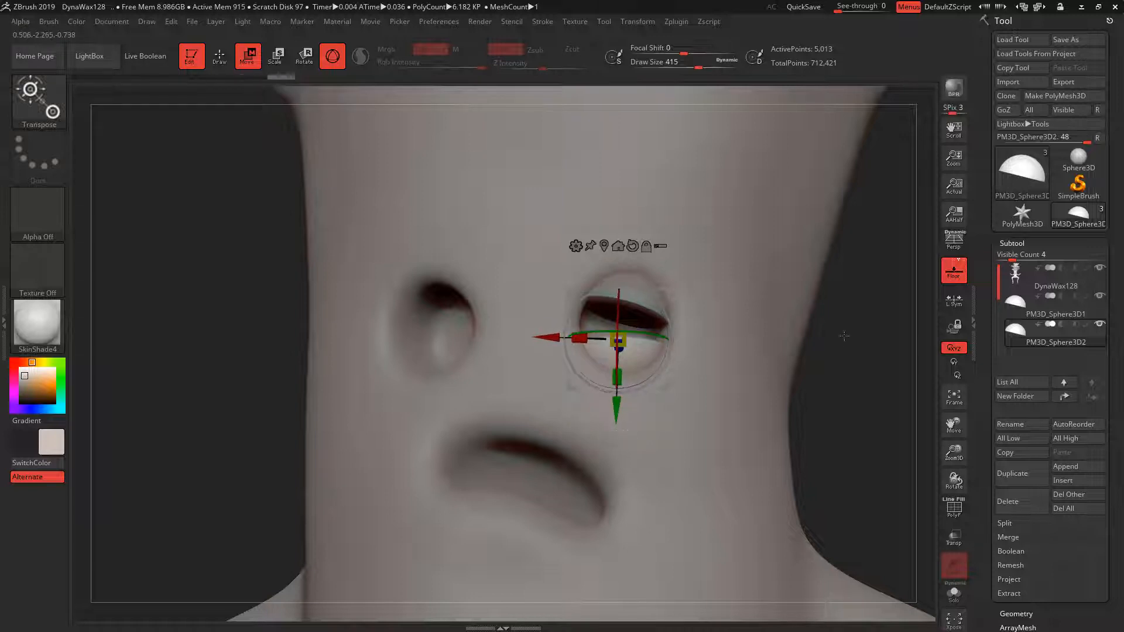
{"action": "key", "text": "q"}
{"action": "left_click_drag", "start_coordinate": [844, 335], "coordinate": [846, 335]}
{"action": "left_click_drag", "start_coordinate": [838, 389], "coordinate": [858, 264]}
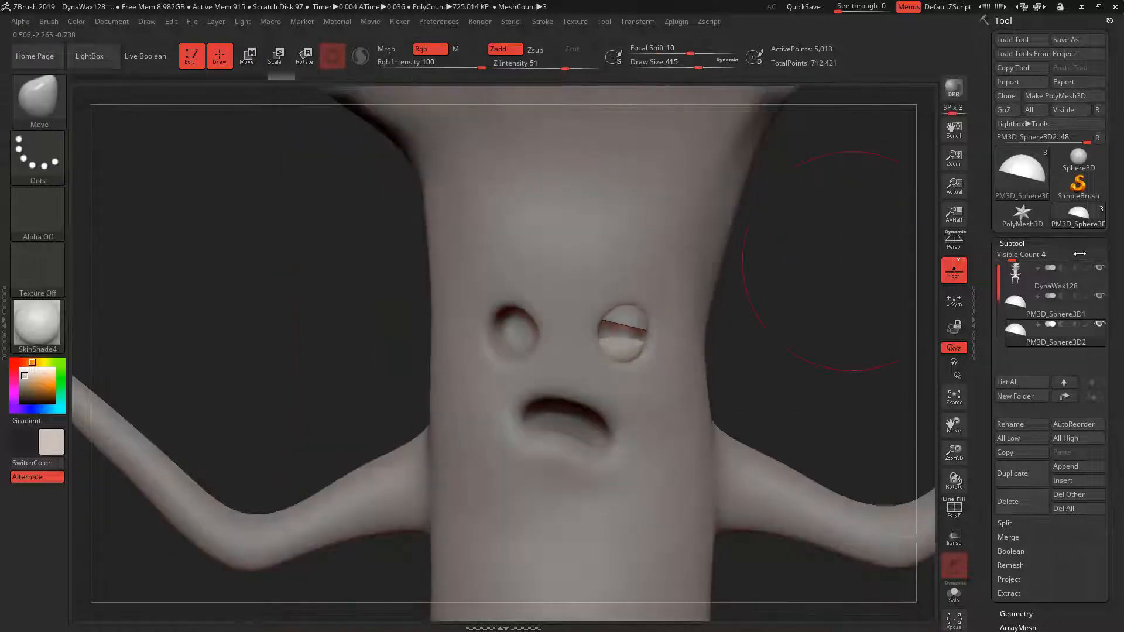
Move the upper eyelid subtool below the lower eyelid in the subtool order and merge the two eyelids into one subtool.
{"action": "left_click", "coordinate": [1056, 309]}
{"action": "left_click", "coordinate": [1092, 383]}
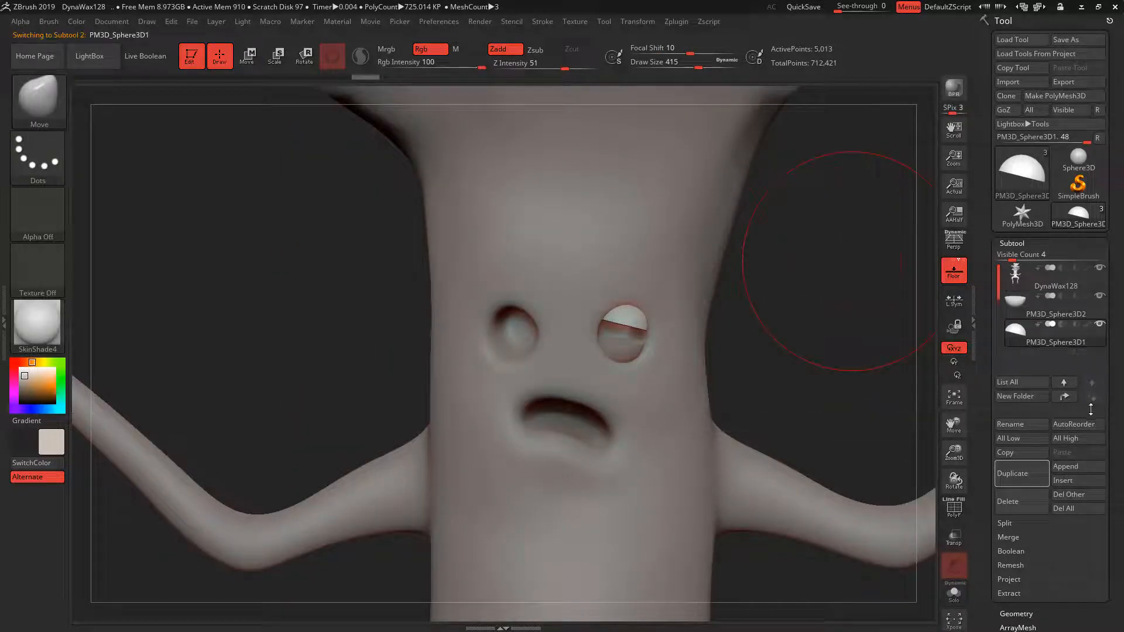
{"action": "left_click", "coordinate": [1081, 313]}
{"action": "left_click", "coordinate": [1013, 537]}
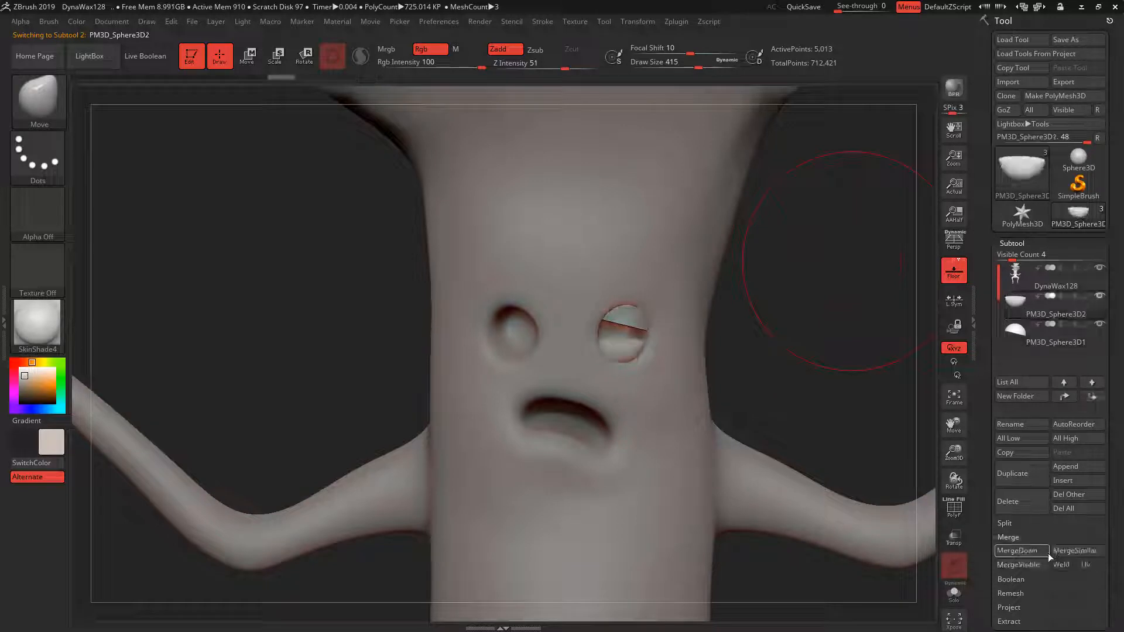
{"action": "left_click", "coordinate": [1018, 552]}
{"action": "left_click", "coordinate": [876, 576]}
{"action": "left_click_drag", "start_coordinate": [926, 576], "coordinate": [902, 548]}
Mirror the merged eyelids onto the other eye with SubTool Master.
{"action": "left_click", "coordinate": [1059, 284]}
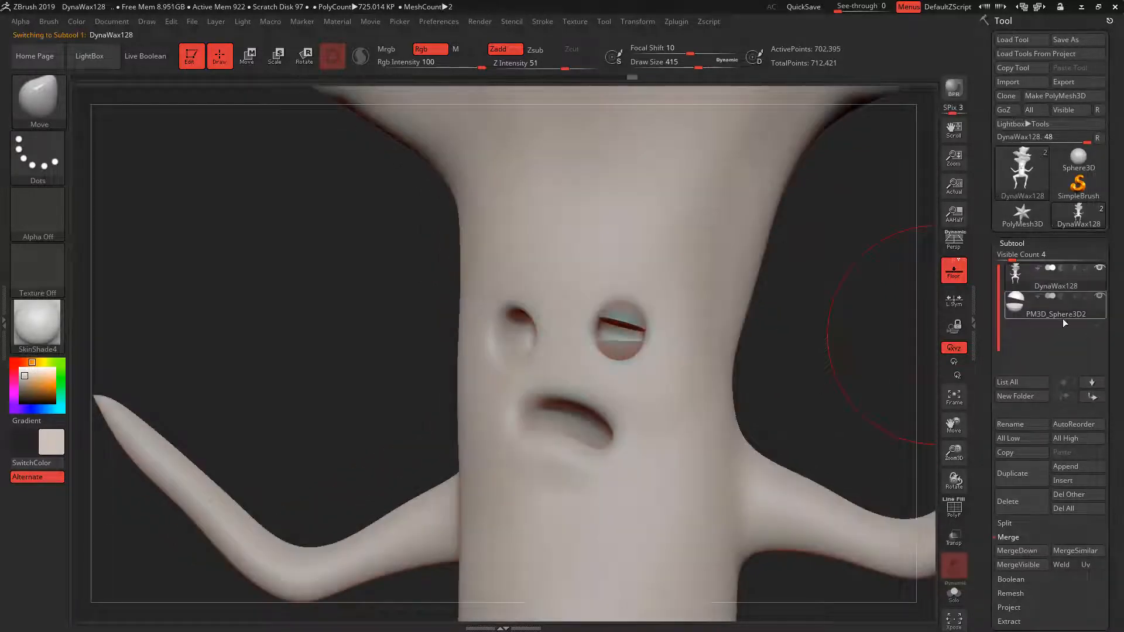
{"action": "left_click", "coordinate": [1063, 317]}
{"action": "mouse_move", "coordinate": [682, 25]}
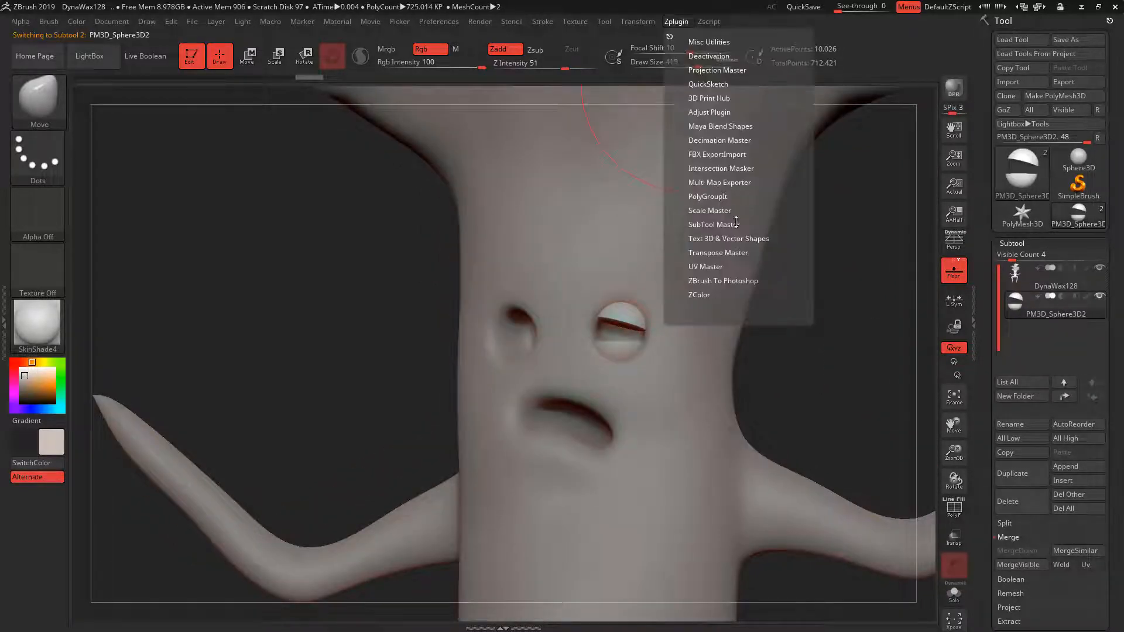
{"action": "left_click", "coordinate": [721, 225]}
{"action": "left_click", "coordinate": [724, 267]}
{"action": "left_click", "coordinate": [515, 300]}
{"action": "right_click_drag", "start_coordinate": [844, 336], "coordinate": [866, 354]}
{"action": "right_click_drag", "start_coordinate": [838, 411], "coordinate": [776, 308], "text": "ctrl"}
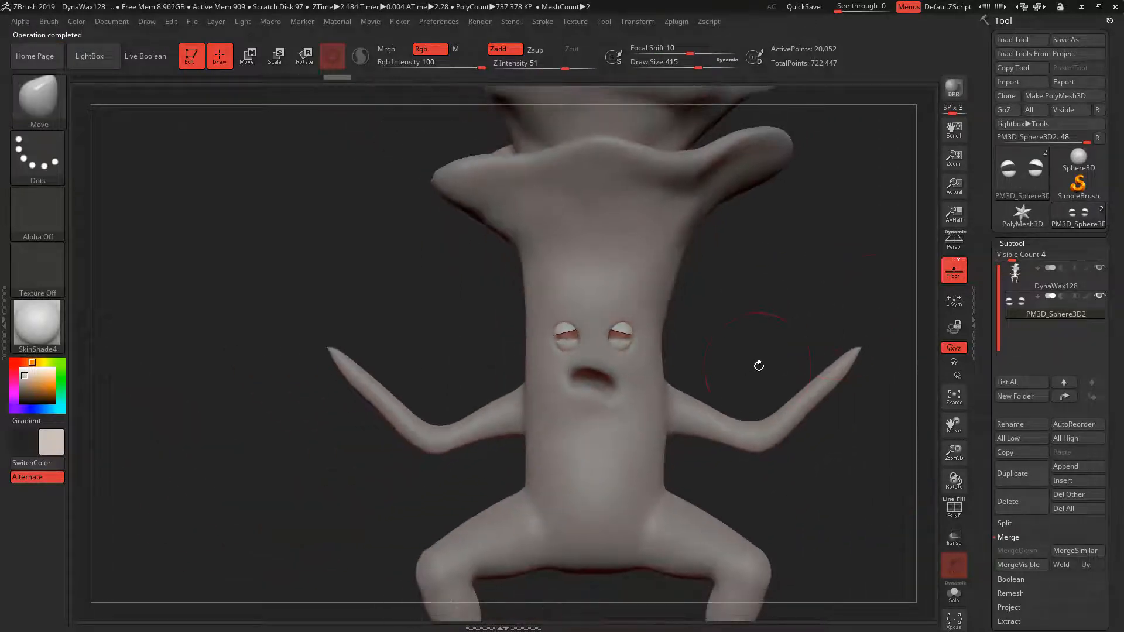
Merge the eyelids into the body subtool, remesh with DynaMesh and smooth the seams around the eyes.
{"action": "left_click", "coordinate": [1019, 550]}
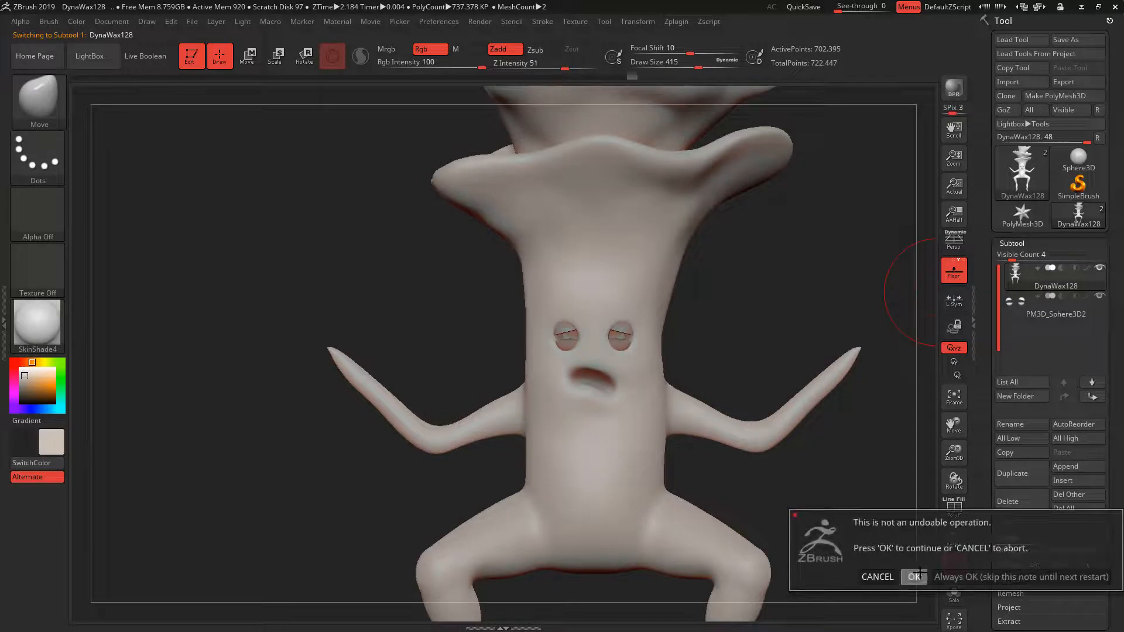
{"action": "left_click", "coordinate": [856, 567]}
{"action": "left_click_drag", "start_coordinate": [761, 389], "coordinate": [760, 380], "text": "ctrl"}
{"action": "right_click_drag", "start_coordinate": [758, 375], "coordinate": [752, 475], "text": "ctrl"}
{"action": "mouse_move", "coordinate": [638, 352]}
{"action": "left_mouse_down", "text": "shift"}
{"action": "mouse_move", "coordinate": [615, 363]}
{"action": "mouse_move", "coordinate": [618, 300]}
{"action": "left_mouse_up", "text": "shift"}
{"action": "right_click_drag", "start_coordinate": [905, 263], "coordinate": [893, 179], "text": "ctrl"}
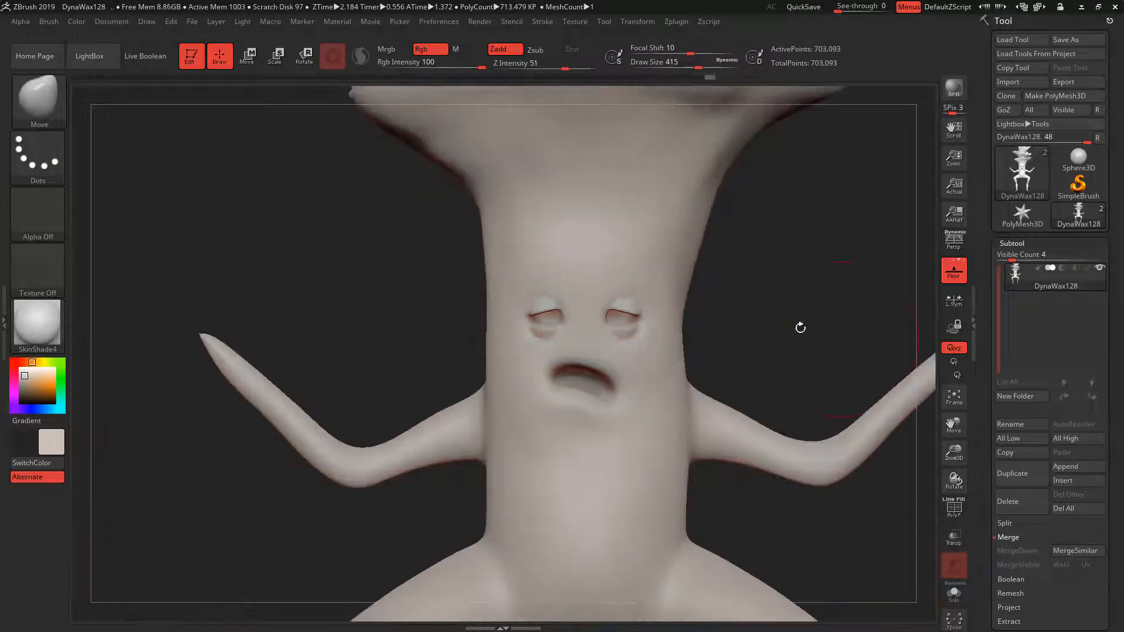
Append a sphere for an eyeball, select it and roughly scale and move it towards the face.
{"action": "left_click", "coordinate": [1078, 467]}
{"action": "left_click", "coordinate": [785, 324]}
{"action": "left_click_drag", "start_coordinate": [785, 324], "coordinate": [820, 432]}
{"action": "left_click", "coordinate": [1054, 306]}
{"action": "key", "text": "w"}
{"action": "left_click_drag", "start_coordinate": [708, 502], "coordinate": [618, 291]}
{"action": "left_click_drag", "start_coordinate": [575, 336], "coordinate": [569, 369]}
{"action": "left_click", "coordinate": [691, 374], "text": "alt"}
{"action": "right_click_drag", "start_coordinate": [691, 374], "coordinate": [801, 239], "text": "ctrl"}
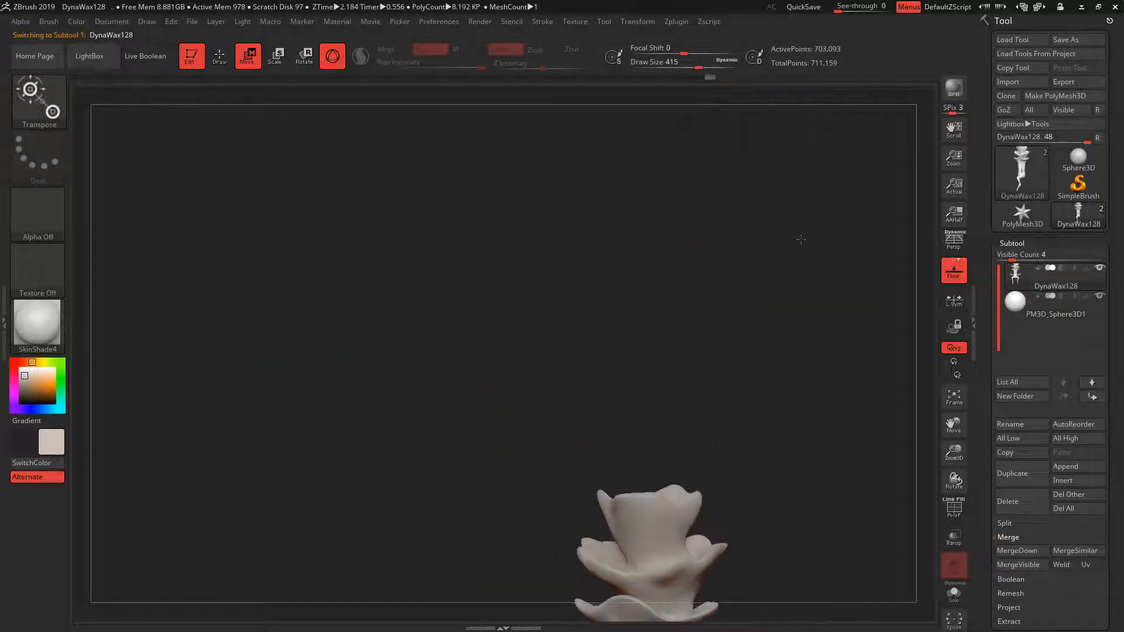
{"action": "left_click_drag", "start_coordinate": [772, 585], "coordinate": [763, 281], "text": "alt"}
{"action": "left_click_drag", "start_coordinate": [748, 411], "coordinate": [688, 414], "text": "shift"}
{"action": "left_click_drag", "start_coordinate": [625, 467], "coordinate": [630, 412]}
Reselect the sphere, shrink it to eyeball size and fit it behind one pair of eyelids, checking it from below.
{"action": "right_click_drag", "start_coordinate": [755, 328], "coordinate": [773, 432], "text": "ctrl"}
{"action": "left_click_drag", "start_coordinate": [773, 432], "coordinate": [794, 551], "text": "alt"}
{"action": "left_click", "coordinate": [515, 186], "text": "alt"}
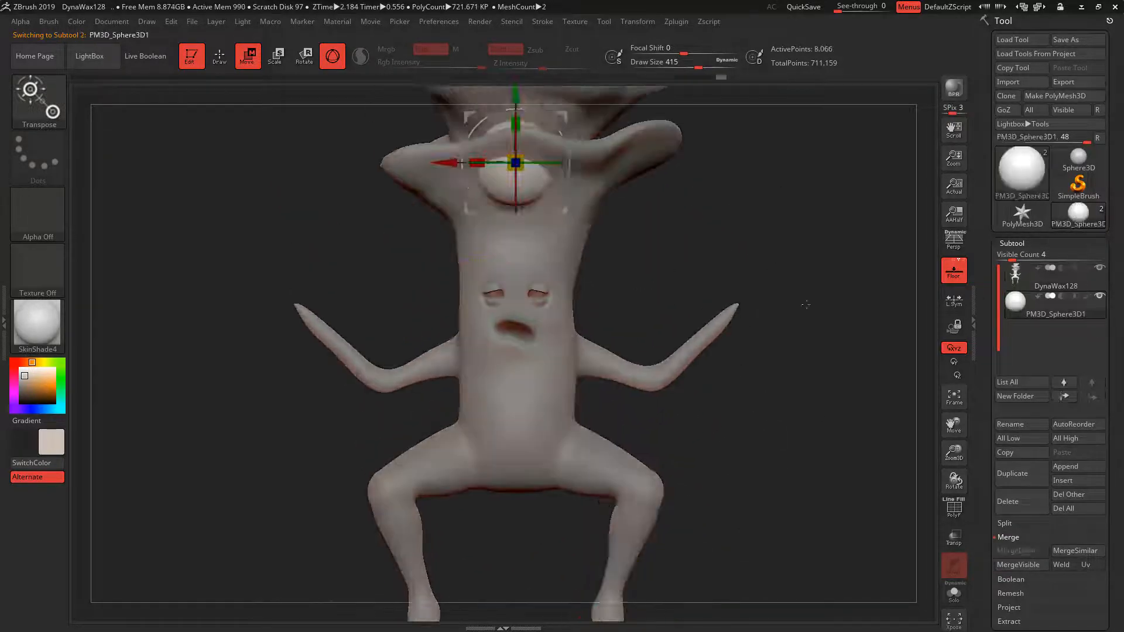
{"action": "left_click_drag", "start_coordinate": [562, 116], "coordinate": [591, 260]}
{"action": "left_click_drag", "start_coordinate": [545, 311], "coordinate": [536, 296]}
{"action": "right_click_drag", "start_coordinate": [674, 297], "coordinate": [678, 416], "text": "ctrl"}
{"action": "left_click_drag", "start_coordinate": [593, 259], "coordinate": [561, 206]}
{"action": "left_click_drag", "start_coordinate": [726, 208], "coordinate": [645, 203]}
{"action": "right_click_drag", "start_coordinate": [513, 202], "coordinate": [652, 205]}
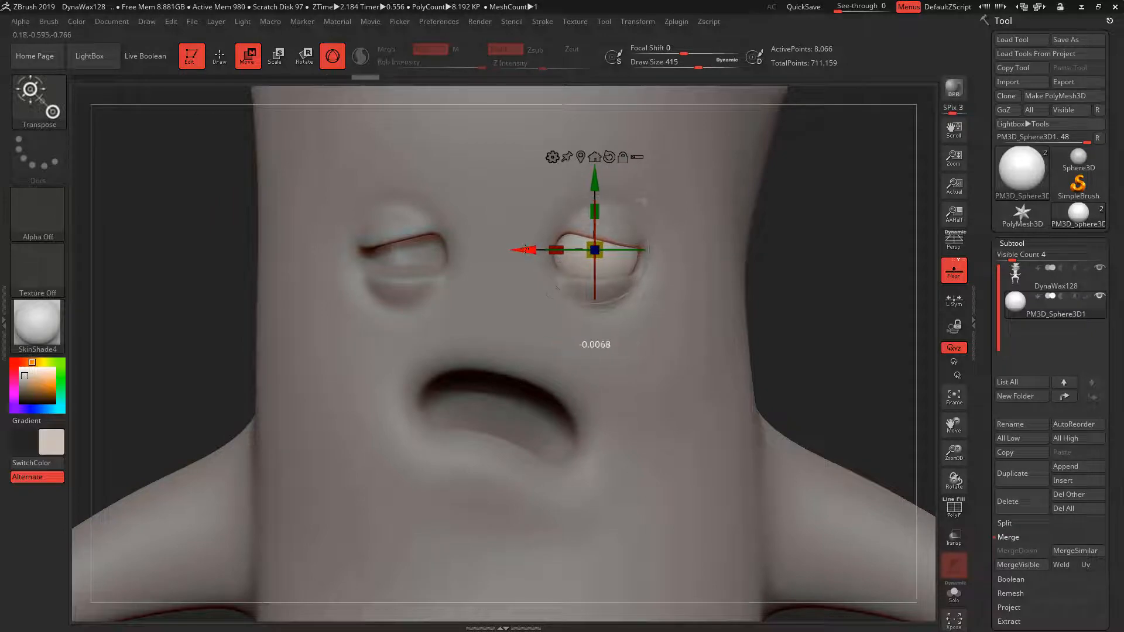
{"action": "right_click_drag", "start_coordinate": [525, 249], "coordinate": [609, 187]}
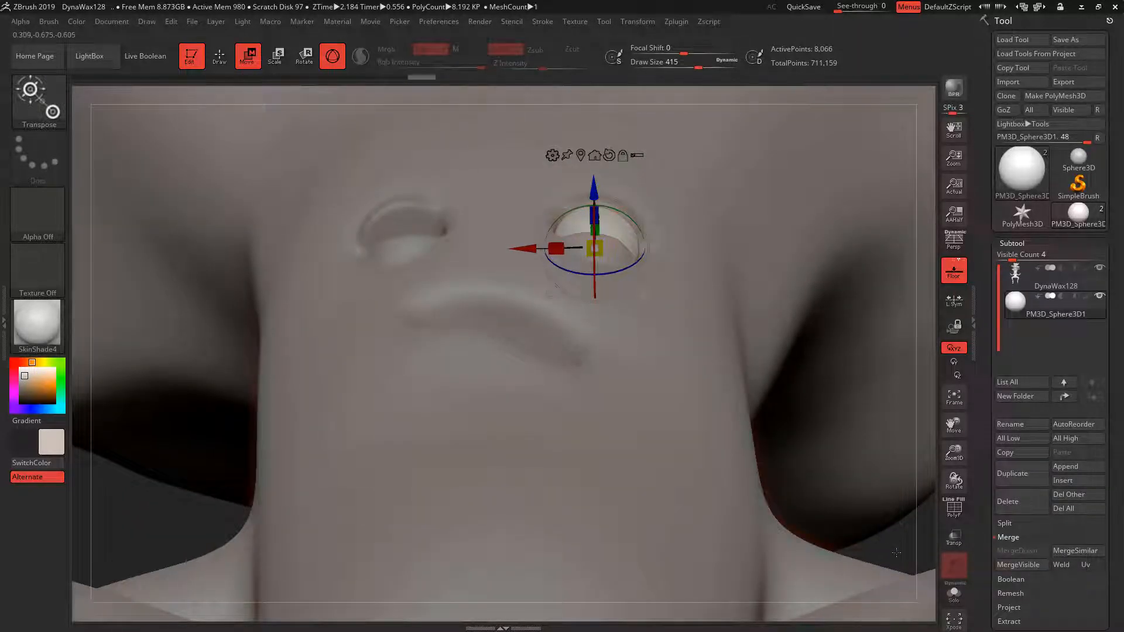
{"action": "right_click_drag", "start_coordinate": [896, 553], "coordinate": [807, 383]}
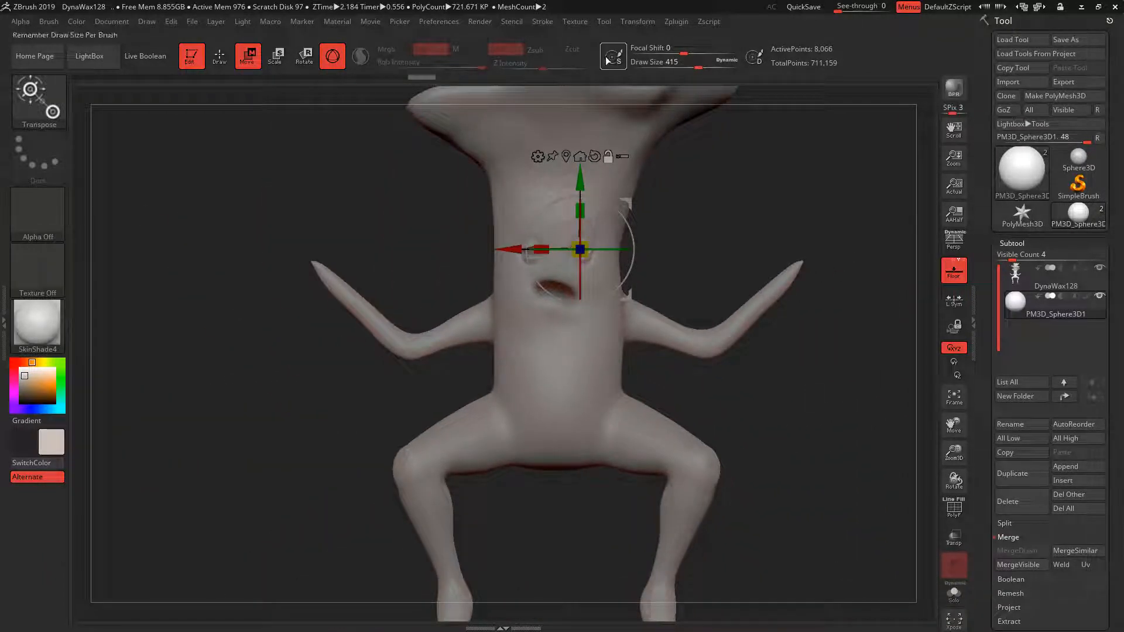
Mirror the eyeball to the other eye with SubTool Master and return to draw mode.
{"action": "left_click", "coordinate": [651, 23]}
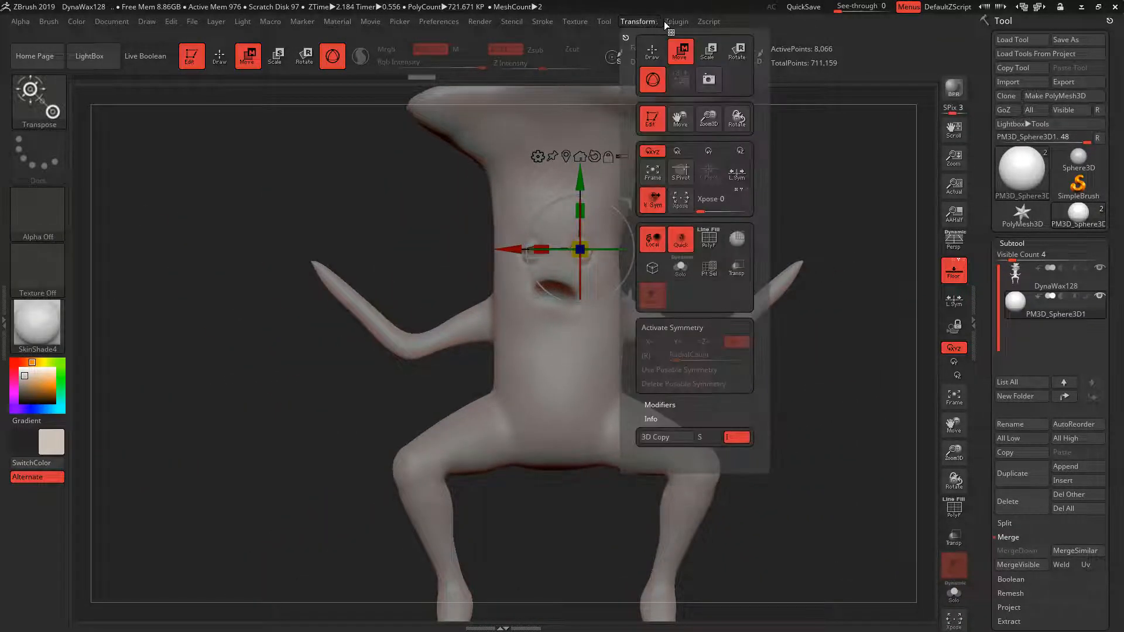
{"action": "mouse_move", "coordinate": [673, 22]}
{"action": "left_click", "coordinate": [755, 281]}
{"action": "key", "text": "Return"}
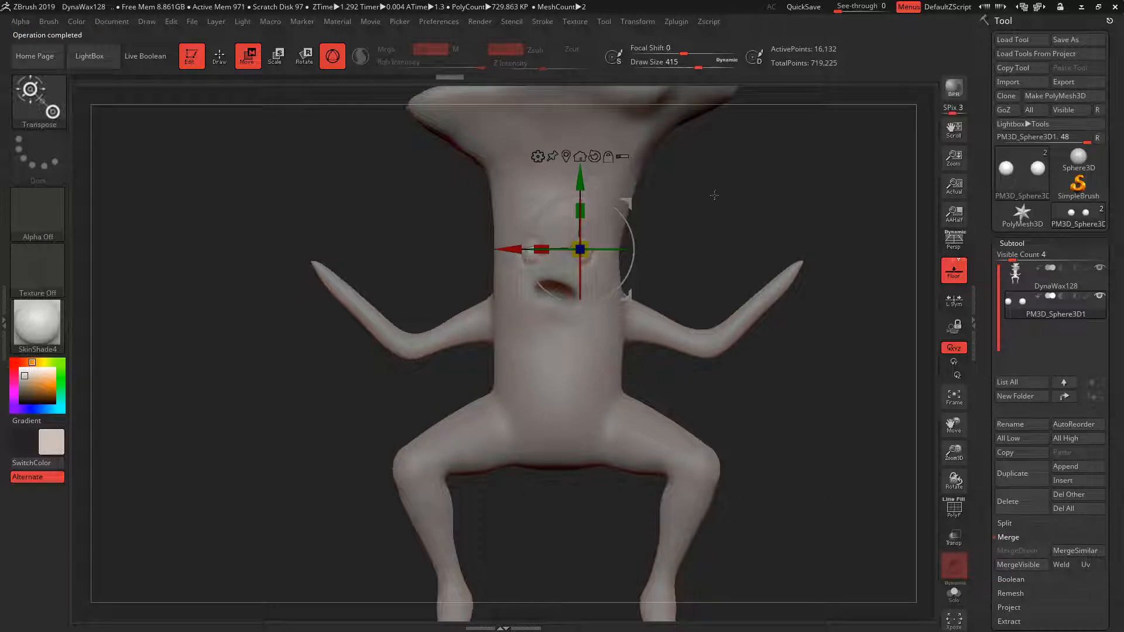
{"action": "key", "text": "q"}
{"action": "mouse_move", "coordinate": [708, 254]}
{"action": "right_mouse_down", "text": "ctrl"}
{"action": "mouse_move", "coordinate": [780, 257]}
{"action": "mouse_move", "coordinate": [720, 319]}
{"action": "mouse_move", "coordinate": [683, 285]}
{"action": "right_mouse_up", "text": "ctrl"}
Select the body subtool and build up curved skin folds across the torso below the mouth with ClayBuildup at draw size 167.
{"action": "key", "text": "b"}
{"action": "key", "text": "c"}
{"action": "key", "text": "b"}
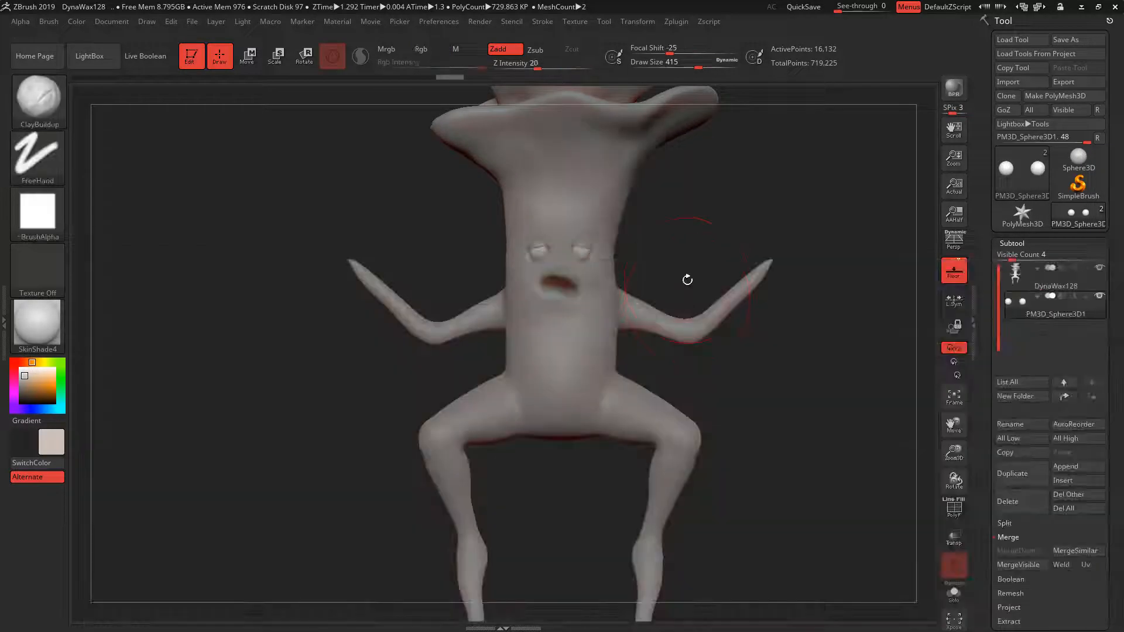
{"action": "left_click", "coordinate": [595, 335], "text": "alt"}
{"action": "key", "text": "space"}
{"action": "left_click_drag", "start_coordinate": [608, 358], "coordinate": [595, 357]}
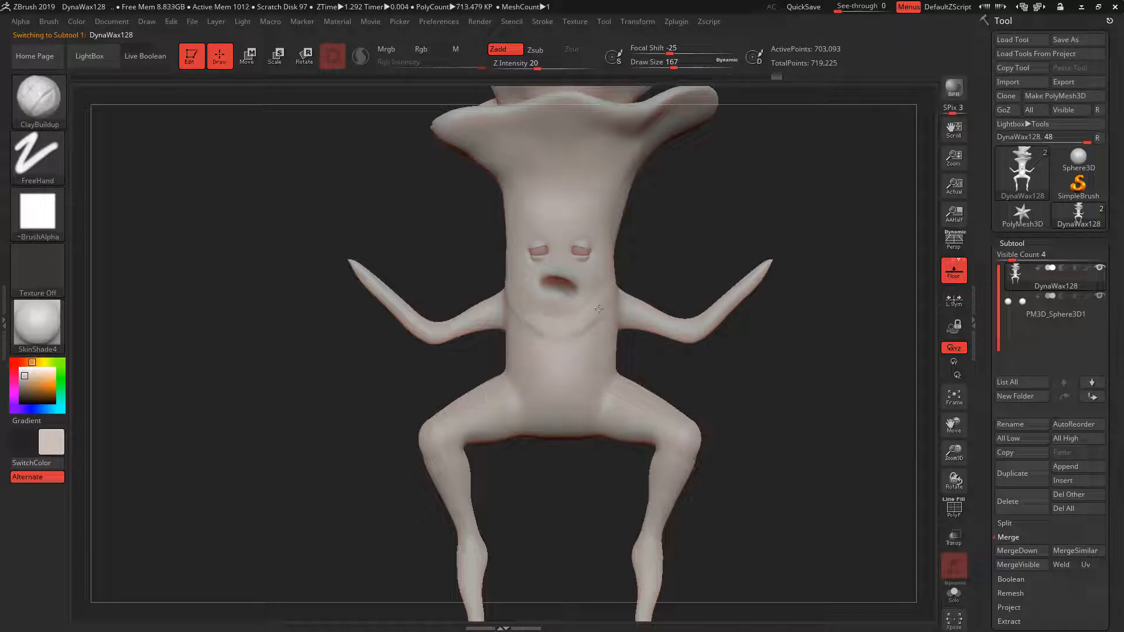
{"action": "key", "text": "shift"}
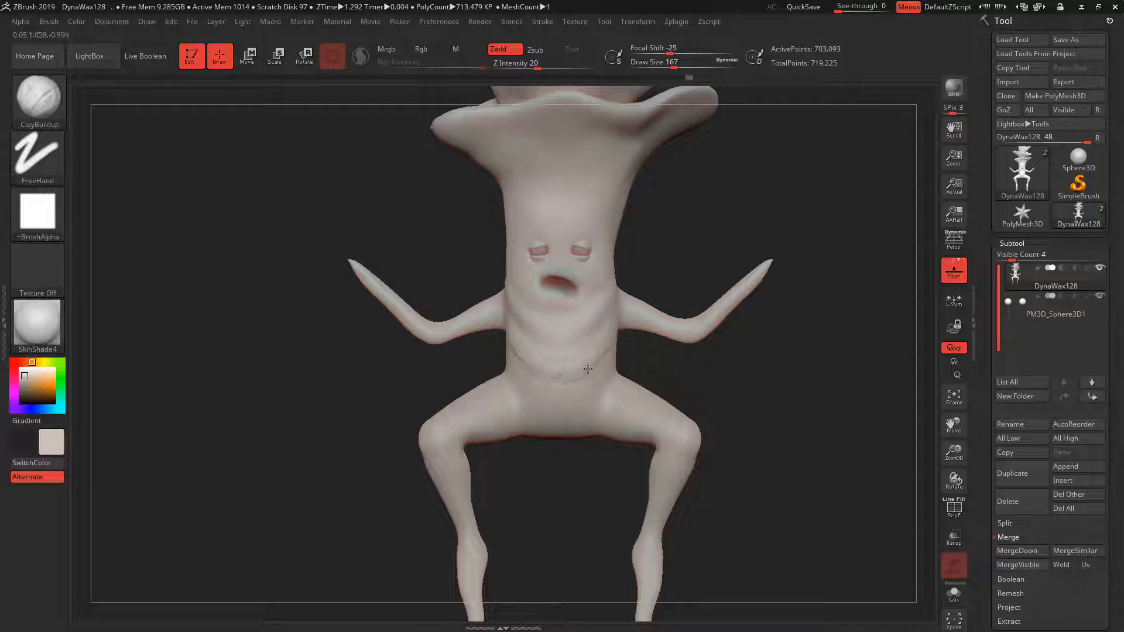
{"action": "left_click_drag", "start_coordinate": [588, 369], "coordinate": [634, 342]}
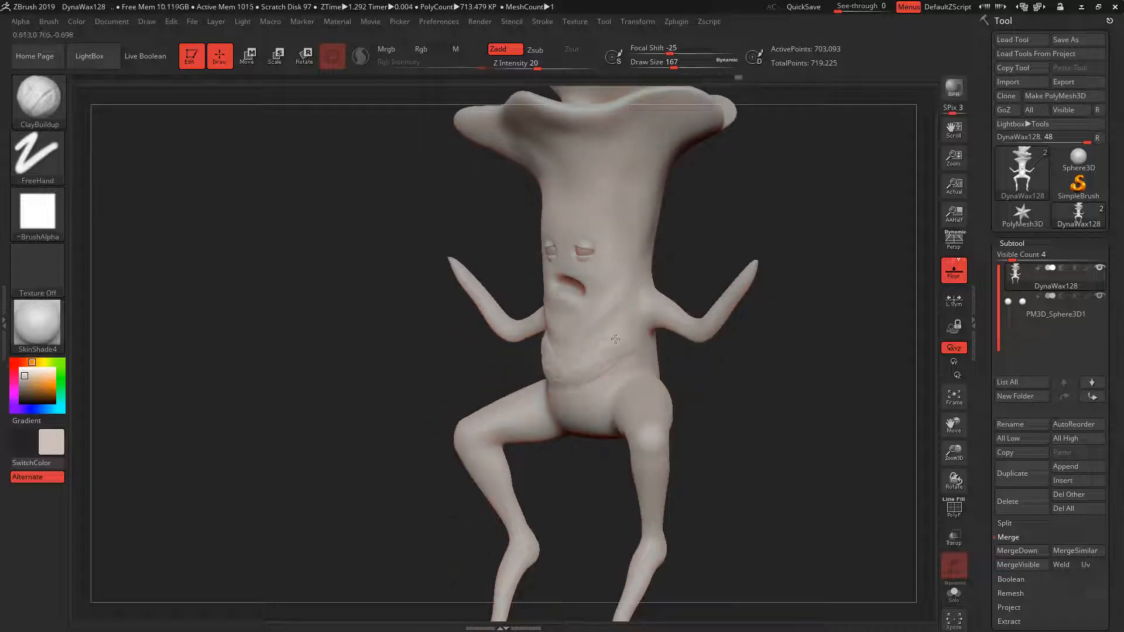
Smooth the torso folds and blend them into the flanks and arm joints.
{"action": "key", "text": "shift"}
{"action": "key", "text": "shift"}
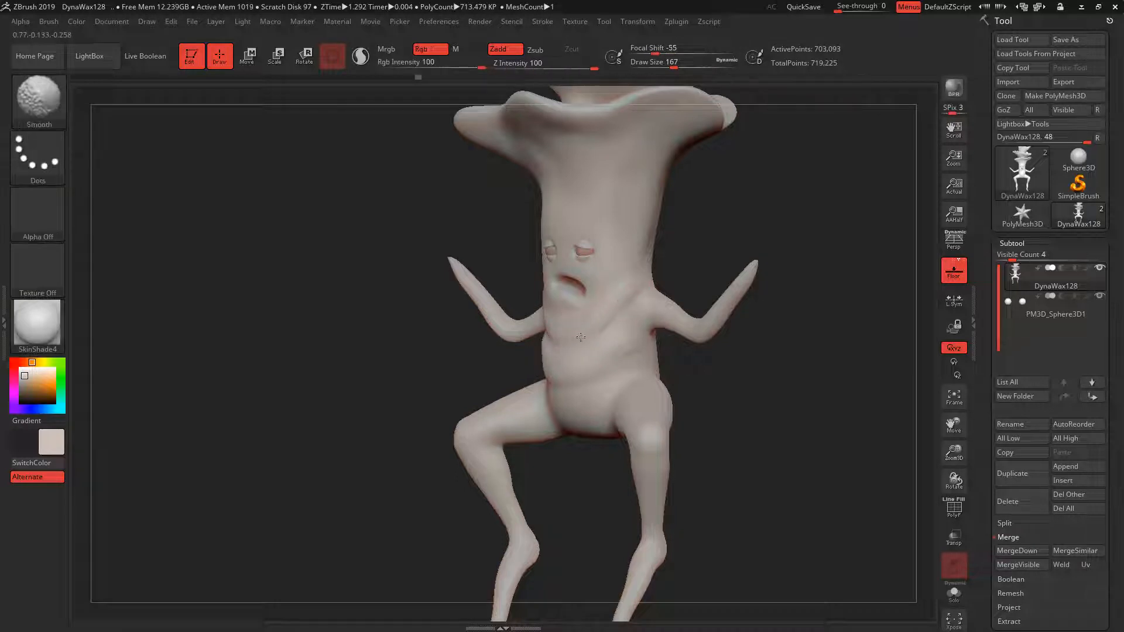
{"action": "left_click_drag", "start_coordinate": [665, 350], "coordinate": [694, 339]}
{"action": "key", "text": "shift"}
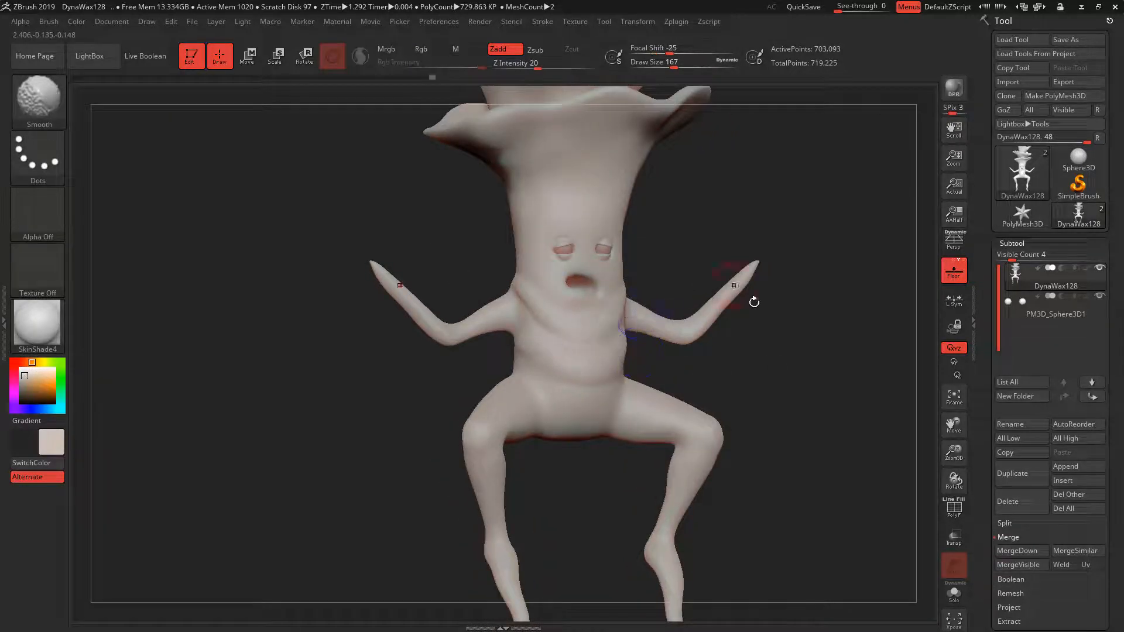
{"action": "left_click_drag", "start_coordinate": [754, 301], "coordinate": [697, 310]}
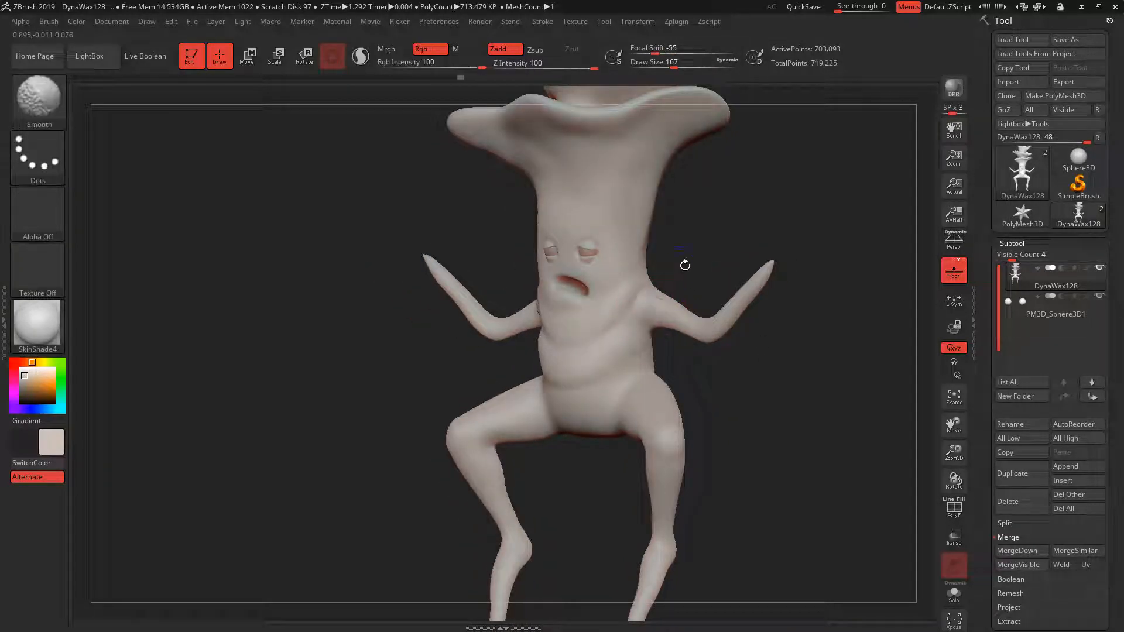
{"action": "left_click_drag", "start_coordinate": [683, 263], "coordinate": [657, 304]}
{"action": "left_click_drag", "start_coordinate": [727, 242], "coordinate": [785, 252]}
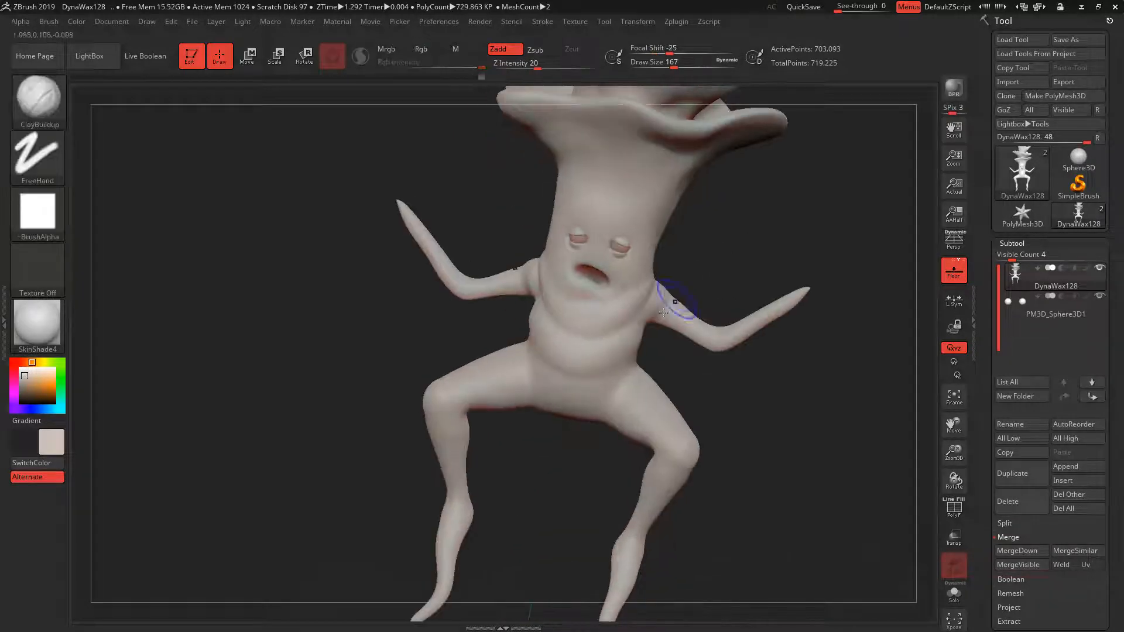
Soften the belly folds and add volume to the lower belly with ClayBuildup at draw size 324.
{"action": "left_click_drag", "start_coordinate": [629, 334], "coordinate": [603, 350], "text": "shift"}
{"action": "left_click_drag", "start_coordinate": [721, 380], "coordinate": [646, 351]}
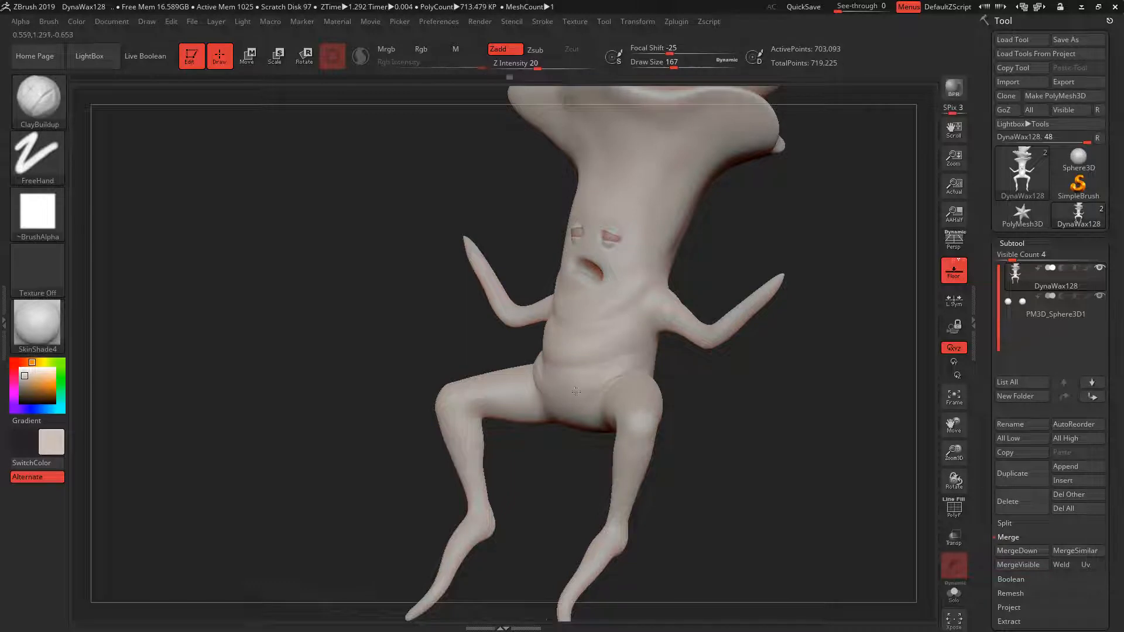
{"action": "left_click_drag", "start_coordinate": [691, 369], "coordinate": [766, 359]}
{"action": "key", "text": "space"}
{"action": "left_click", "coordinate": [553, 392]}
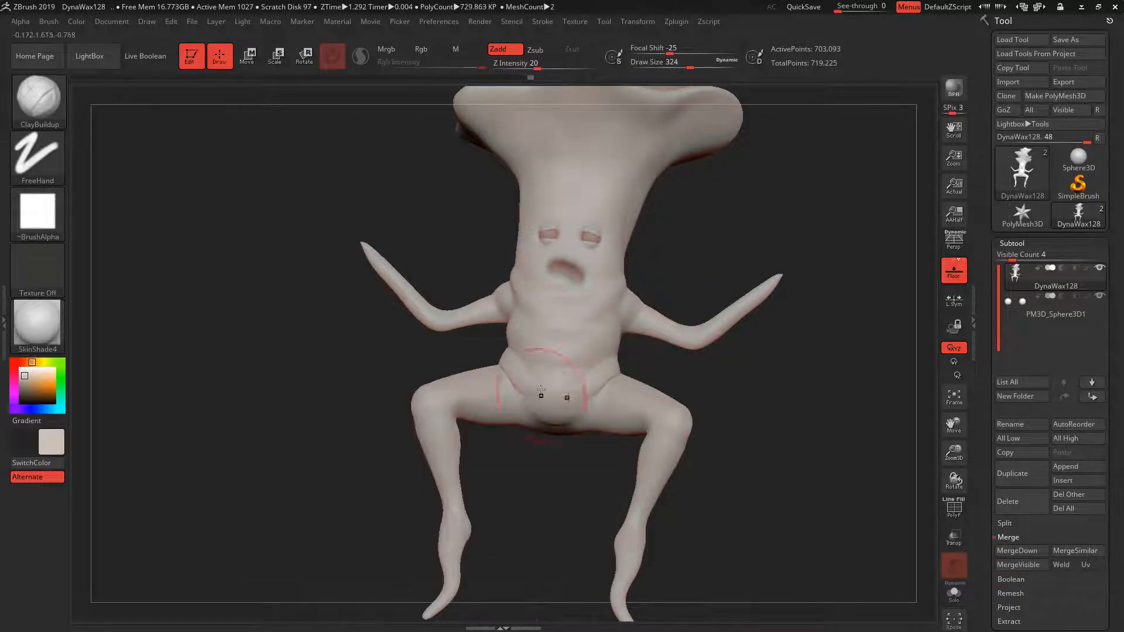
{"action": "mouse_move", "coordinate": [542, 390]}
{"action": "left_mouse_down"}
{"action": "mouse_move", "coordinate": [570, 392]}
{"action": "mouse_move", "coordinate": [571, 425]}
{"action": "left_mouse_up"}
{"action": "left_click_drag", "start_coordinate": [726, 430], "coordinate": [678, 420]}
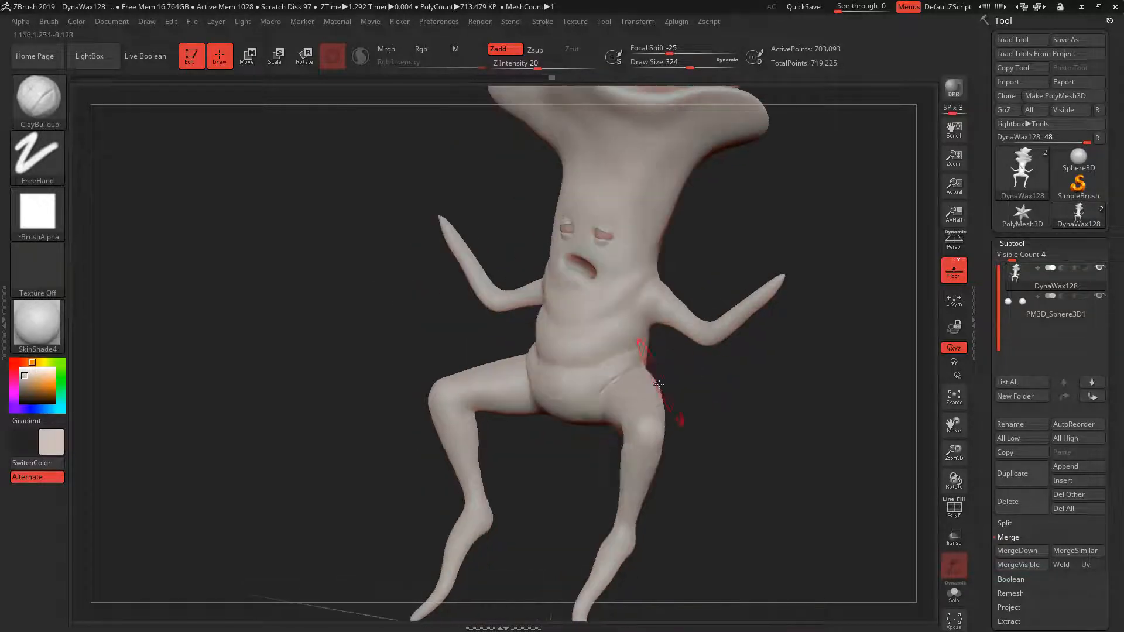
Sculpt folds along the hips and thigh tops with ClayBuildup at draw size 124 and smooth them.
{"action": "key", "text": "space"}
{"action": "left_click", "coordinate": [636, 388]}
{"action": "left_click_drag", "start_coordinate": [622, 362], "coordinate": [589, 377]}
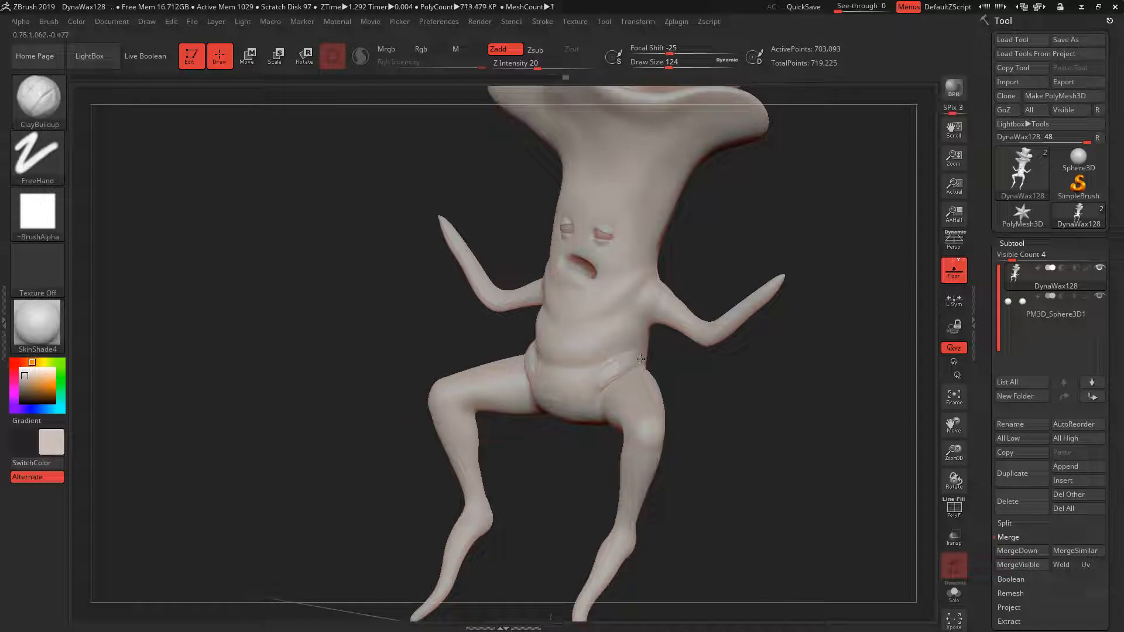
{"action": "left_click_drag", "start_coordinate": [732, 375], "coordinate": [653, 361]}
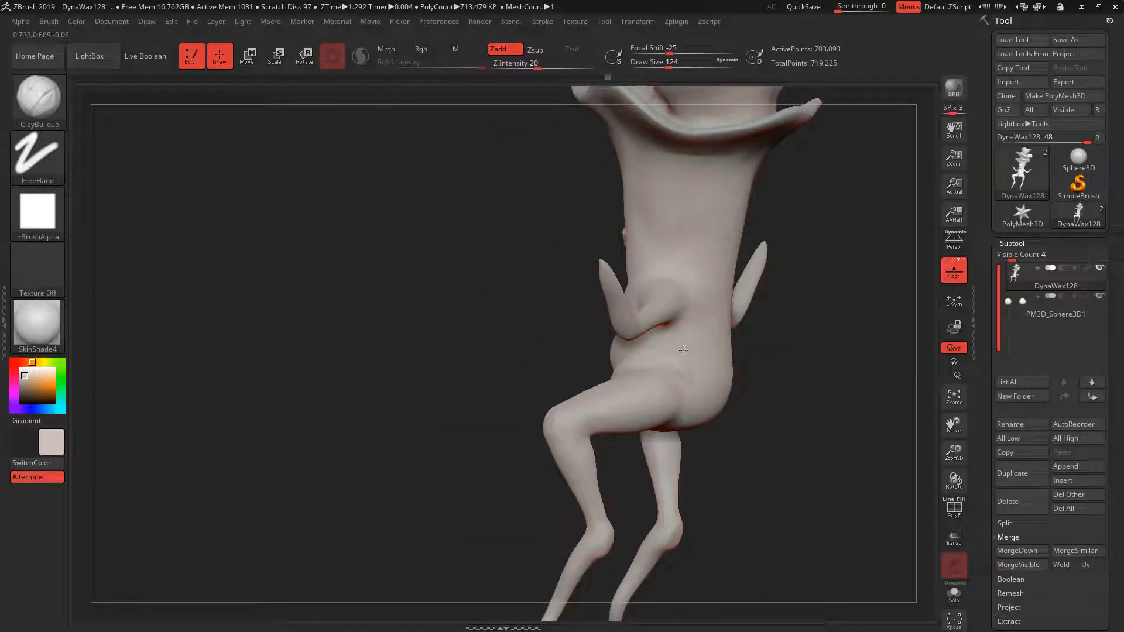
{"action": "key", "text": "shift"}
{"action": "mouse_move", "coordinate": [777, 346]}
{"action": "left_mouse_down"}
{"action": "mouse_move", "coordinate": [617, 374]}
{"action": "mouse_move", "coordinate": [561, 415]}
{"action": "left_mouse_up"}
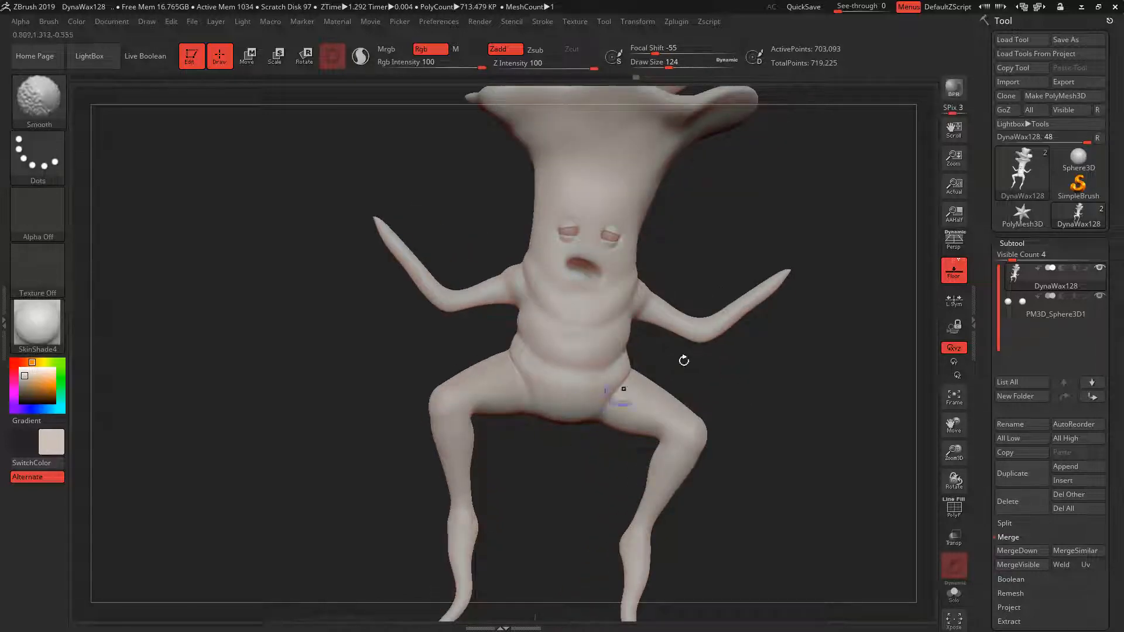
{"action": "left_click_drag", "start_coordinate": [684, 361], "coordinate": [732, 404], "text": "shift"}
{"action": "left_click_drag", "start_coordinate": [786, 454], "coordinate": [739, 395], "text": "alt"}
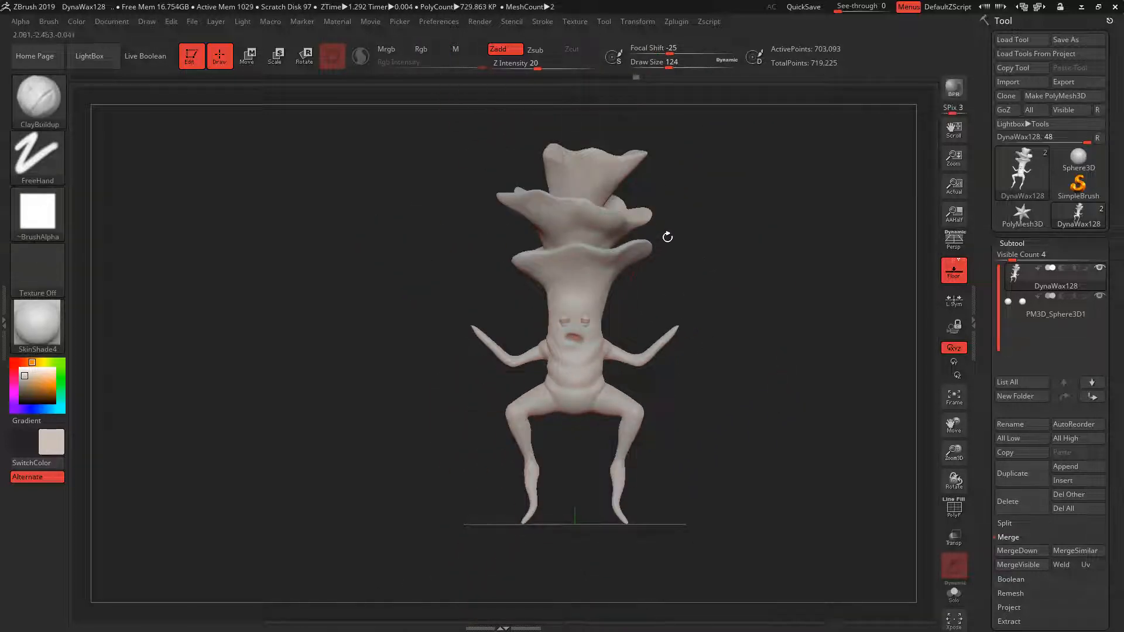
Try building vertical ridges from the forehead up the lowest flared tier with ClayBuildup.
{"action": "mouse_move", "coordinate": [736, 289]}
{"action": "left_mouse_down", "text": "alt"}
{"action": "mouse_move", "coordinate": [747, 322]}
{"action": "mouse_move", "coordinate": [730, 196]}
{"action": "left_mouse_up", "text": "alt"}
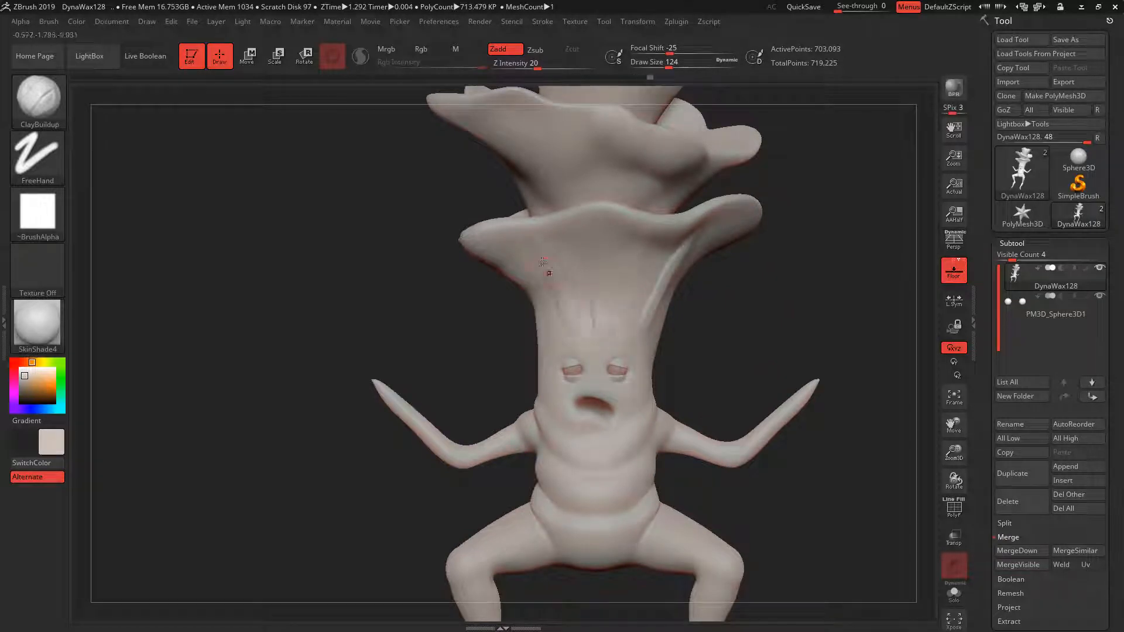
{"action": "key", "text": "shift"}
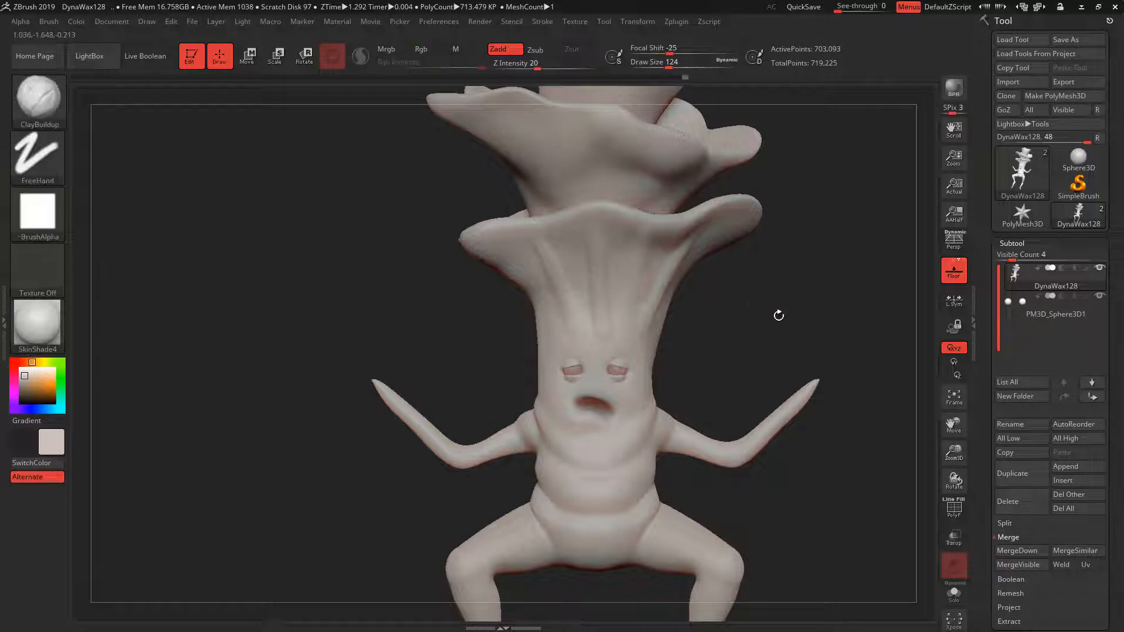
{"action": "mouse_move", "coordinate": [778, 314]}
{"action": "left_mouse_down"}
{"action": "mouse_move", "coordinate": [817, 319]}
{"action": "mouse_move", "coordinate": [790, 318]}
{"action": "left_mouse_up"}
{"action": "key", "text": "ctrl"}
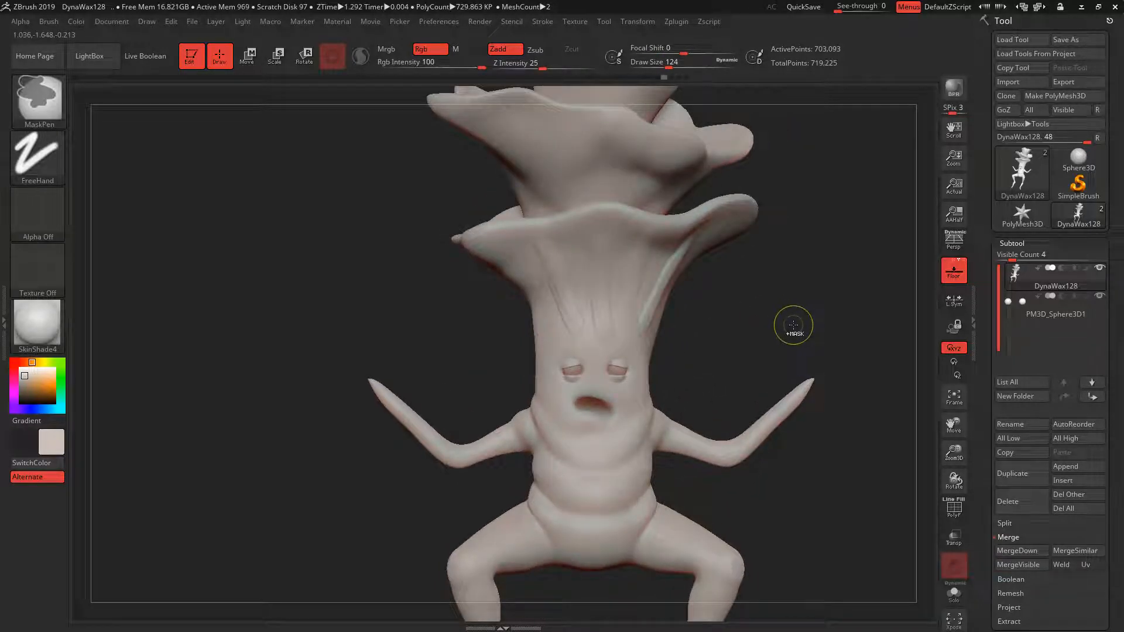
{"action": "key", "text": "ctrl+z"}
{"action": "key", "text": "ctrl+z"}
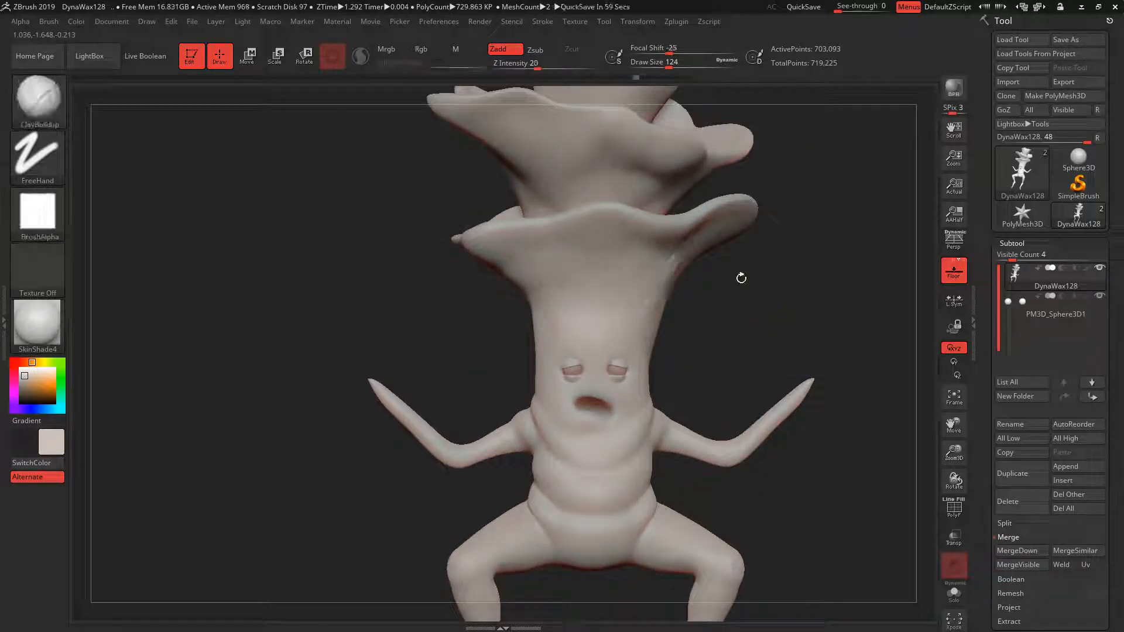
Try carving radiating grooves into the front of the lowest flared tier with the DamStandard brush.
{"action": "key", "text": "b"}
{"action": "key", "text": "d"}
{"action": "key", "text": "s"}
{"action": "left_click_drag", "start_coordinate": [773, 263], "coordinate": [769, 234]}
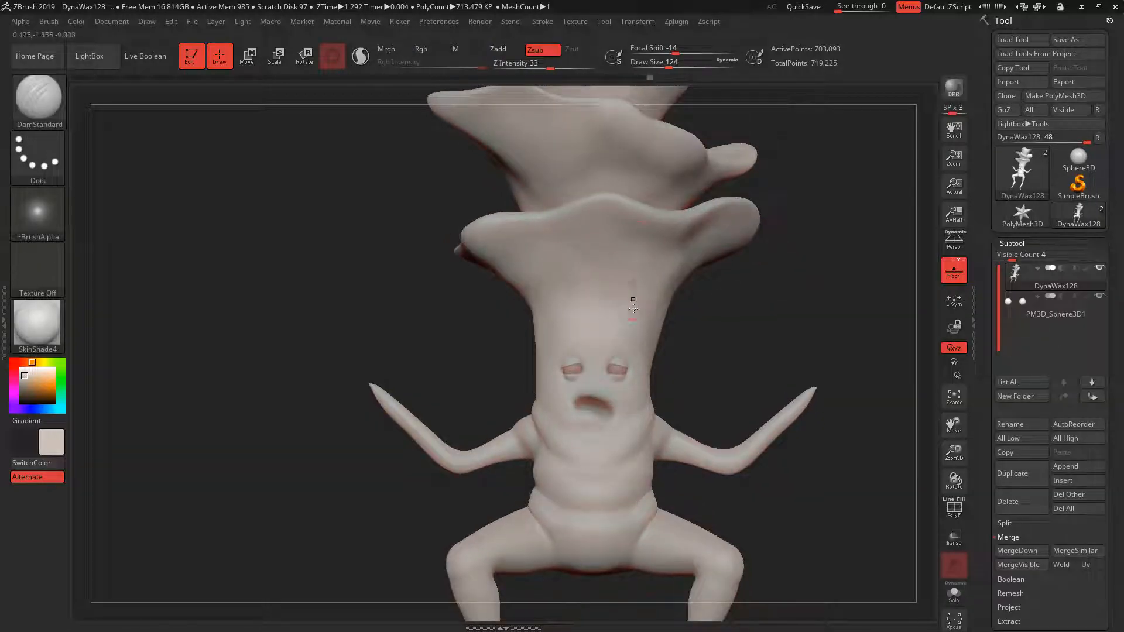
{"action": "left_click_drag", "start_coordinate": [775, 188], "coordinate": [694, 293]}
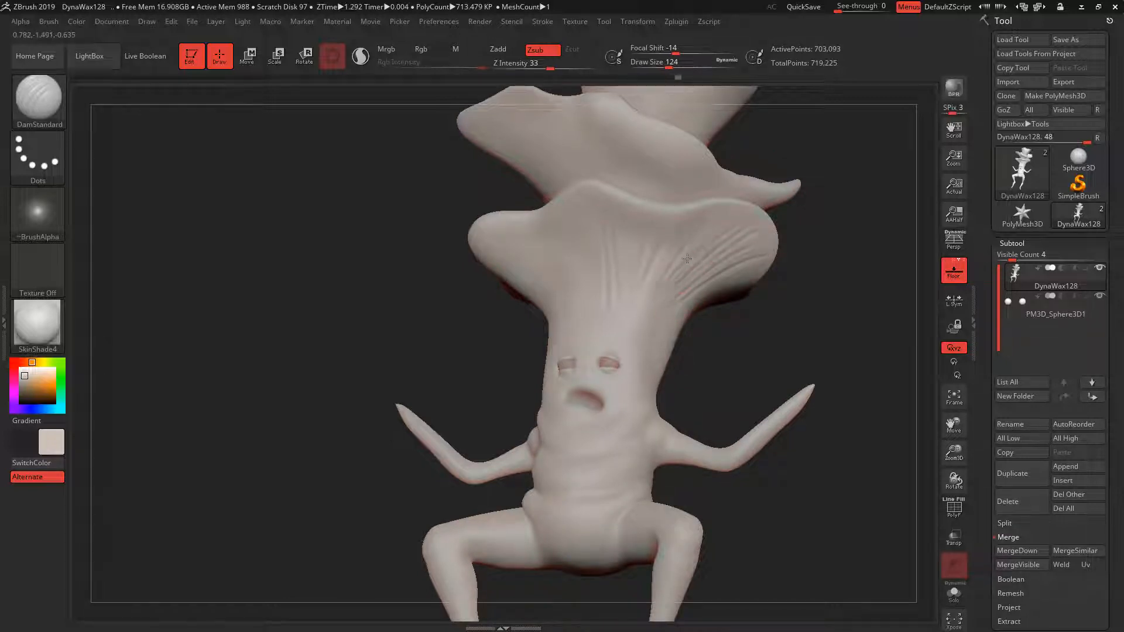
{"action": "mouse_move", "coordinate": [827, 252]}
{"action": "left_mouse_down"}
{"action": "mouse_move", "coordinate": [843, 318]}
{"action": "mouse_move", "coordinate": [836, 233]}
{"action": "mouse_move", "coordinate": [814, 423]}
{"action": "mouse_move", "coordinate": [691, 343]}
{"action": "left_mouse_up"}
{"action": "key", "text": "ctrl+z"}
{"action": "key", "text": "ctrl+z"}
{"action": "key", "text": "ctrl+z"}
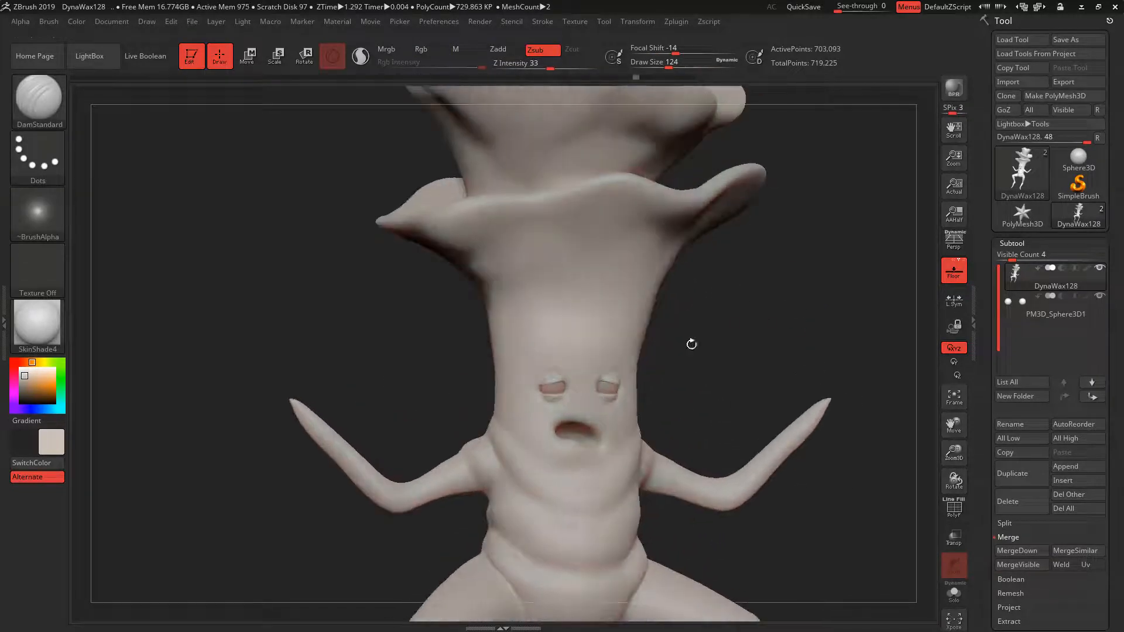
Carve small creases at the outer corners of the eyes with DamStandard and soften them.
{"action": "mouse_move", "coordinate": [750, 410]}
{"action": "left_mouse_down", "text": "alt"}
{"action": "mouse_move", "coordinate": [750, 363]}
{"action": "mouse_move", "coordinate": [758, 372]}
{"action": "mouse_move", "coordinate": [664, 396]}
{"action": "mouse_move", "coordinate": [671, 404]}
{"action": "left_mouse_up", "text": "alt"}
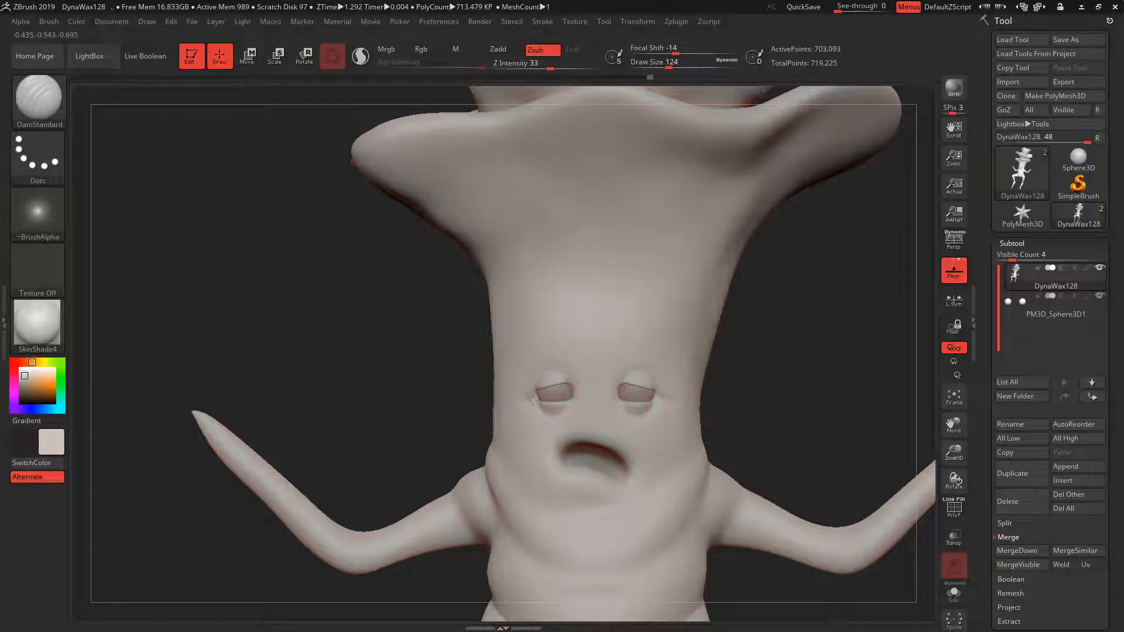
{"action": "key", "text": "shift"}
{"action": "left_click_drag", "start_coordinate": [838, 315], "coordinate": [831, 447], "text": "alt"}
{"action": "key", "text": "space"}
{"action": "mouse_move", "coordinate": [760, 442]}
{"action": "left_mouse_down"}
{"action": "mouse_move", "coordinate": [740, 418]}
{"action": "mouse_move", "coordinate": [775, 420]}
{"action": "mouse_move", "coordinate": [789, 439]}
{"action": "mouse_move", "coordinate": [778, 437]}
{"action": "mouse_move", "coordinate": [803, 347]}
{"action": "mouse_move", "coordinate": [808, 392]}
{"action": "mouse_move", "coordinate": [812, 328]}
{"action": "mouse_move", "coordinate": [793, 349]}
{"action": "mouse_move", "coordinate": [748, 328]}
{"action": "mouse_move", "coordinate": [730, 343]}
{"action": "left_mouse_up"}
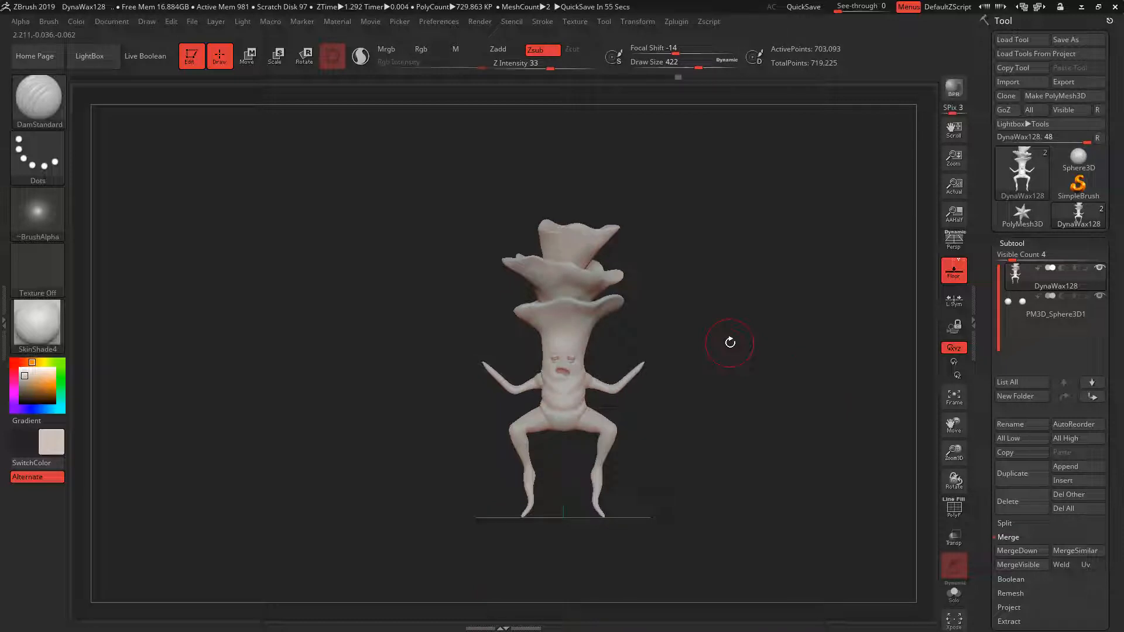
Build up ring-like skin folds around the lower legs and feet with ClayBuildup at draw size 112.
{"action": "mouse_move", "coordinate": [743, 293]}
{"action": "left_mouse_down", "text": "alt"}
{"action": "mouse_move", "coordinate": [660, 364]}
{"action": "mouse_move", "coordinate": [665, 404]}
{"action": "mouse_move", "coordinate": [641, 405]}
{"action": "left_mouse_up", "text": "alt"}
{"action": "key", "text": "b"}
{"action": "key", "text": "b"}
{"action": "key", "text": "space"}
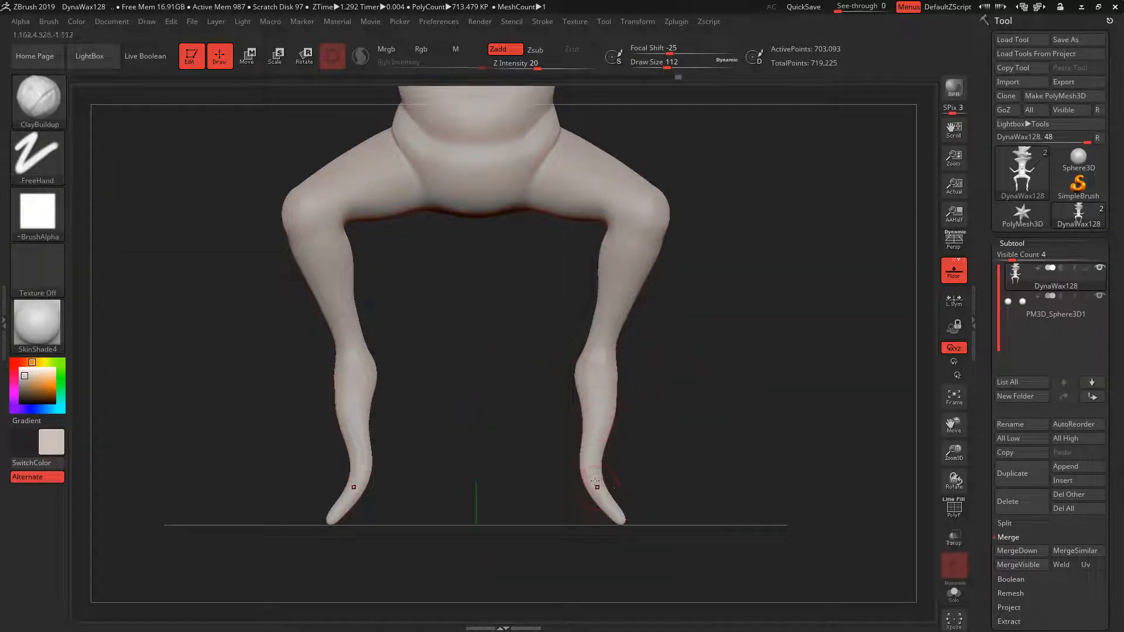
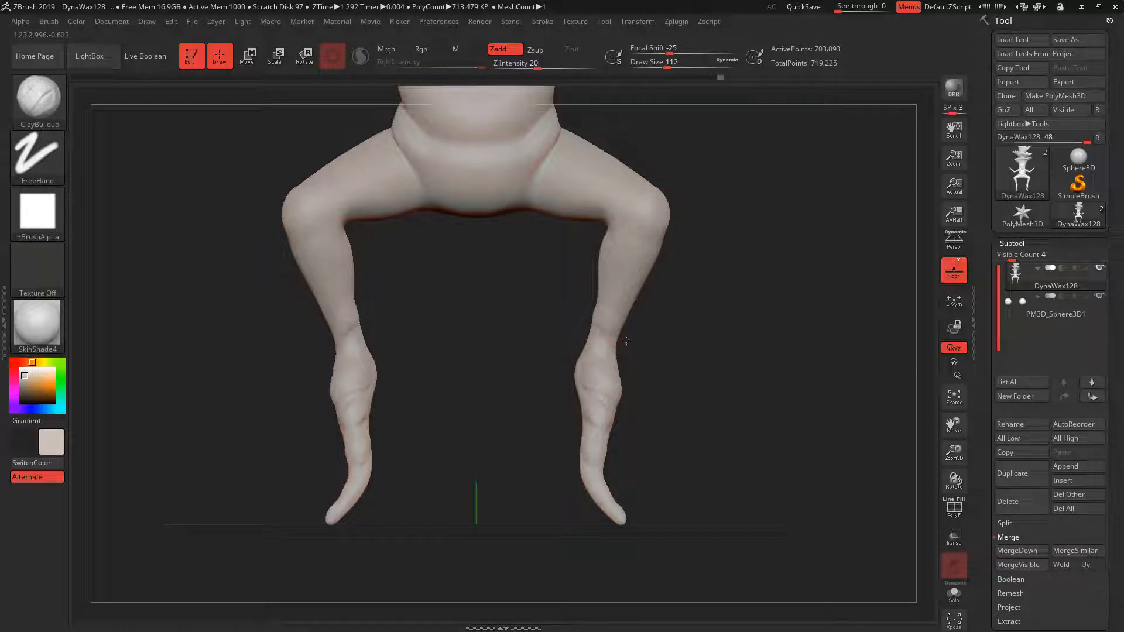
{"action": "left_click_drag", "start_coordinate": [633, 264], "coordinate": [725, 158]}
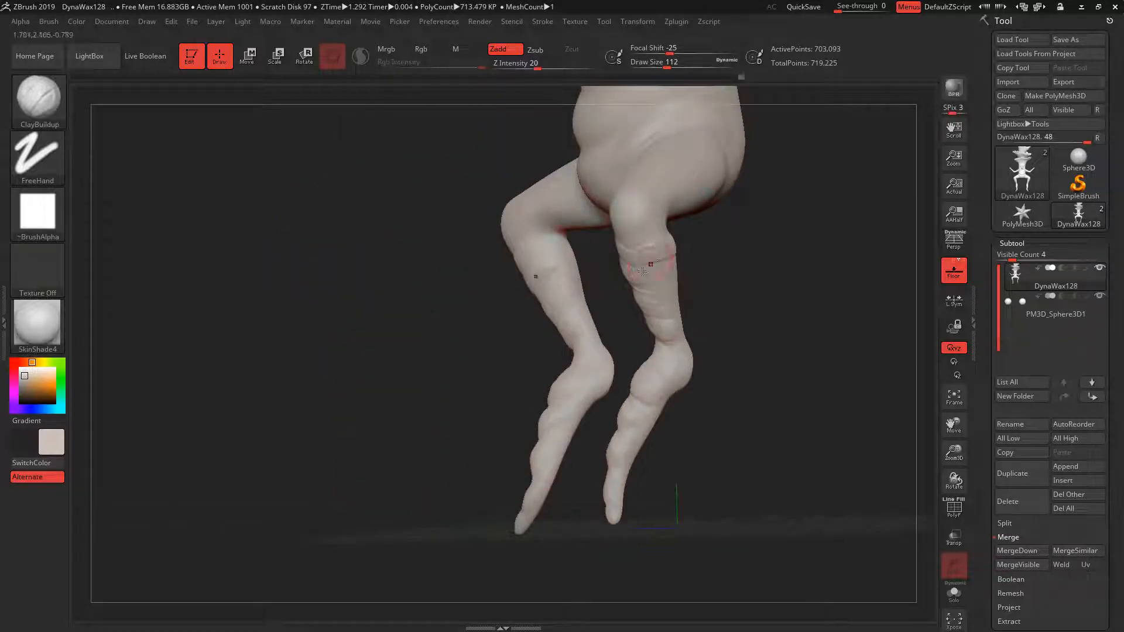
{"action": "left_click_drag", "start_coordinate": [706, 299], "coordinate": [649, 246]}
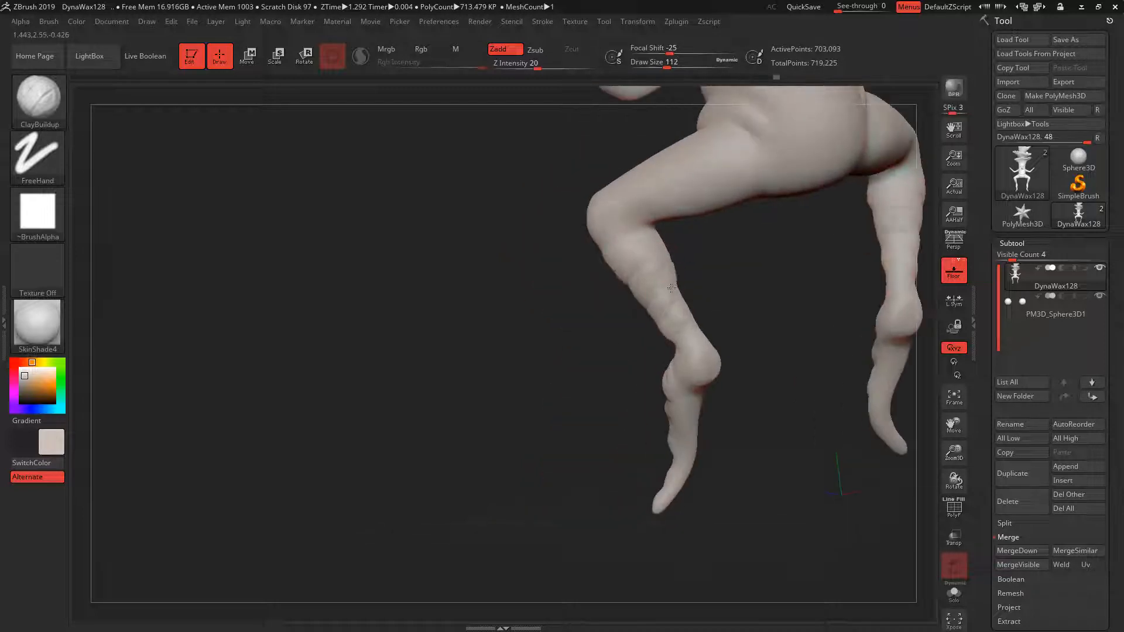
Smooth the ring folds on the lower legs with the draw size set to 324.
{"action": "mouse_move", "coordinate": [710, 319]}
{"action": "left_mouse_down"}
{"action": "mouse_move", "coordinate": [831, 241]}
{"action": "mouse_move", "coordinate": [803, 240]}
{"action": "left_mouse_up"}
{"action": "key", "text": "space"}
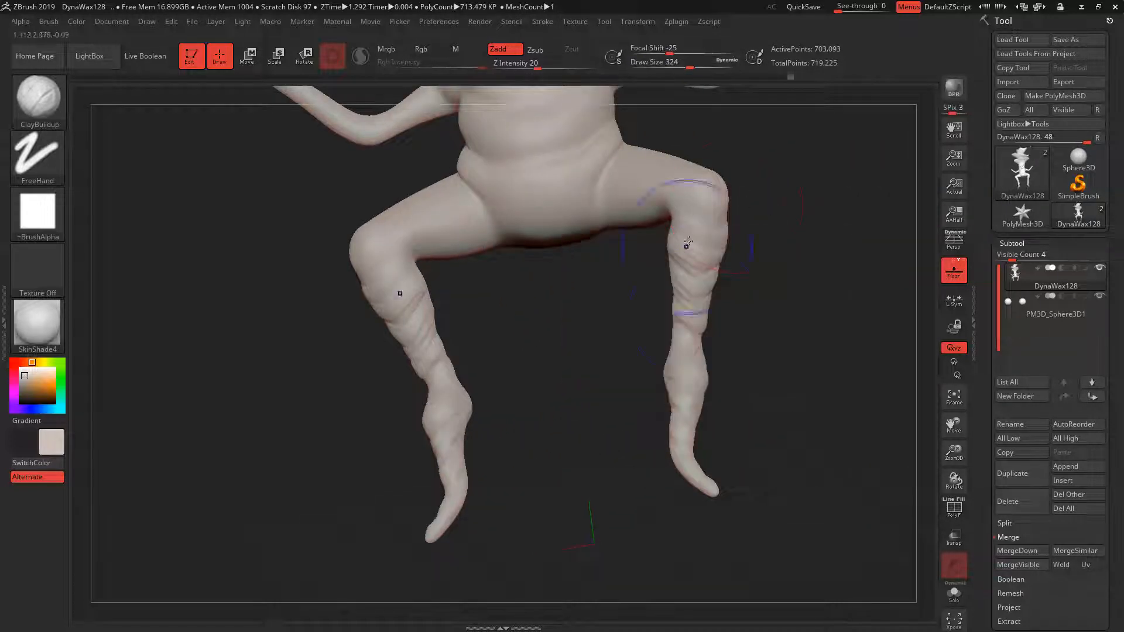
{"action": "mouse_move", "coordinate": [688, 247]}
{"action": "left_mouse_down", "text": "shift"}
{"action": "mouse_move", "coordinate": [691, 371]}
{"action": "mouse_move", "coordinate": [691, 334]}
{"action": "left_mouse_up", "text": "shift"}
{"action": "mouse_move", "coordinate": [778, 293]}
{"action": "left_mouse_down"}
{"action": "mouse_move", "coordinate": [711, 273]}
{"action": "mouse_move", "coordinate": [717, 356]}
{"action": "left_mouse_up"}
{"action": "left_click_drag", "start_coordinate": [796, 213], "coordinate": [849, 264]}
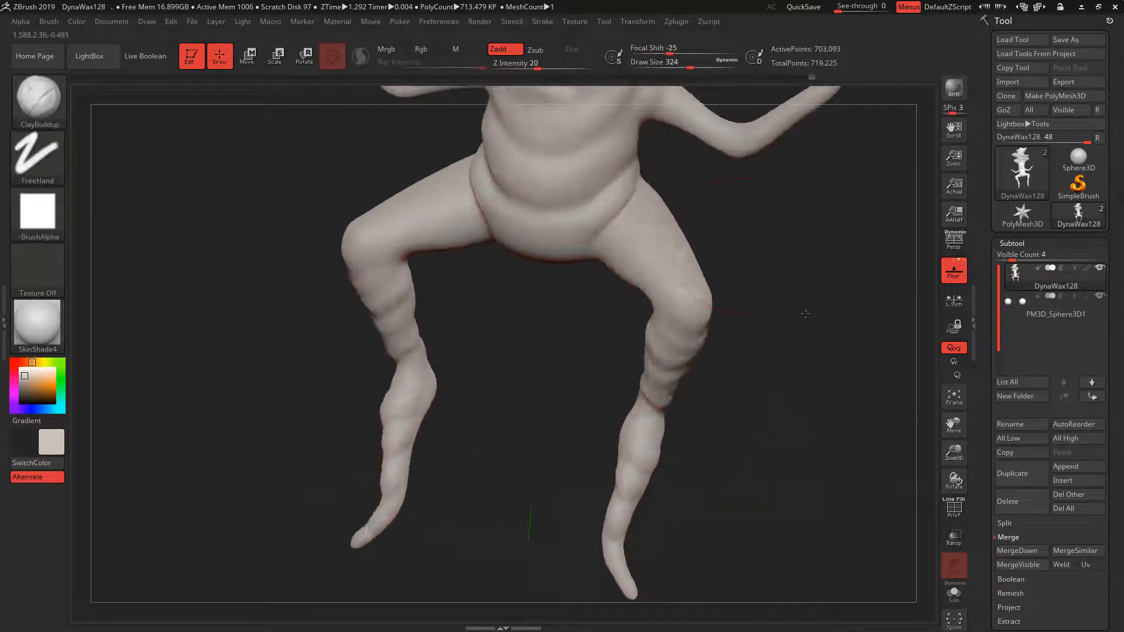
Add ring-like folds around the knees and thighs, front and back, with ClayBuildup at draw size 182.
{"action": "key", "text": "space"}
{"action": "left_click_drag", "start_coordinate": [686, 284], "coordinate": [673, 283]}
{"action": "mouse_move", "coordinate": [757, 229]}
{"action": "left_mouse_down"}
{"action": "mouse_move", "coordinate": [688, 251]}
{"action": "mouse_move", "coordinate": [677, 234]}
{"action": "mouse_move", "coordinate": [736, 213]}
{"action": "mouse_move", "coordinate": [650, 194]}
{"action": "left_mouse_up"}
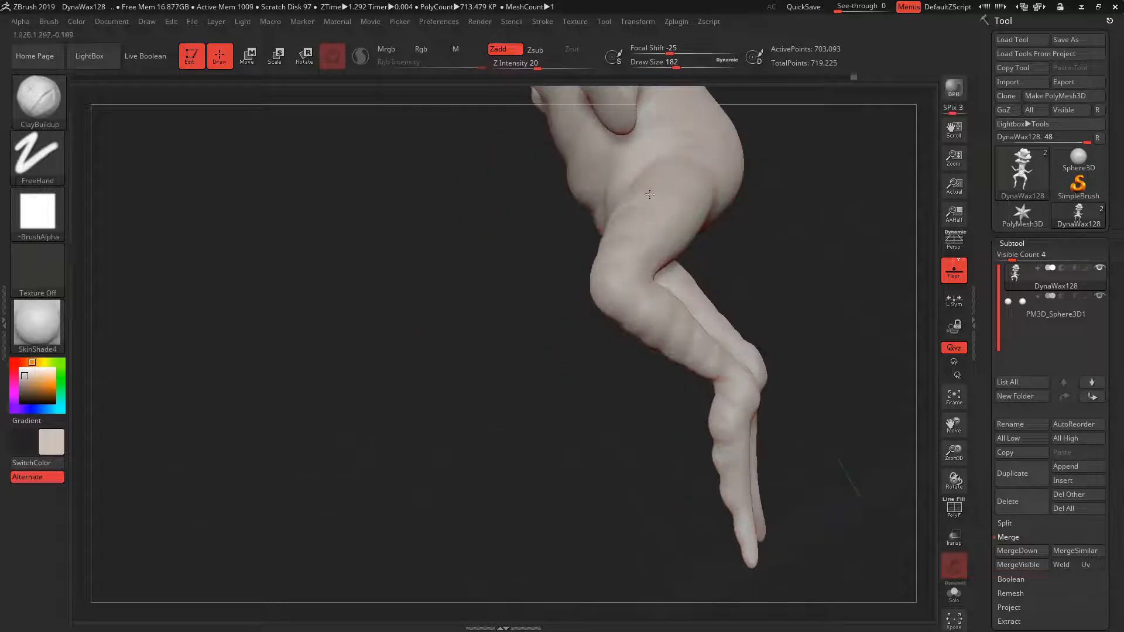
{"action": "left_click_drag", "start_coordinate": [805, 229], "coordinate": [746, 214]}
{"action": "left_click_drag", "start_coordinate": [692, 199], "coordinate": [694, 247]}
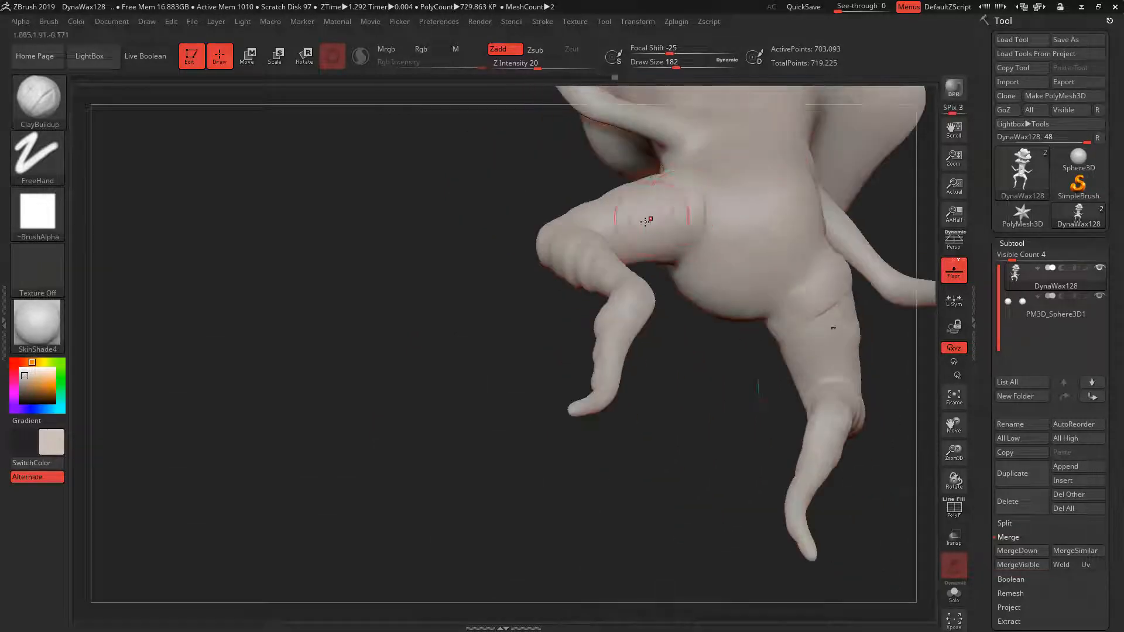
{"action": "left_click_drag", "start_coordinate": [649, 214], "coordinate": [662, 255]}
{"action": "left_click_drag", "start_coordinate": [615, 222], "coordinate": [627, 268]}
Smooth the thigh folds from behind and above so they blend into the legs.
{"action": "left_click_drag", "start_coordinate": [687, 211], "coordinate": [774, 236], "text": "shift"}
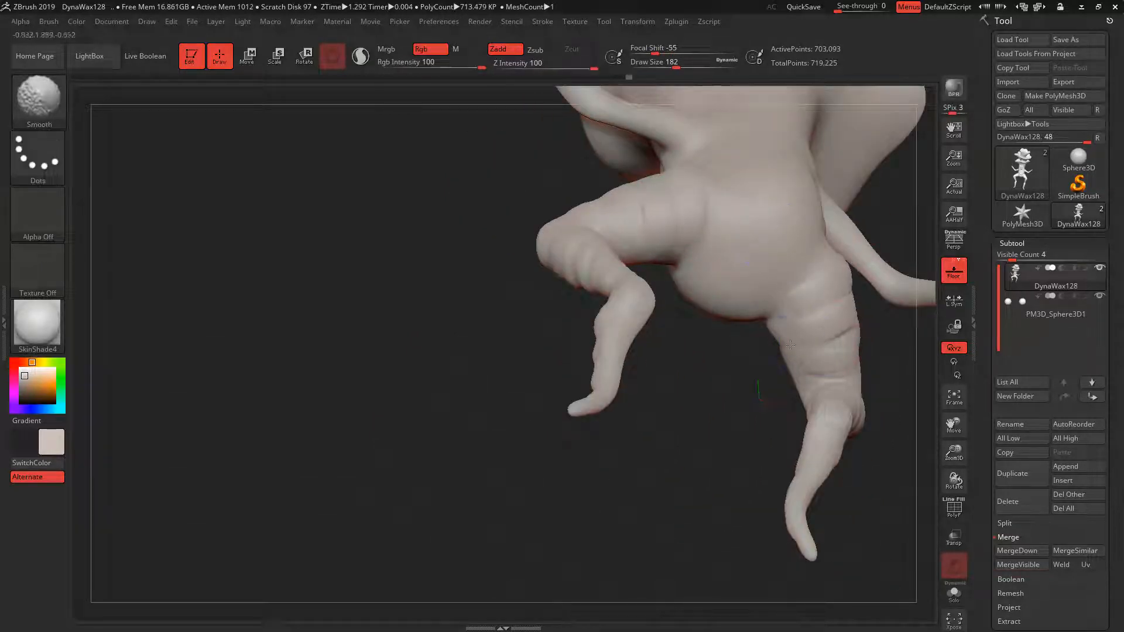
{"action": "mouse_move", "coordinate": [896, 352]}
{"action": "left_mouse_down"}
{"action": "mouse_move", "coordinate": [783, 408]}
{"action": "mouse_move", "coordinate": [726, 398]}
{"action": "left_mouse_up"}
{"action": "left_click_drag", "start_coordinate": [806, 187], "coordinate": [799, 158], "text": "shift"}
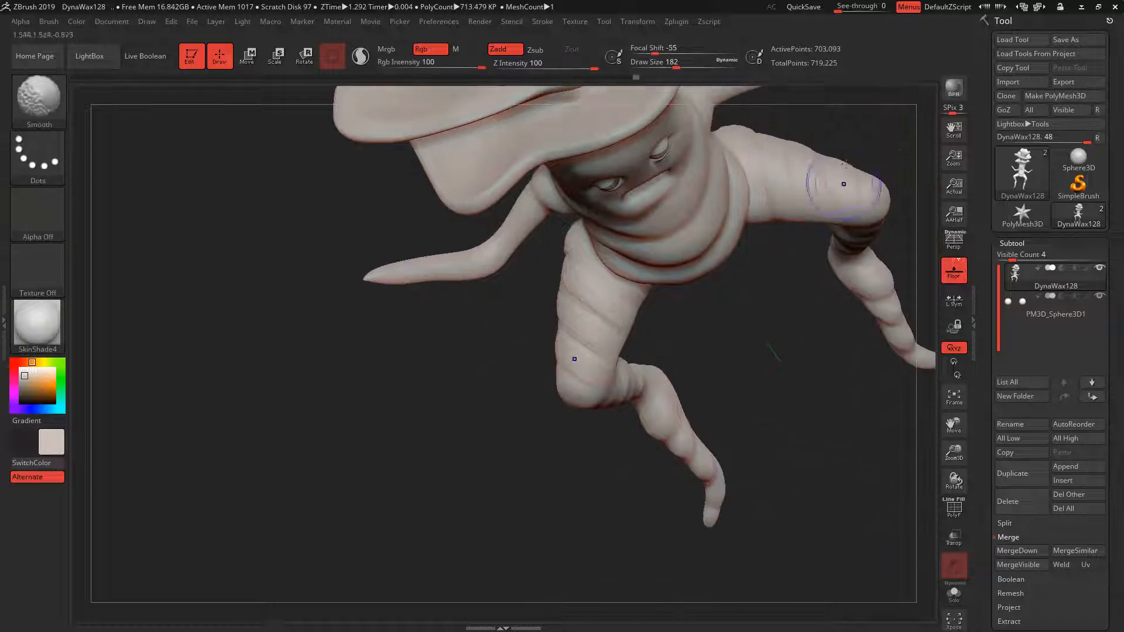
{"action": "mouse_move", "coordinate": [836, 115]}
{"action": "left_mouse_down"}
{"action": "mouse_move", "coordinate": [871, 140]}
{"action": "mouse_move", "coordinate": [820, 123]}
{"action": "mouse_move", "coordinate": [785, 214]}
{"action": "left_mouse_up"}
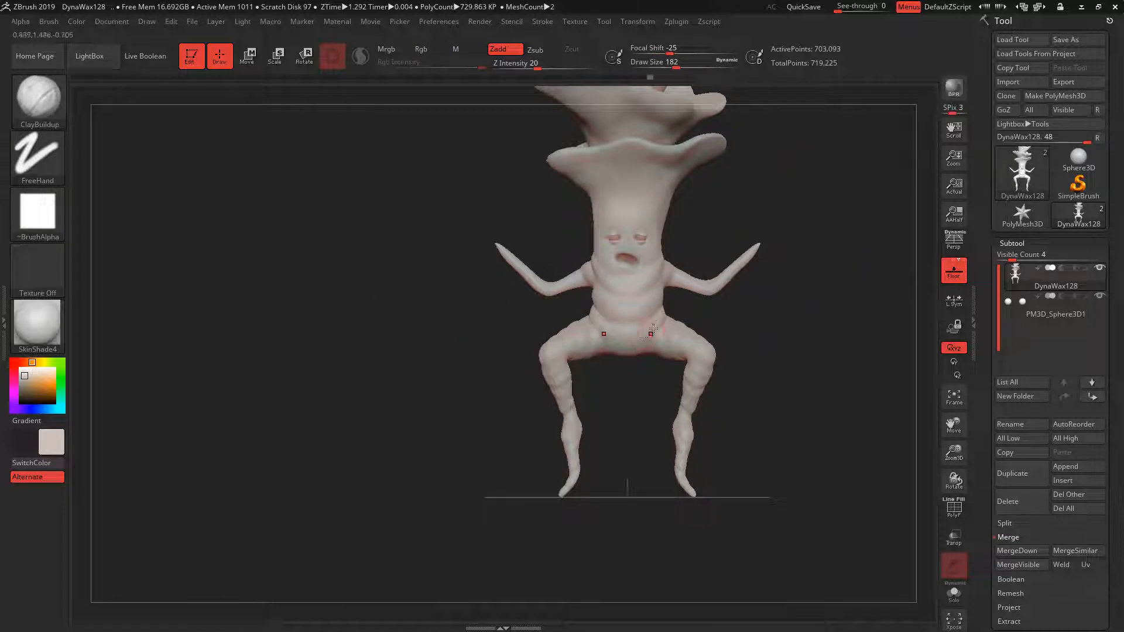
Smooth the skin folds across the lower belly and hips.
{"action": "left_click_drag", "start_coordinate": [643, 436], "coordinate": [639, 373]}
{"action": "key", "text": "shift"}
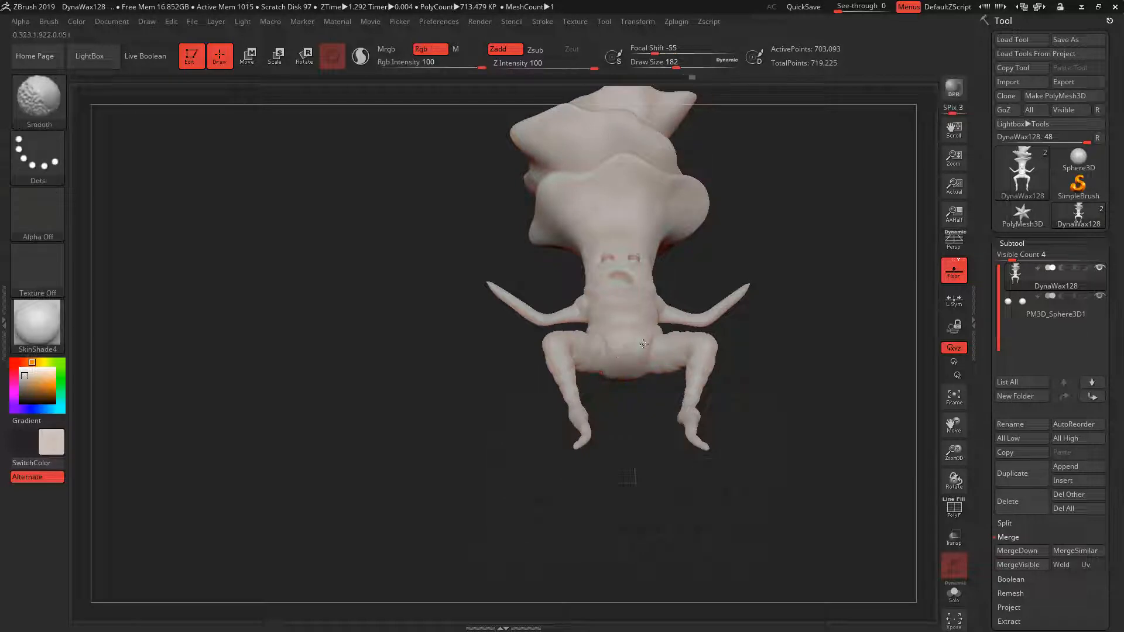
{"action": "mouse_move", "coordinate": [657, 344]}
{"action": "left_mouse_down"}
{"action": "mouse_move", "coordinate": [735, 313]}
{"action": "mouse_move", "coordinate": [784, 319]}
{"action": "mouse_move", "coordinate": [765, 365]}
{"action": "mouse_move", "coordinate": [768, 328]}
{"action": "mouse_move", "coordinate": [796, 311]}
{"action": "mouse_move", "coordinate": [737, 248]}
{"action": "mouse_move", "coordinate": [724, 460]}
{"action": "left_mouse_up"}
Stretch both arm tips outward and bend them down into hooks with the Move brush at draw size 318.
{"action": "key", "text": "space"}
{"action": "left_click_drag", "start_coordinate": [725, 302], "coordinate": [731, 300]}
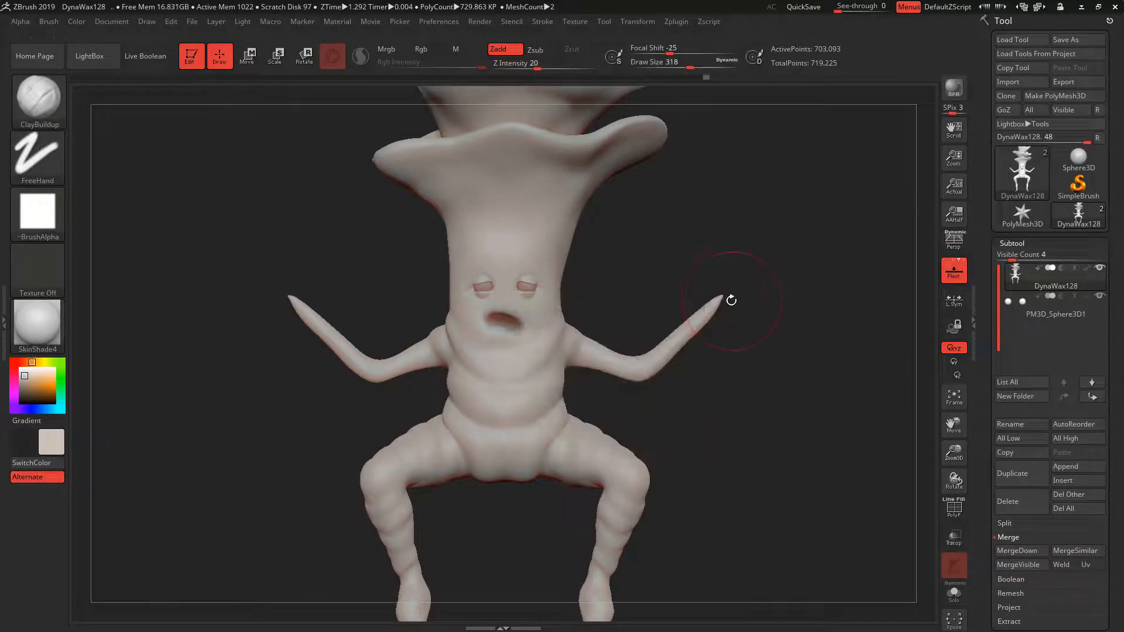
{"action": "key", "text": "b"}
{"action": "key", "text": "m"}
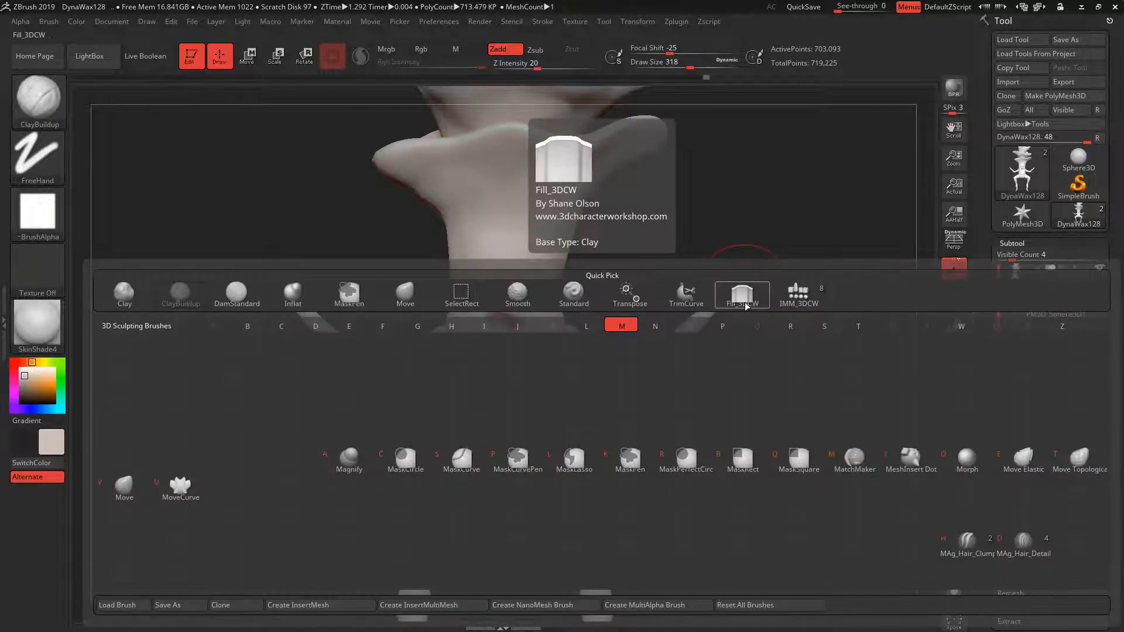
{"action": "key", "text": "v"}
{"action": "mouse_move", "coordinate": [720, 298]}
{"action": "left_mouse_down"}
{"action": "mouse_move", "coordinate": [783, 295]}
{"action": "mouse_move", "coordinate": [761, 307]}
{"action": "mouse_move", "coordinate": [778, 322]}
{"action": "mouse_move", "coordinate": [767, 346]}
{"action": "mouse_move", "coordinate": [747, 297]}
{"action": "mouse_move", "coordinate": [766, 313]}
{"action": "left_mouse_up"}
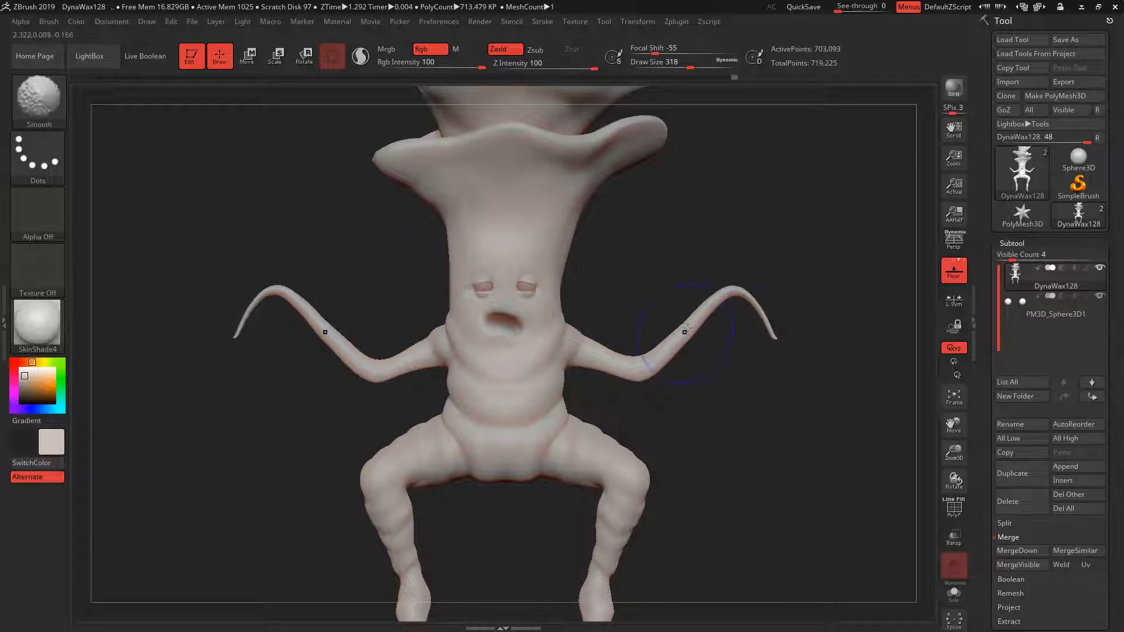
{"action": "mouse_move", "coordinate": [743, 182]}
{"action": "left_mouse_down"}
{"action": "mouse_move", "coordinate": [739, 252]}
{"action": "mouse_move", "coordinate": [633, 243]}
{"action": "mouse_move", "coordinate": [735, 223]}
{"action": "left_mouse_up"}
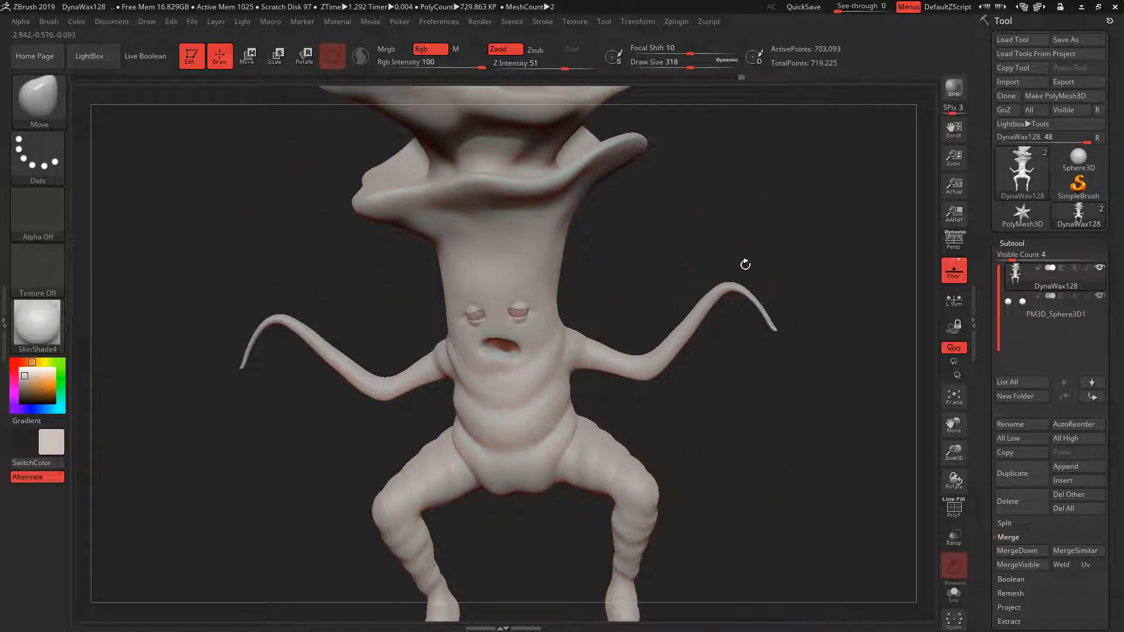
Add a curved tube finger rising from each wrist bend with CurveTube and fuse it into the arm mesh.
{"action": "left_click_drag", "start_coordinate": [746, 264], "coordinate": [661, 102]}
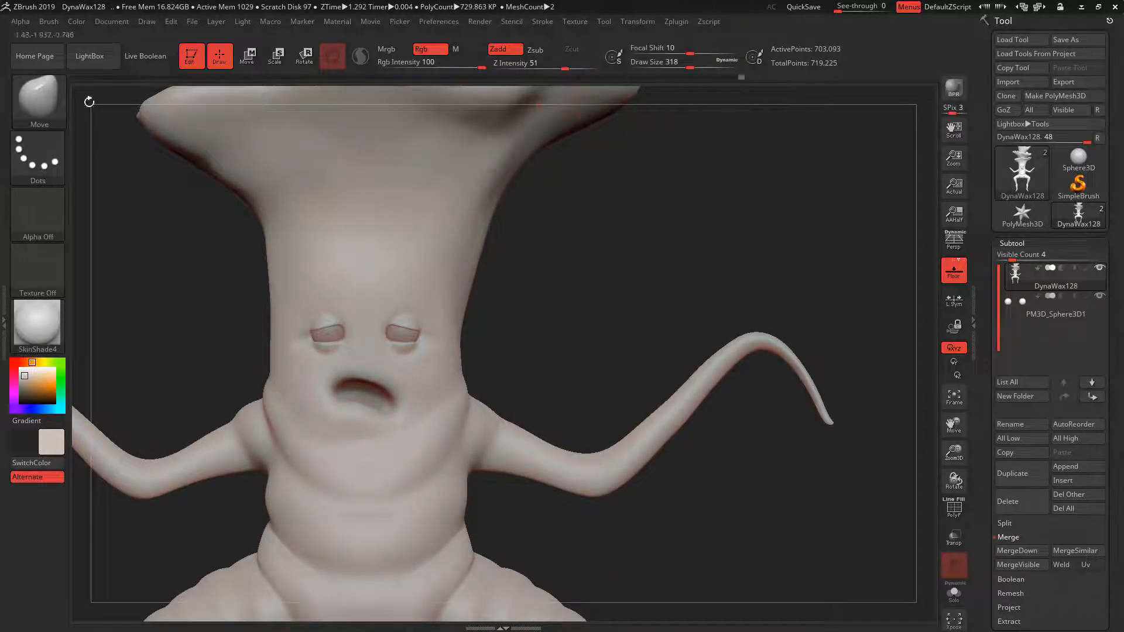
{"action": "left_click", "coordinate": [40, 101]}
{"action": "left_click", "coordinate": [618, 247]}
{"action": "key", "text": "space"}
{"action": "left_click_drag", "start_coordinate": [756, 272], "coordinate": [724, 273]}
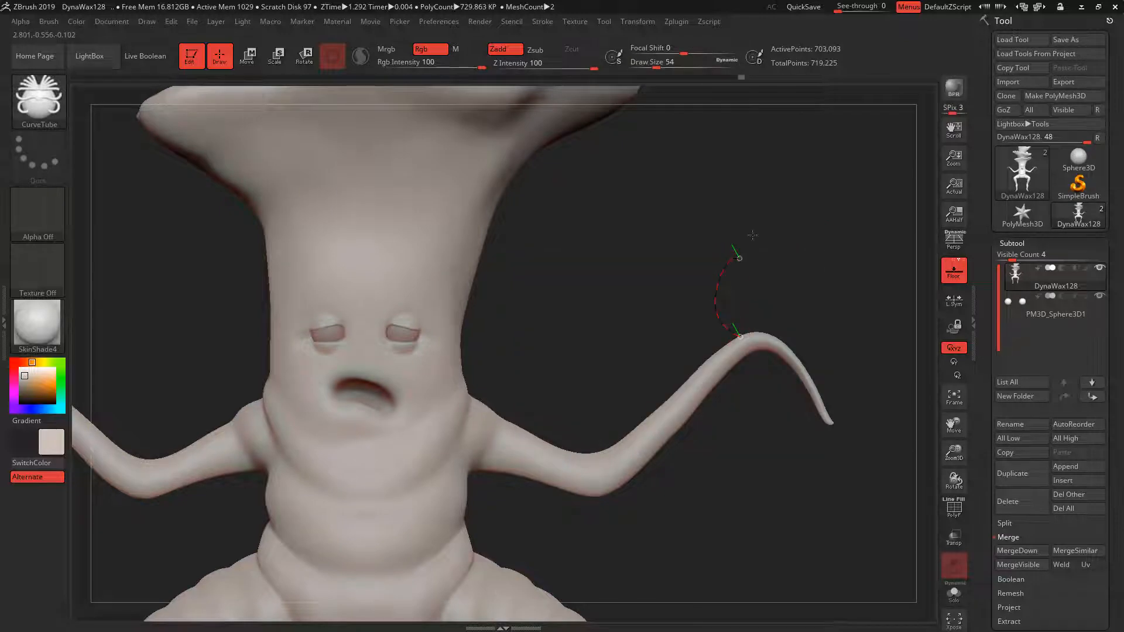
{"action": "left_click_drag", "start_coordinate": [752, 235], "coordinate": [754, 233]}
{"action": "key", "text": "ctrl+z"}
{"action": "key", "text": "space"}
{"action": "left_click_drag", "start_coordinate": [729, 318], "coordinate": [726, 318]}
{"action": "left_click_drag", "start_coordinate": [793, 241], "coordinate": [770, 318]}
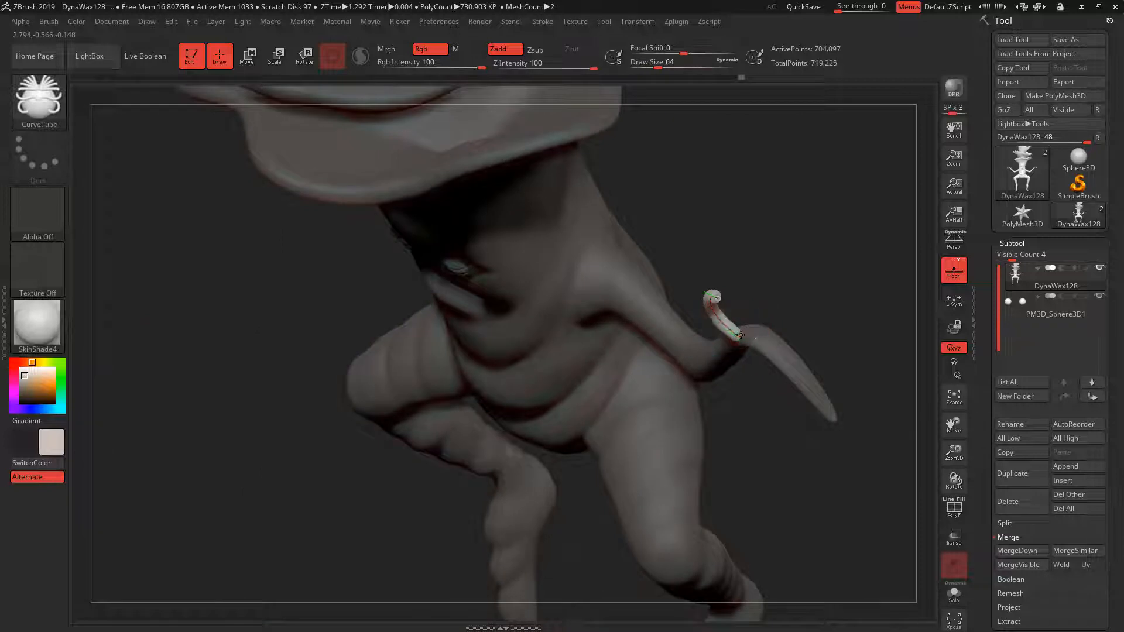
{"action": "left_click_drag", "start_coordinate": [728, 282], "coordinate": [733, 310]}
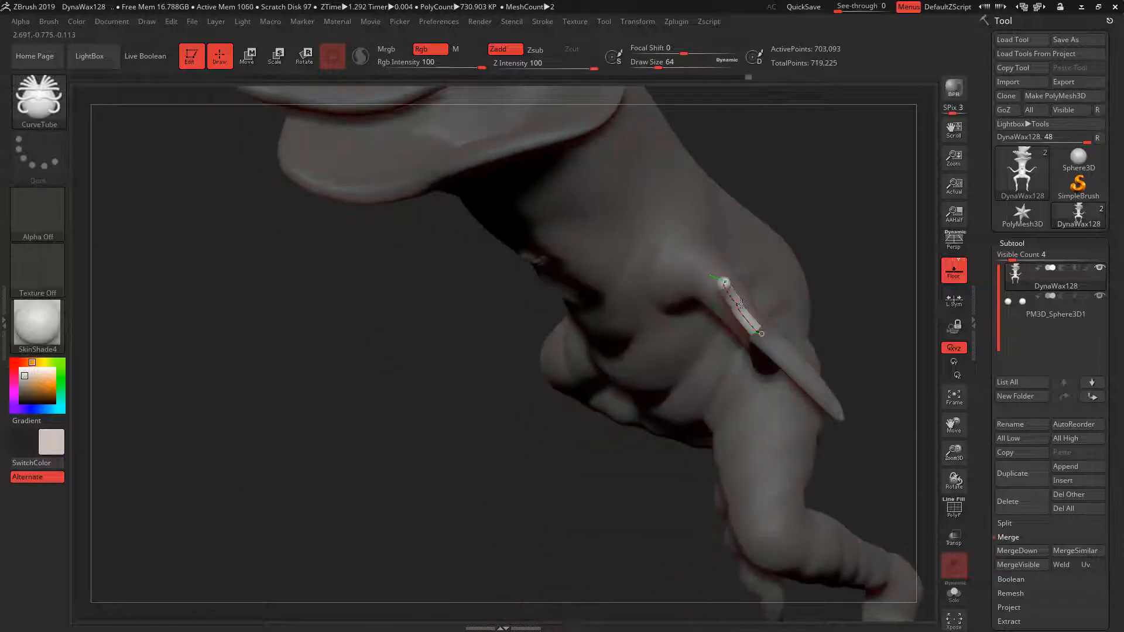
{"action": "mouse_move", "coordinate": [833, 241]}
{"action": "left_mouse_down"}
{"action": "mouse_move", "coordinate": [816, 228]}
{"action": "mouse_move", "coordinate": [866, 266]}
{"action": "left_mouse_up"}
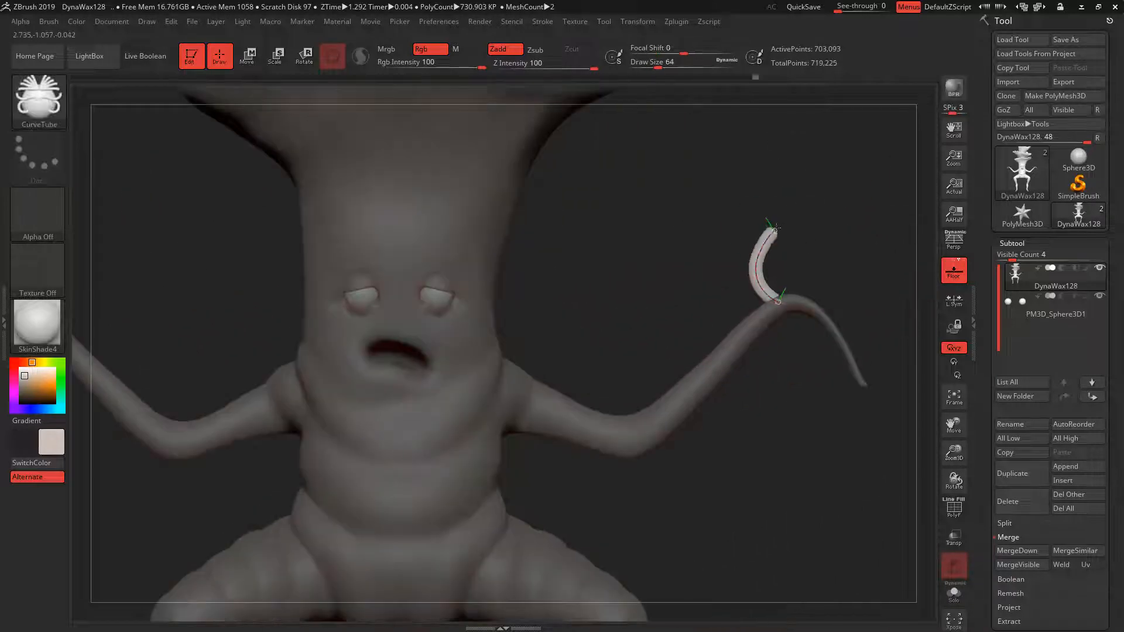
{"action": "left_click_drag", "start_coordinate": [775, 298], "coordinate": [782, 300]}
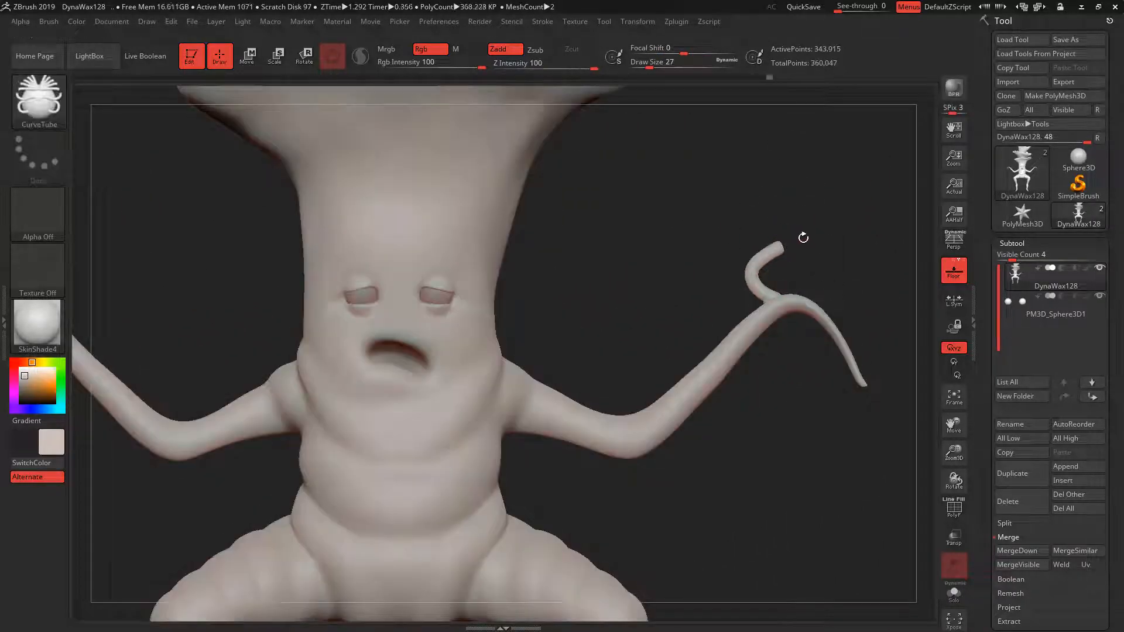
Smooth the joint between the new finger and the wrist with the draw size set to 116.
{"action": "key", "text": "space"}
{"action": "left_click_drag", "start_coordinate": [805, 240], "coordinate": [800, 241]}
{"action": "left_click_drag", "start_coordinate": [769, 297], "coordinate": [779, 292], "text": "shift"}
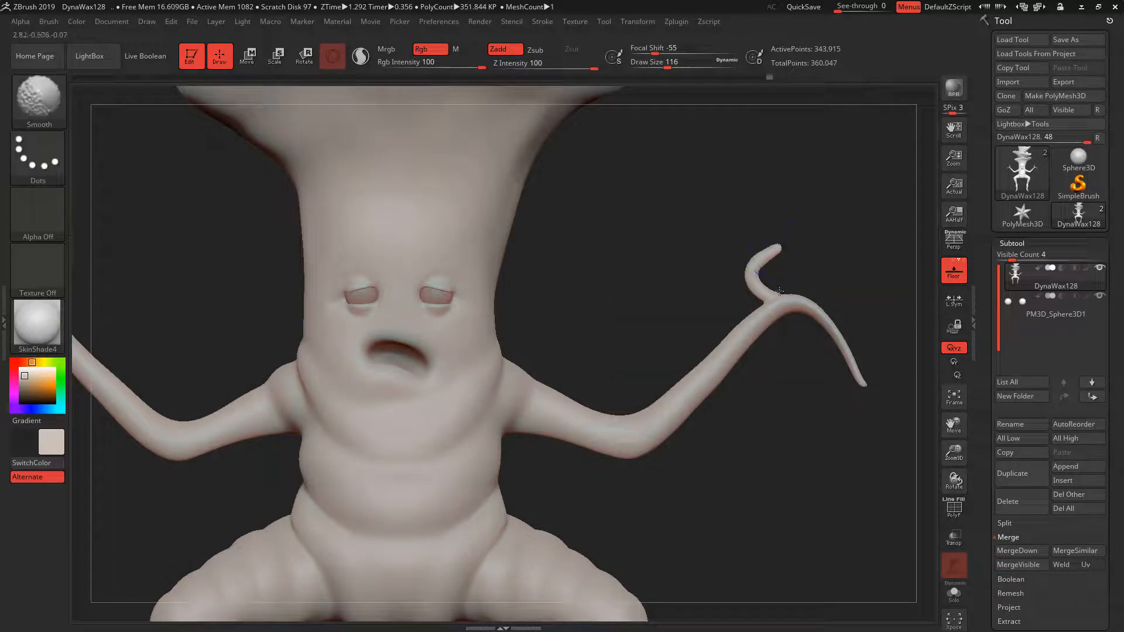
{"action": "left_click_drag", "start_coordinate": [811, 234], "coordinate": [779, 243]}
Add a short tube spur below each elbow with CurveTube at draw size 64, fuse it and smooth the joint.
{"action": "left_click_drag", "start_coordinate": [609, 436], "coordinate": [598, 492]}
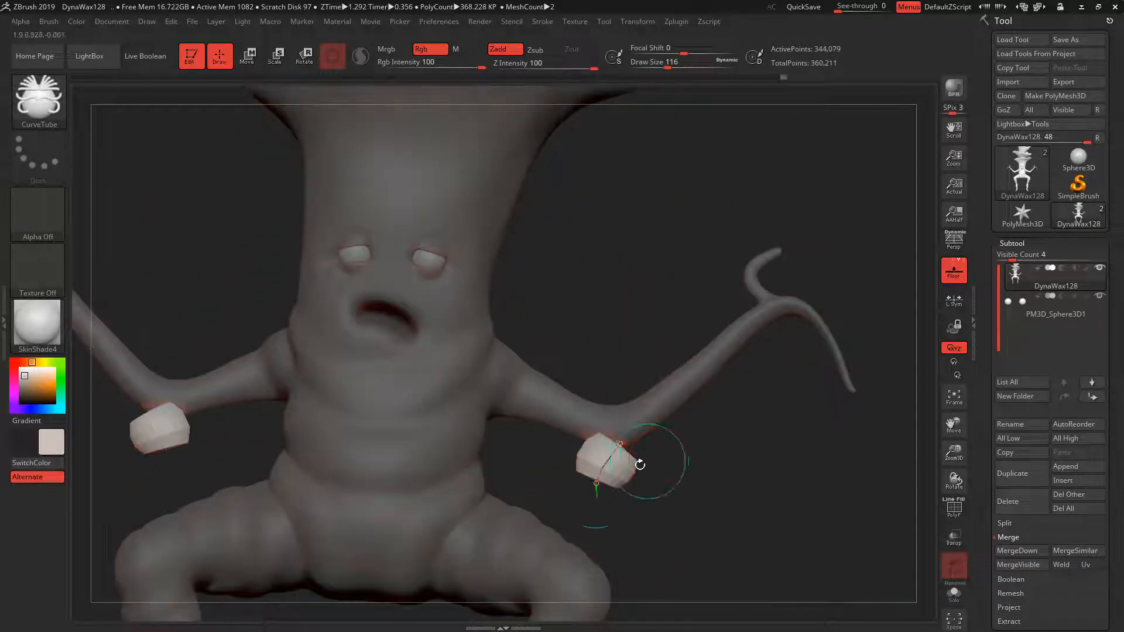
{"action": "key", "text": "ctrl+z"}
{"action": "key", "text": "space"}
{"action": "mouse_move", "coordinate": [649, 426]}
{"action": "left_mouse_down"}
{"action": "mouse_move", "coordinate": [596, 479]}
{"action": "mouse_move", "coordinate": [620, 440]}
{"action": "mouse_move", "coordinate": [632, 469]}
{"action": "left_mouse_up"}
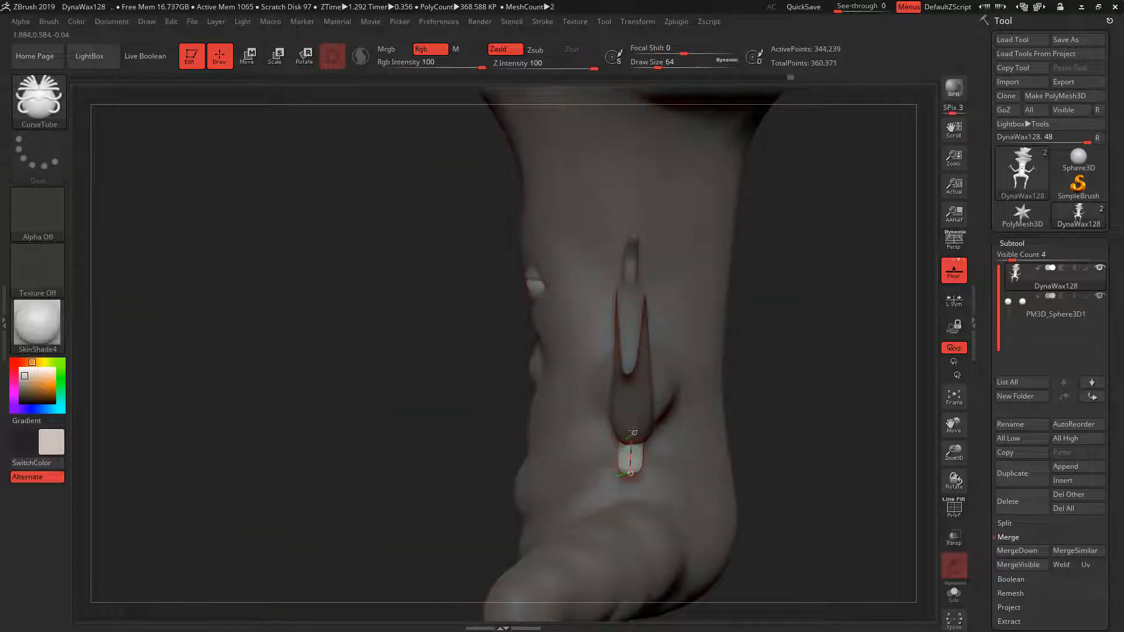
{"action": "mouse_move", "coordinate": [773, 379]}
{"action": "left_mouse_down", "text": "shift"}
{"action": "mouse_move", "coordinate": [785, 444]}
{"action": "mouse_move", "coordinate": [779, 431]}
{"action": "mouse_move", "coordinate": [761, 467]}
{"action": "mouse_move", "coordinate": [807, 481]}
{"action": "mouse_move", "coordinate": [673, 495]}
{"action": "left_mouse_up", "text": "shift"}
{"action": "left_click", "coordinate": [814, 454], "text": "ctrl"}
{"action": "mouse_move", "coordinate": [790, 451]}
{"action": "left_mouse_down", "text": "shift"}
{"action": "mouse_move", "coordinate": [881, 496]}
{"action": "mouse_move", "coordinate": [869, 454]}
{"action": "mouse_move", "coordinate": [779, 363]}
{"action": "mouse_move", "coordinate": [752, 473]}
{"action": "left_mouse_up", "text": "shift"}
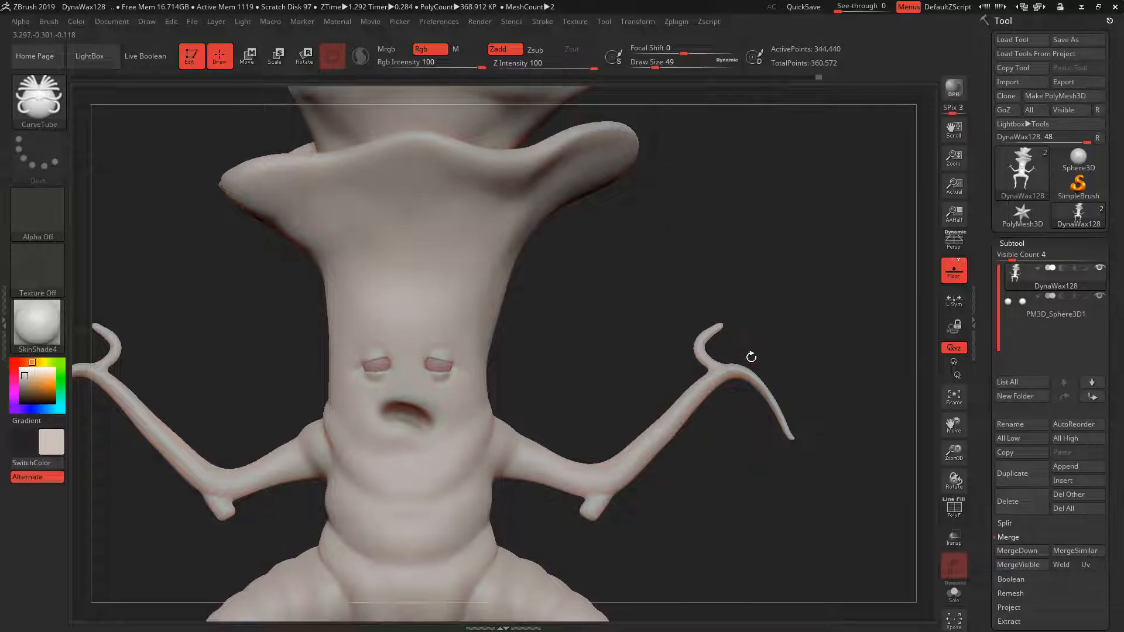
Add a second curved finger facing the first on each hand with CurveTube at draw size 33, fuse it and smooth it.
{"action": "key", "text": "space"}
{"action": "mouse_move", "coordinate": [748, 366]}
{"action": "left_mouse_down"}
{"action": "mouse_move", "coordinate": [745, 319]}
{"action": "mouse_move", "coordinate": [756, 402]}
{"action": "mouse_move", "coordinate": [759, 368]}
{"action": "left_mouse_up"}
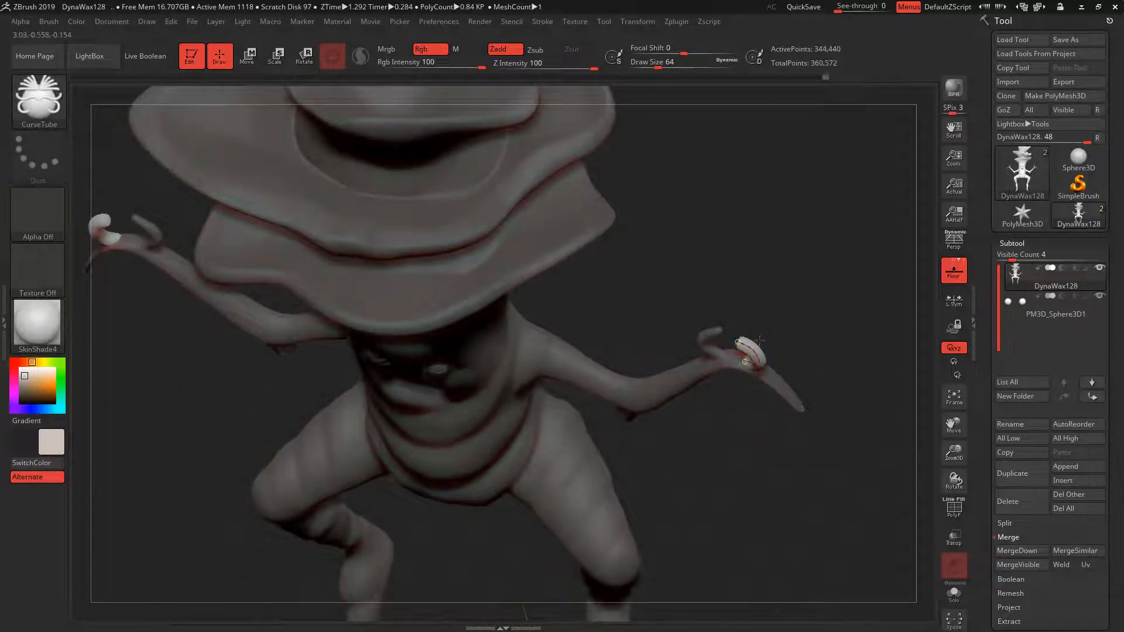
{"action": "mouse_move", "coordinate": [812, 331]}
{"action": "left_mouse_down"}
{"action": "mouse_move", "coordinate": [788, 374]}
{"action": "mouse_move", "coordinate": [812, 239]}
{"action": "mouse_move", "coordinate": [782, 469]}
{"action": "left_mouse_up"}
{"action": "left_click_drag", "start_coordinate": [732, 368], "coordinate": [726, 358]}
{"action": "mouse_move", "coordinate": [785, 404]}
{"action": "left_mouse_down"}
{"action": "mouse_move", "coordinate": [785, 238]}
{"action": "mouse_move", "coordinate": [782, 281]}
{"action": "left_mouse_up"}
{"action": "left_click_drag", "start_coordinate": [730, 419], "coordinate": [710, 418]}
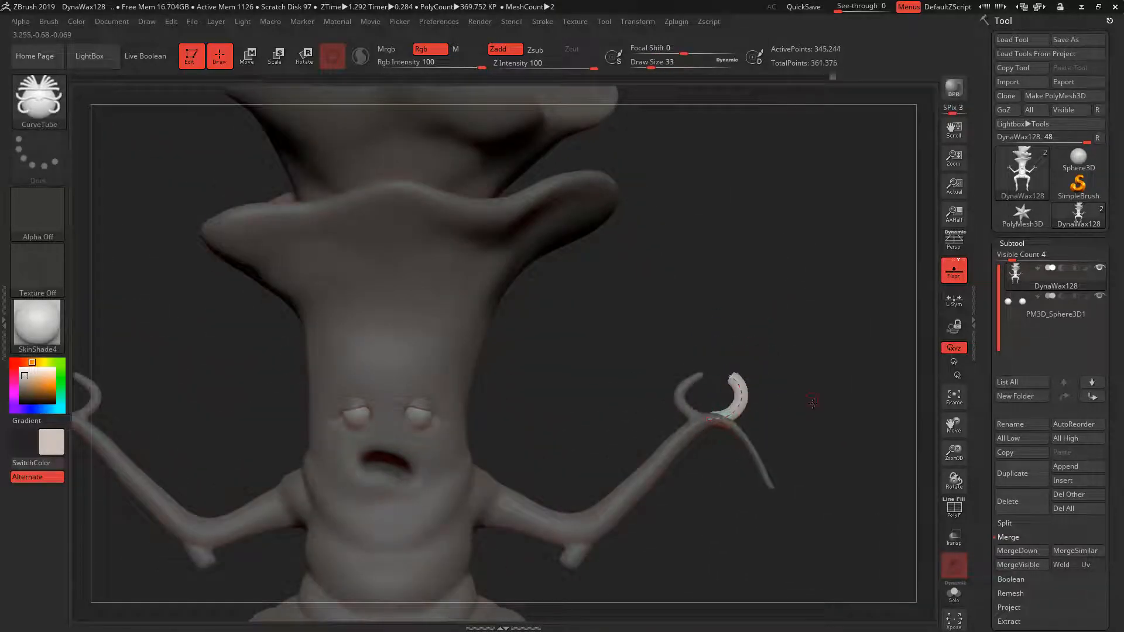
{"action": "left_click_drag", "start_coordinate": [812, 404], "coordinate": [817, 434]}
{"action": "left_click_drag", "start_coordinate": [820, 353], "coordinate": [831, 398], "text": "ctrl"}
{"action": "left_click_drag", "start_coordinate": [805, 370], "coordinate": [817, 432], "text": "ctrl"}
{"action": "right_click", "coordinate": [748, 376]}
{"action": "left_click_drag", "start_coordinate": [741, 382], "coordinate": [743, 420], "text": "shift"}
{"action": "left_click_drag", "start_coordinate": [787, 328], "coordinate": [798, 374]}
{"action": "key", "text": "ctrl+z"}
{"action": "key", "text": "space"}
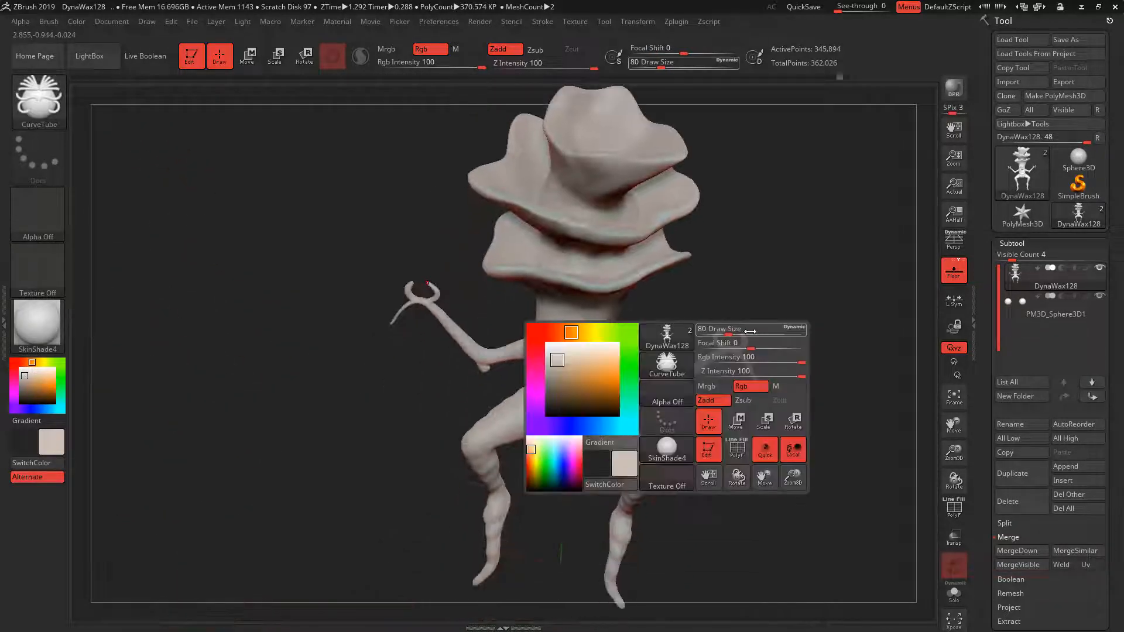
{"action": "mouse_move", "coordinate": [750, 332]}
{"action": "left_mouse_down"}
{"action": "mouse_move", "coordinate": [655, 367]}
{"action": "mouse_move", "coordinate": [671, 370]}
{"action": "mouse_move", "coordinate": [607, 377]}
{"action": "mouse_move", "coordinate": [571, 356]}
{"action": "left_mouse_up"}
Build up ring-like folds around the shoulders and upper arms with ClayBuildup at draw size 124.
{"action": "key", "text": "b"}
{"action": "key", "text": "c"}
{"action": "key", "text": "b"}
{"action": "key", "text": "space"}
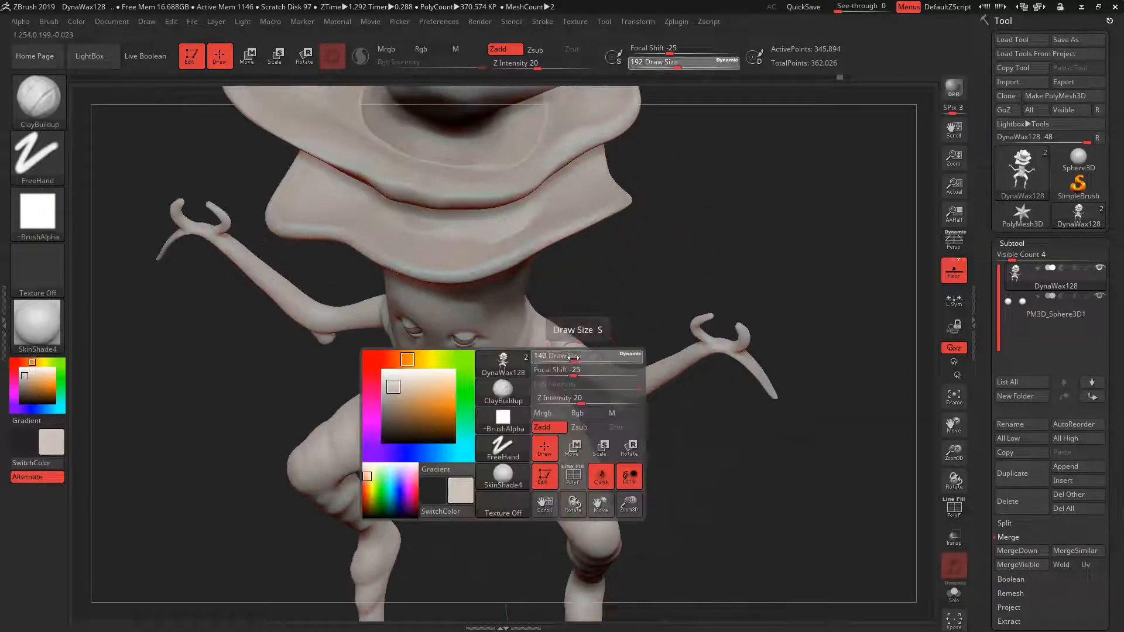
{"action": "left_click_drag", "start_coordinate": [607, 251], "coordinate": [625, 266]}
{"action": "left_click_drag", "start_coordinate": [561, 334], "coordinate": [585, 353]}
{"action": "mouse_move", "coordinate": [656, 264]}
{"action": "left_mouse_down"}
{"action": "mouse_move", "coordinate": [654, 318]}
{"action": "mouse_move", "coordinate": [697, 328]}
{"action": "left_mouse_up"}
{"action": "left_click_drag", "start_coordinate": [696, 328], "coordinate": [679, 264]}
{"action": "mouse_move", "coordinate": [588, 364]}
{"action": "left_mouse_down"}
{"action": "mouse_move", "coordinate": [609, 378]}
{"action": "mouse_move", "coordinate": [576, 346]}
{"action": "left_mouse_up"}
{"action": "mouse_move", "coordinate": [656, 252]}
{"action": "left_mouse_down"}
{"action": "mouse_move", "coordinate": [609, 293]}
{"action": "mouse_move", "coordinate": [660, 213]}
{"action": "mouse_move", "coordinate": [541, 385]}
{"action": "left_mouse_up"}
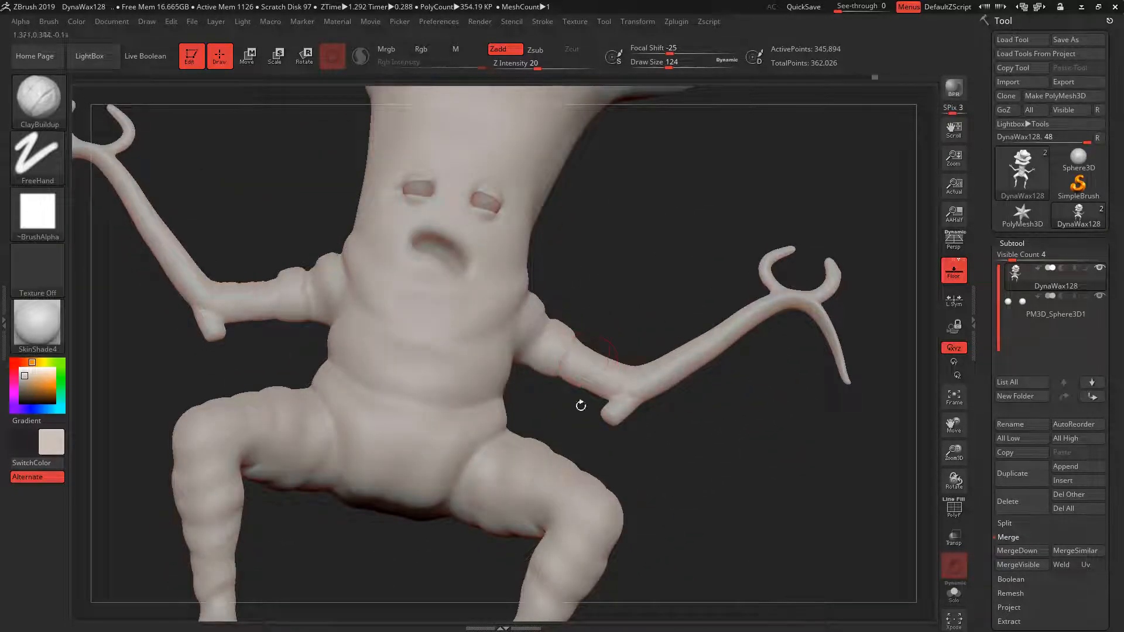
Add ring-like folds around the elbows and along the forearms, front and back, with ClayBuildup at draw size 94.
{"action": "key", "text": "space"}
{"action": "left_click_drag", "start_coordinate": [663, 390], "coordinate": [657, 389]}
{"action": "left_click_drag", "start_coordinate": [662, 264], "coordinate": [664, 317]}
{"action": "left_click_drag", "start_coordinate": [673, 360], "coordinate": [664, 380]}
{"action": "left_click_drag", "start_coordinate": [635, 264], "coordinate": [685, 338]}
{"action": "right_click_drag", "start_coordinate": [685, 337], "coordinate": [686, 328]}
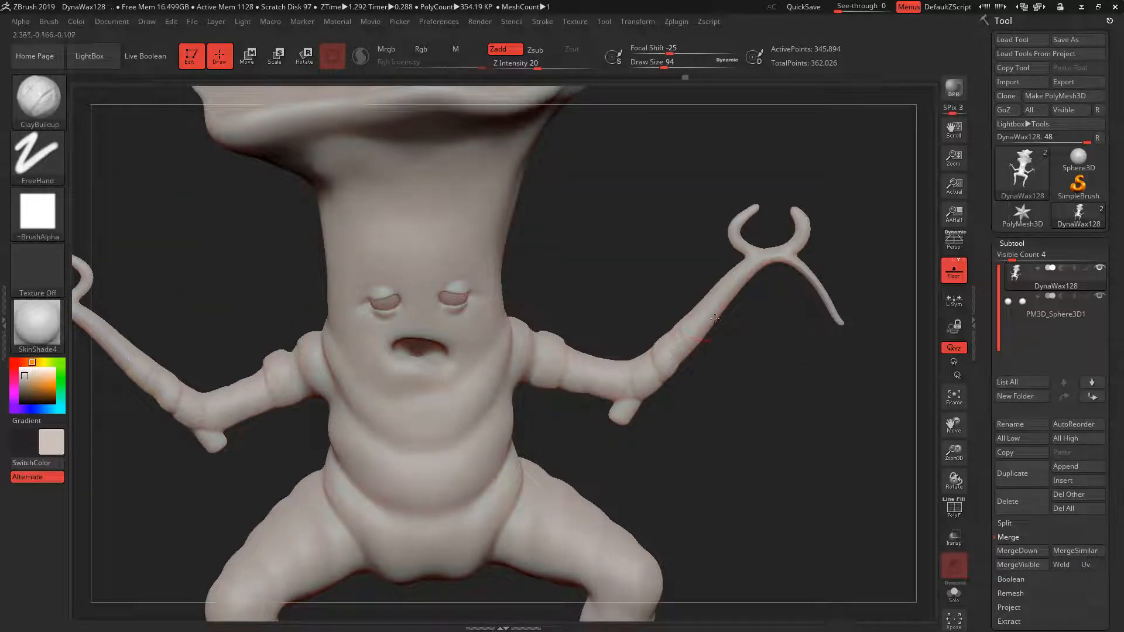
{"action": "left_click_drag", "start_coordinate": [769, 370], "coordinate": [730, 225]}
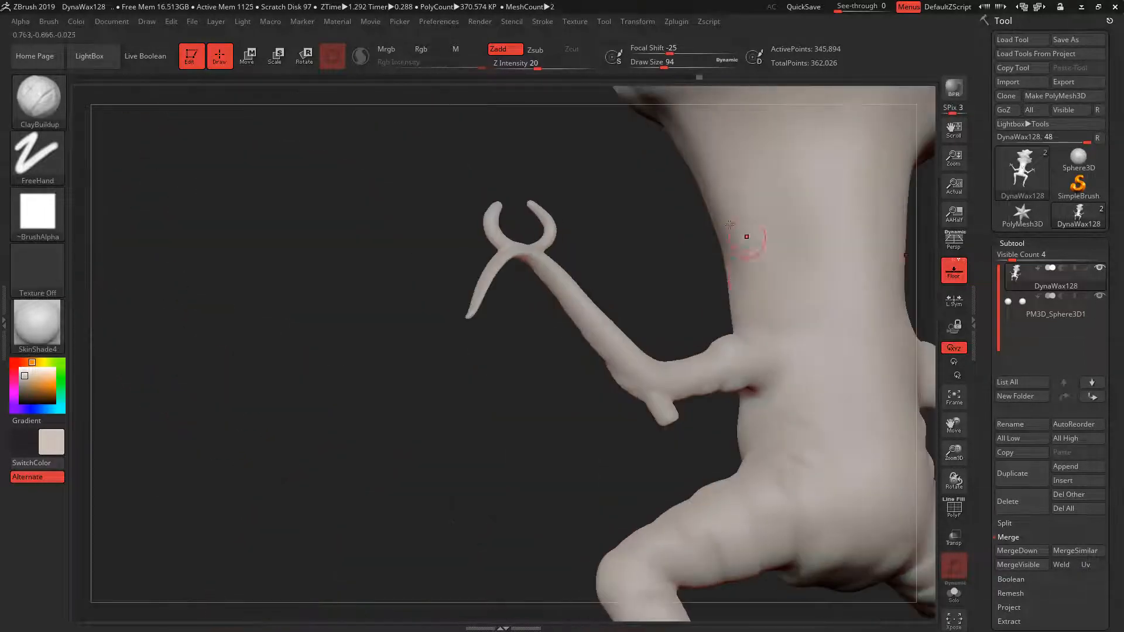
{"action": "left_click_drag", "start_coordinate": [571, 286], "coordinate": [593, 308]}
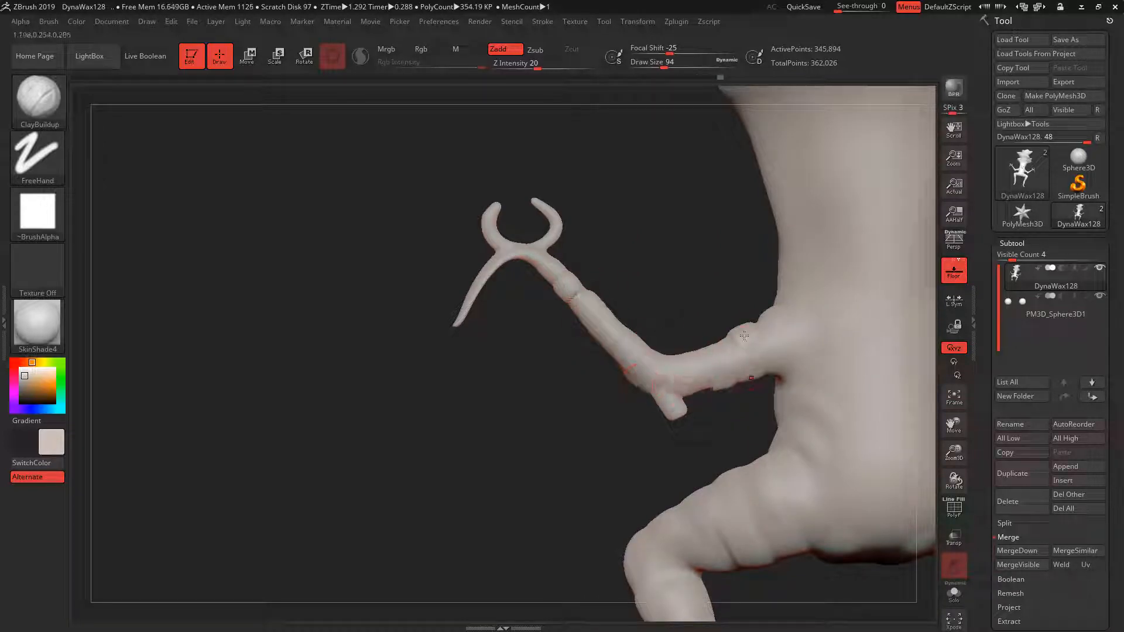
Smooth the new arm folds from behind and in front so they blend into the limbs.
{"action": "key", "text": "shift"}
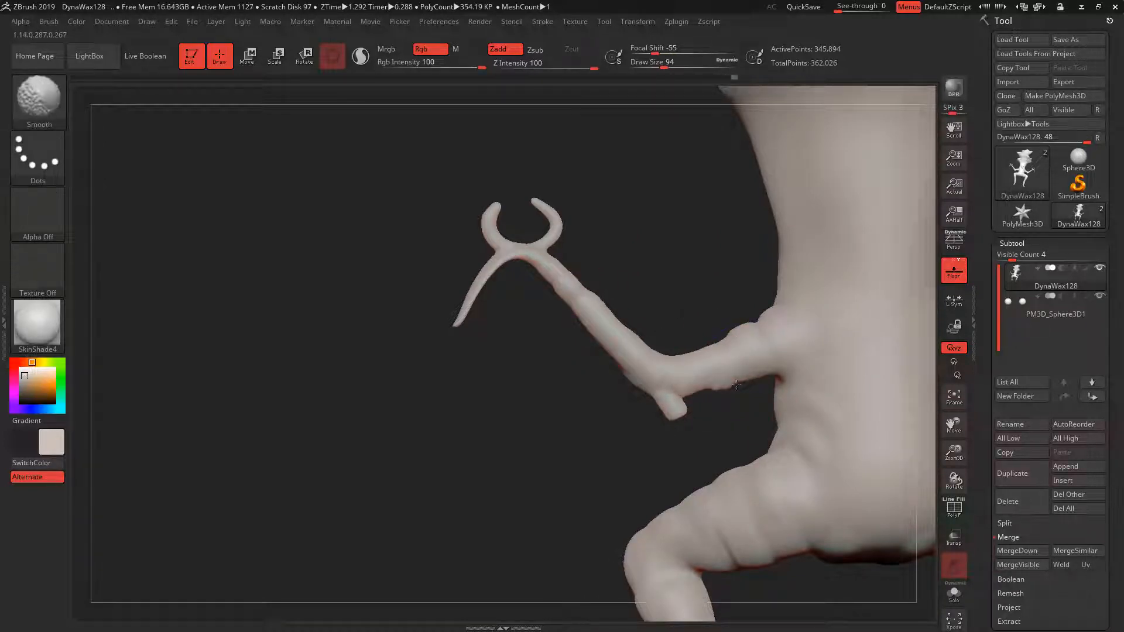
{"action": "mouse_move", "coordinate": [624, 466]}
{"action": "left_mouse_down"}
{"action": "mouse_move", "coordinate": [835, 426]}
{"action": "mouse_move", "coordinate": [914, 398]}
{"action": "left_mouse_up"}
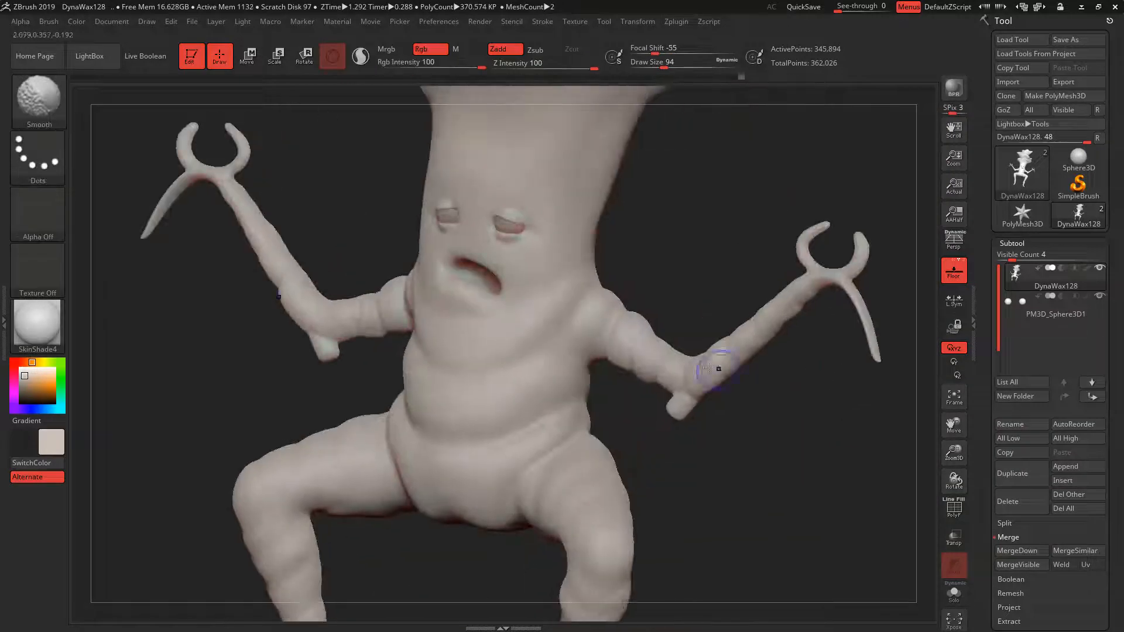
{"action": "left_click_drag", "start_coordinate": [639, 386], "coordinate": [800, 464]}
{"action": "left_click_drag", "start_coordinate": [804, 415], "coordinate": [815, 424], "text": "alt"}
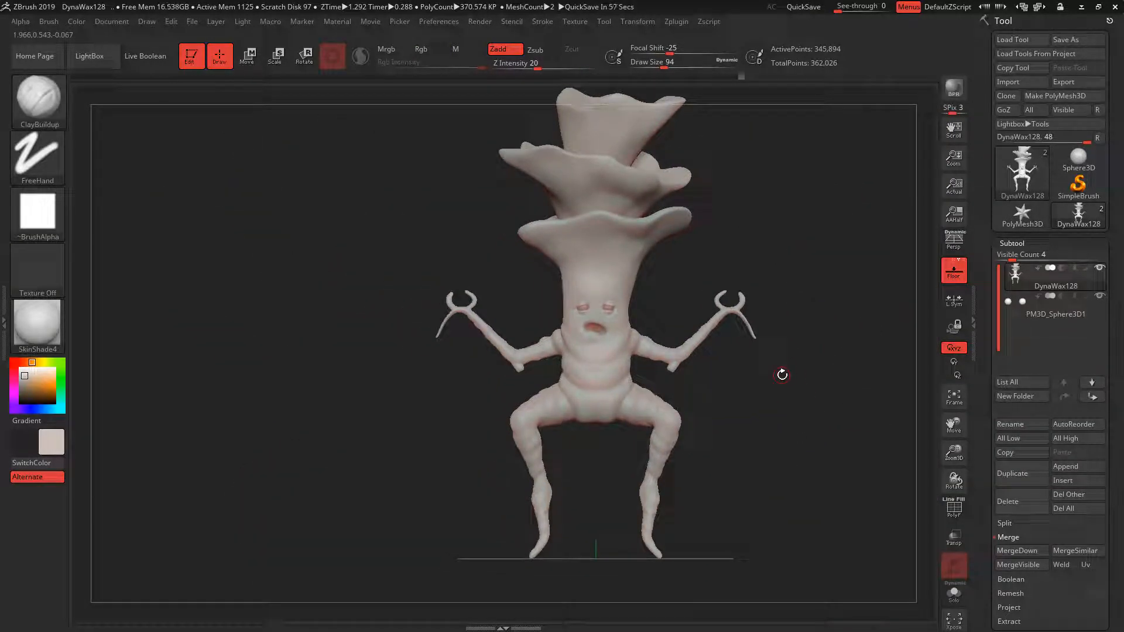
Pull dips into the front rim of the lowest flared tier with the Move brush at draw size 207 and soften them.
{"action": "mouse_move", "coordinate": [760, 199]}
{"action": "left_mouse_down"}
{"action": "mouse_move", "coordinate": [738, 219]}
{"action": "mouse_move", "coordinate": [758, 328]}
{"action": "left_mouse_up"}
{"action": "key", "text": "b"}
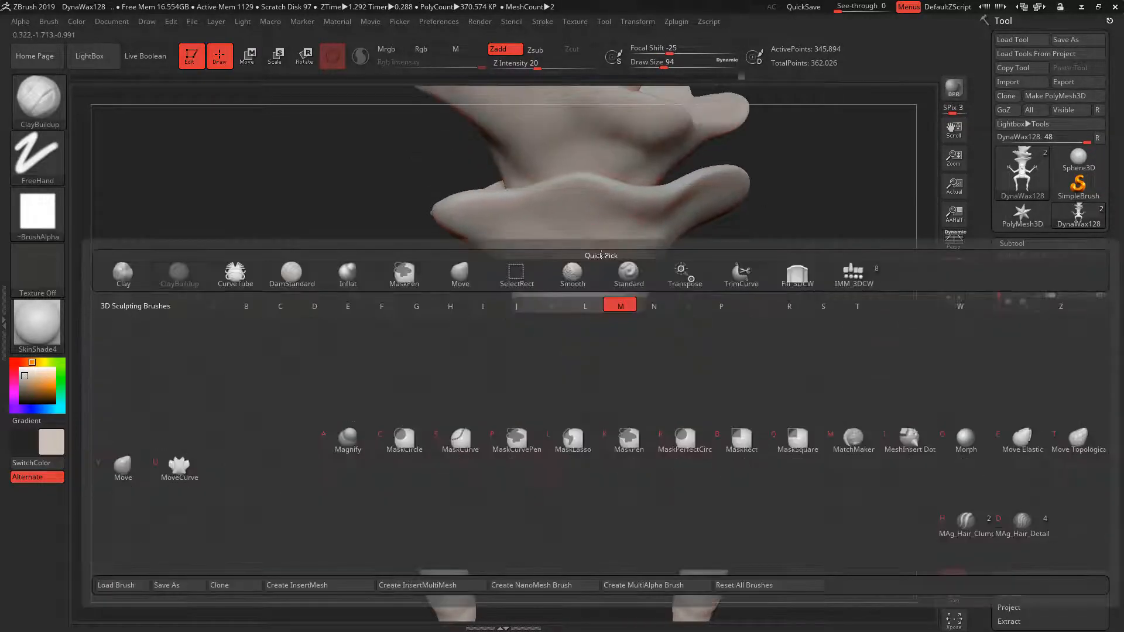
{"action": "key", "text": "m"}
{"action": "key", "text": "v"}
{"action": "key", "text": "space"}
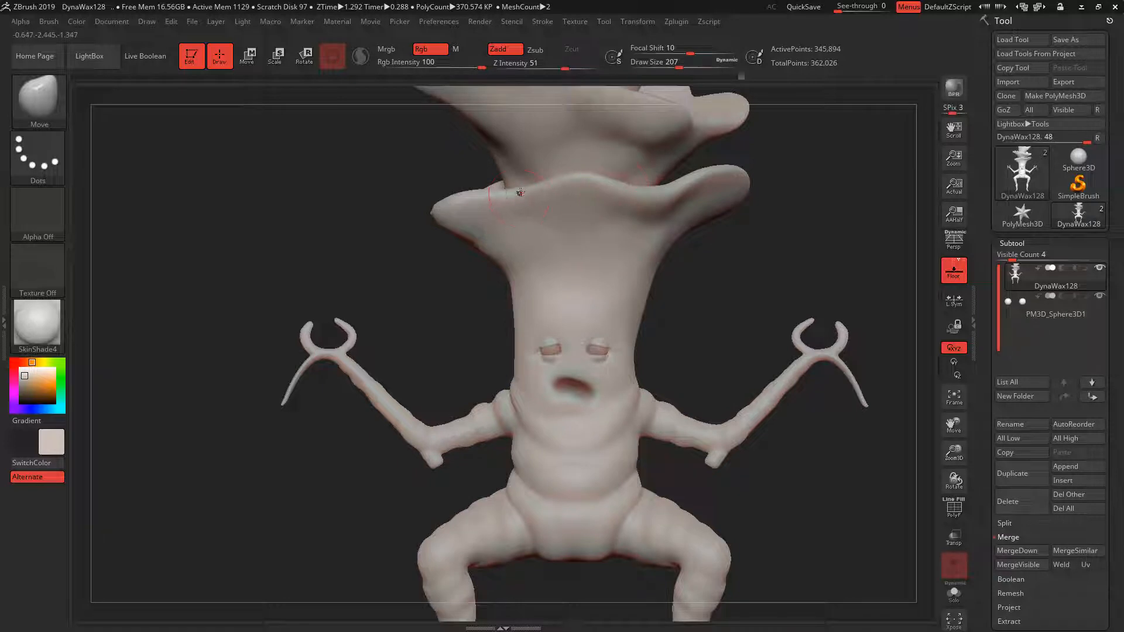
{"action": "left_click_drag", "start_coordinate": [520, 193], "coordinate": [527, 204]}
{"action": "left_click_drag", "start_coordinate": [641, 192], "coordinate": [637, 204]}
{"action": "left_click_drag", "start_coordinate": [526, 201], "coordinate": [536, 200], "text": "shift"}
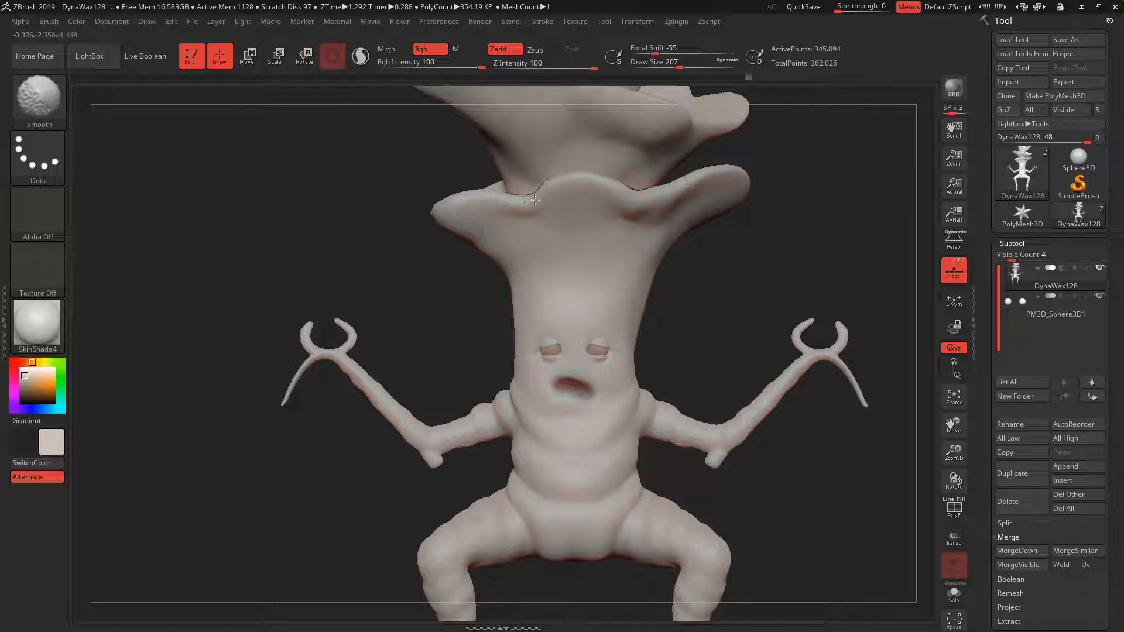
Reshape the side and front rims of the lower and middle tiers with the Move brush and smooth them.
{"action": "mouse_move", "coordinate": [790, 166]}
{"action": "left_mouse_down"}
{"action": "mouse_move", "coordinate": [809, 266]}
{"action": "mouse_move", "coordinate": [684, 277]}
{"action": "left_mouse_up"}
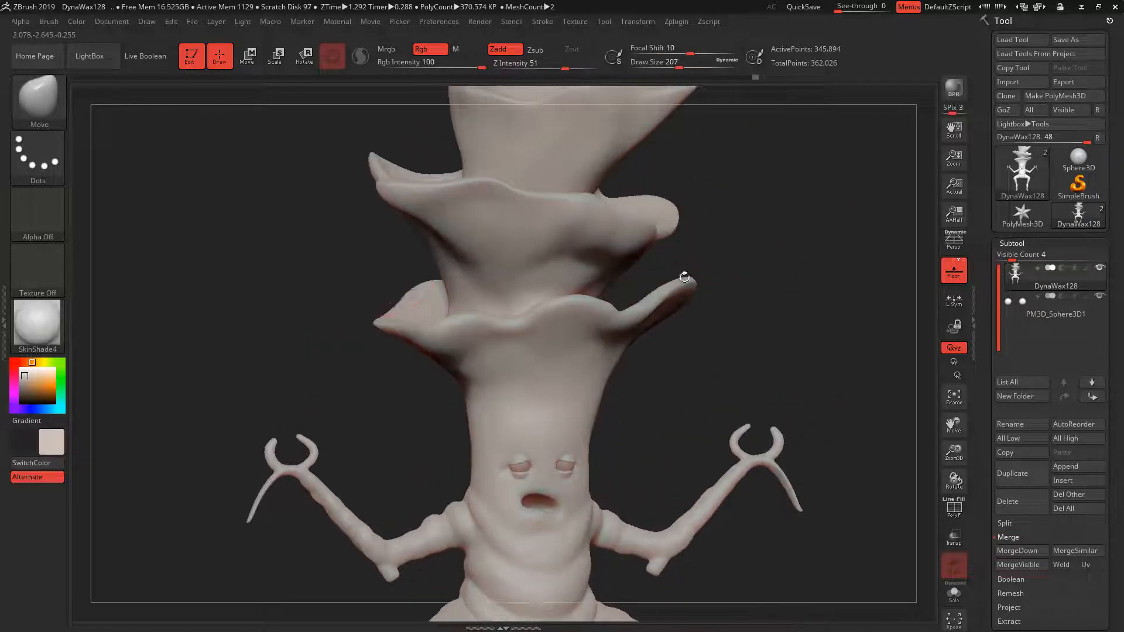
{"action": "left_click_drag", "start_coordinate": [411, 311], "coordinate": [415, 317]}
{"action": "left_click_drag", "start_coordinate": [767, 354], "coordinate": [832, 354], "text": "shift"}
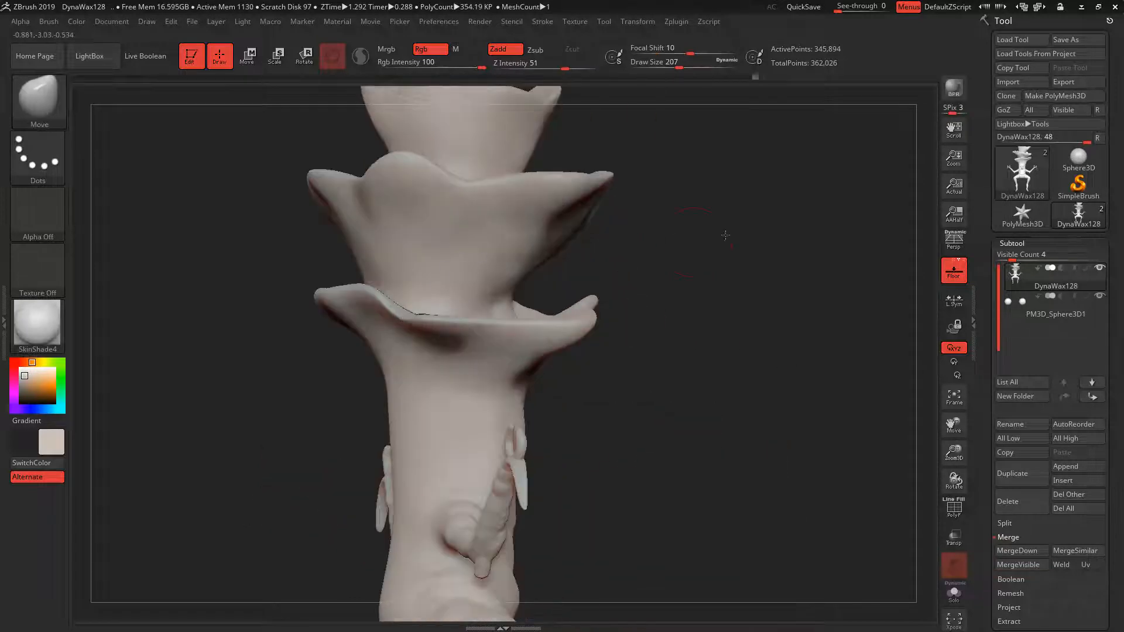
{"action": "mouse_move", "coordinate": [725, 236]}
{"action": "left_mouse_down"}
{"action": "mouse_move", "coordinate": [746, 223]}
{"action": "mouse_move", "coordinate": [727, 226]}
{"action": "mouse_move", "coordinate": [747, 278]}
{"action": "left_mouse_up"}
{"action": "left_click_drag", "start_coordinate": [473, 223], "coordinate": [513, 216]}
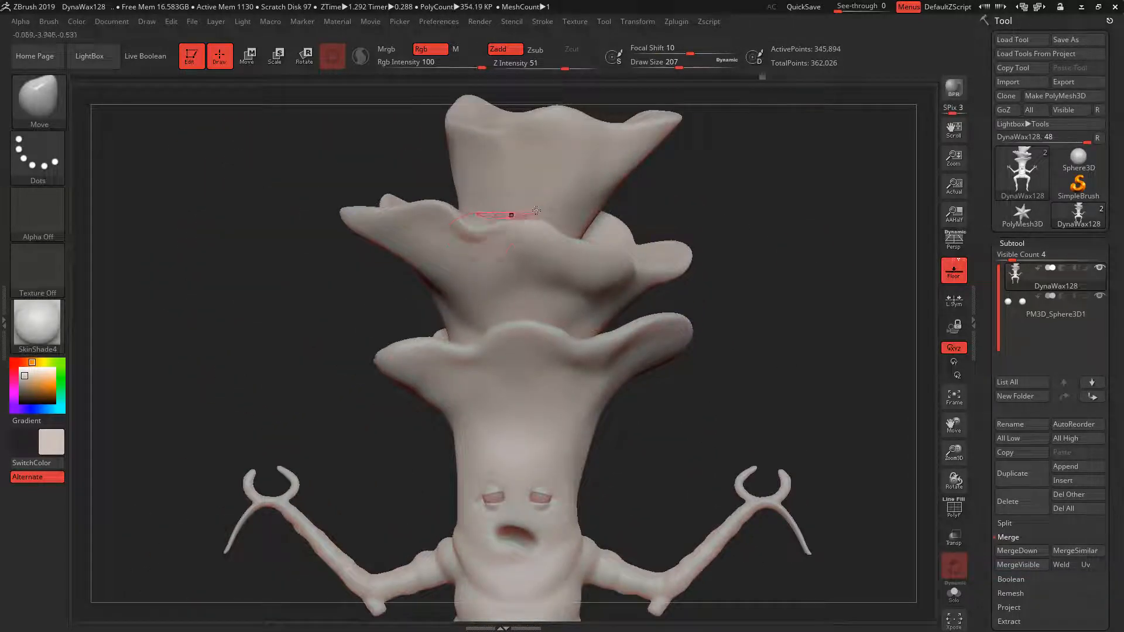
{"action": "mouse_move", "coordinate": [762, 211]}
{"action": "left_mouse_down"}
{"action": "mouse_move", "coordinate": [773, 293]}
{"action": "mouse_move", "coordinate": [770, 135]}
{"action": "left_mouse_up"}
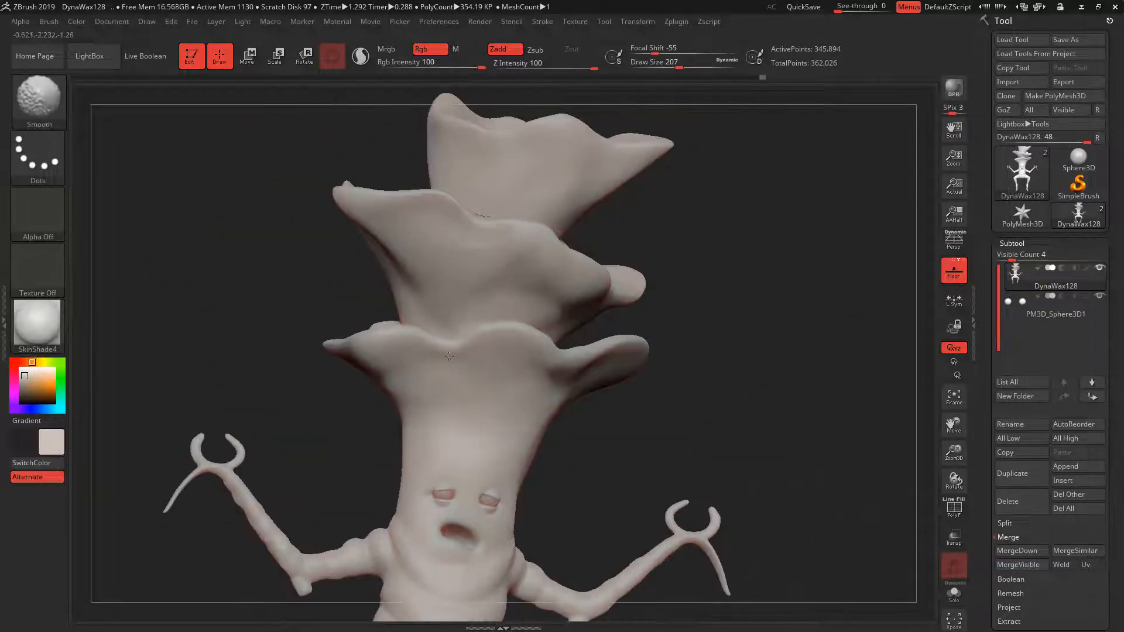
Fill and soften the hollows on the flared tiers with the Fill_3DCW brush, working around the front and side.
{"action": "mouse_move", "coordinate": [753, 310]}
{"action": "left_mouse_down"}
{"action": "mouse_move", "coordinate": [685, 313]}
{"action": "mouse_move", "coordinate": [814, 336]}
{"action": "left_mouse_up"}
{"action": "key", "text": "b"}
{"action": "left_click", "coordinate": [686, 544]}
{"action": "left_click_drag", "start_coordinate": [732, 375], "coordinate": [723, 310]}
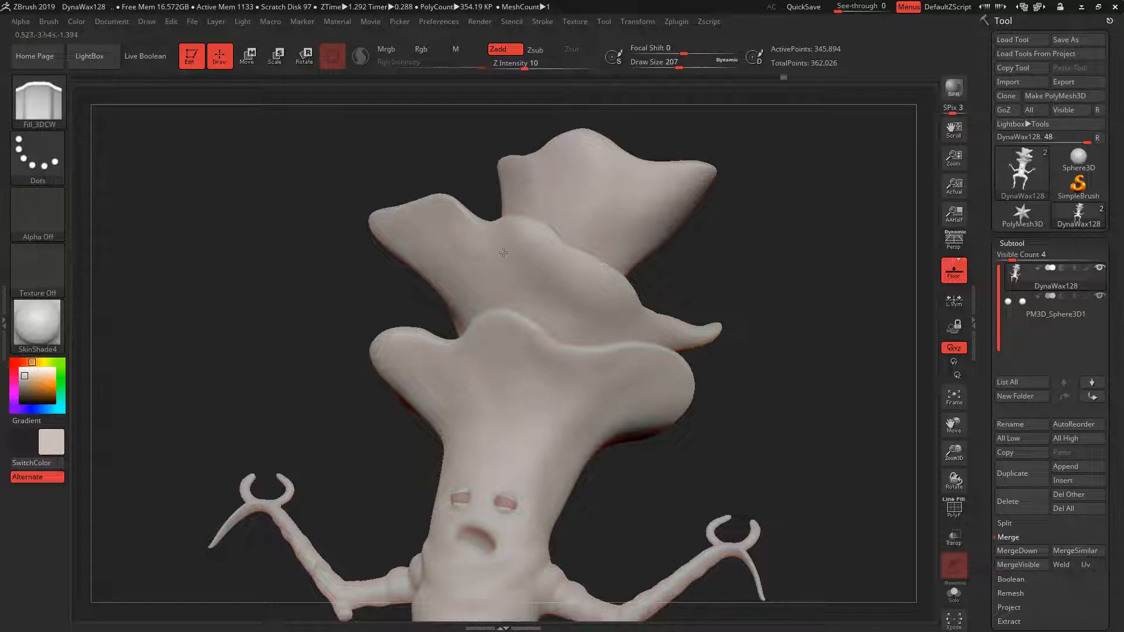
{"action": "mouse_move", "coordinate": [685, 269]}
{"action": "left_mouse_down"}
{"action": "mouse_move", "coordinate": [464, 399]}
{"action": "mouse_move", "coordinate": [477, 375]}
{"action": "left_mouse_up"}
{"action": "left_click_drag", "start_coordinate": [656, 375], "coordinate": [779, 352]}
{"action": "left_click_drag", "start_coordinate": [352, 346], "coordinate": [381, 314], "text": "shift"}
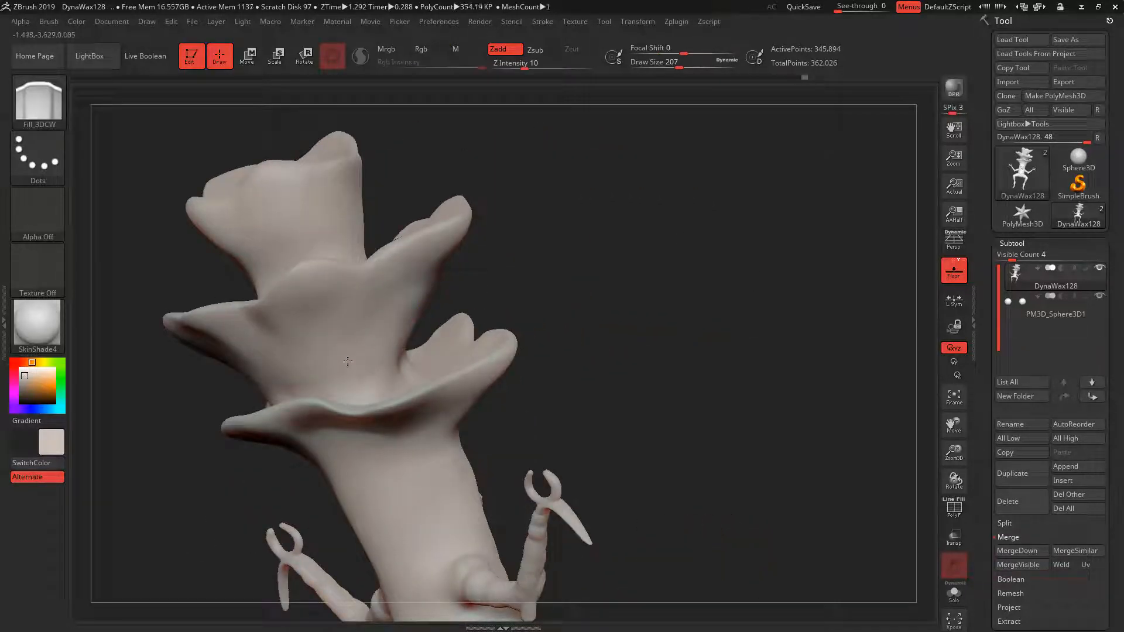
Fill and smooth the remaining hollows on the lower and middle flared tiers, working around the side, back and front.
{"action": "left_click_drag", "start_coordinate": [650, 363], "coordinate": [594, 246]}
{"action": "left_click_drag", "start_coordinate": [334, 425], "coordinate": [378, 434]}
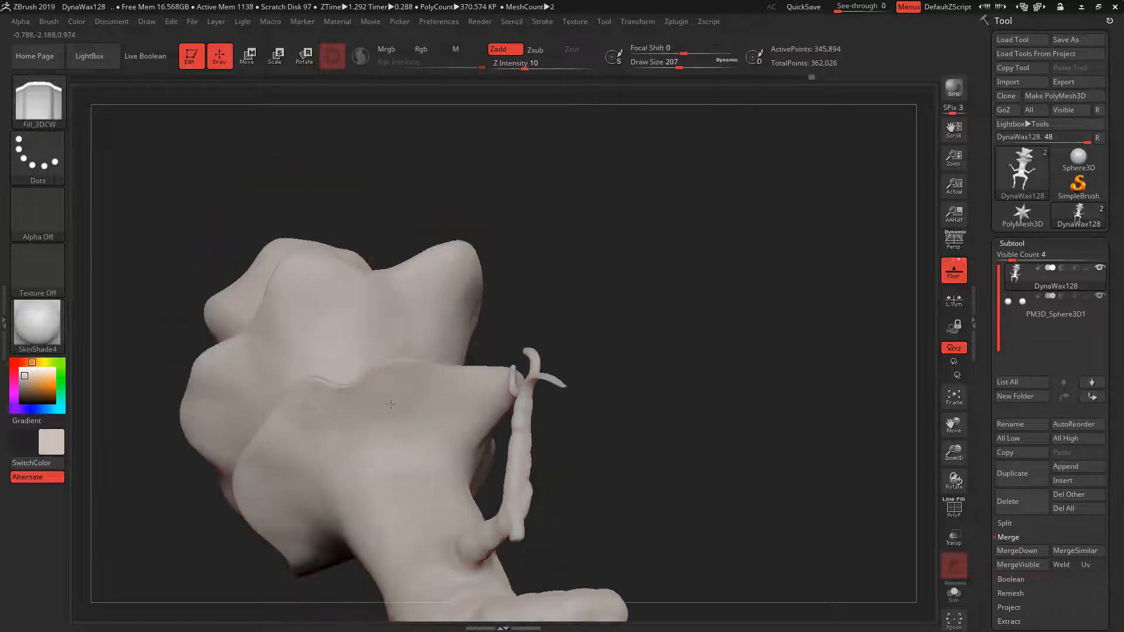
{"action": "mouse_move", "coordinate": [820, 381]}
{"action": "left_mouse_down"}
{"action": "mouse_move", "coordinate": [685, 346]}
{"action": "mouse_move", "coordinate": [644, 352]}
{"action": "left_mouse_up"}
{"action": "left_click_drag", "start_coordinate": [416, 434], "coordinate": [521, 398], "text": "shift"}
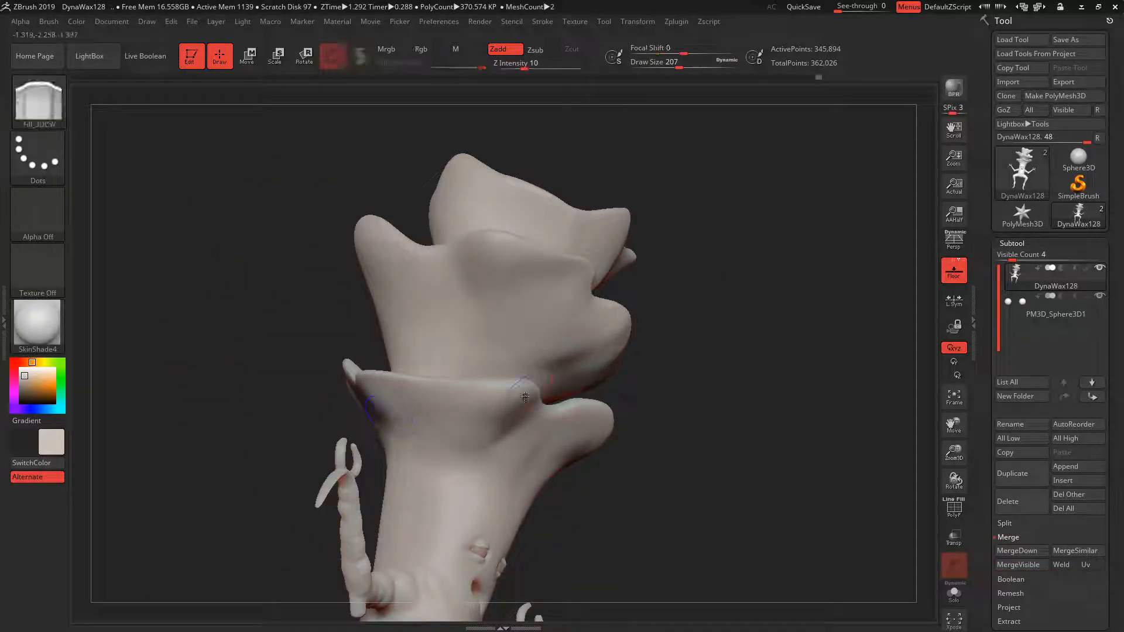
{"action": "mouse_move", "coordinate": [645, 404]}
{"action": "left_mouse_down", "text": "shift"}
{"action": "mouse_move", "coordinate": [473, 420]}
{"action": "mouse_move", "coordinate": [730, 382]}
{"action": "mouse_move", "coordinate": [621, 404]}
{"action": "mouse_move", "coordinate": [662, 466]}
{"action": "left_mouse_up", "text": "shift"}
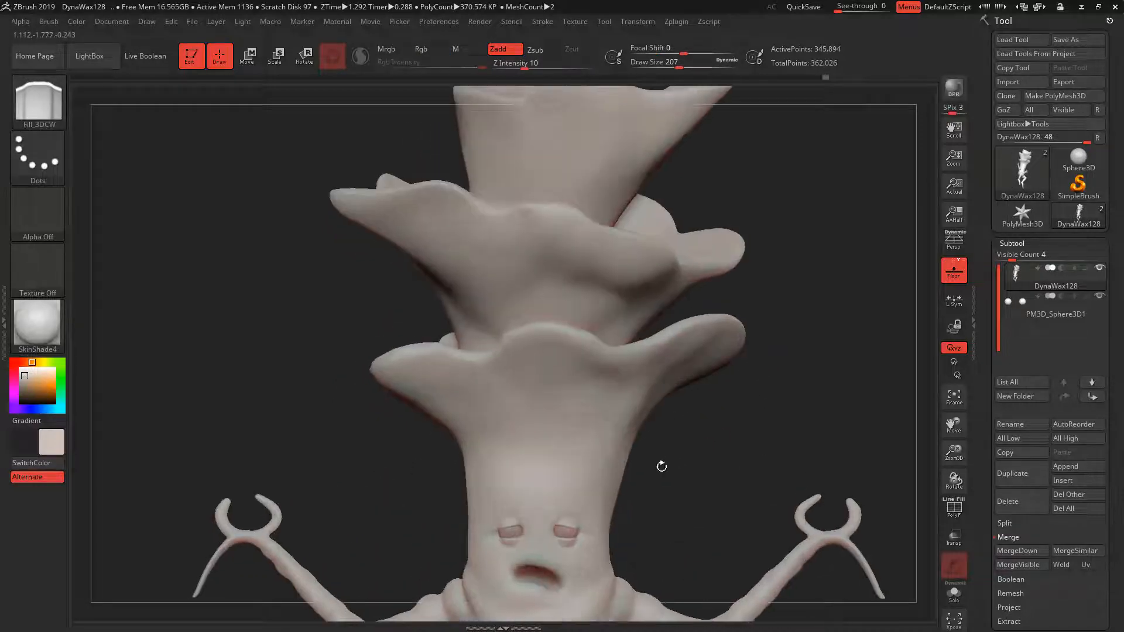
{"action": "key", "text": "shift"}
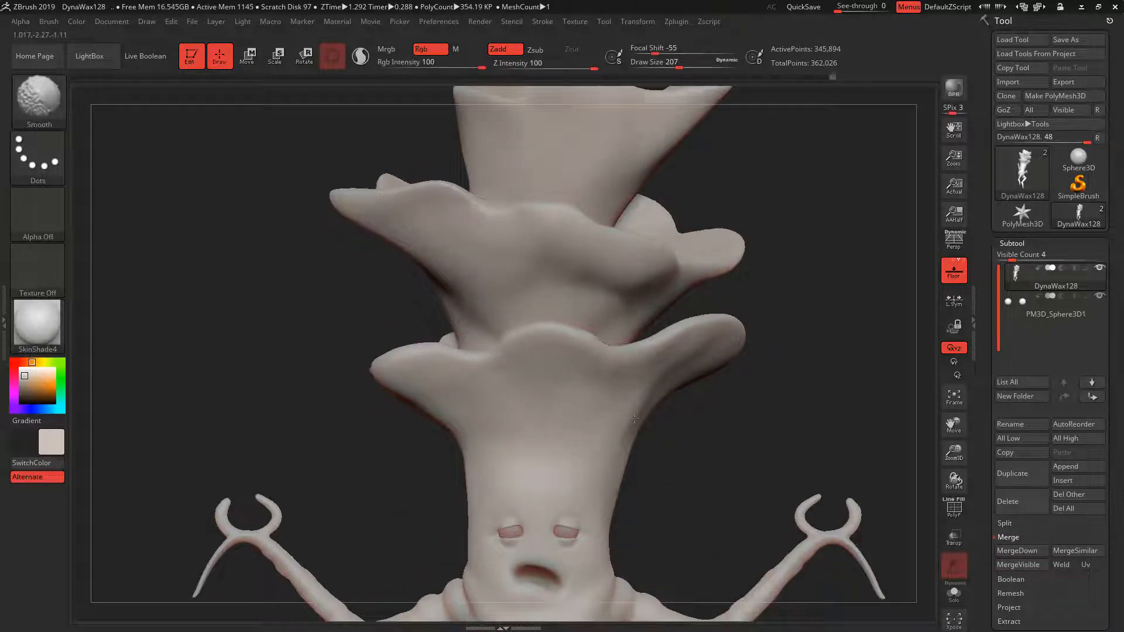
{"action": "left_click_drag", "start_coordinate": [788, 405], "coordinate": [700, 377]}
{"action": "left_click_drag", "start_coordinate": [820, 378], "coordinate": [870, 244], "text": "shift"}
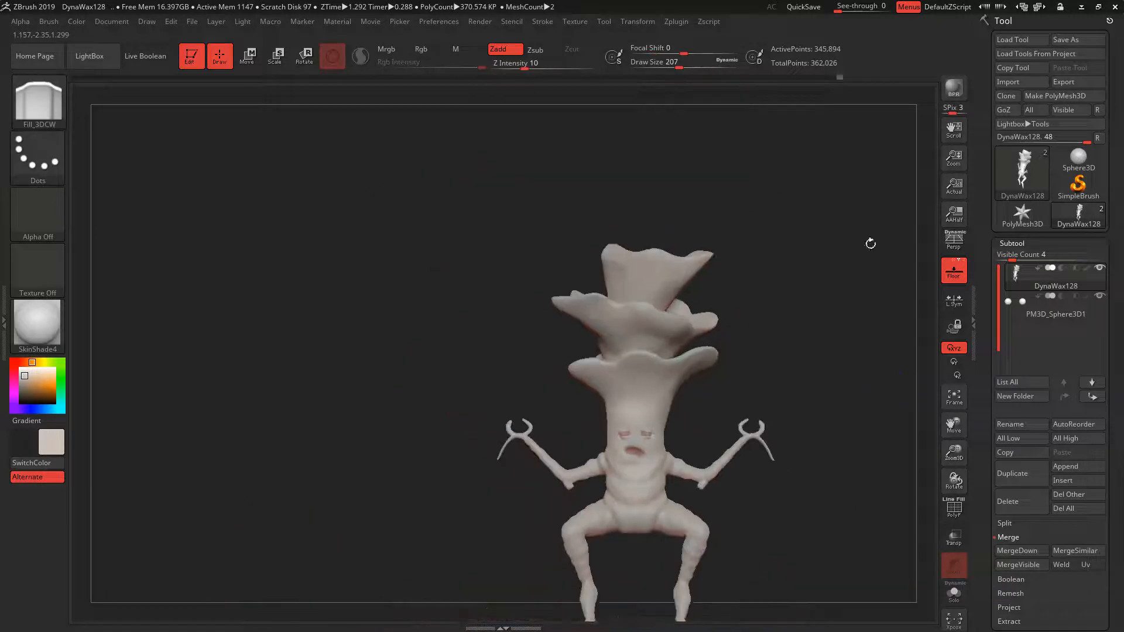
Subdivide the creature's body mesh to subdivision level 2.
{"action": "left_click_drag", "start_coordinate": [884, 505], "coordinate": [788, 315], "text": "alt"}
{"action": "left_click_drag", "start_coordinate": [791, 369], "coordinate": [859, 217], "text": "alt"}
{"action": "left_click_drag", "start_coordinate": [788, 506], "coordinate": [772, 410], "text": "alt"}
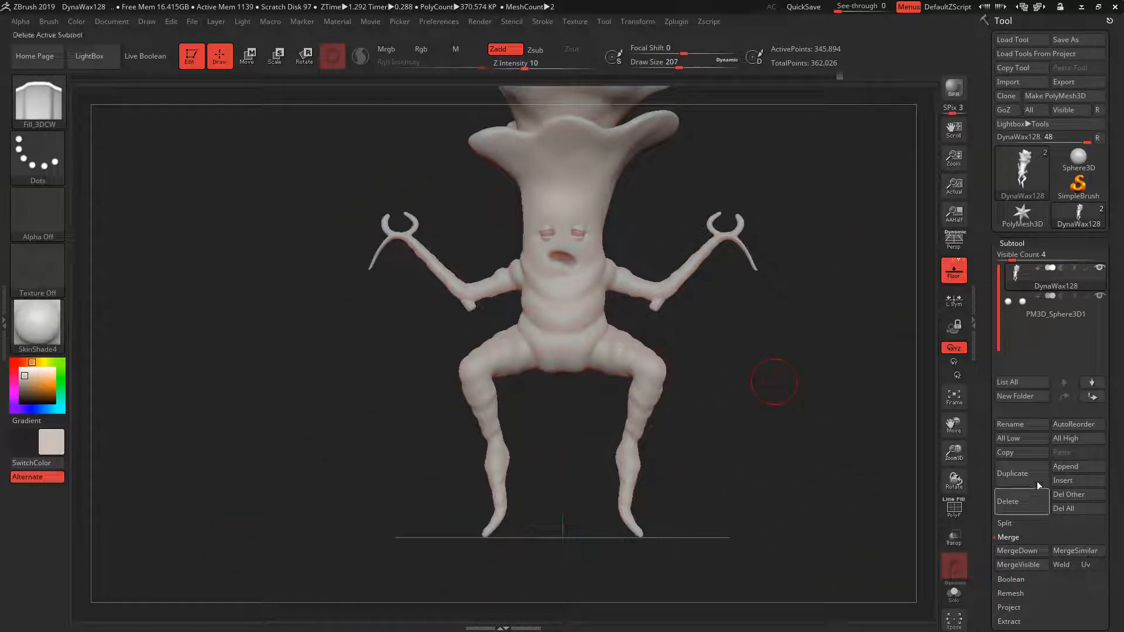
{"action": "left_click_drag", "start_coordinate": [1118, 386], "coordinate": [1123, 321]}
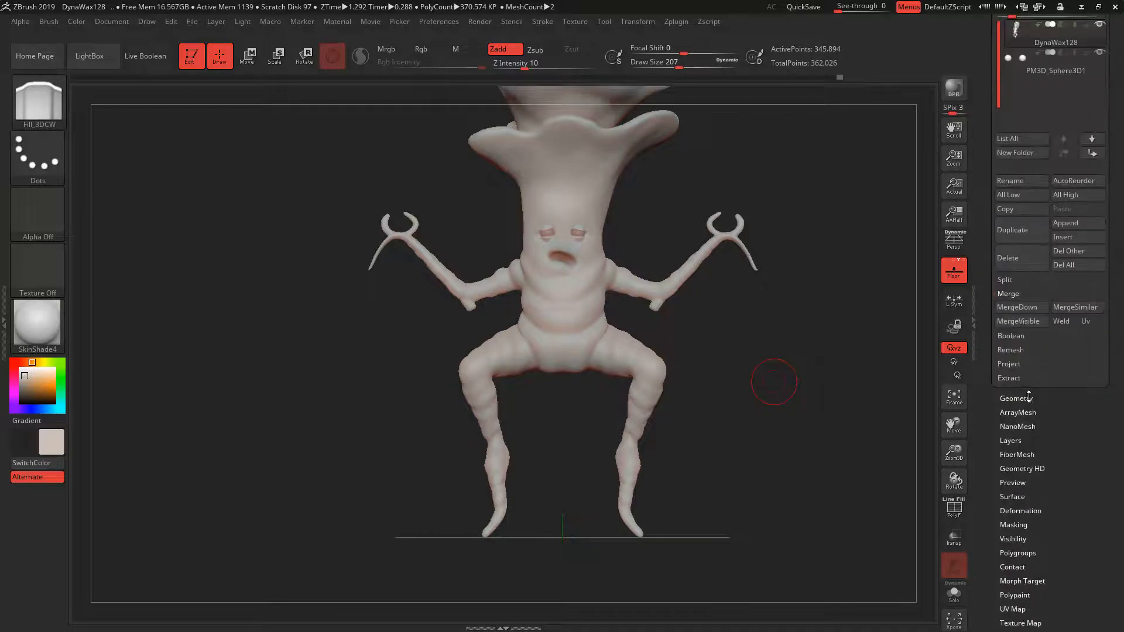
{"action": "left_click", "coordinate": [1029, 398]}
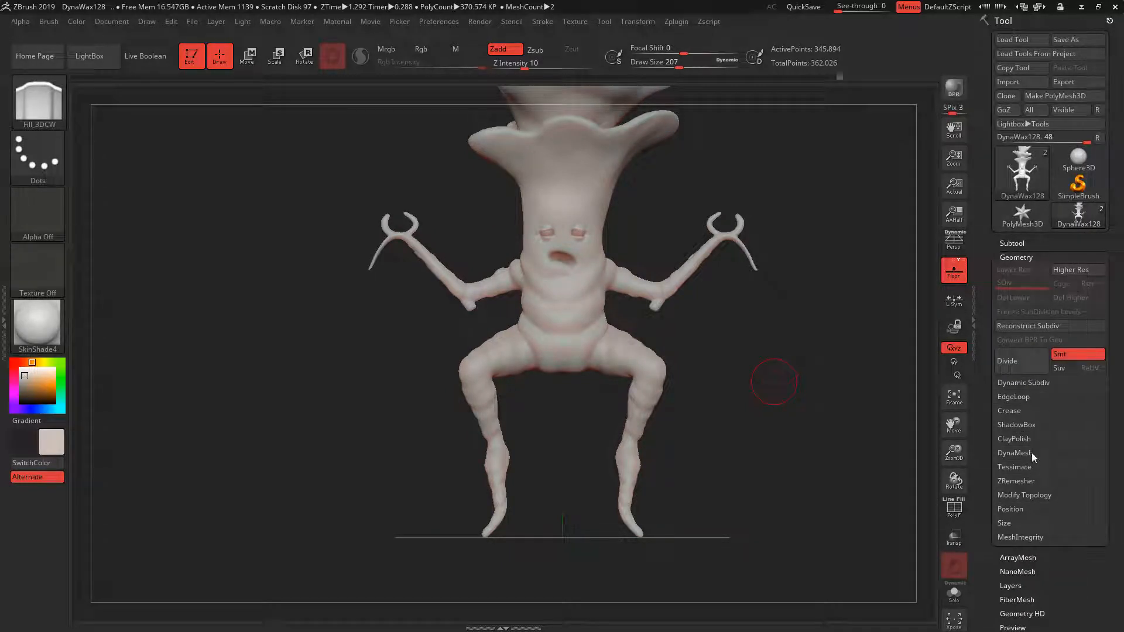
{"action": "left_click", "coordinate": [1031, 455]}
{"action": "key", "text": "ctrl+d"}
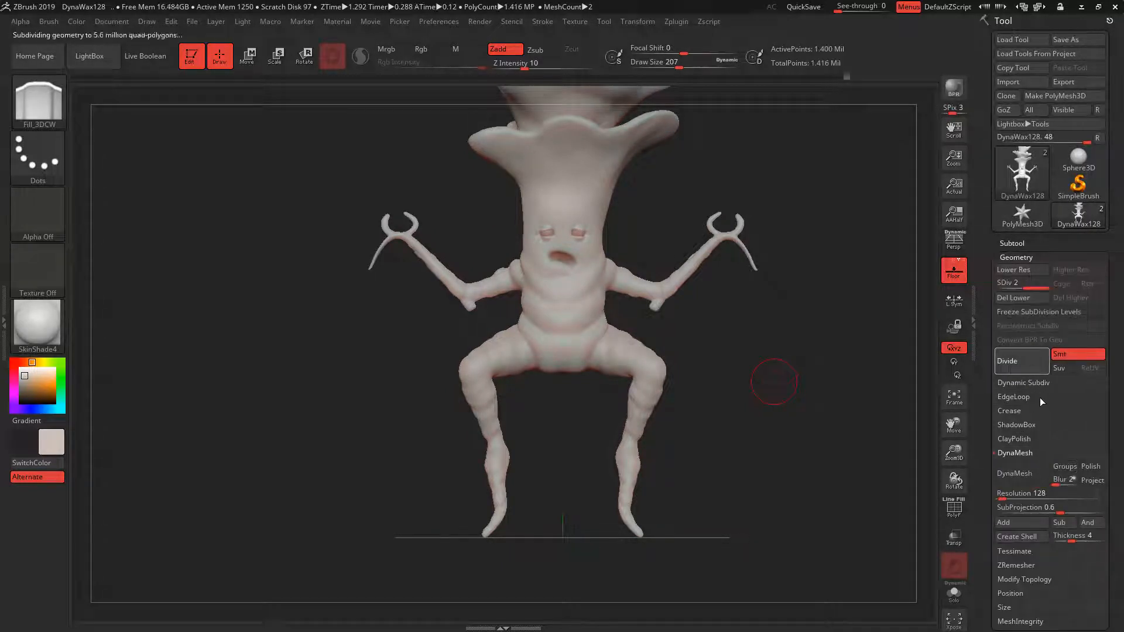
Carve fold creases around the upper arms with the DamStandard brush at draw size 44.
{"action": "mouse_move", "coordinate": [792, 391]}
{"action": "left_mouse_down", "text": "alt"}
{"action": "mouse_move", "coordinate": [785, 404]}
{"action": "mouse_move", "coordinate": [690, 198]}
{"action": "mouse_move", "coordinate": [680, 211]}
{"action": "left_mouse_up", "text": "alt"}
{"action": "key", "text": "b"}
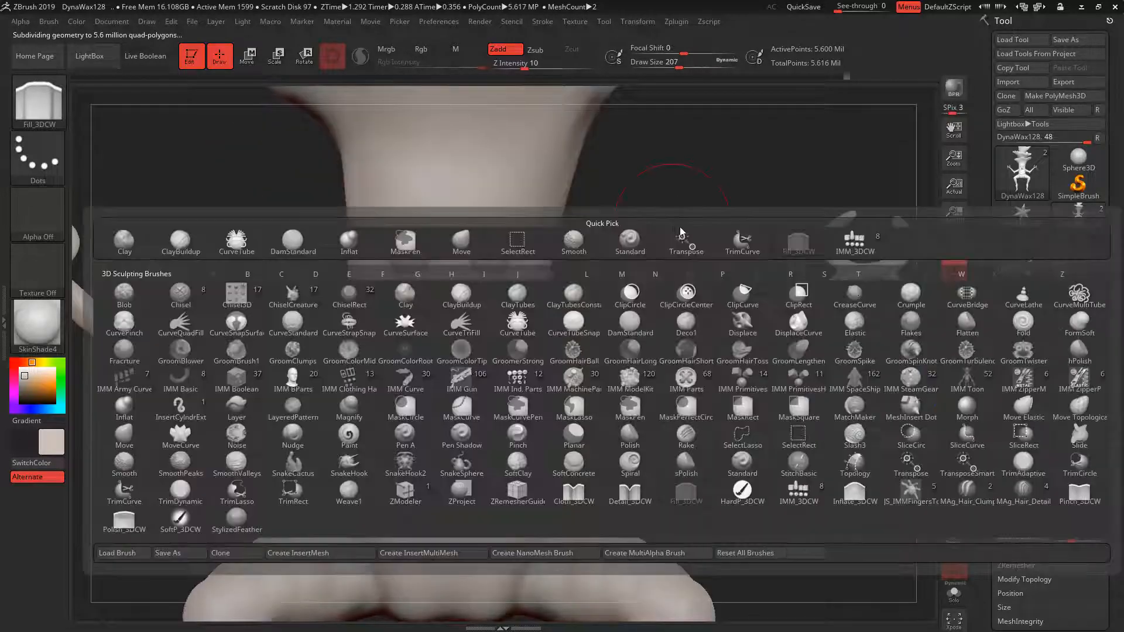
{"action": "key", "text": "d"}
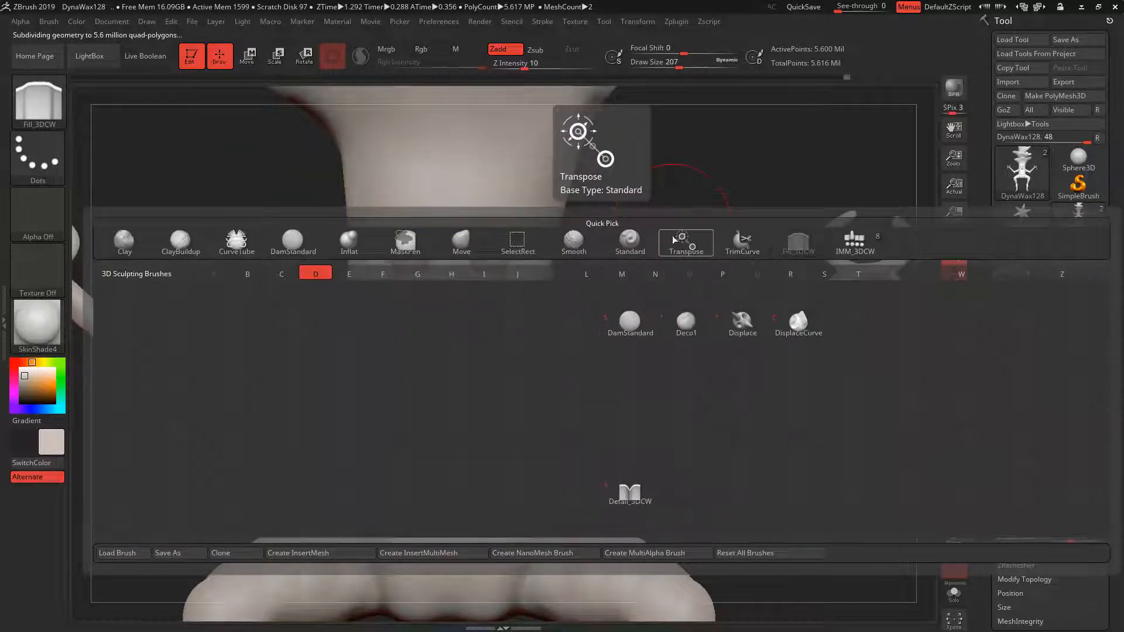
{"action": "key", "text": "s"}
{"action": "key", "text": "space"}
{"action": "left_click_drag", "start_coordinate": [663, 289], "coordinate": [640, 289]}
{"action": "left_click_drag", "start_coordinate": [583, 432], "coordinate": [585, 322], "text": "alt"}
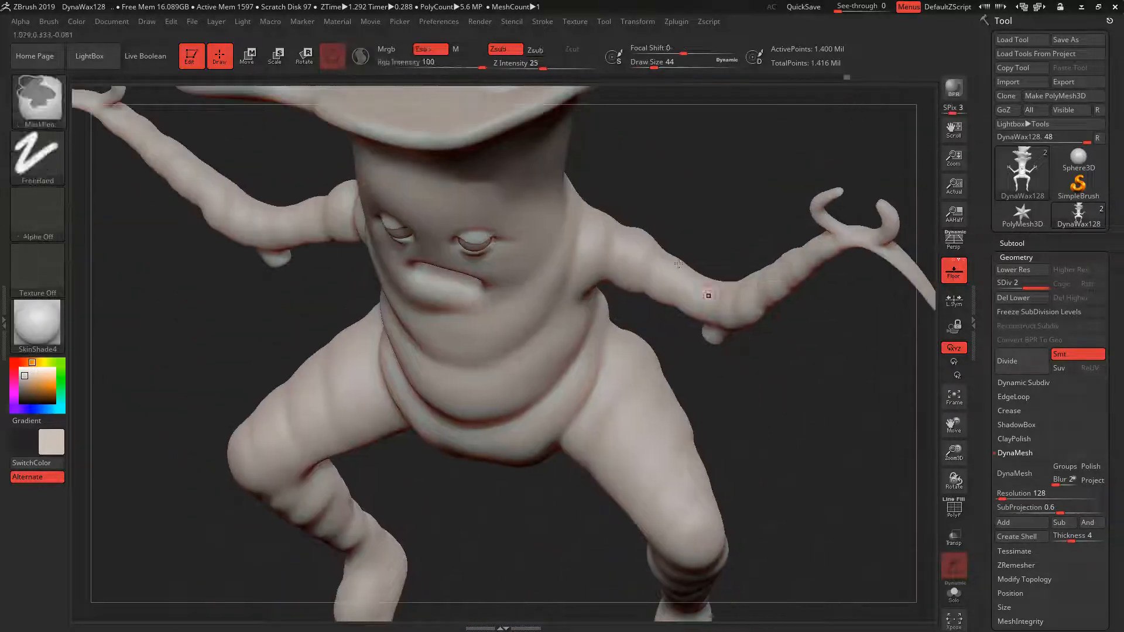
{"action": "left_click_drag", "start_coordinate": [710, 293], "coordinate": [691, 281], "text": "shift"}
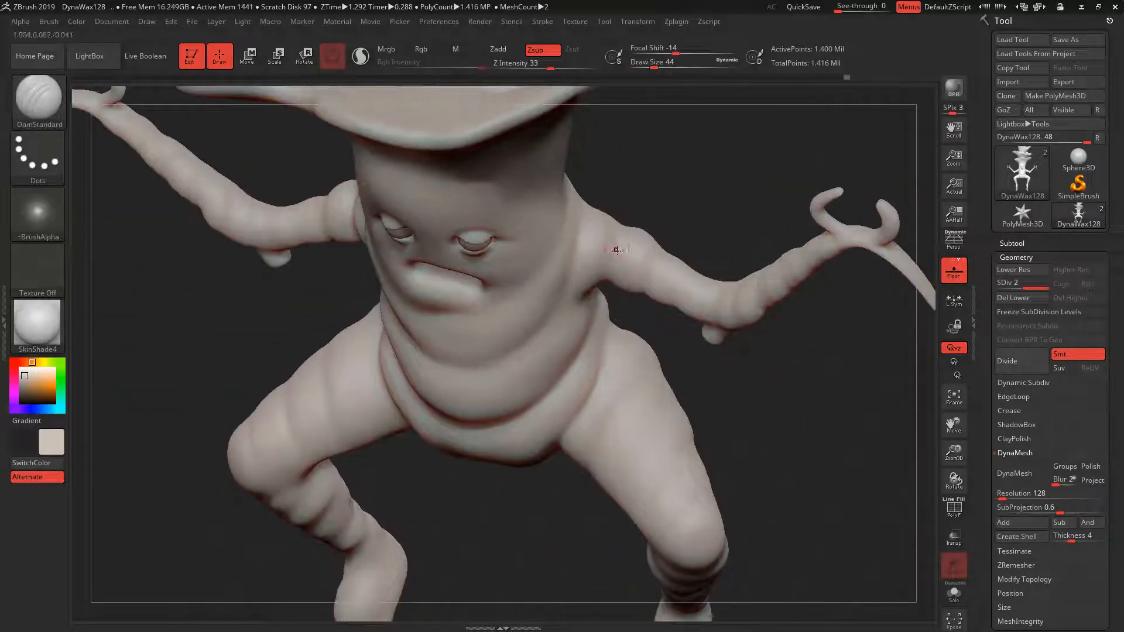
{"action": "left_click_drag", "start_coordinate": [732, 186], "coordinate": [653, 262], "text": "shift"}
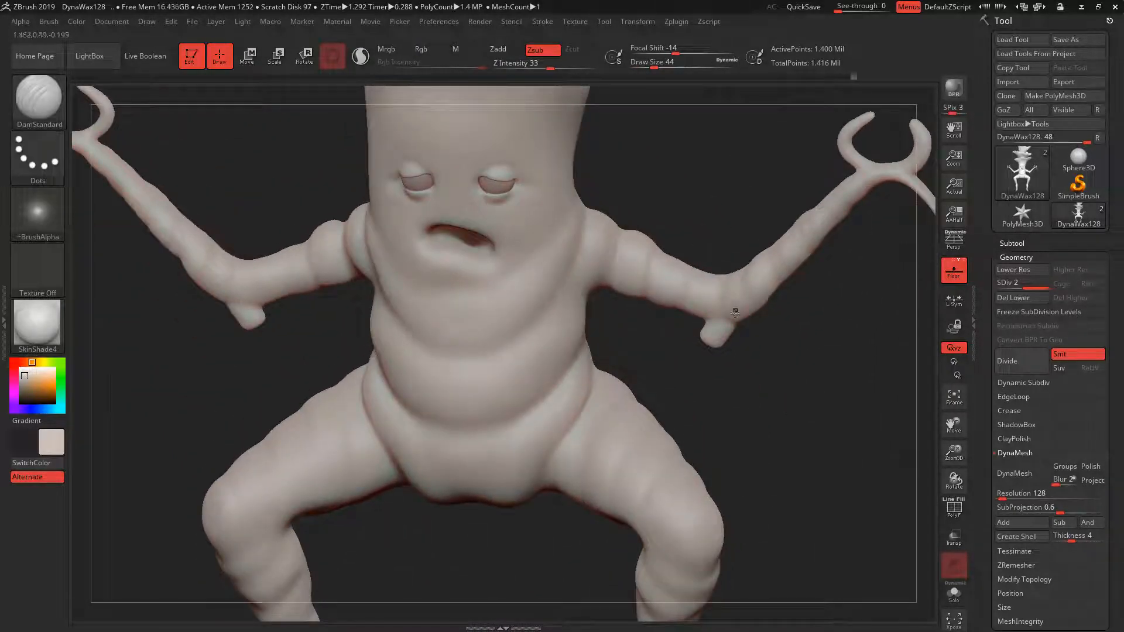
Sharpen the skin folds along the forearms and around the elbows with the DamStandard brush.
{"action": "left_click_drag", "start_coordinate": [760, 296], "coordinate": [715, 284]}
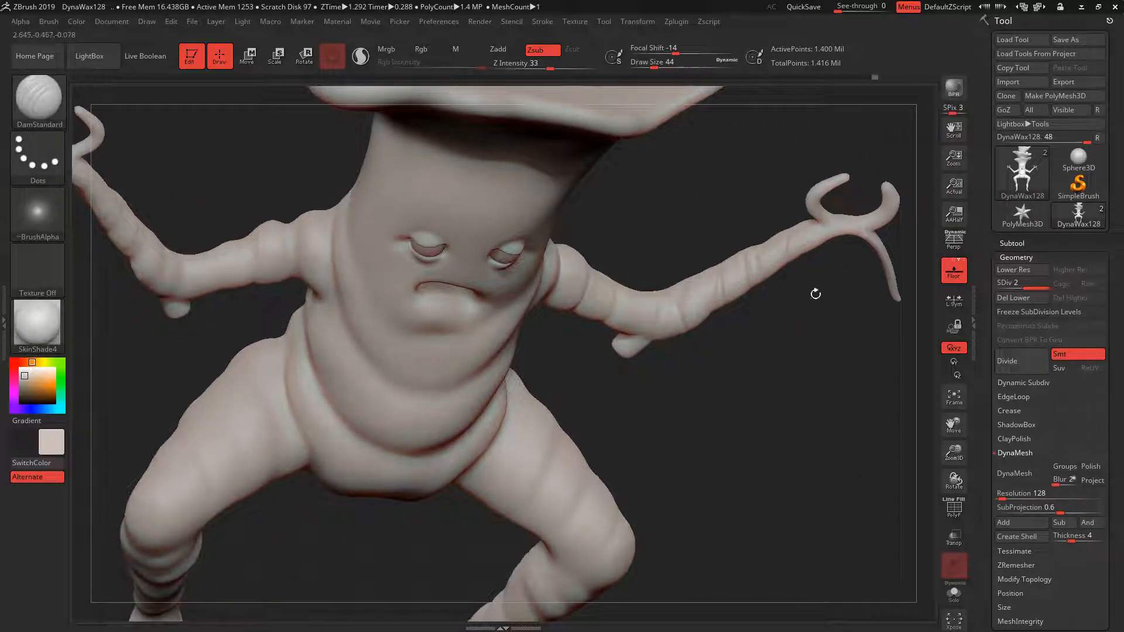
{"action": "left_click_drag", "start_coordinate": [815, 294], "coordinate": [493, 304]}
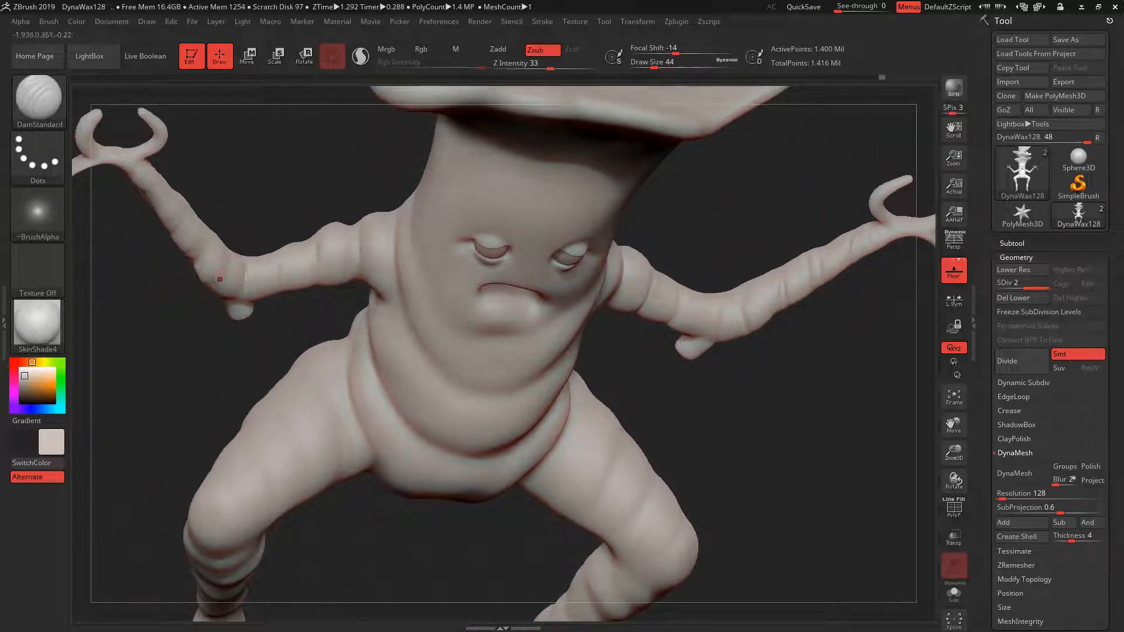
{"action": "left_click_drag", "start_coordinate": [359, 218], "coordinate": [424, 314]}
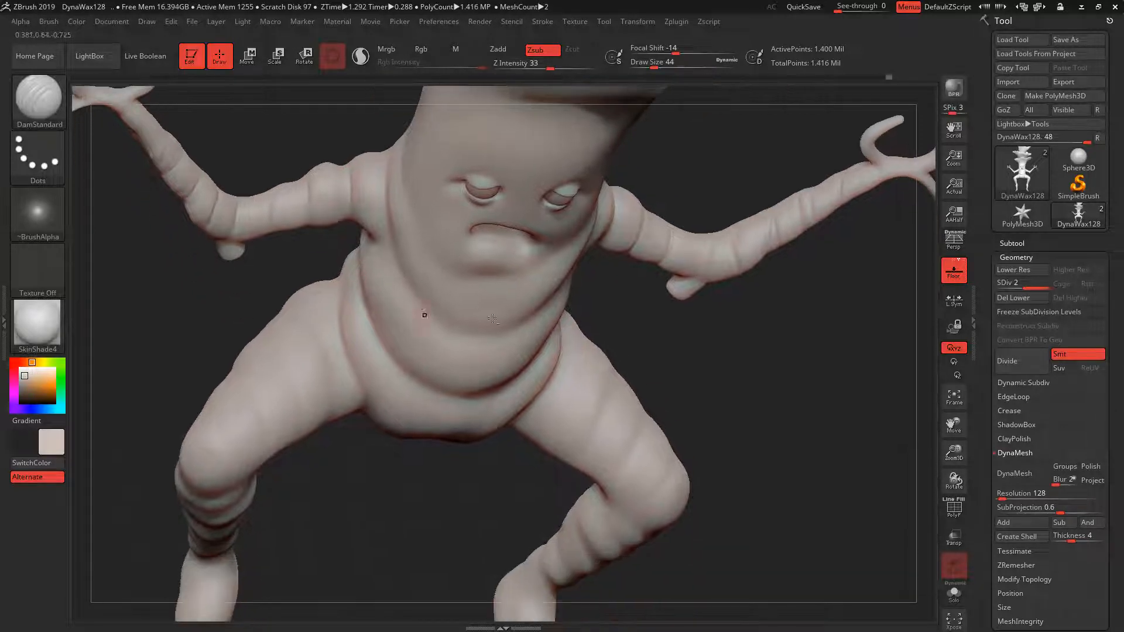
Set the DamStandard draw size to 65 and deepen the fold running across the torso below the mouth.
{"action": "left_click_drag", "start_coordinate": [773, 293], "coordinate": [662, 299]}
{"action": "right_click_drag", "start_coordinate": [436, 278], "coordinate": [480, 325], "text": "alt"}
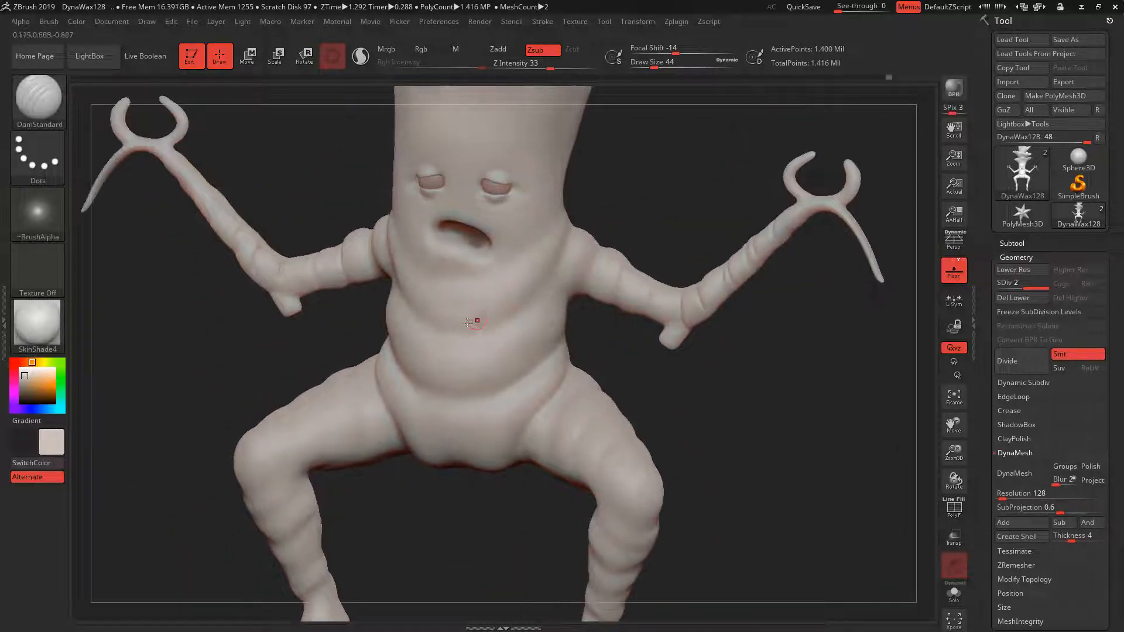
{"action": "key", "text": "space"}
{"action": "left_click_drag", "start_coordinate": [465, 334], "coordinate": [470, 334]}
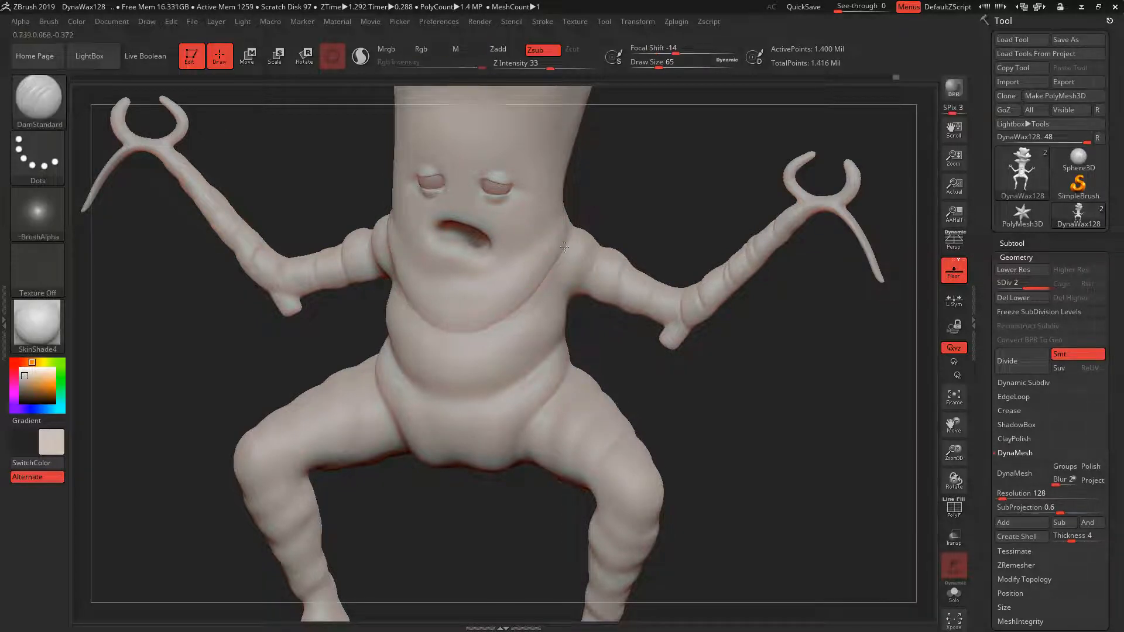
Carve diagonal folds from the neck and shoulders down to the chest and soften them with smoothing.
{"action": "key", "text": "shift"}
{"action": "left_click_drag", "start_coordinate": [560, 213], "coordinate": [521, 251]}
{"action": "key", "text": "shift"}
{"action": "left_click_drag", "start_coordinate": [614, 190], "coordinate": [539, 282]}
{"action": "key", "text": "shift"}
{"action": "key", "text": "shift"}
{"action": "left_click_drag", "start_coordinate": [693, 394], "coordinate": [755, 401]}
{"action": "key", "text": "shift"}
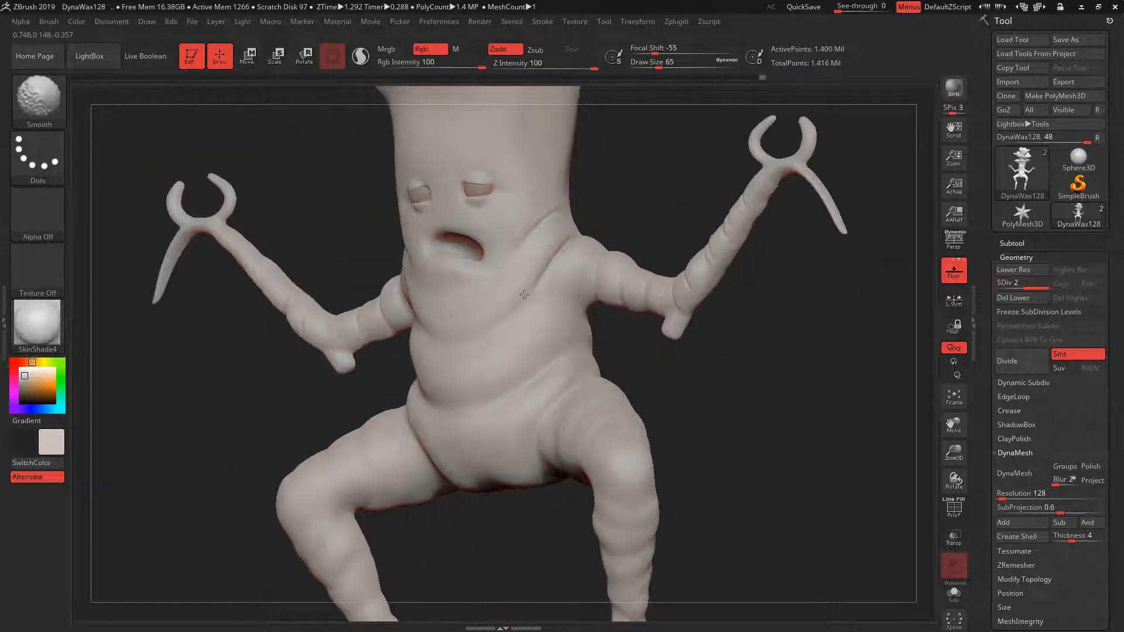
{"action": "left_click_drag", "start_coordinate": [657, 351], "coordinate": [703, 355]}
{"action": "key", "text": "shift"}
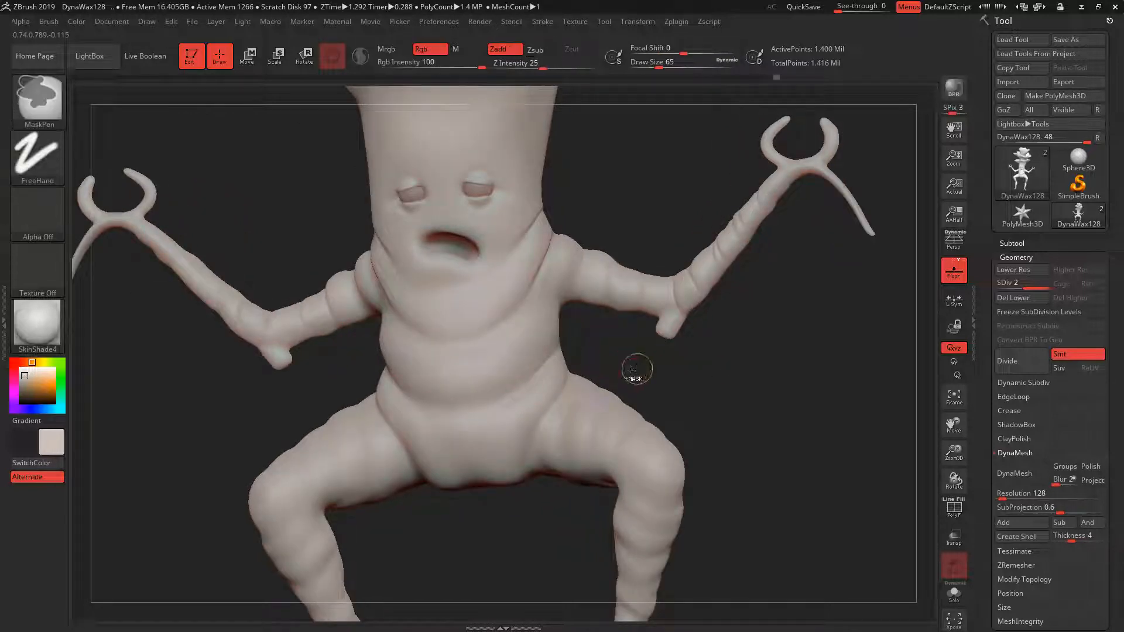
Sharpen the belly and hip creases and carve folds across the thighs.
{"action": "left_click_drag", "start_coordinate": [635, 369], "coordinate": [511, 398]}
{"action": "mouse_move", "coordinate": [595, 343]}
{"action": "left_mouse_down"}
{"action": "mouse_move", "coordinate": [547, 389]}
{"action": "mouse_move", "coordinate": [588, 349]}
{"action": "mouse_move", "coordinate": [491, 408]}
{"action": "mouse_move", "coordinate": [560, 397]}
{"action": "mouse_move", "coordinate": [540, 430]}
{"action": "left_mouse_up"}
{"action": "key", "text": "shift"}
{"action": "left_click_drag", "start_coordinate": [677, 380], "coordinate": [752, 376]}
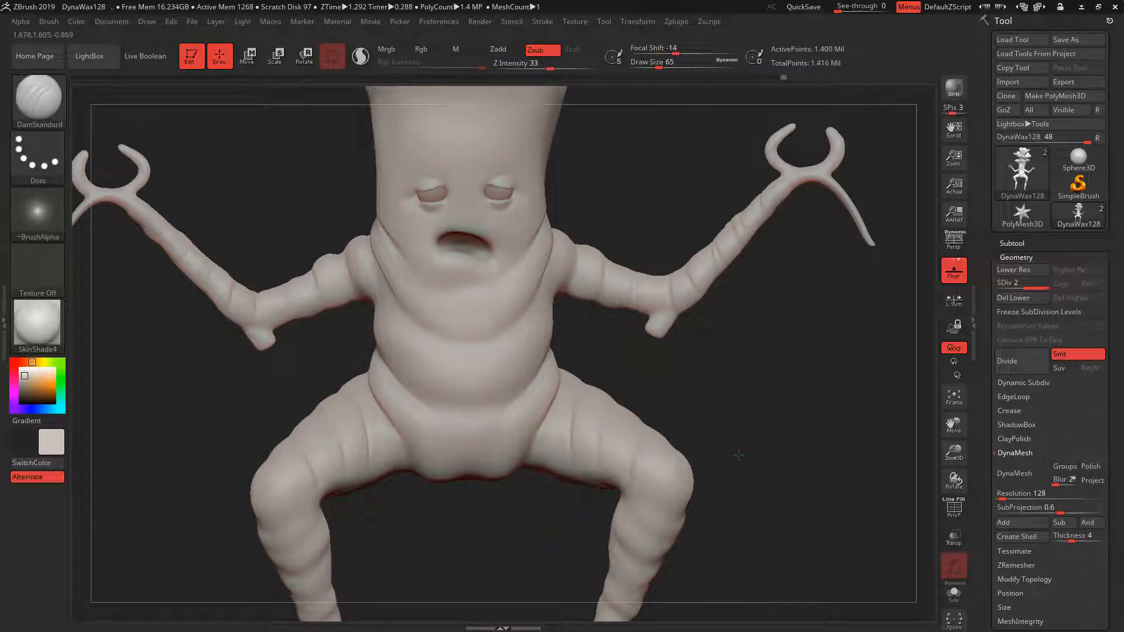
Carve fold creases around the legs just below the knees and smooth their ends.
{"action": "left_click_drag", "start_coordinate": [739, 455], "coordinate": [747, 323], "text": "alt"}
{"action": "left_click_drag", "start_coordinate": [747, 323], "coordinate": [709, 343]}
{"action": "left_click_drag", "start_coordinate": [611, 406], "coordinate": [695, 396]}
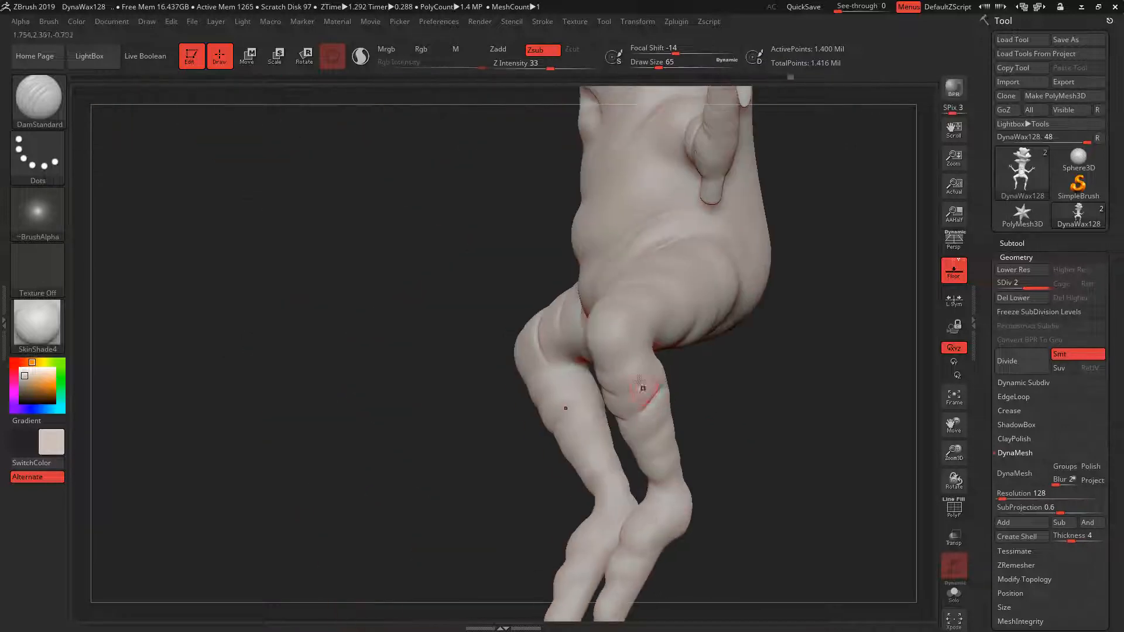
{"action": "mouse_move", "coordinate": [747, 300]}
{"action": "left_mouse_down"}
{"action": "mouse_move", "coordinate": [677, 268]}
{"action": "mouse_move", "coordinate": [651, 275]}
{"action": "left_mouse_up"}
{"action": "left_click_drag", "start_coordinate": [735, 345], "coordinate": [788, 313]}
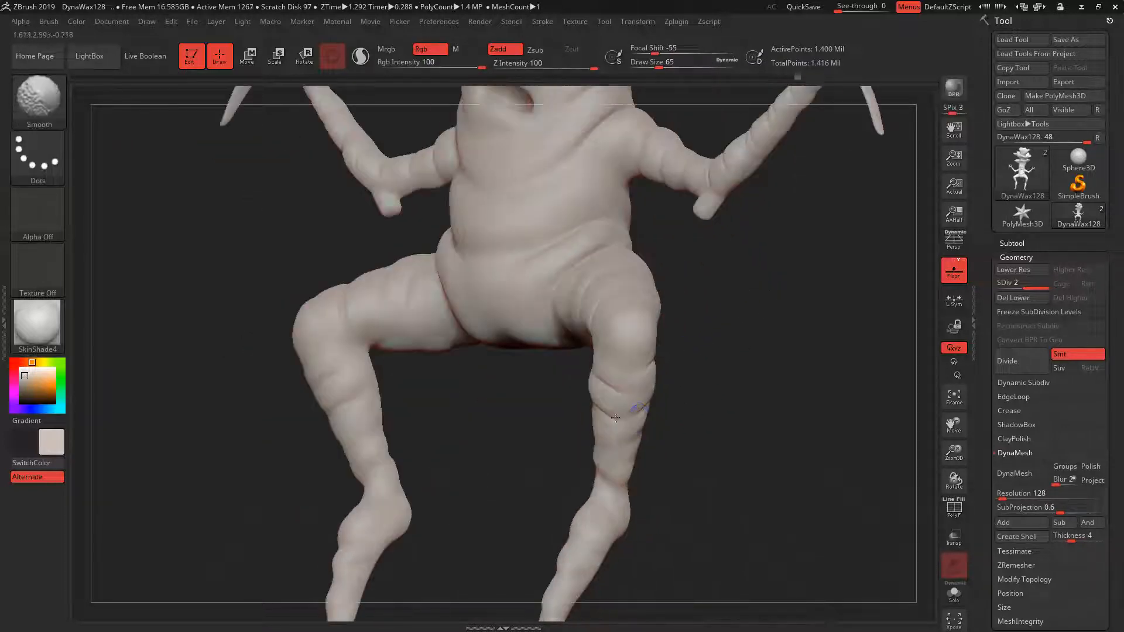
{"action": "mouse_move", "coordinate": [703, 414]}
{"action": "left_mouse_down", "text": "shift"}
{"action": "mouse_move", "coordinate": [610, 454]}
{"action": "mouse_move", "coordinate": [611, 479]}
{"action": "left_mouse_up", "text": "shift"}
Carve creases between the folds of the lower legs down toward the feet and soften them.
{"action": "mouse_move", "coordinate": [736, 470]}
{"action": "left_mouse_down", "text": "alt"}
{"action": "mouse_move", "coordinate": [738, 410]}
{"action": "mouse_move", "coordinate": [688, 404]}
{"action": "left_mouse_up", "text": "alt"}
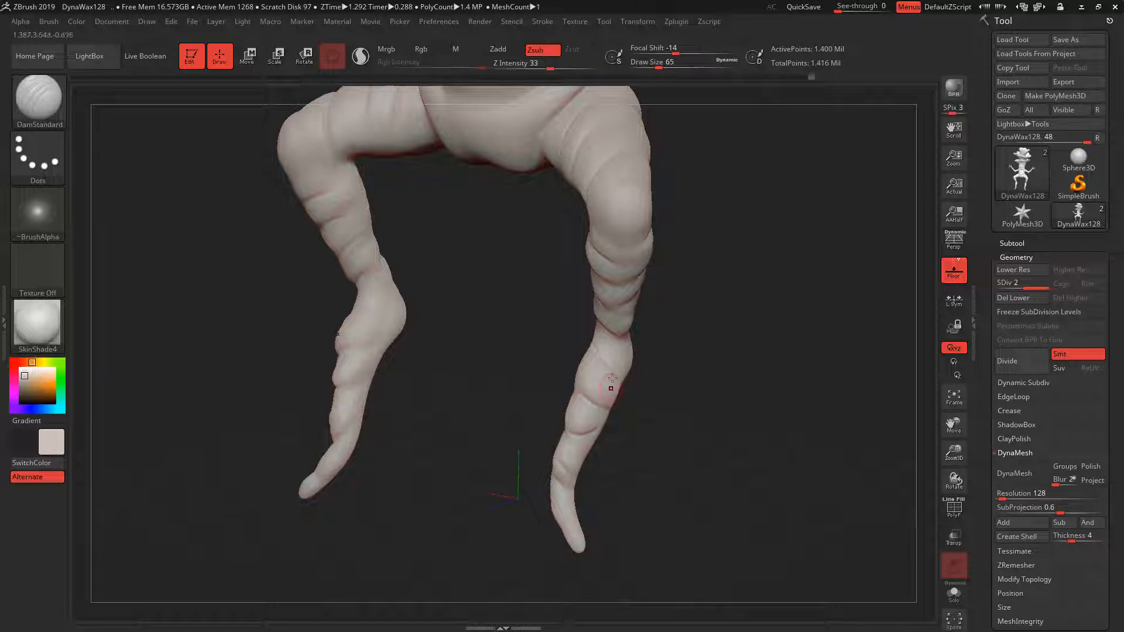
{"action": "left_click_drag", "start_coordinate": [659, 354], "coordinate": [758, 359]}
{"action": "mouse_move", "coordinate": [598, 394]}
{"action": "left_mouse_down"}
{"action": "mouse_move", "coordinate": [581, 378]}
{"action": "mouse_move", "coordinate": [589, 365]}
{"action": "left_mouse_up"}
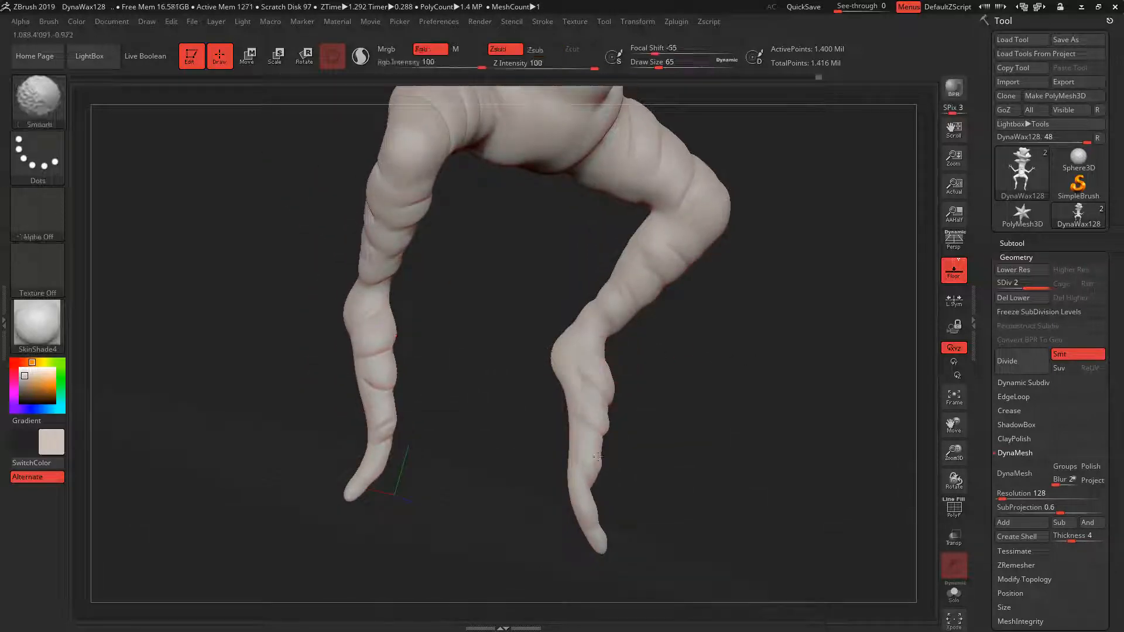
Add short wrinkles at the outer corners of the eyes and smooth them.
{"action": "mouse_move", "coordinate": [723, 391]}
{"action": "left_mouse_down", "text": "shift"}
{"action": "mouse_move", "coordinate": [753, 375]}
{"action": "mouse_move", "coordinate": [736, 344]}
{"action": "mouse_move", "coordinate": [741, 444]}
{"action": "mouse_move", "coordinate": [769, 510]}
{"action": "left_mouse_up", "text": "shift"}
{"action": "left_click_drag", "start_coordinate": [558, 357], "coordinate": [568, 356]}
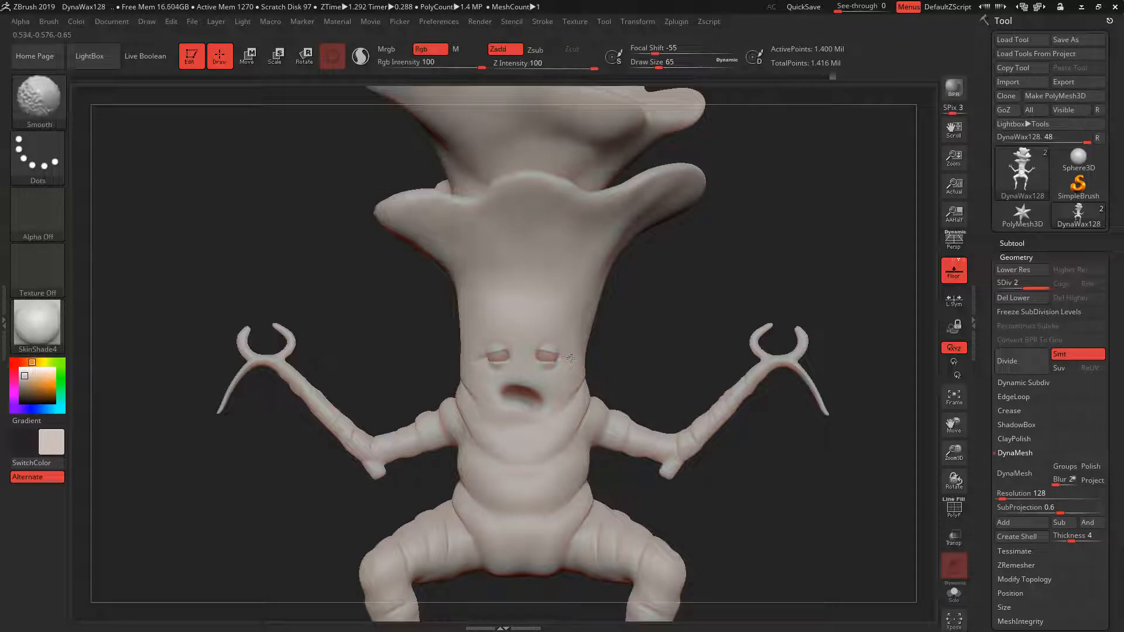
{"action": "mouse_move", "coordinate": [817, 475]}
{"action": "left_mouse_down", "text": "shift"}
{"action": "mouse_move", "coordinate": [824, 504]}
{"action": "mouse_move", "coordinate": [813, 431]}
{"action": "left_mouse_up", "text": "shift"}
Carve vertical grooves down the front centre petal of the lowest flared tier with the DamStandard brush at draw size 65.
{"action": "left_click_drag", "start_coordinate": [697, 373], "coordinate": [726, 162], "text": "alt"}
{"action": "left_click_drag", "start_coordinate": [733, 430], "coordinate": [764, 577], "text": "alt"}
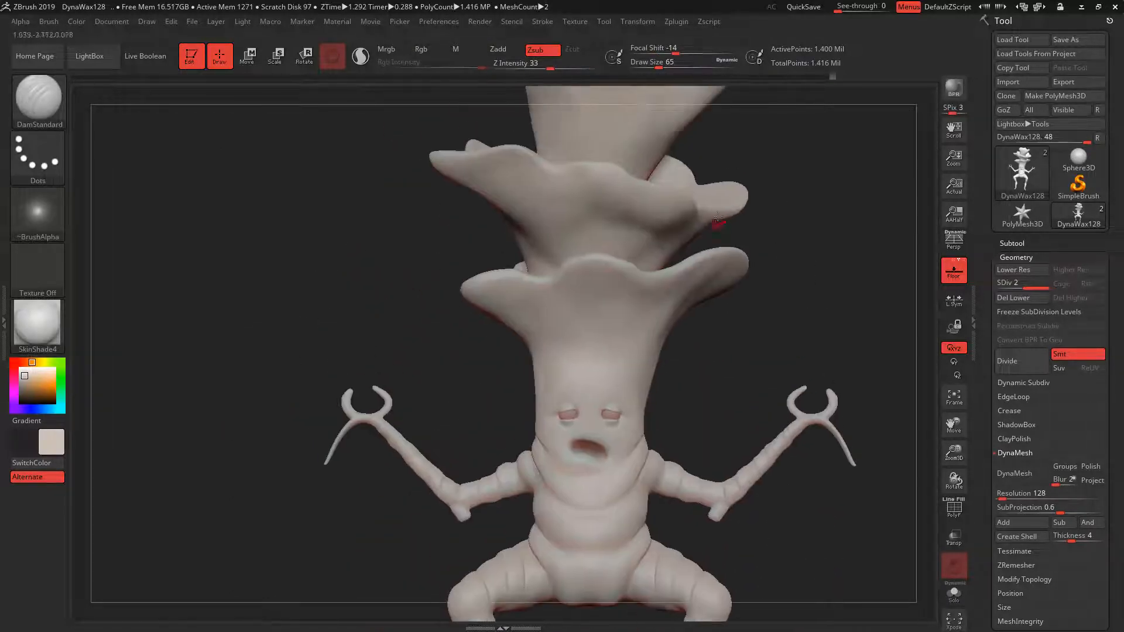
{"action": "left_click_drag", "start_coordinate": [765, 298], "coordinate": [702, 248]}
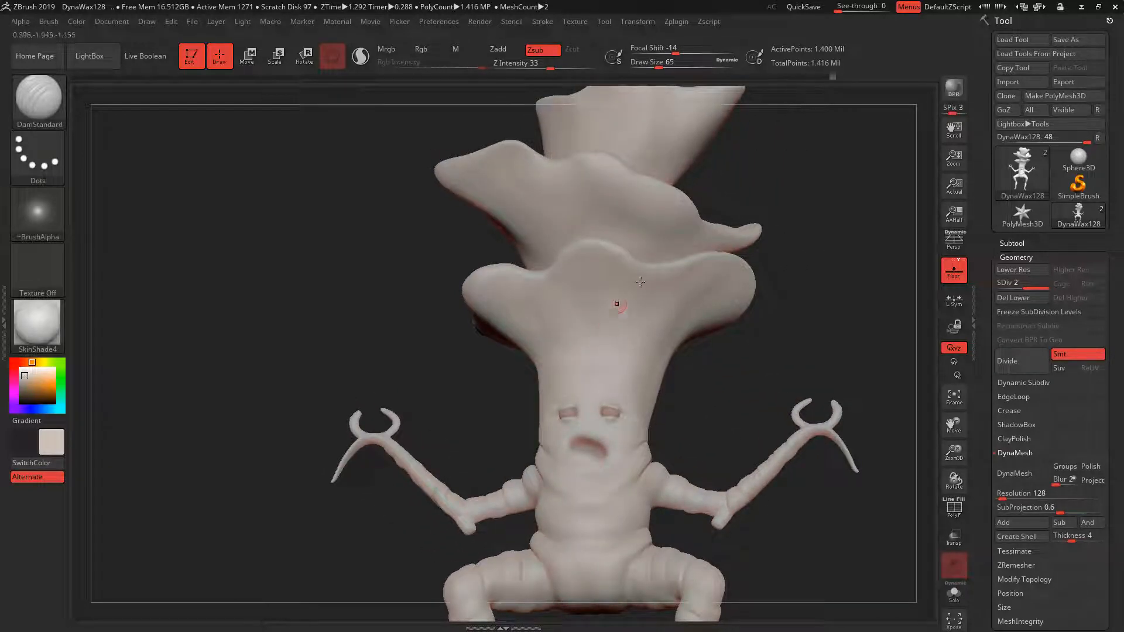
{"action": "right_click_drag", "start_coordinate": [619, 304], "coordinate": [636, 233]}
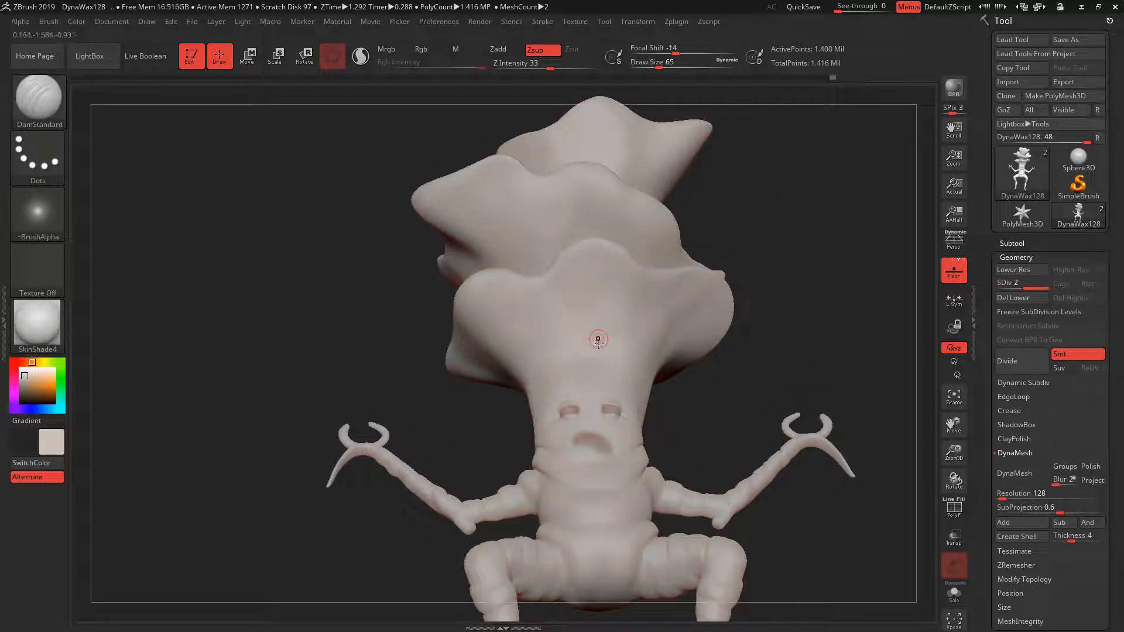
{"action": "left_click_drag", "start_coordinate": [601, 264], "coordinate": [608, 348]}
{"action": "left_click_drag", "start_coordinate": [754, 247], "coordinate": [622, 350]}
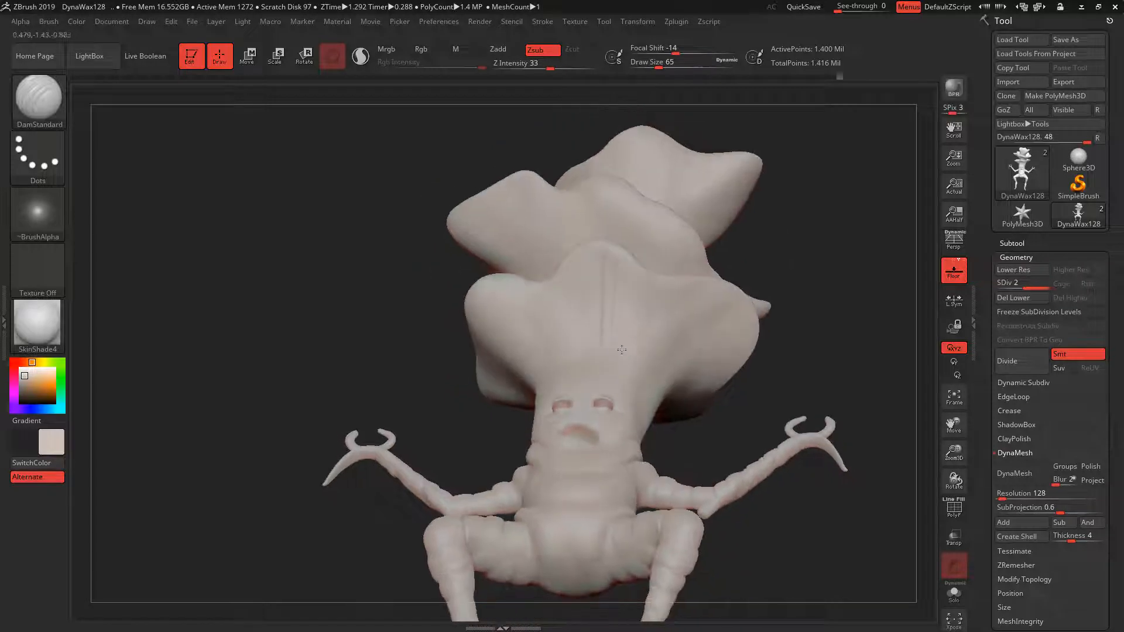
Carve fanned grooves from the rim down across the front-side and side petals of the lowest flared tier.
{"action": "left_click_drag", "start_coordinate": [832, 279], "coordinate": [664, 316]}
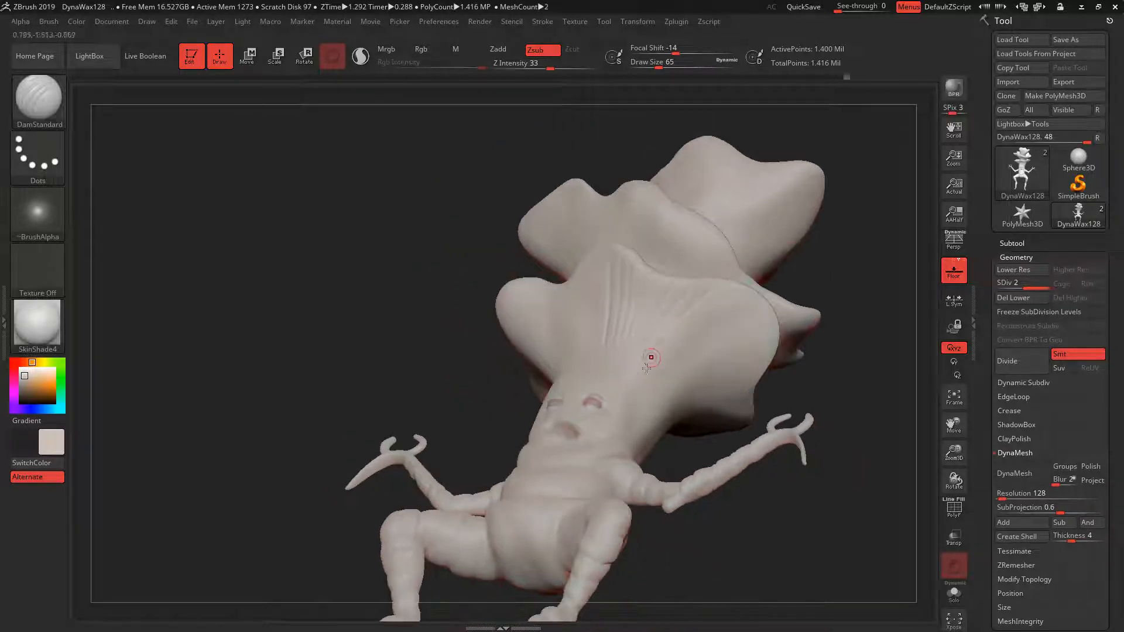
{"action": "left_click_drag", "start_coordinate": [651, 357], "coordinate": [750, 301]}
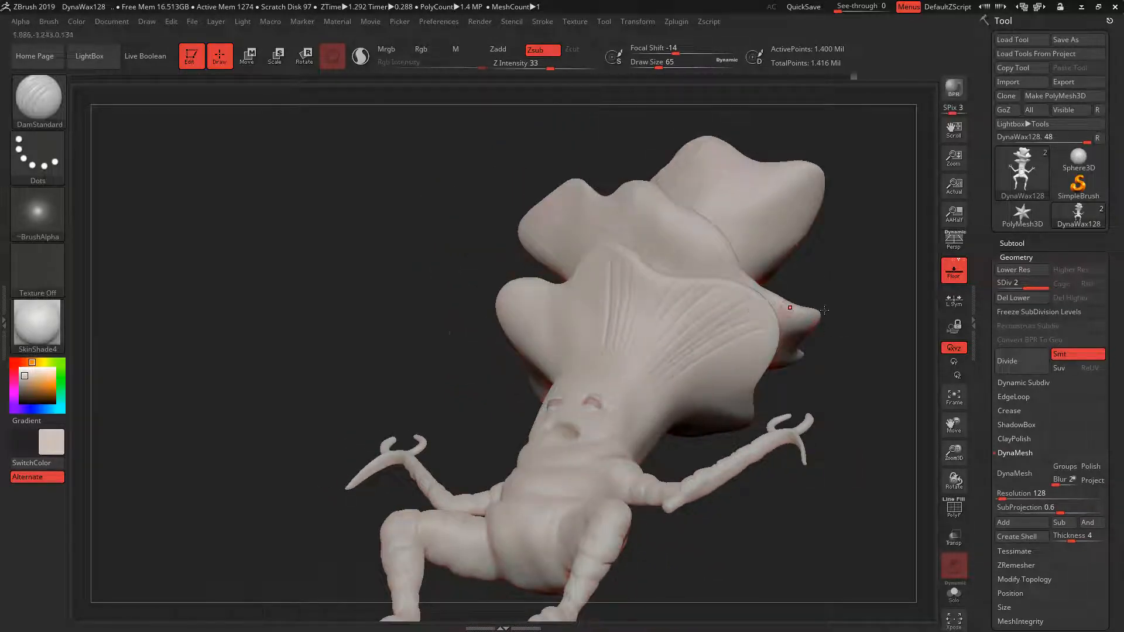
{"action": "left_click_drag", "start_coordinate": [824, 310], "coordinate": [700, 303]}
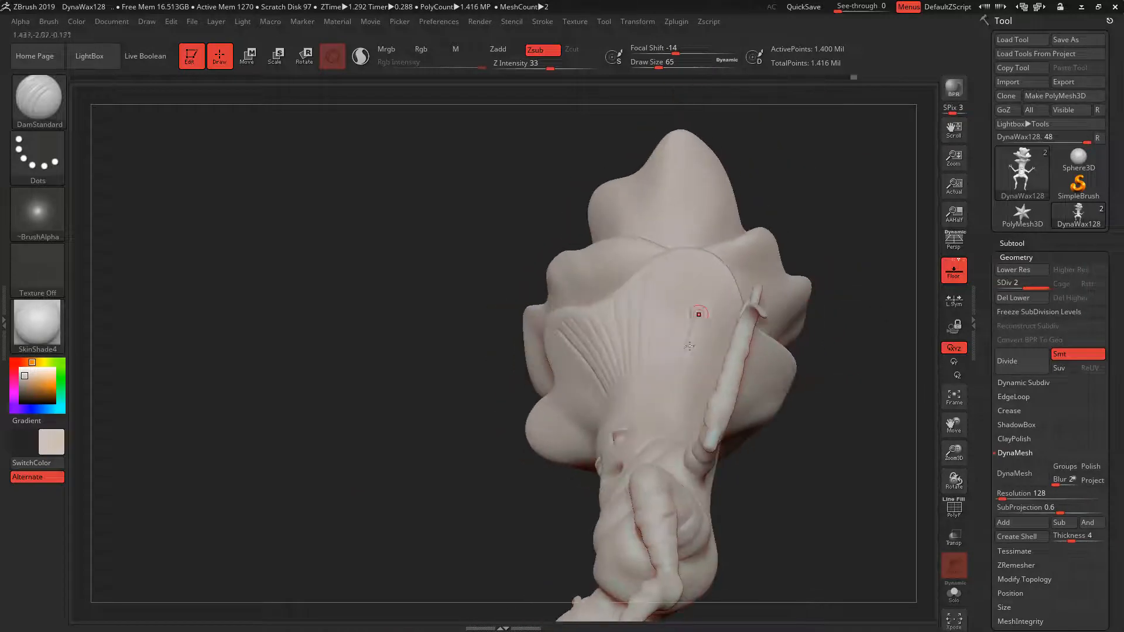
{"action": "left_click_drag", "start_coordinate": [690, 346], "coordinate": [695, 375]}
{"action": "left_click_drag", "start_coordinate": [838, 366], "coordinate": [726, 375]}
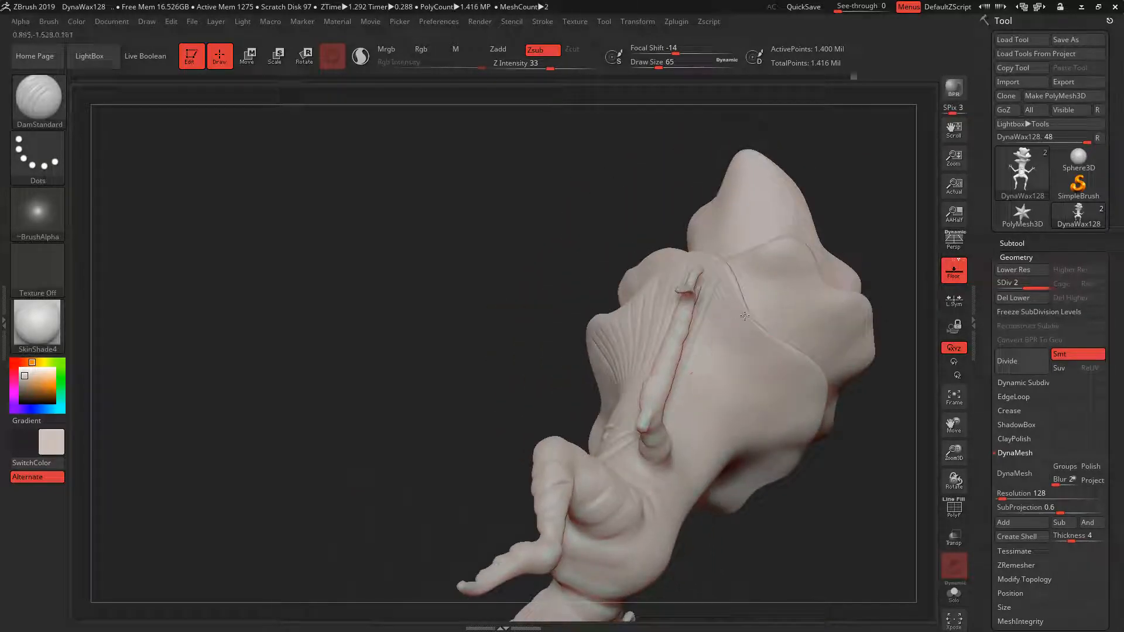
{"action": "mouse_move", "coordinate": [804, 347]}
{"action": "right_mouse_down"}
{"action": "mouse_move", "coordinate": [821, 346]}
{"action": "mouse_move", "coordinate": [737, 372]}
{"action": "mouse_move", "coordinate": [814, 321]}
{"action": "mouse_move", "coordinate": [800, 331]}
{"action": "right_mouse_up"}
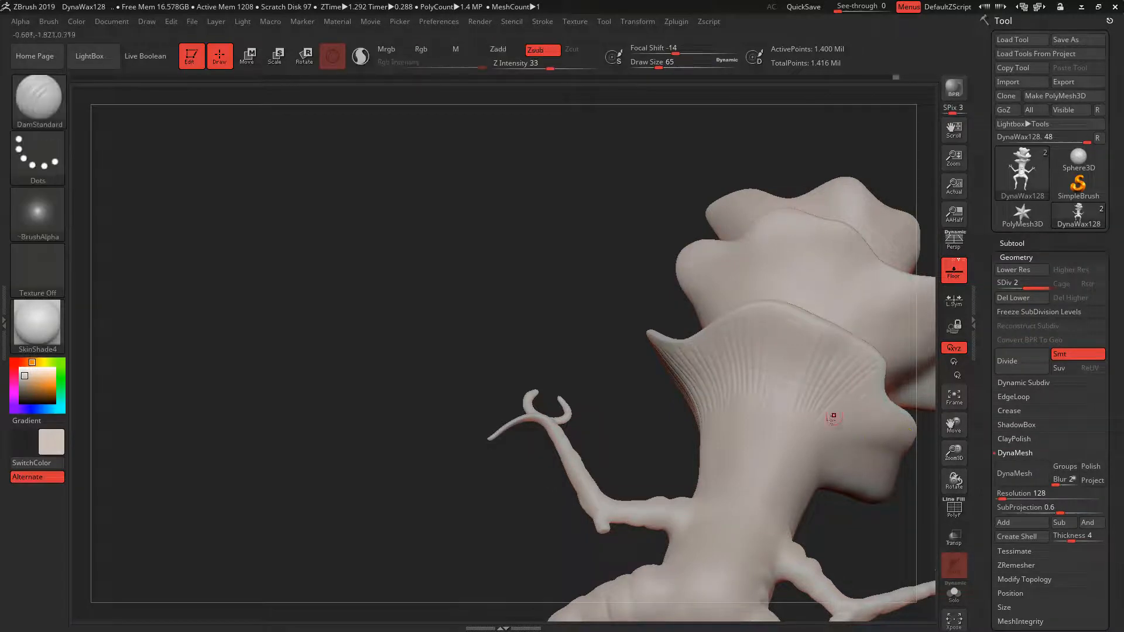
Continue the grooves around the back of the lowest tier and fill the smooth gaps between its front petals.
{"action": "mouse_move", "coordinate": [832, 418]}
{"action": "right_mouse_down"}
{"action": "mouse_move", "coordinate": [898, 533]}
{"action": "mouse_move", "coordinate": [867, 448]}
{"action": "mouse_move", "coordinate": [873, 211]}
{"action": "mouse_move", "coordinate": [775, 279]}
{"action": "mouse_move", "coordinate": [669, 319]}
{"action": "right_mouse_up"}
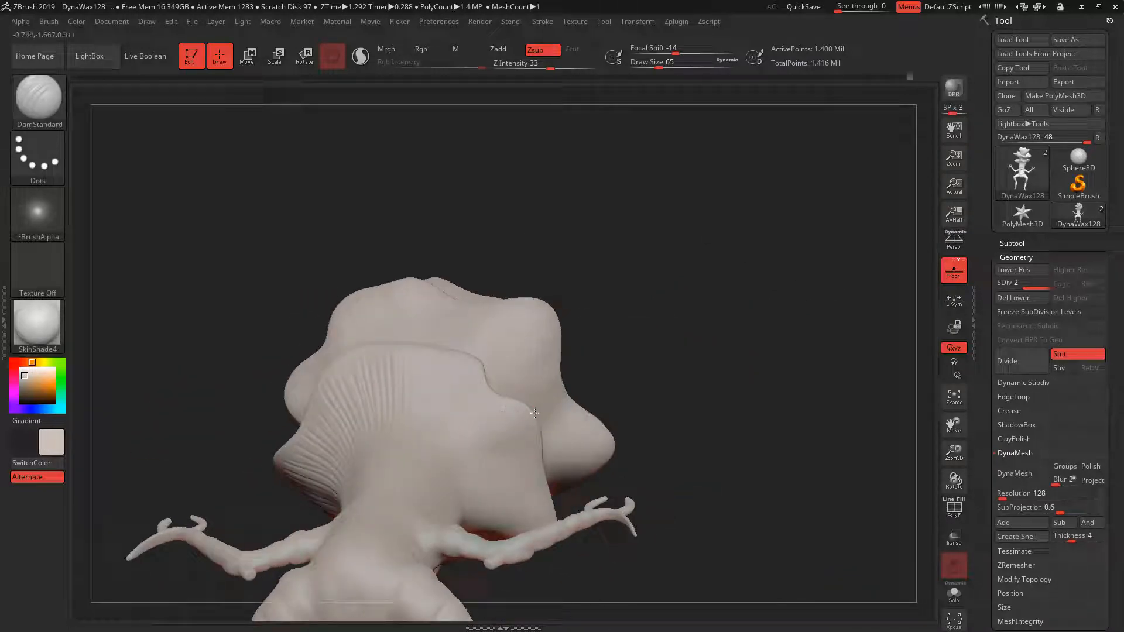
{"action": "mouse_move", "coordinate": [474, 468]}
{"action": "right_mouse_down"}
{"action": "mouse_move", "coordinate": [790, 323]}
{"action": "mouse_move", "coordinate": [451, 428]}
{"action": "mouse_move", "coordinate": [467, 459]}
{"action": "right_mouse_up"}
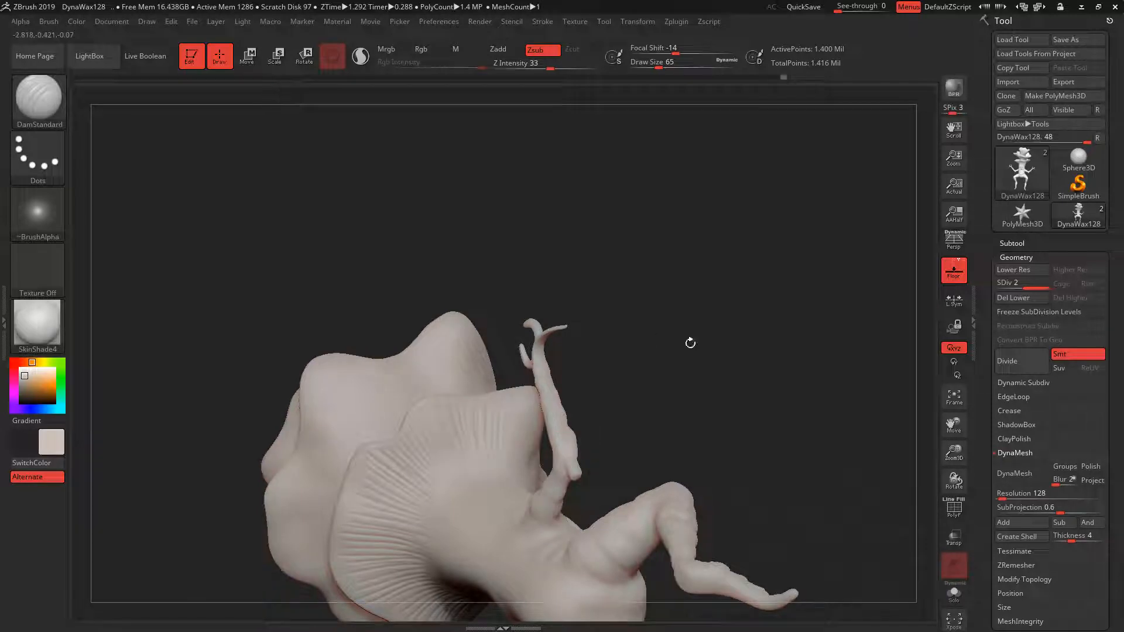
{"action": "mouse_move", "coordinate": [691, 343]}
{"action": "right_mouse_down"}
{"action": "mouse_move", "coordinate": [515, 443]}
{"action": "mouse_move", "coordinate": [563, 433]}
{"action": "mouse_move", "coordinate": [682, 329]}
{"action": "right_mouse_up"}
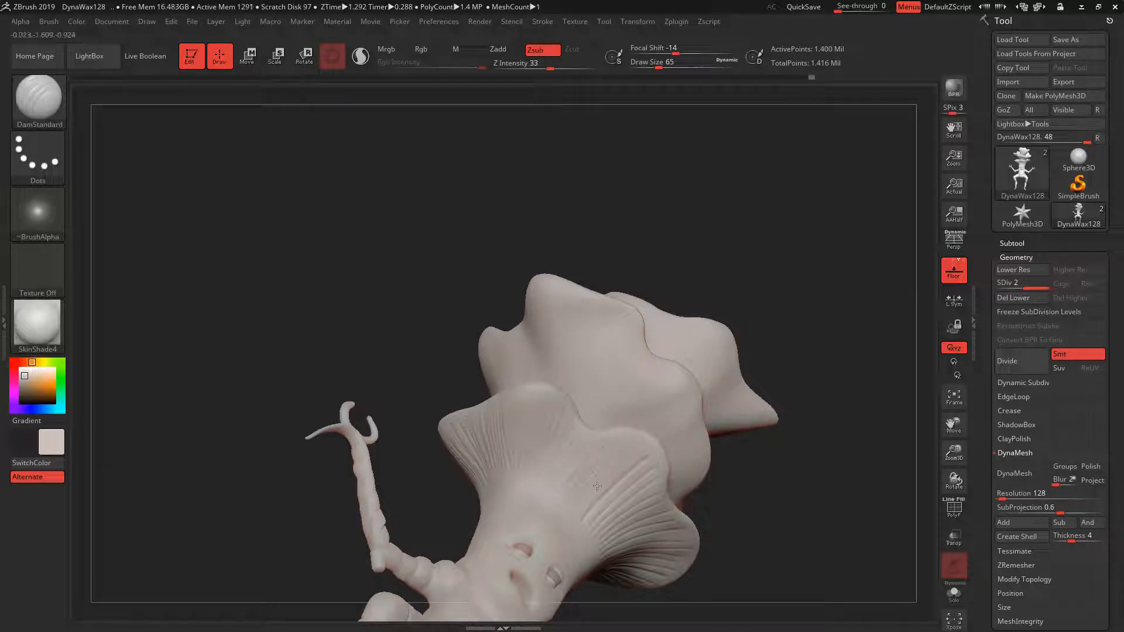
{"action": "left_click_drag", "start_coordinate": [665, 440], "coordinate": [583, 524]}
{"action": "left_click_drag", "start_coordinate": [807, 440], "coordinate": [809, 454]}
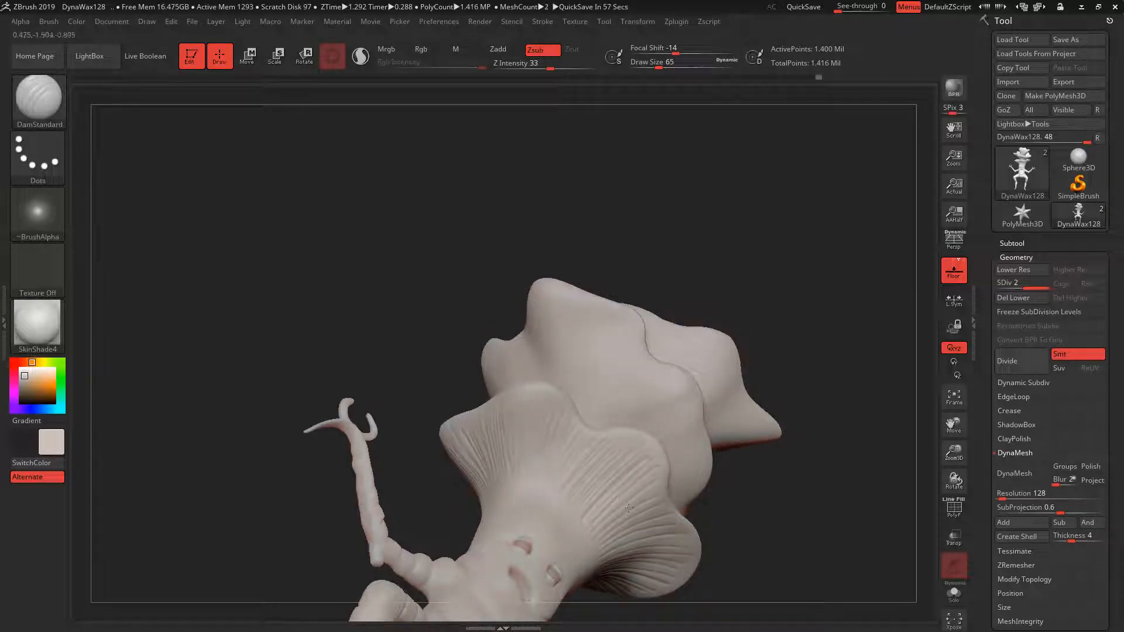
{"action": "right_click_drag", "start_coordinate": [621, 535], "coordinate": [726, 503]}
{"action": "right_click_drag", "start_coordinate": [864, 516], "coordinate": [713, 350]}
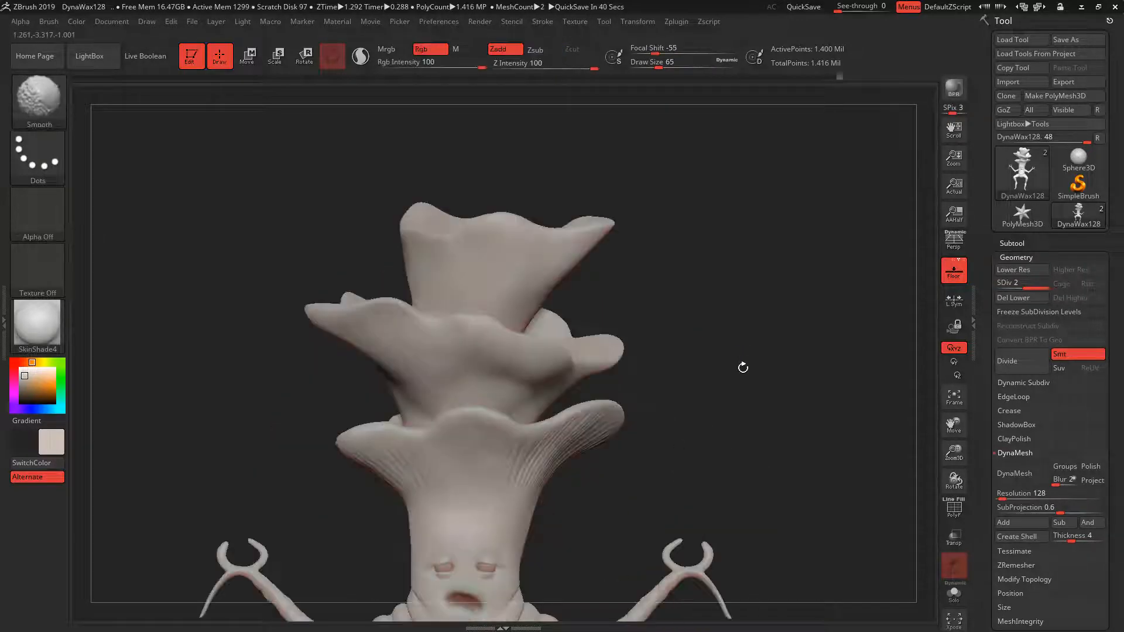
Smooth the lower ends of the lowest tier's grooves into the trunk with the Smooth brush at a draw size of about 223.
{"action": "key", "text": "space"}
{"action": "key", "text": "shift"}
{"action": "left_click_drag", "start_coordinate": [691, 374], "coordinate": [562, 383]}
{"action": "key", "text": "shift"}
{"action": "mouse_move", "coordinate": [720, 398]}
{"action": "left_mouse_down"}
{"action": "mouse_move", "coordinate": [607, 396]}
{"action": "mouse_move", "coordinate": [576, 438]}
{"action": "left_mouse_up"}
{"action": "key", "text": "shift"}
{"action": "key", "text": "shift"}
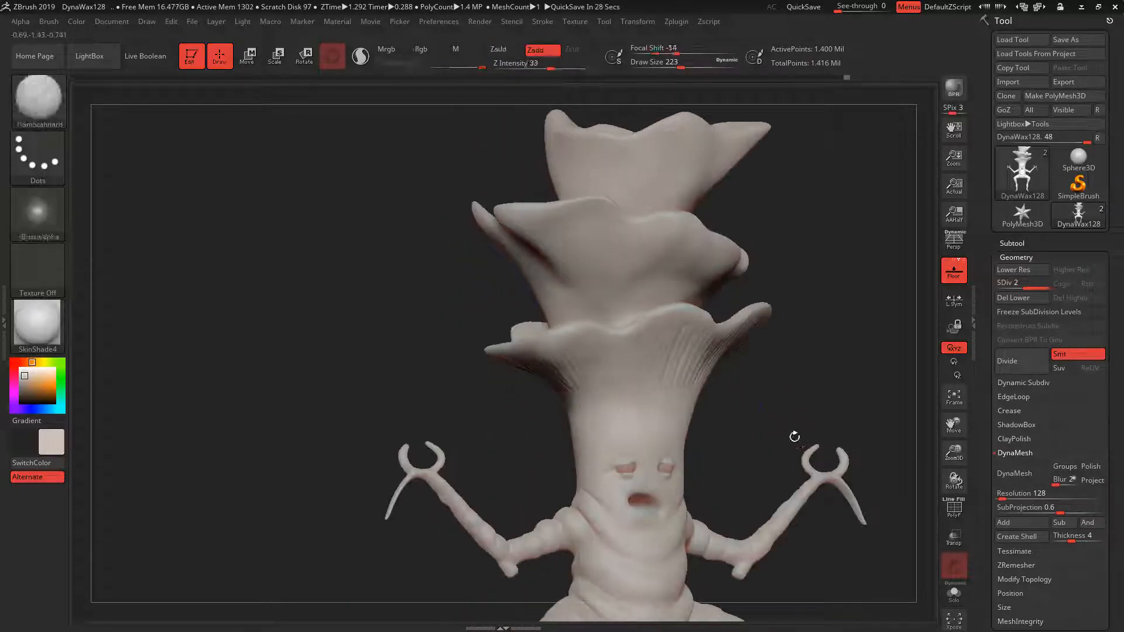
Carve fanned grooves down the front petals of the middle flared tier with the DamStandard brush at draw size 94.
{"action": "left_click_drag", "start_coordinate": [795, 437], "coordinate": [786, 416]}
{"action": "left_click_drag", "start_coordinate": [807, 331], "coordinate": [807, 284], "text": "alt"}
{"action": "left_click_drag", "start_coordinate": [807, 283], "coordinate": [824, 370]}
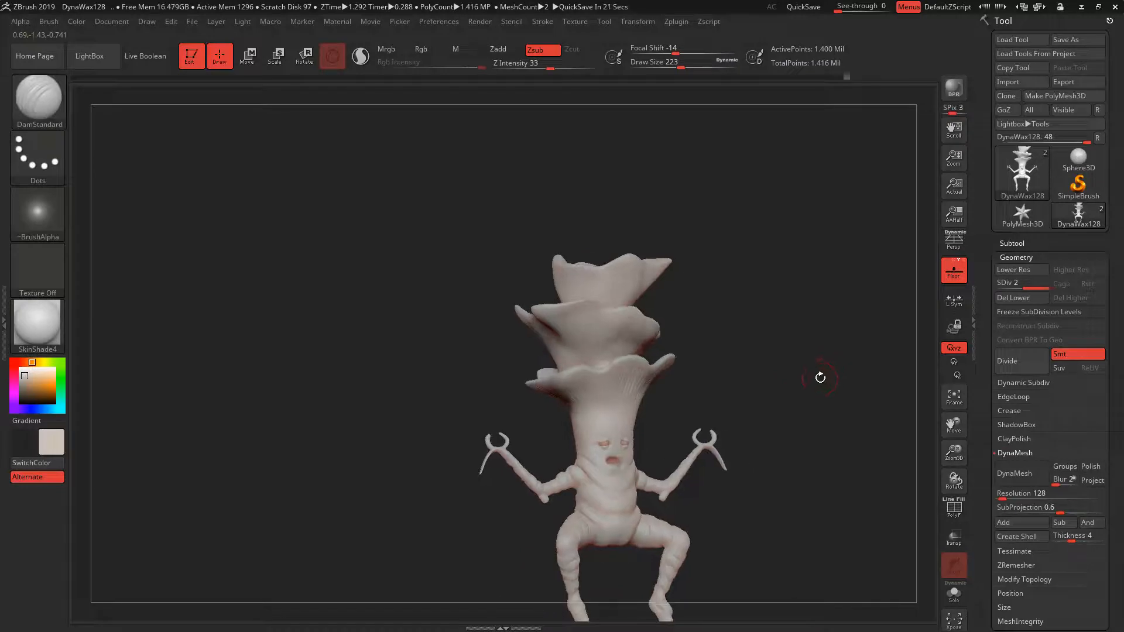
{"action": "mouse_move", "coordinate": [795, 420]}
{"action": "left_mouse_down"}
{"action": "mouse_move", "coordinate": [735, 273]}
{"action": "mouse_move", "coordinate": [776, 418]}
{"action": "left_mouse_up"}
{"action": "key", "text": "space"}
{"action": "left_click_drag", "start_coordinate": [657, 296], "coordinate": [648, 295]}
{"action": "mouse_move", "coordinate": [811, 202]}
{"action": "left_mouse_down"}
{"action": "mouse_move", "coordinate": [898, 252]}
{"action": "mouse_move", "coordinate": [864, 167]}
{"action": "left_mouse_up"}
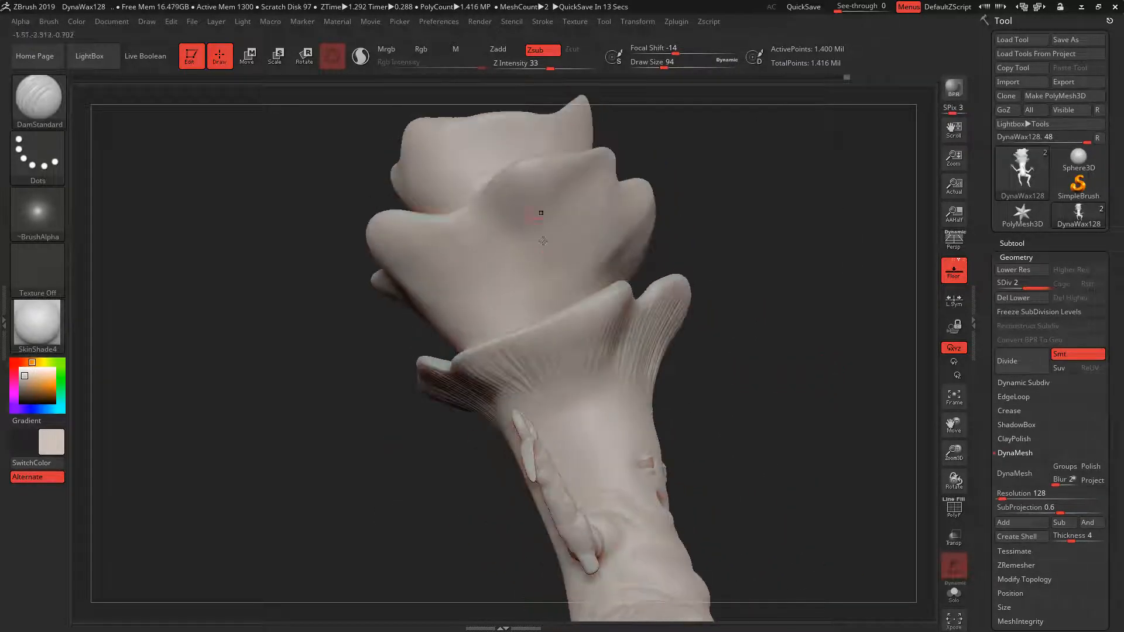
{"action": "left_click_drag", "start_coordinate": [780, 201], "coordinate": [585, 272]}
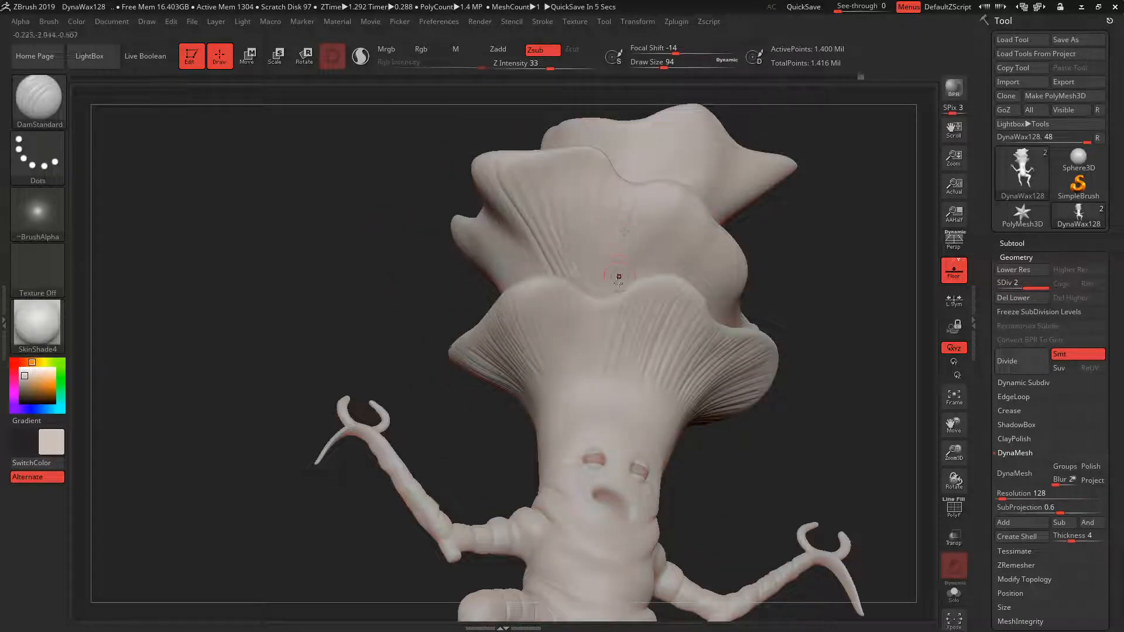
{"action": "left_click_drag", "start_coordinate": [797, 250], "coordinate": [654, 263]}
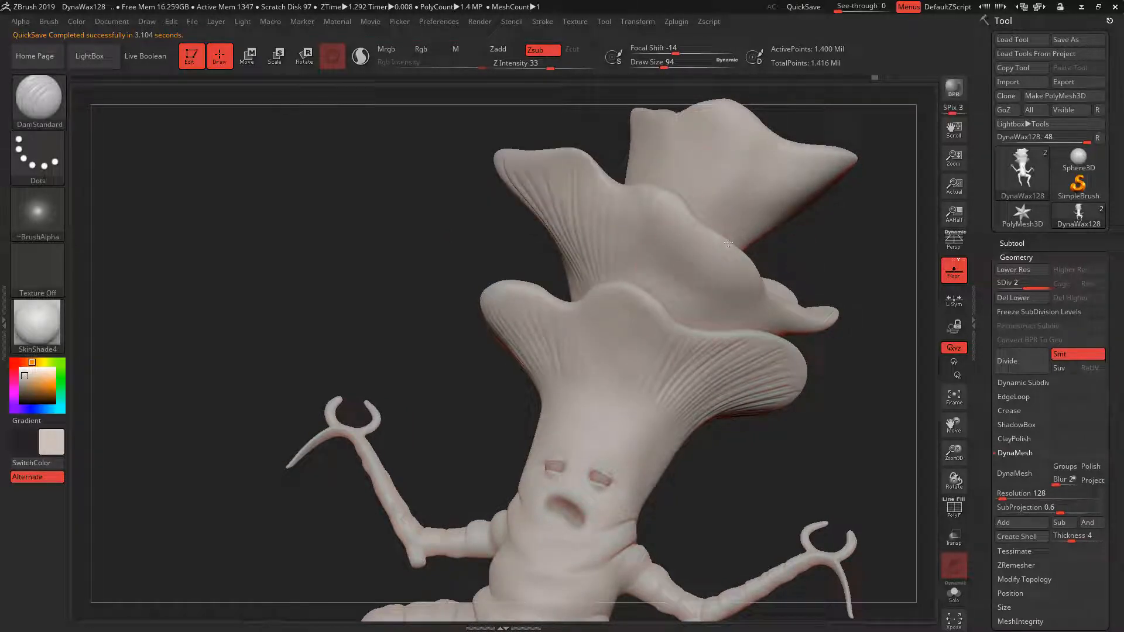
{"action": "left_click_drag", "start_coordinate": [815, 222], "coordinate": [837, 293]}
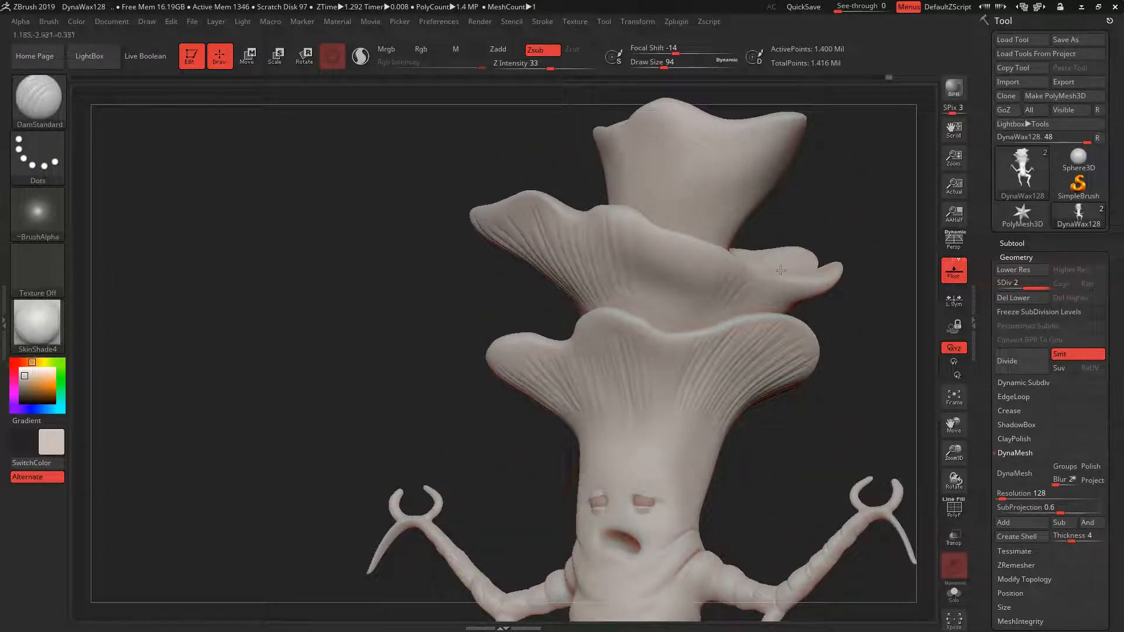
Continue the middle tier's grooves over its side petals and fill the gaps beside the front.
{"action": "right_click_drag", "start_coordinate": [781, 270], "coordinate": [731, 322]}
{"action": "right_click_drag", "start_coordinate": [780, 290], "coordinate": [814, 294]}
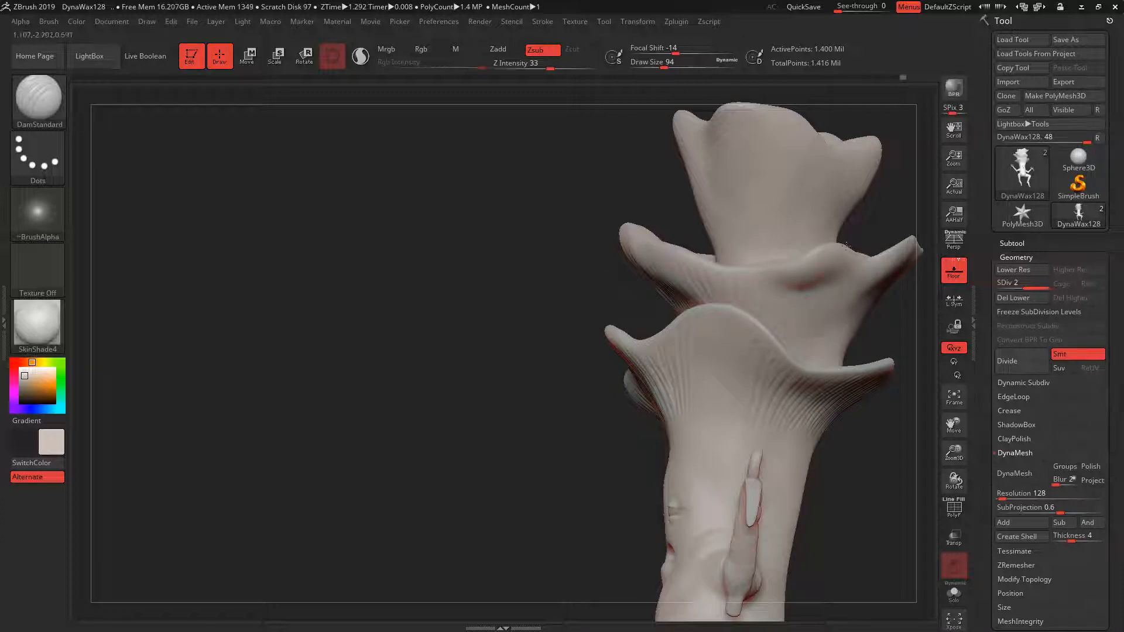
{"action": "right_click_drag", "start_coordinate": [761, 305], "coordinate": [901, 346]}
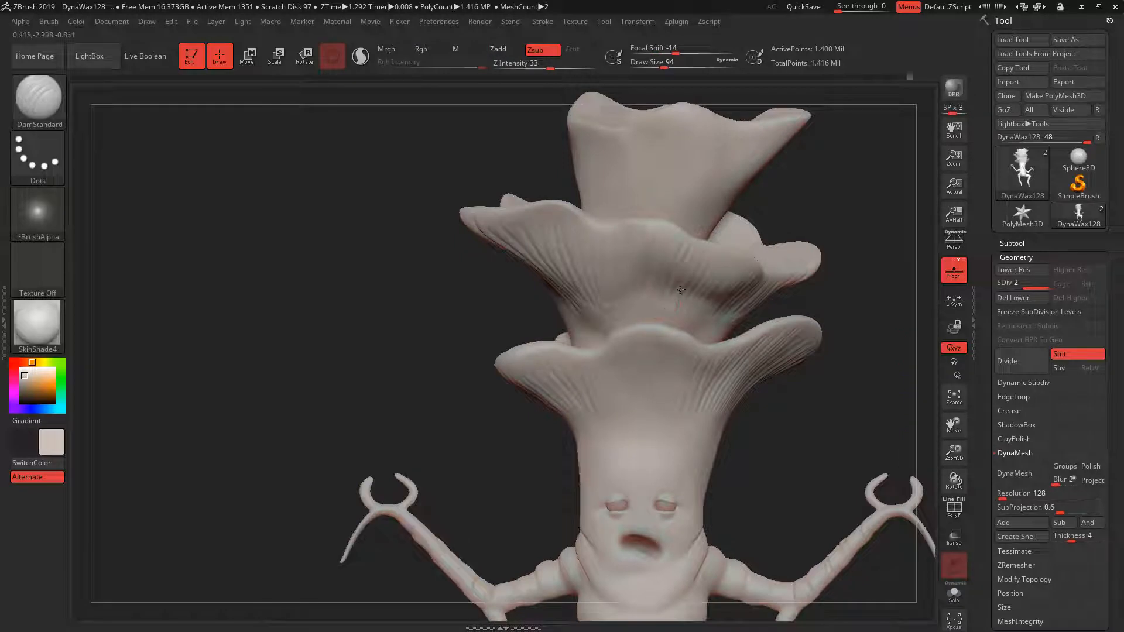
{"action": "left_click_drag", "start_coordinate": [681, 290], "coordinate": [718, 260]}
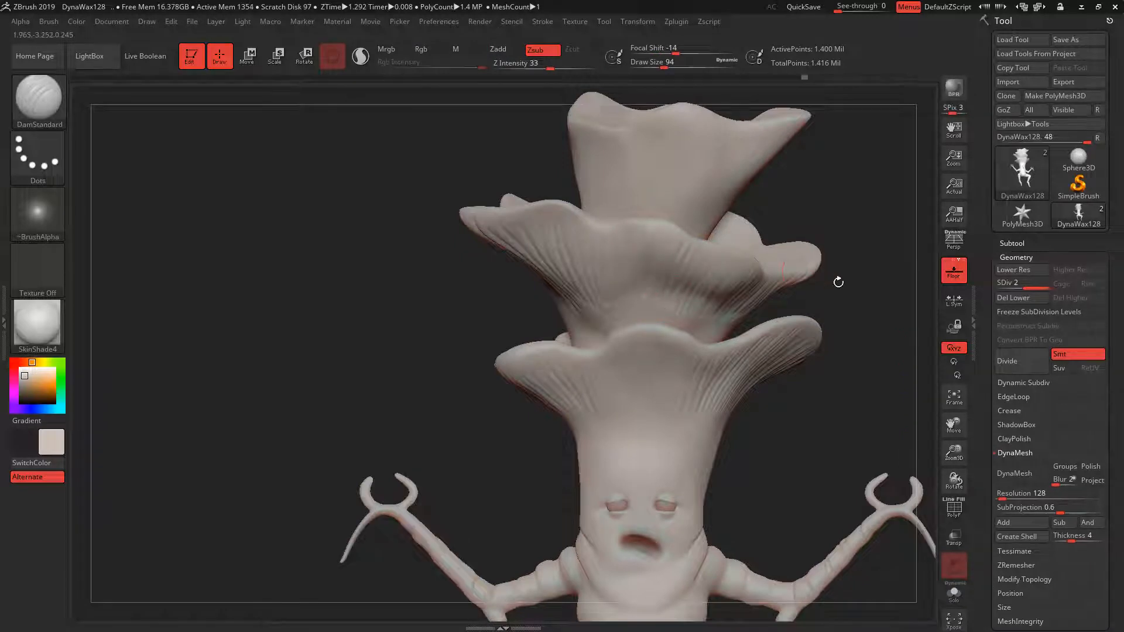
{"action": "left_click_drag", "start_coordinate": [838, 282], "coordinate": [680, 211]}
{"action": "left_click_drag", "start_coordinate": [554, 317], "coordinate": [577, 251]}
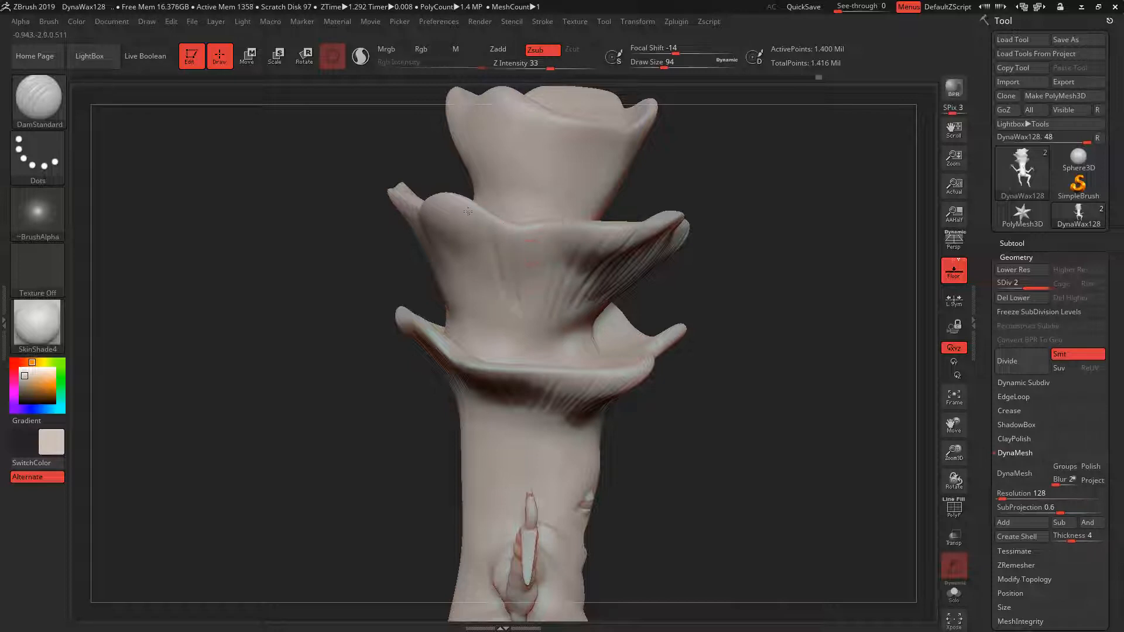
Carve matching grooves around the back of the middle tier.
{"action": "left_click_drag", "start_coordinate": [726, 309], "coordinate": [481, 262]}
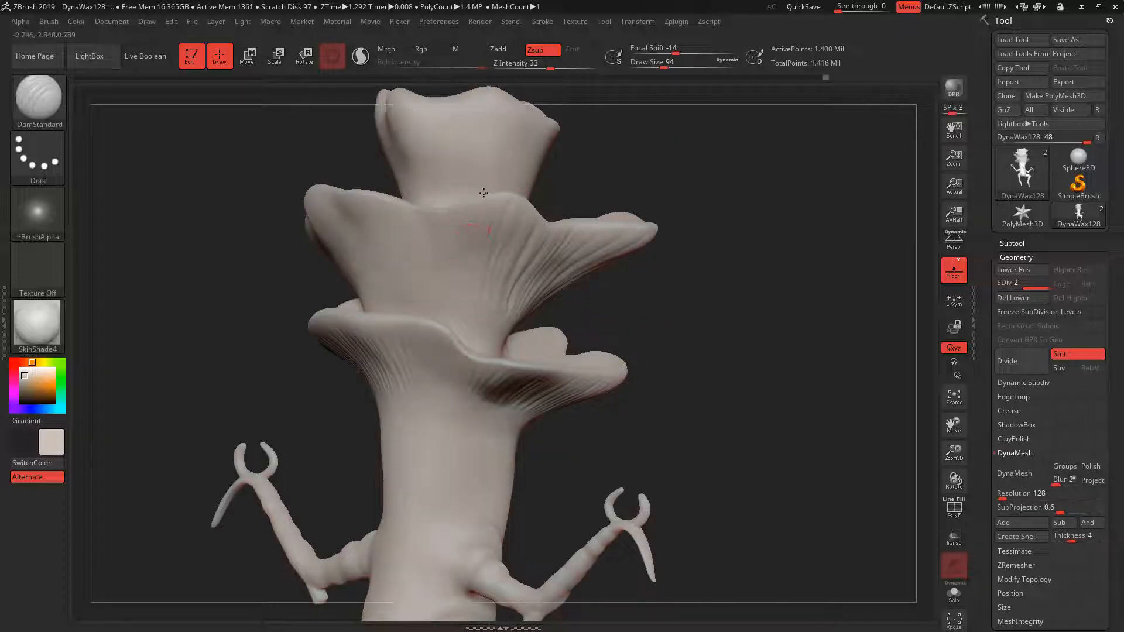
{"action": "right_click_drag", "start_coordinate": [452, 286], "coordinate": [513, 251]}
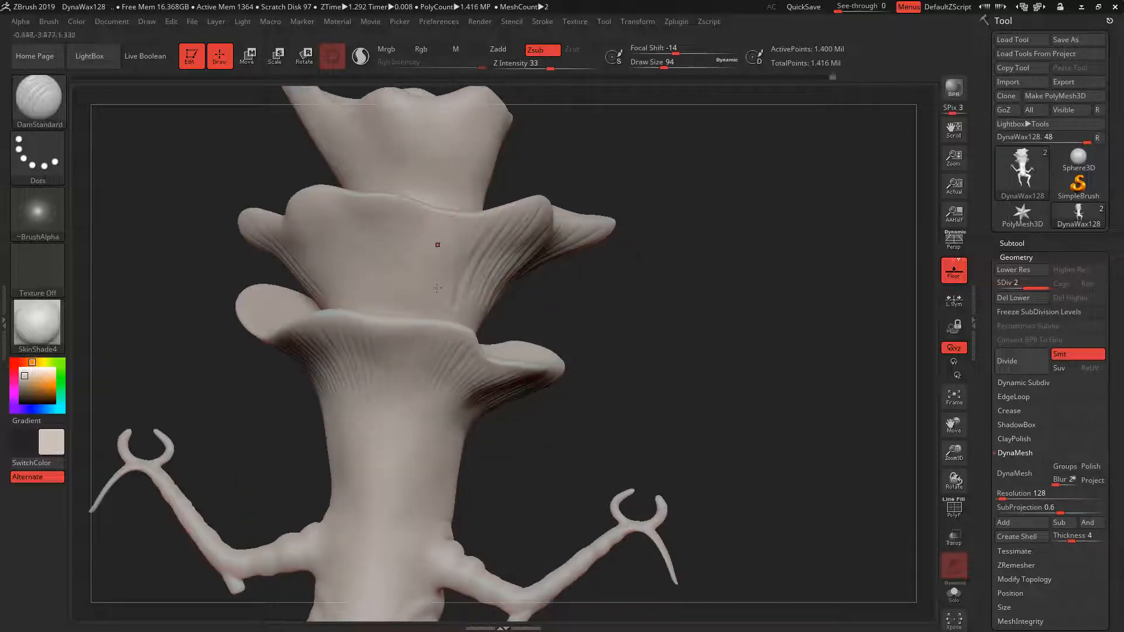
{"action": "right_click_drag", "start_coordinate": [421, 291], "coordinate": [417, 295]}
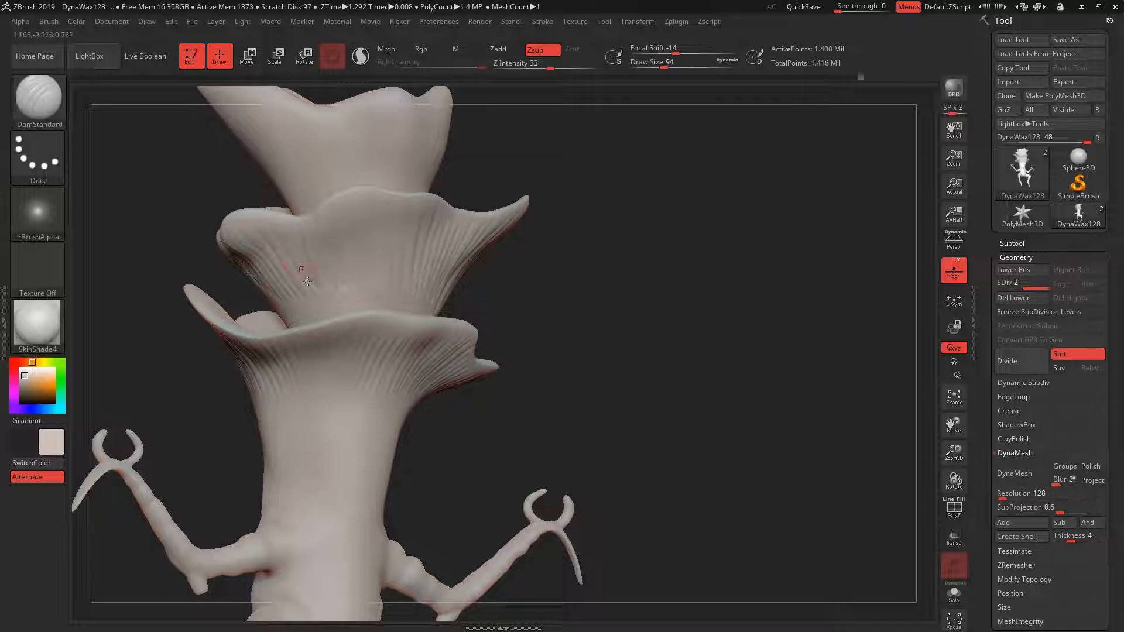
{"action": "right_click_drag", "start_coordinate": [624, 305], "coordinate": [561, 219]}
Smooth the lower ends of the middle tier's grooves with the Smooth brush at draw size 212.
{"action": "right_click", "coordinate": [298, 381]}
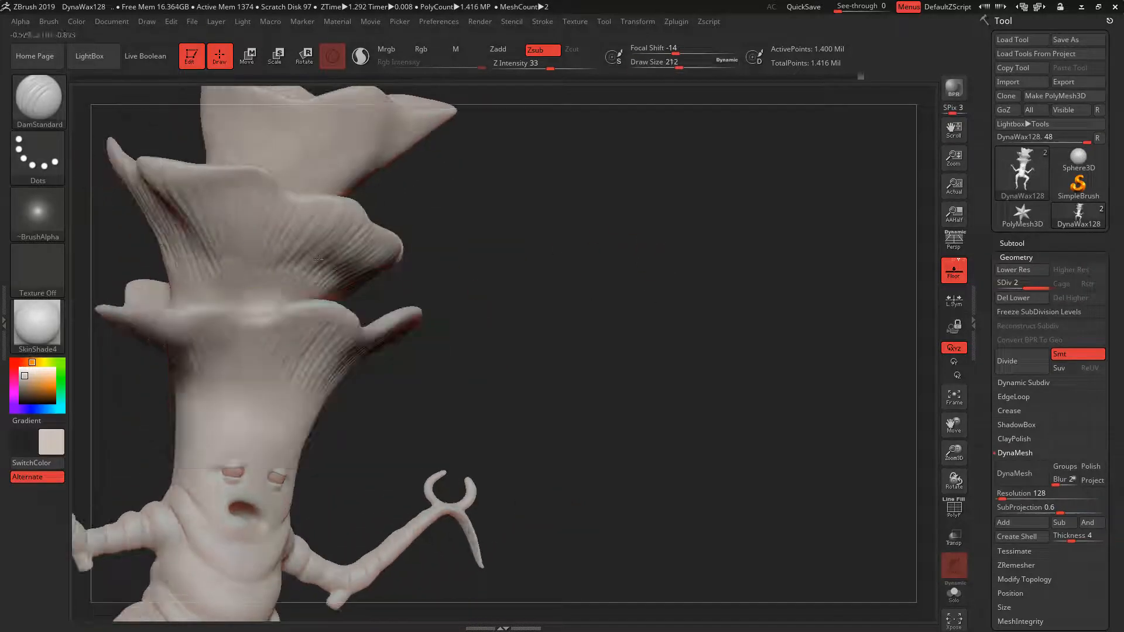
{"action": "left_click_drag", "start_coordinate": [206, 288], "coordinate": [281, 258], "text": "shift"}
{"action": "right_click_drag", "start_coordinate": [281, 259], "coordinate": [281, 268]}
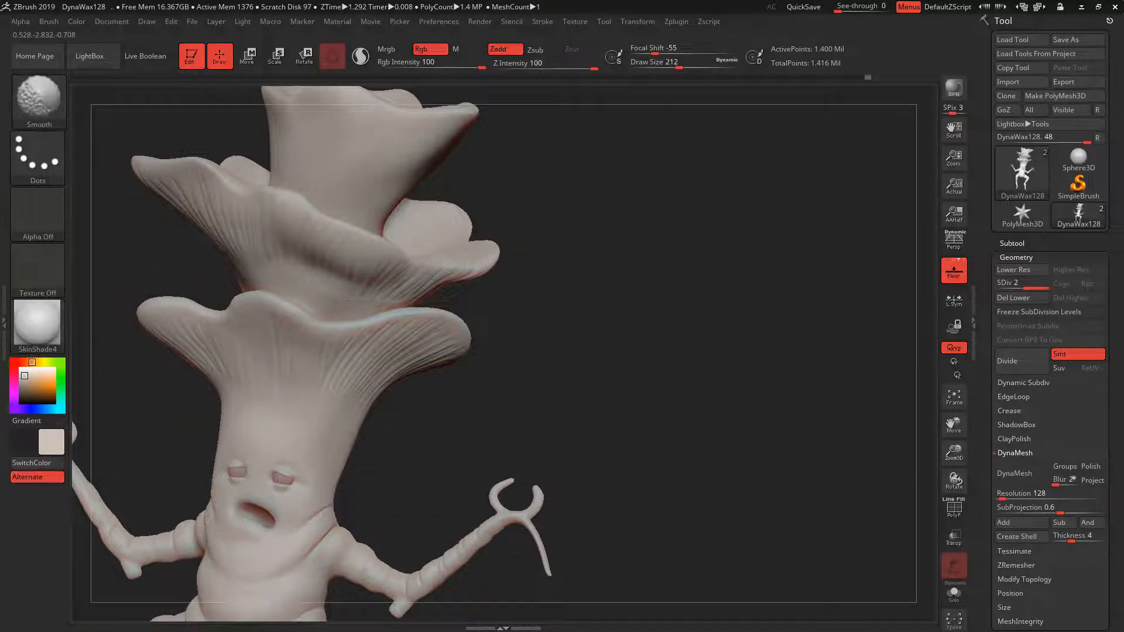
{"action": "right_click_drag", "start_coordinate": [348, 298], "coordinate": [376, 300]}
{"action": "right_click_drag", "start_coordinate": [549, 315], "coordinate": [482, 302]}
Carve long vertical grooves down the front of the top flared tier with the DamStandard brush at draw size 77.
{"action": "mouse_move", "coordinate": [665, 265]}
{"action": "right_mouse_down"}
{"action": "mouse_move", "coordinate": [723, 242]}
{"action": "mouse_move", "coordinate": [854, 278]}
{"action": "mouse_move", "coordinate": [783, 283]}
{"action": "mouse_move", "coordinate": [868, 278]}
{"action": "mouse_move", "coordinate": [788, 313]}
{"action": "mouse_move", "coordinate": [810, 309]}
{"action": "mouse_move", "coordinate": [811, 239]}
{"action": "mouse_move", "coordinate": [789, 366]}
{"action": "right_mouse_up"}
{"action": "right_click_drag", "start_coordinate": [721, 205], "coordinate": [730, 351], "text": "ctrl"}
{"action": "right_click_drag", "start_coordinate": [731, 170], "coordinate": [729, 340], "text": "alt"}
{"action": "key", "text": "space"}
{"action": "left_click_drag", "start_coordinate": [694, 182], "coordinate": [672, 182]}
{"action": "right_click_drag", "start_coordinate": [774, 167], "coordinate": [807, 348]}
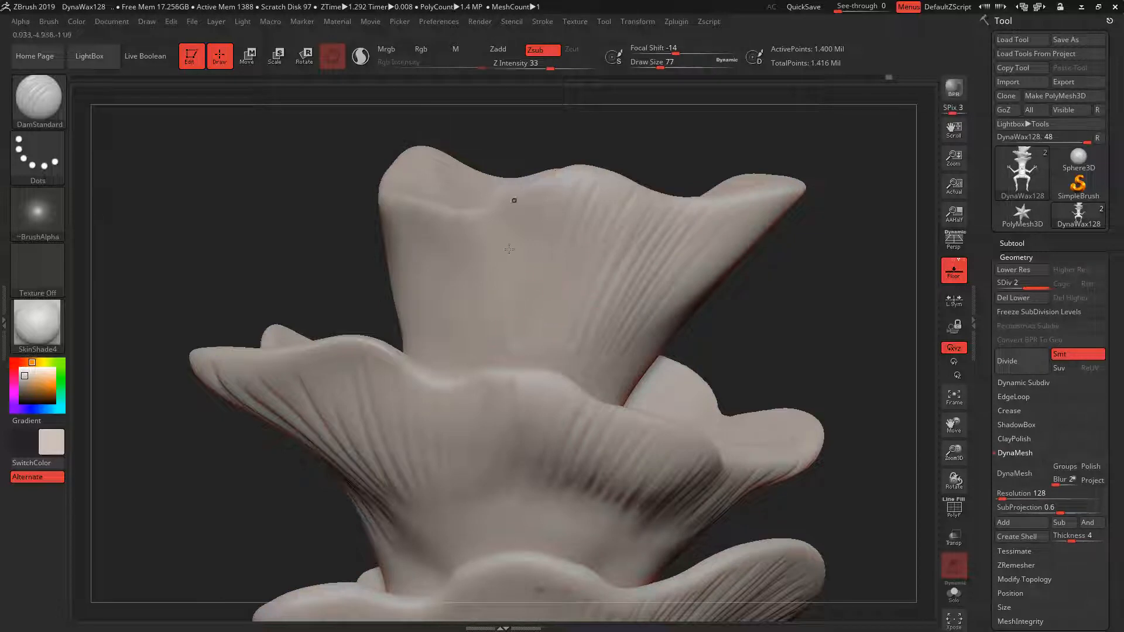
{"action": "left_click_drag", "start_coordinate": [507, 240], "coordinate": [499, 351]}
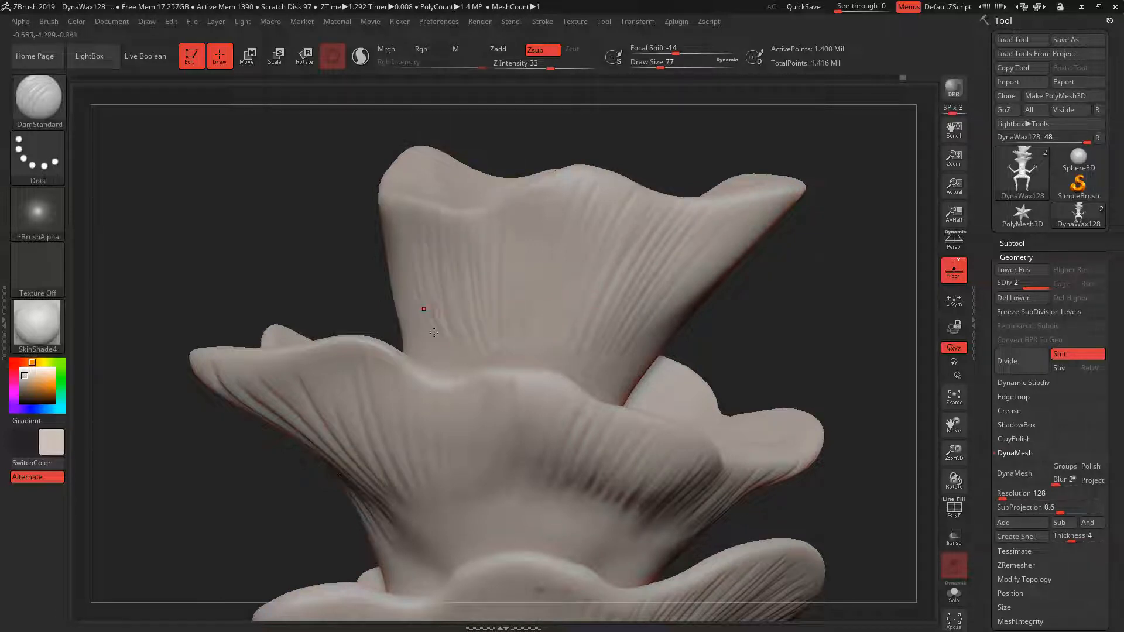
Extend the top tier's grooves from the rim down over its side petals.
{"action": "right_click_drag", "start_coordinate": [434, 332], "coordinate": [473, 321]}
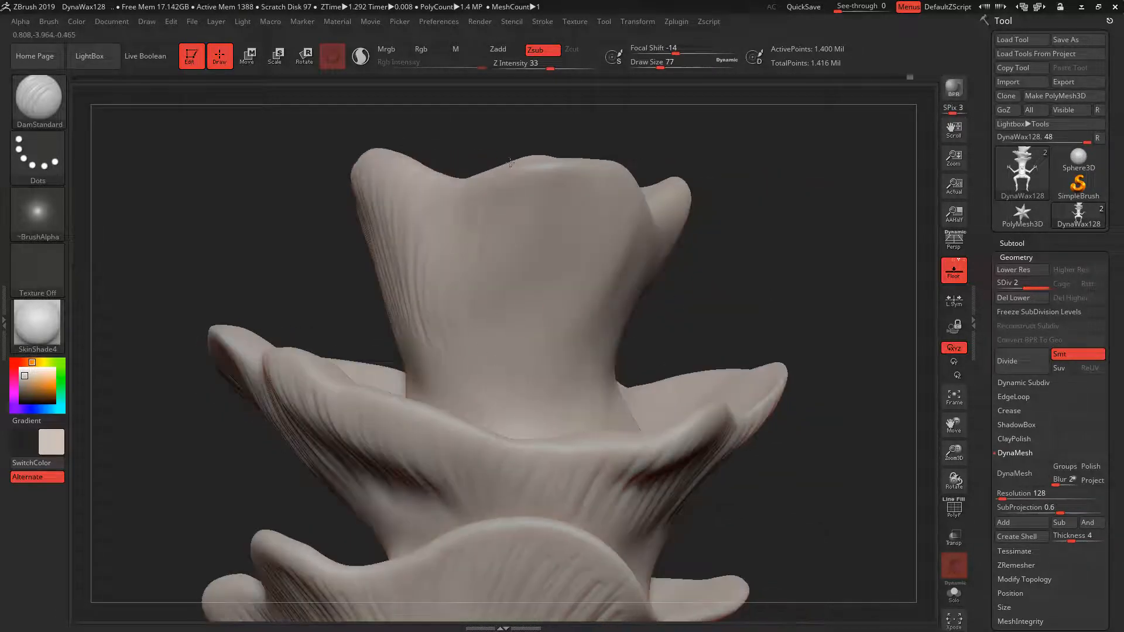
{"action": "left_click_drag", "start_coordinate": [510, 163], "coordinate": [509, 399]}
{"action": "right_click_drag", "start_coordinate": [627, 199], "coordinate": [614, 338]}
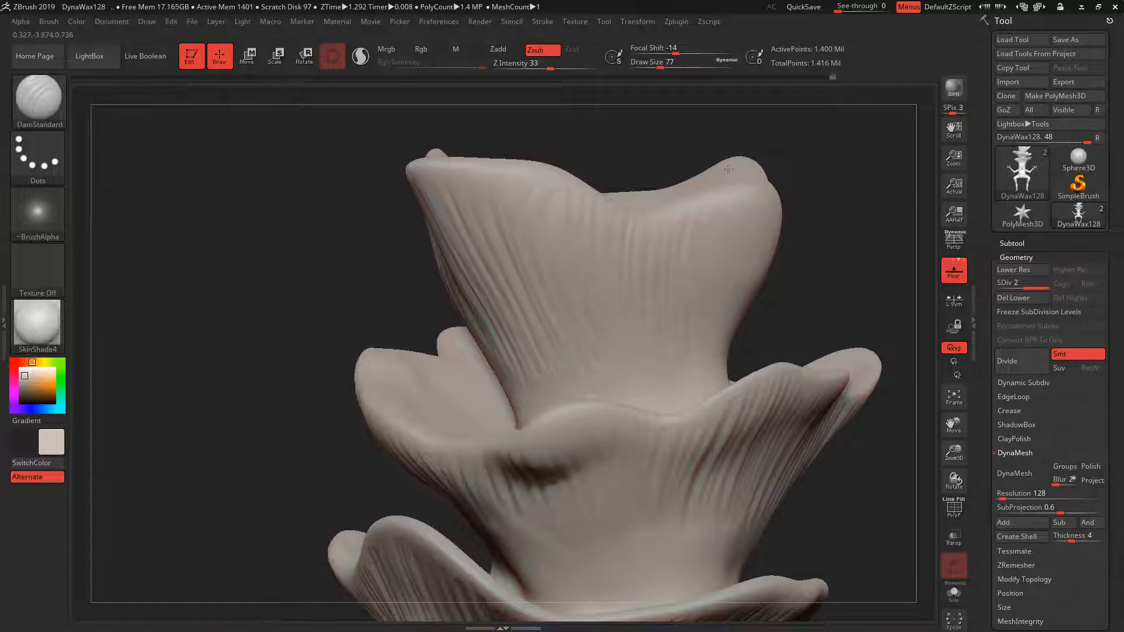
Carve grooves across the back of the top tier and around to the front until the ring is closed.
{"action": "right_click_drag", "start_coordinate": [610, 76], "coordinate": [724, 349]}
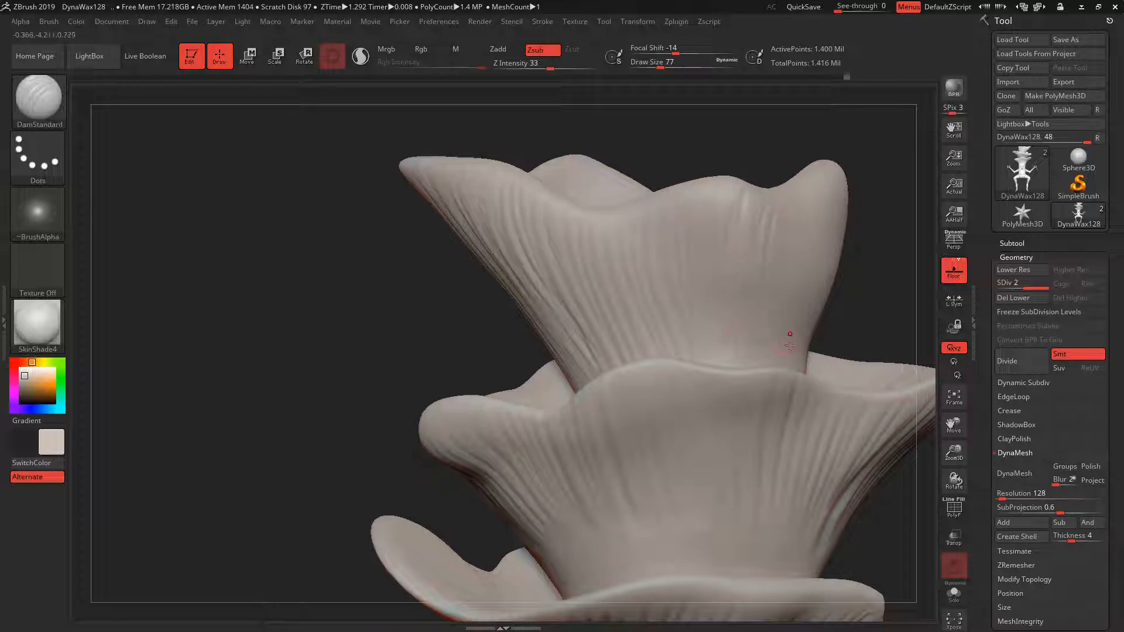
{"action": "right_click_drag", "start_coordinate": [800, 339], "coordinate": [836, 287]}
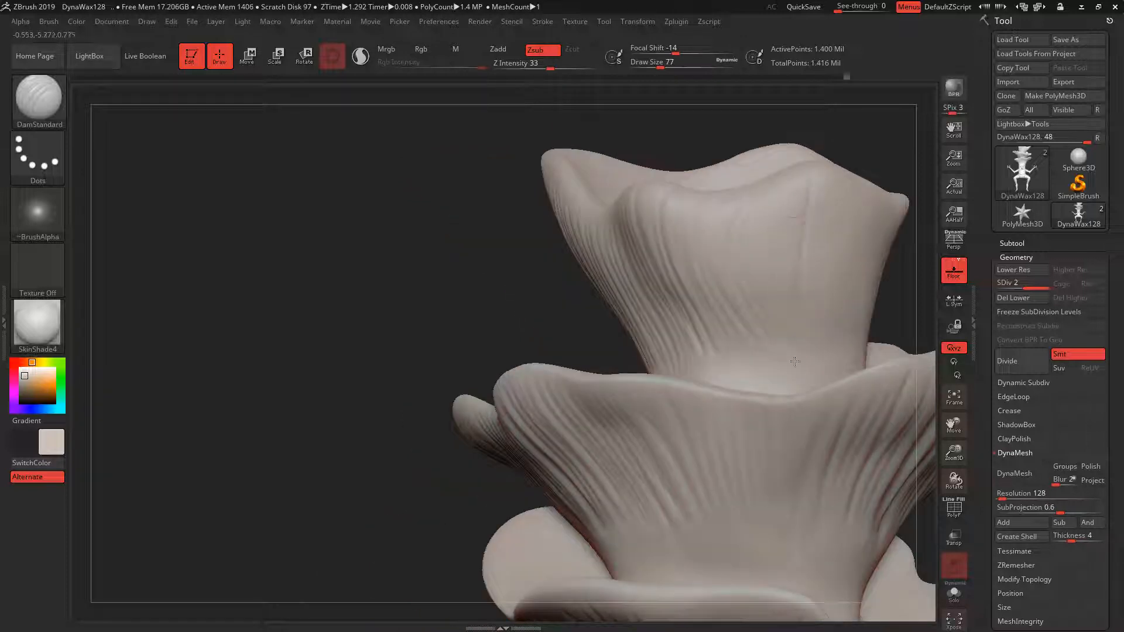
{"action": "right_click_drag", "start_coordinate": [892, 168], "coordinate": [571, 211]}
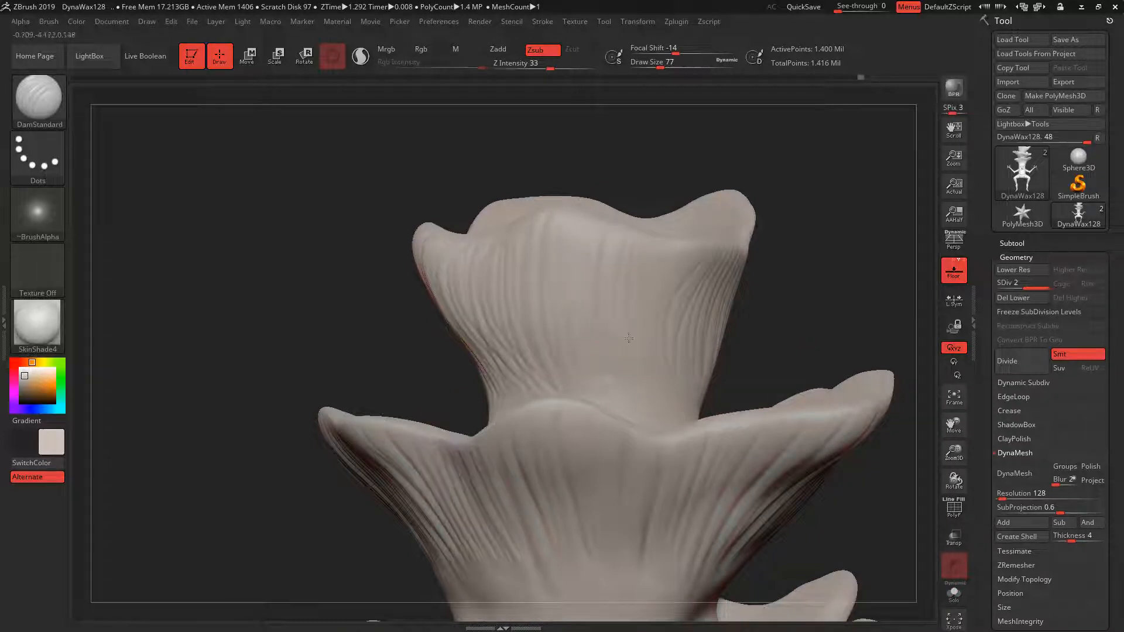
{"action": "right_click_drag", "start_coordinate": [683, 282], "coordinate": [810, 247]}
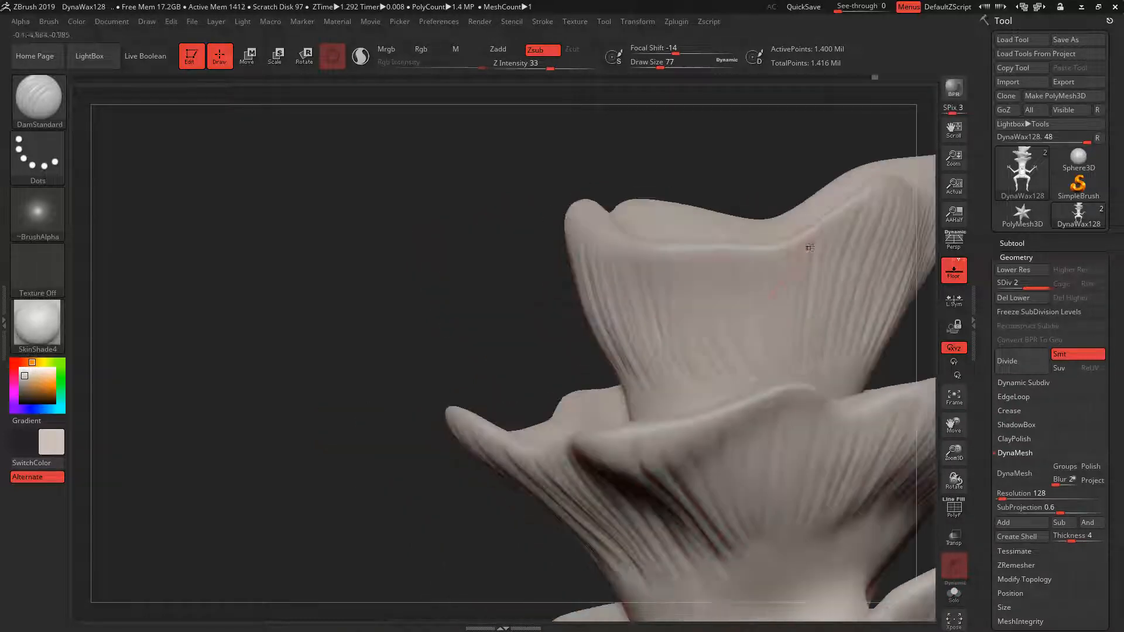
{"action": "mouse_move", "coordinate": [675, 388]}
{"action": "right_mouse_down"}
{"action": "mouse_move", "coordinate": [750, 326]}
{"action": "mouse_move", "coordinate": [753, 380]}
{"action": "right_mouse_up"}
Smooth the lower ends of the top tier's grooves with the Smooth brush at draw size 228, and view the whole figure.
{"action": "right_click", "coordinate": [751, 327]}
{"action": "right_click_drag", "start_coordinate": [596, 378], "coordinate": [474, 317]}
{"action": "left_click_drag", "start_coordinate": [545, 334], "coordinate": [448, 283], "text": "shift"}
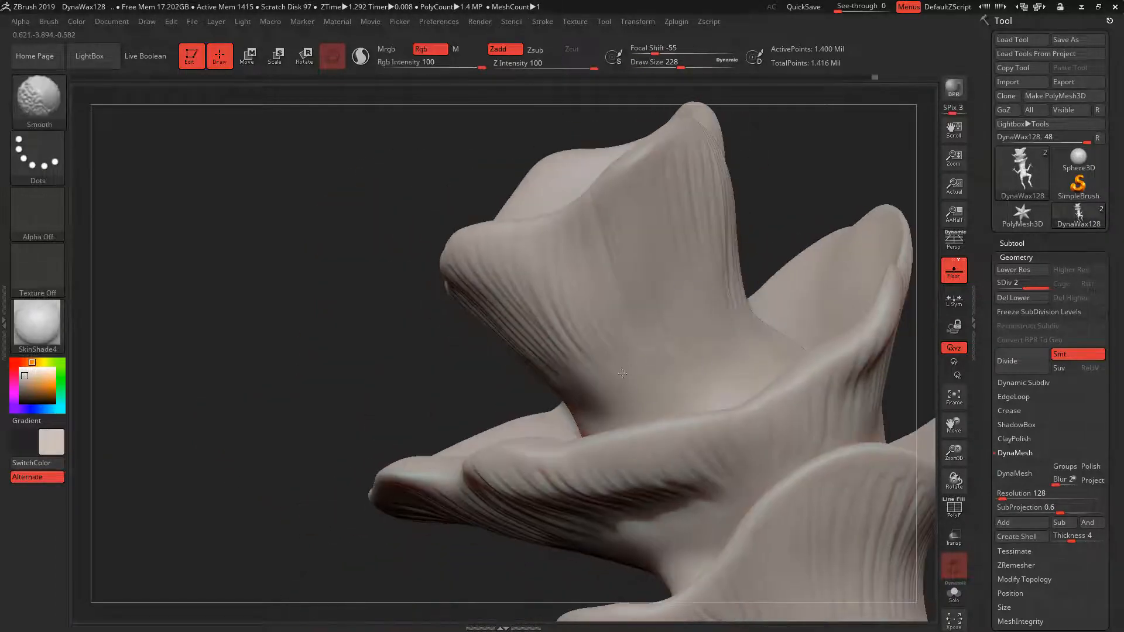
{"action": "right_click_drag", "start_coordinate": [838, 169], "coordinate": [760, 312]}
{"action": "left_click_drag", "start_coordinate": [761, 312], "coordinate": [813, 211], "text": "shift"}
{"action": "mouse_move", "coordinate": [813, 211]}
{"action": "right_mouse_down"}
{"action": "mouse_move", "coordinate": [732, 199]}
{"action": "mouse_move", "coordinate": [549, 138]}
{"action": "mouse_move", "coordinate": [790, 268]}
{"action": "mouse_move", "coordinate": [828, 318]}
{"action": "mouse_move", "coordinate": [855, 457]}
{"action": "right_mouse_up"}
{"action": "mouse_move", "coordinate": [856, 457]}
{"action": "left_mouse_down", "text": "alt"}
{"action": "mouse_move", "coordinate": [803, 356]}
{"action": "mouse_move", "coordinate": [868, 388]}
{"action": "mouse_move", "coordinate": [833, 407]}
{"action": "mouse_move", "coordinate": [836, 394]}
{"action": "left_mouse_up", "text": "alt"}
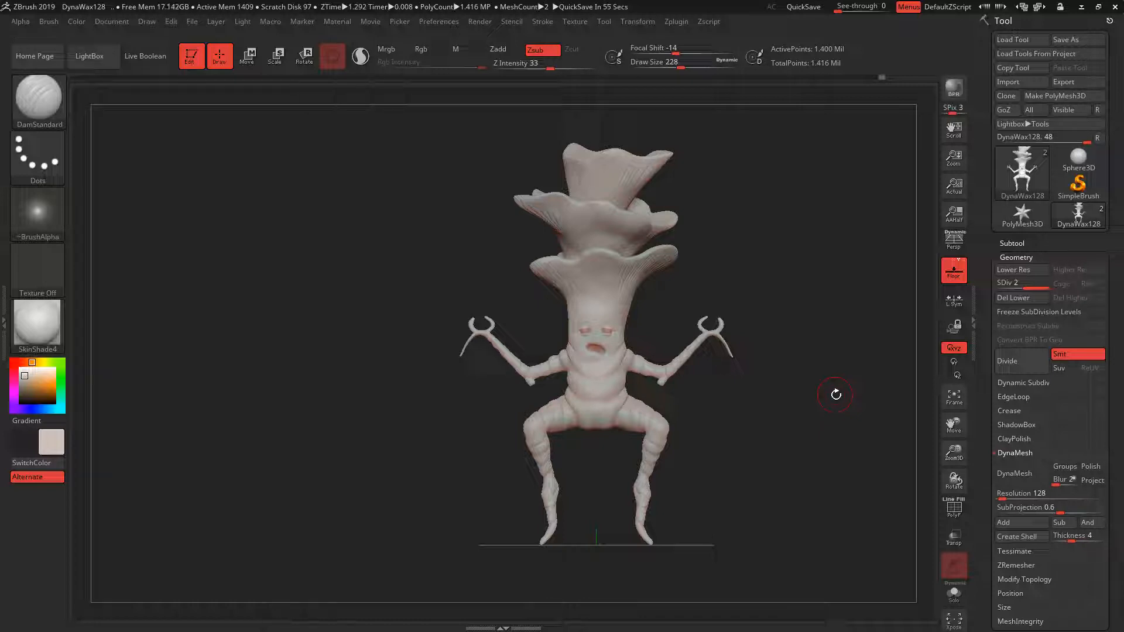
Build up the outer knees with the ClayBuildup brush at draw size 167 and smooth the added volume.
{"action": "mouse_move", "coordinate": [742, 217]}
{"action": "left_mouse_down"}
{"action": "mouse_move", "coordinate": [683, 258]}
{"action": "mouse_move", "coordinate": [758, 239]}
{"action": "left_mouse_up"}
{"action": "mouse_move", "coordinate": [735, 196]}
{"action": "left_mouse_down", "text": "alt"}
{"action": "mouse_move", "coordinate": [763, 276]}
{"action": "mouse_move", "coordinate": [867, 465]}
{"action": "mouse_move", "coordinate": [747, 220]}
{"action": "mouse_move", "coordinate": [736, 249]}
{"action": "mouse_move", "coordinate": [765, 331]}
{"action": "mouse_move", "coordinate": [783, 339]}
{"action": "mouse_move", "coordinate": [798, 288]}
{"action": "mouse_move", "coordinate": [753, 319]}
{"action": "mouse_move", "coordinate": [773, 246]}
{"action": "mouse_move", "coordinate": [640, 409]}
{"action": "mouse_move", "coordinate": [653, 318]}
{"action": "mouse_move", "coordinate": [670, 384]}
{"action": "mouse_move", "coordinate": [658, 352]}
{"action": "mouse_move", "coordinate": [664, 445]}
{"action": "mouse_move", "coordinate": [637, 310]}
{"action": "left_mouse_up", "text": "alt"}
{"action": "key", "text": "b"}
{"action": "key", "text": "c"}
{"action": "key", "text": "b"}
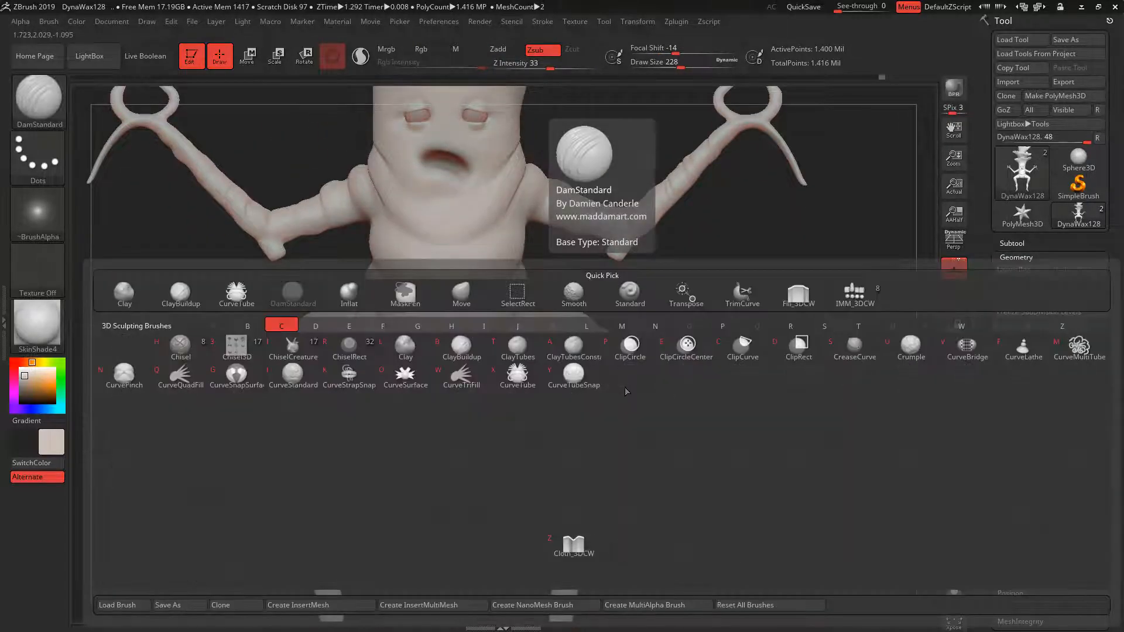
{"action": "key", "text": "space"}
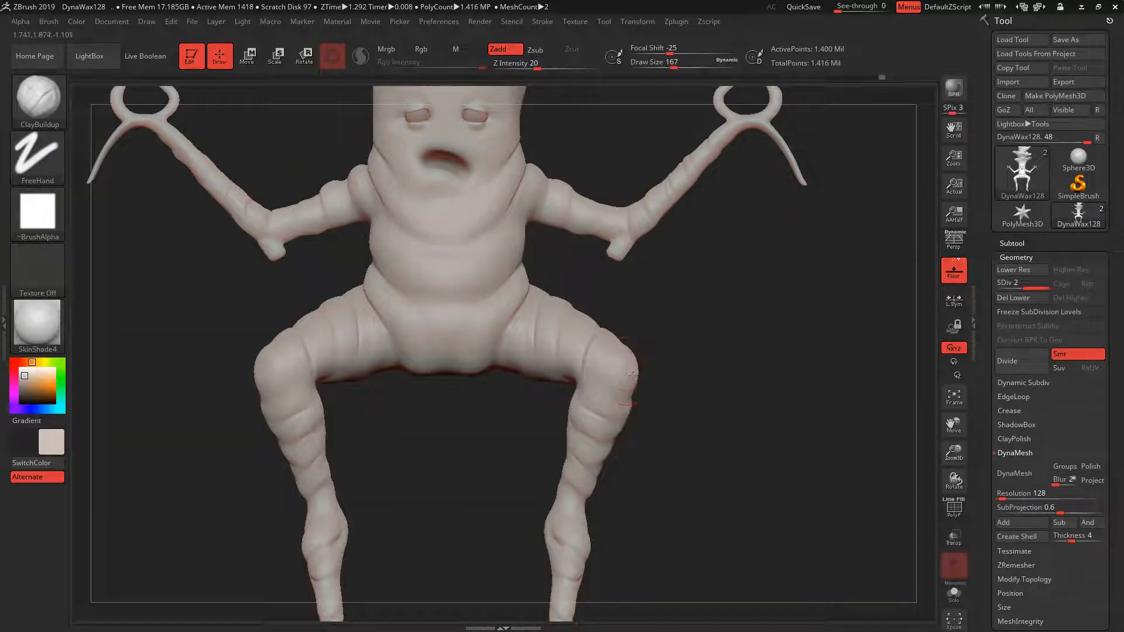
{"action": "left_click_drag", "start_coordinate": [633, 376], "coordinate": [627, 387]}
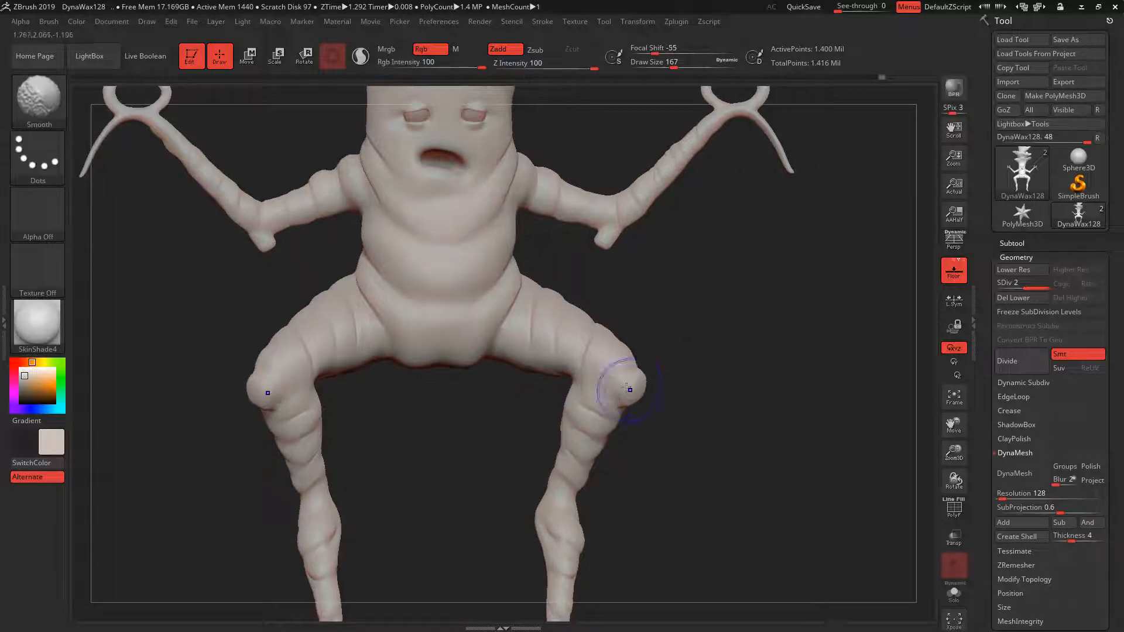
{"action": "mouse_move", "coordinate": [693, 353]}
{"action": "left_mouse_down"}
{"action": "mouse_move", "coordinate": [655, 358]}
{"action": "mouse_move", "coordinate": [702, 346]}
{"action": "left_mouse_up"}
Carve creases around the knees with the DamStandard brush at draw size 68.
{"action": "key", "text": "b"}
{"action": "key", "text": "d"}
{"action": "key", "text": "s"}
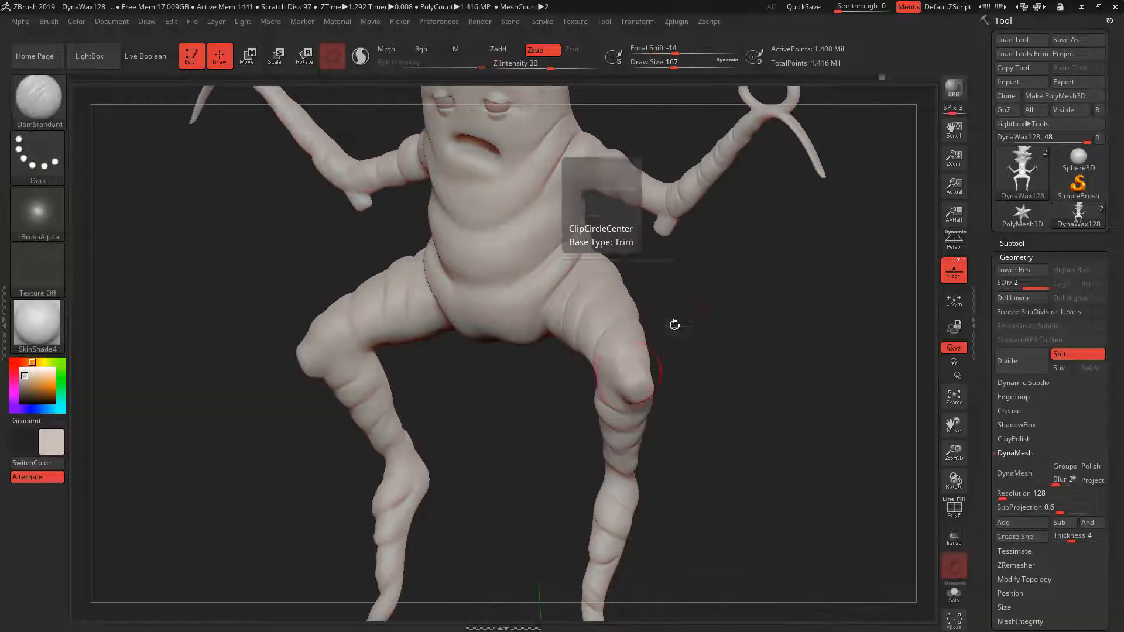
{"action": "key", "text": "space"}
{"action": "left_click", "coordinate": [615, 375]}
{"action": "left_click_drag", "start_coordinate": [614, 375], "coordinate": [616, 375]}
{"action": "mouse_move", "coordinate": [635, 359]}
{"action": "left_mouse_down"}
{"action": "mouse_move", "coordinate": [615, 380]}
{"action": "mouse_move", "coordinate": [631, 377]}
{"action": "mouse_move", "coordinate": [645, 356]}
{"action": "mouse_move", "coordinate": [605, 389]}
{"action": "mouse_move", "coordinate": [715, 327]}
{"action": "mouse_move", "coordinate": [703, 335]}
{"action": "mouse_move", "coordinate": [707, 318]}
{"action": "mouse_move", "coordinate": [706, 374]}
{"action": "mouse_move", "coordinate": [695, 309]}
{"action": "left_mouse_up"}
Bend the long outer claws of both hands into downward curves with the Move brush at draw size 177.
{"action": "key", "text": "b"}
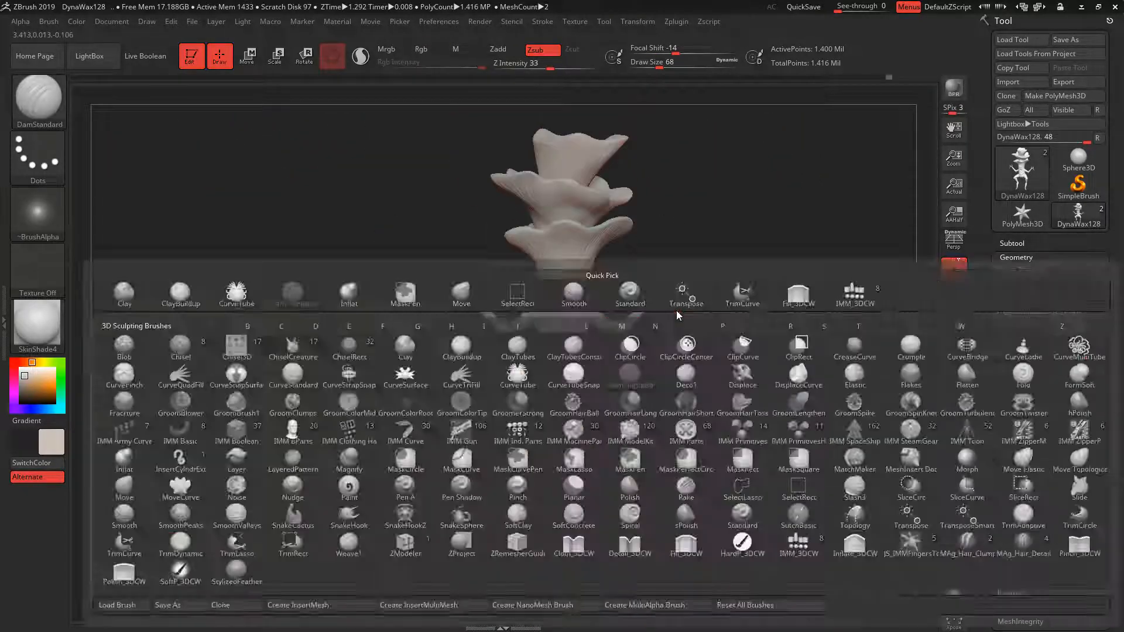
{"action": "key", "text": "m"}
{"action": "key", "text": "v"}
{"action": "left_click_drag", "start_coordinate": [721, 427], "coordinate": [729, 345], "text": "alt"}
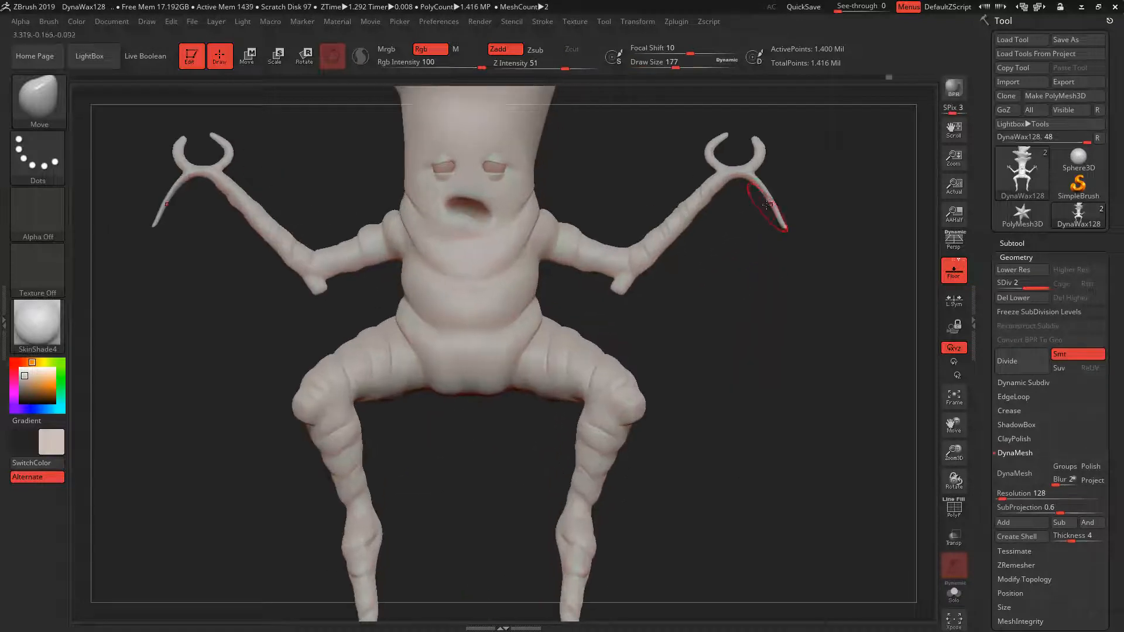
{"action": "mouse_move", "coordinate": [766, 199]}
{"action": "left_mouse_down"}
{"action": "mouse_move", "coordinate": [774, 180]}
{"action": "mouse_move", "coordinate": [781, 216]}
{"action": "left_mouse_up"}
{"action": "left_click_drag", "start_coordinate": [820, 281], "coordinate": [732, 293]}
{"action": "left_click_drag", "start_coordinate": [849, 252], "coordinate": [775, 240]}
Thicken the curved outer claws of the hands with the Inflat brush at draw size 177.
{"action": "key", "text": "b"}
{"action": "key", "text": "i"}
{"action": "left_click", "coordinate": [125, 380]}
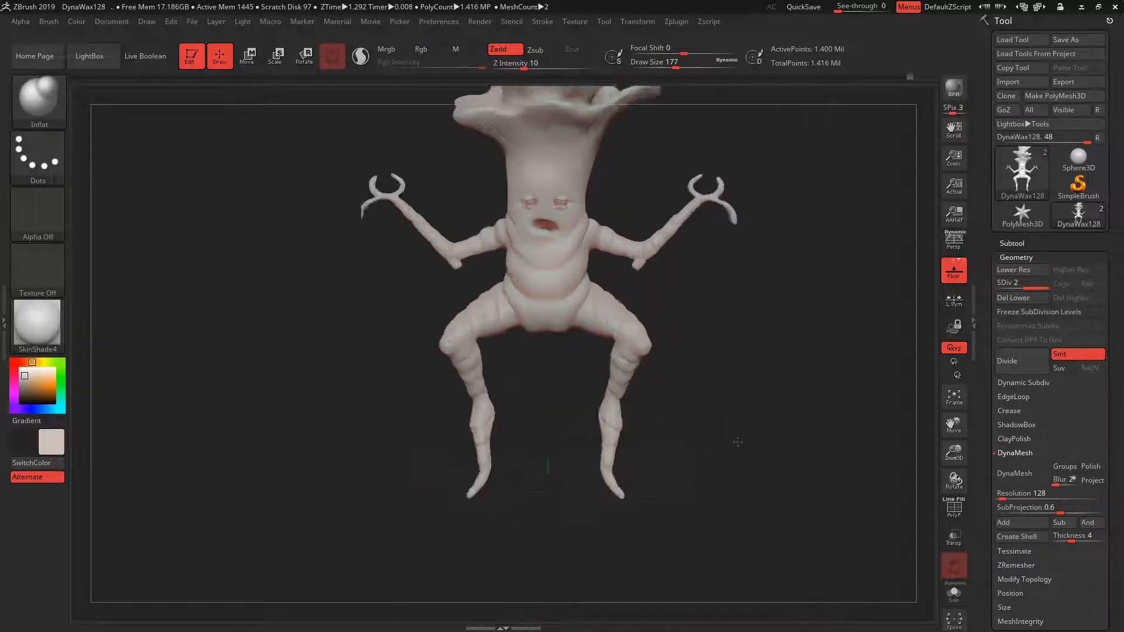
{"action": "left_click_drag", "start_coordinate": [738, 442], "coordinate": [772, 370], "text": "alt"}
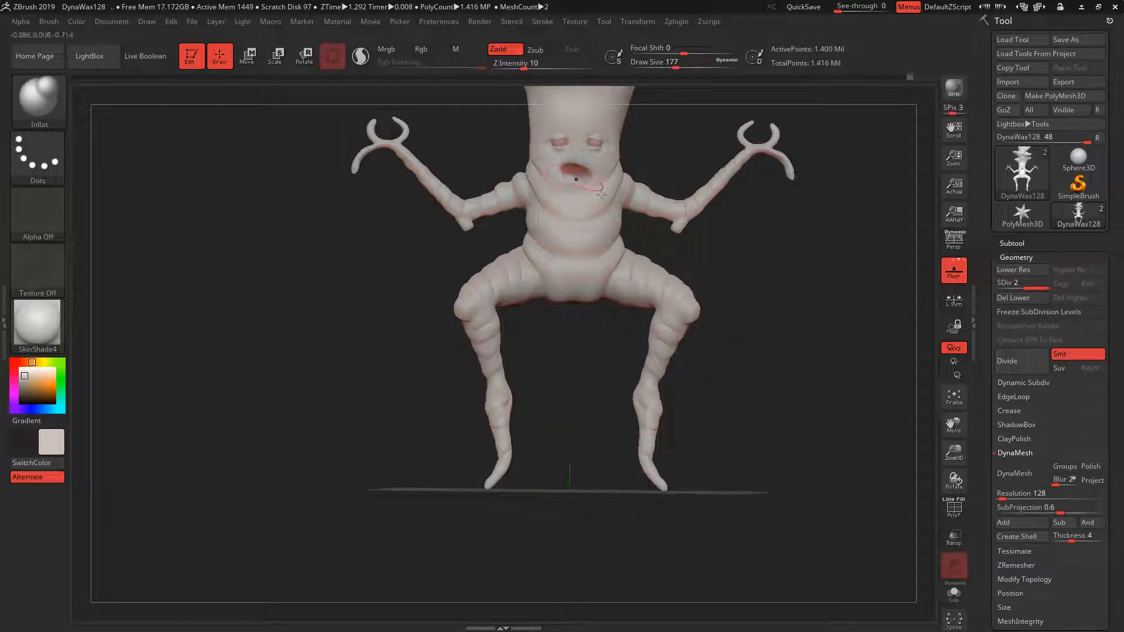
Reshape the creature's mouth into a crooked frown with the Move brush, ending at draw size 140.
{"action": "key", "text": "b"}
{"action": "key", "text": "m"}
{"action": "key", "text": "v"}
{"action": "key", "text": "space"}
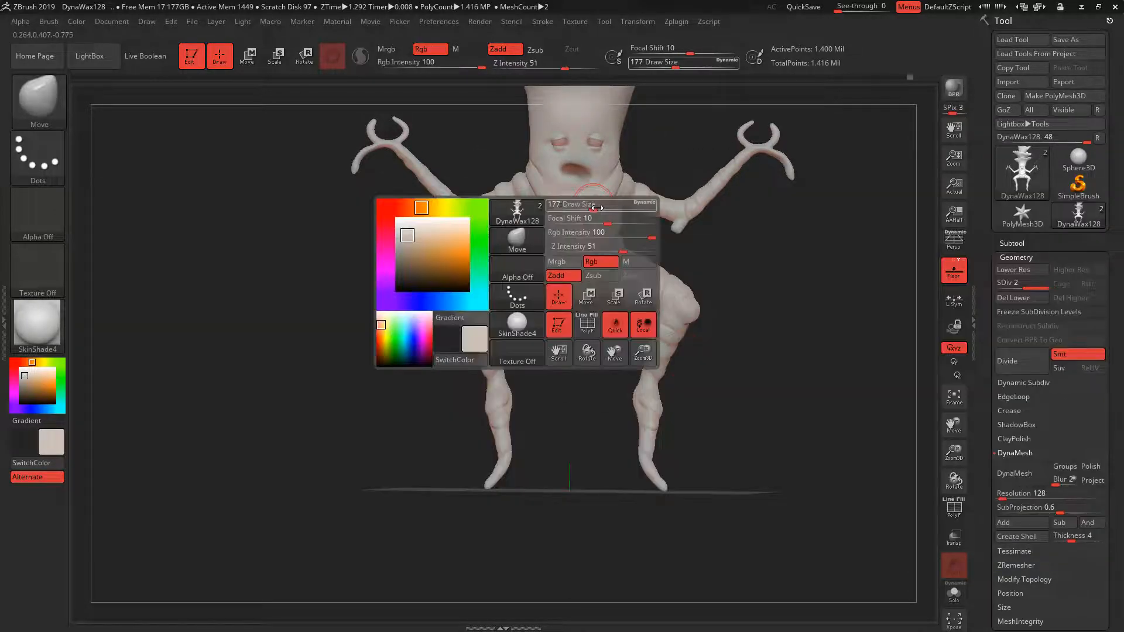
{"action": "mouse_move", "coordinate": [593, 207]}
{"action": "left_mouse_down"}
{"action": "mouse_move", "coordinate": [607, 207]}
{"action": "mouse_move", "coordinate": [595, 215]}
{"action": "left_mouse_up"}
{"action": "key", "text": "space"}
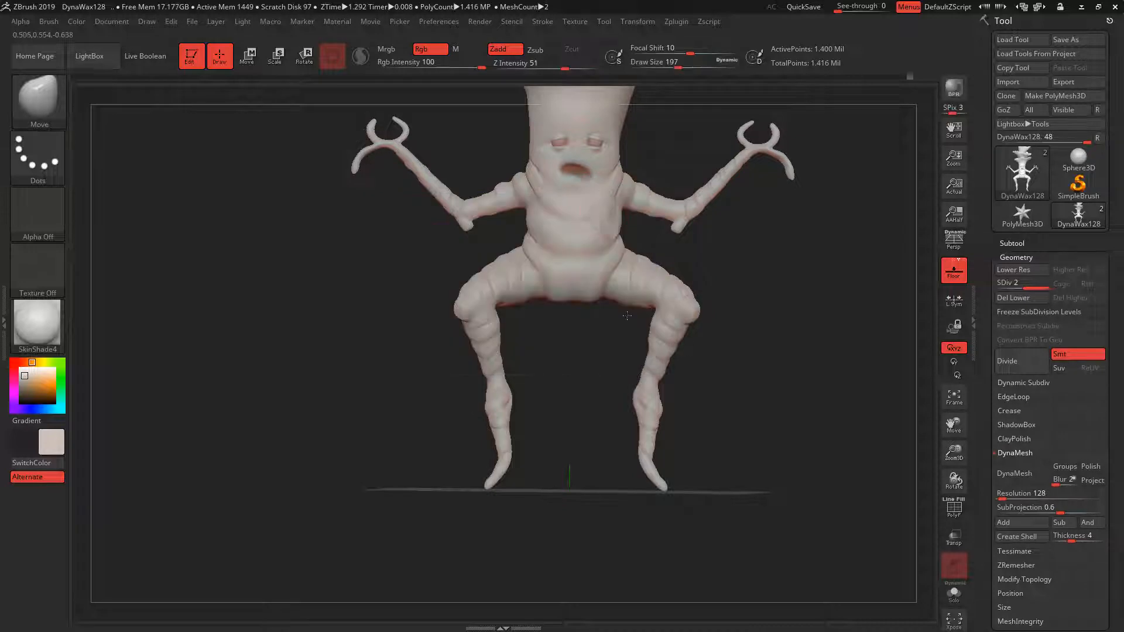
{"action": "mouse_move", "coordinate": [710, 261]}
{"action": "left_mouse_down", "text": "alt"}
{"action": "mouse_move", "coordinate": [762, 444]}
{"action": "mouse_move", "coordinate": [772, 550]}
{"action": "left_mouse_up", "text": "alt"}
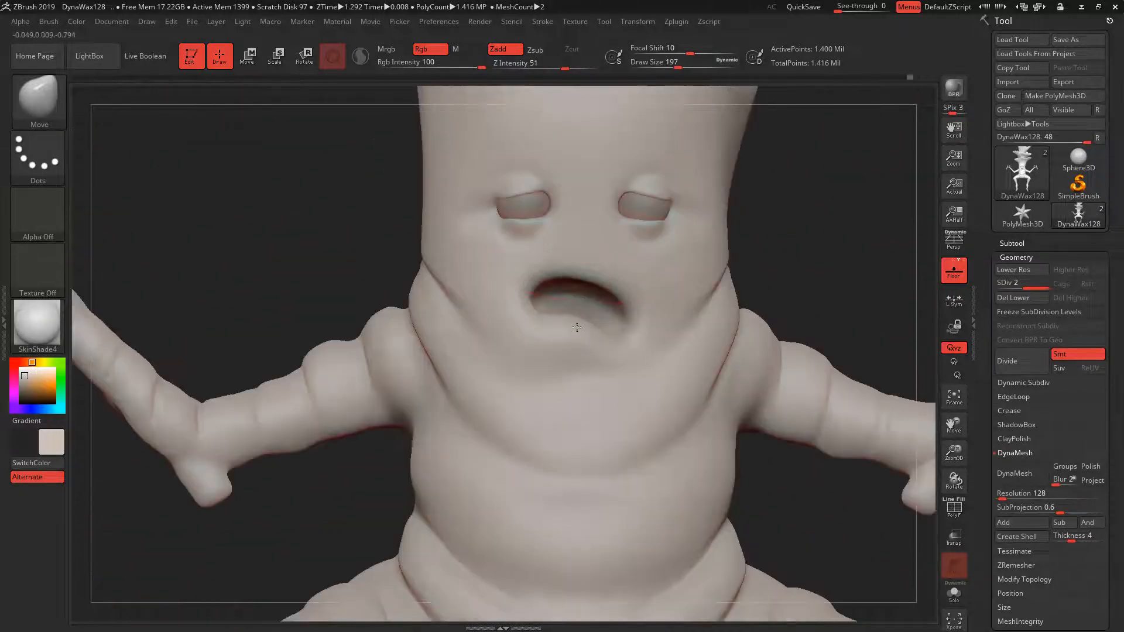
{"action": "key", "text": "space"}
{"action": "left_click_drag", "start_coordinate": [612, 340], "coordinate": [606, 339]}
{"action": "mouse_move", "coordinate": [598, 289]}
{"action": "left_mouse_down"}
{"action": "mouse_move", "coordinate": [599, 310]}
{"action": "mouse_move", "coordinate": [612, 308]}
{"action": "mouse_move", "coordinate": [585, 315]}
{"action": "mouse_move", "coordinate": [615, 313]}
{"action": "left_mouse_up"}
{"action": "mouse_move", "coordinate": [792, 275]}
{"action": "left_mouse_down", "text": "alt"}
{"action": "mouse_move", "coordinate": [811, 266]}
{"action": "mouse_move", "coordinate": [796, 236]}
{"action": "mouse_move", "coordinate": [779, 234]}
{"action": "left_mouse_up", "text": "alt"}
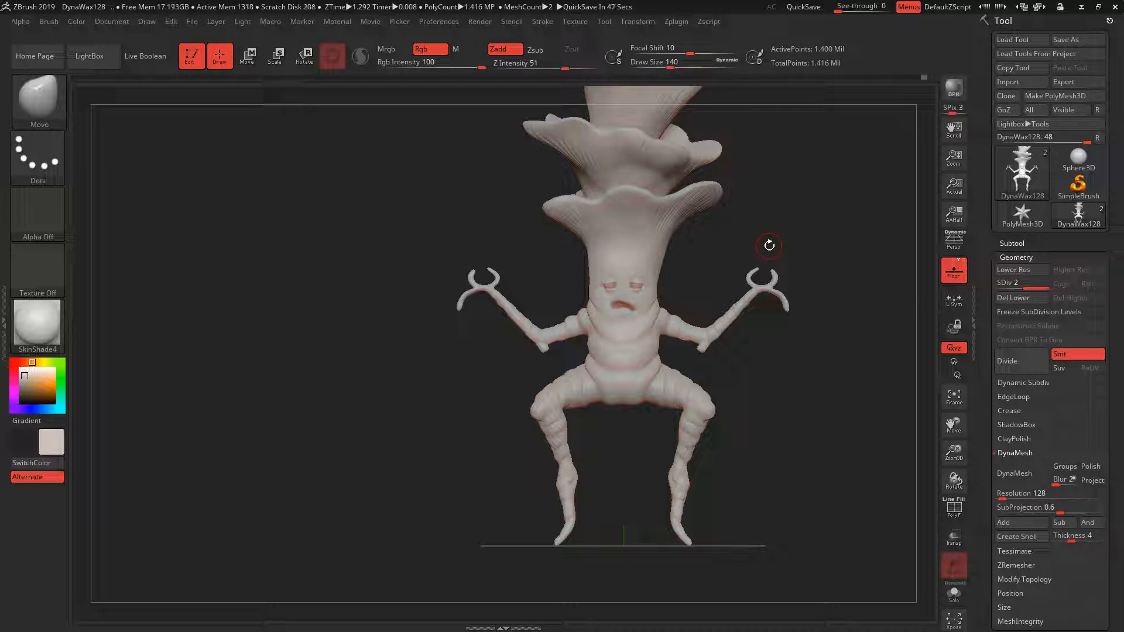
Mask the creature's left lower leg up to the knee at draw size 305, and invert the mask.
{"action": "left_click_drag", "start_coordinate": [829, 311], "coordinate": [712, 301], "text": "alt"}
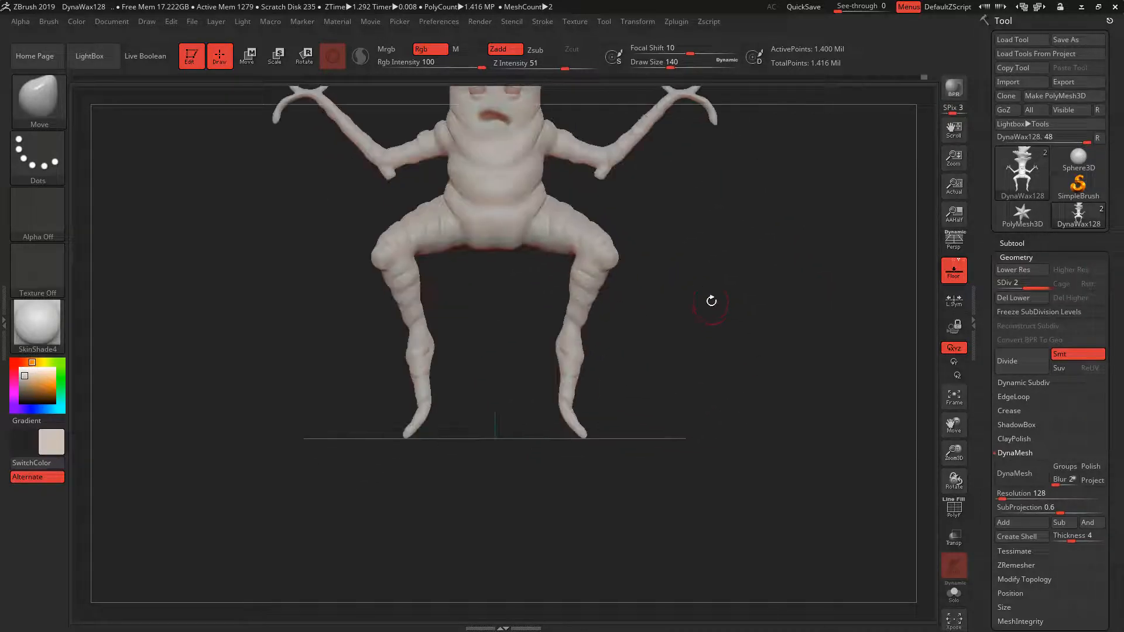
{"action": "key", "text": "space"}
{"action": "mouse_move", "coordinate": [567, 388]}
{"action": "left_mouse_down", "text": "ctrl"}
{"action": "mouse_move", "coordinate": [575, 418]}
{"action": "mouse_move", "coordinate": [572, 345]}
{"action": "mouse_move", "coordinate": [585, 354]}
{"action": "left_mouse_up", "text": "ctrl"}
{"action": "left_click_drag", "start_coordinate": [682, 325], "coordinate": [487, 345]}
{"action": "mouse_move", "coordinate": [546, 294]}
{"action": "left_mouse_down", "text": "ctrl"}
{"action": "mouse_move", "coordinate": [520, 281]}
{"action": "mouse_move", "coordinate": [580, 405]}
{"action": "mouse_move", "coordinate": [574, 436]}
{"action": "left_mouse_up", "text": "ctrl"}
{"action": "left_click_drag", "start_coordinate": [640, 301], "coordinate": [646, 258]}
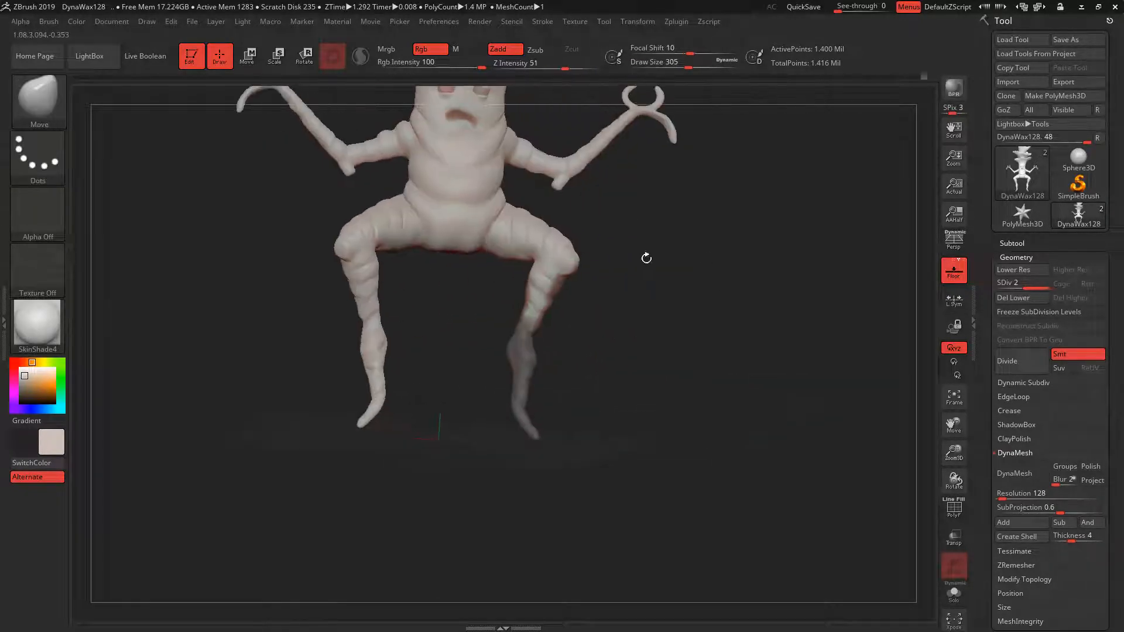
{"action": "mouse_move", "coordinate": [534, 331]}
{"action": "left_mouse_down", "text": "ctrl"}
{"action": "mouse_move", "coordinate": [545, 287]}
{"action": "mouse_move", "coordinate": [526, 284]}
{"action": "mouse_move", "coordinate": [542, 310]}
{"action": "left_mouse_up", "text": "ctrl"}
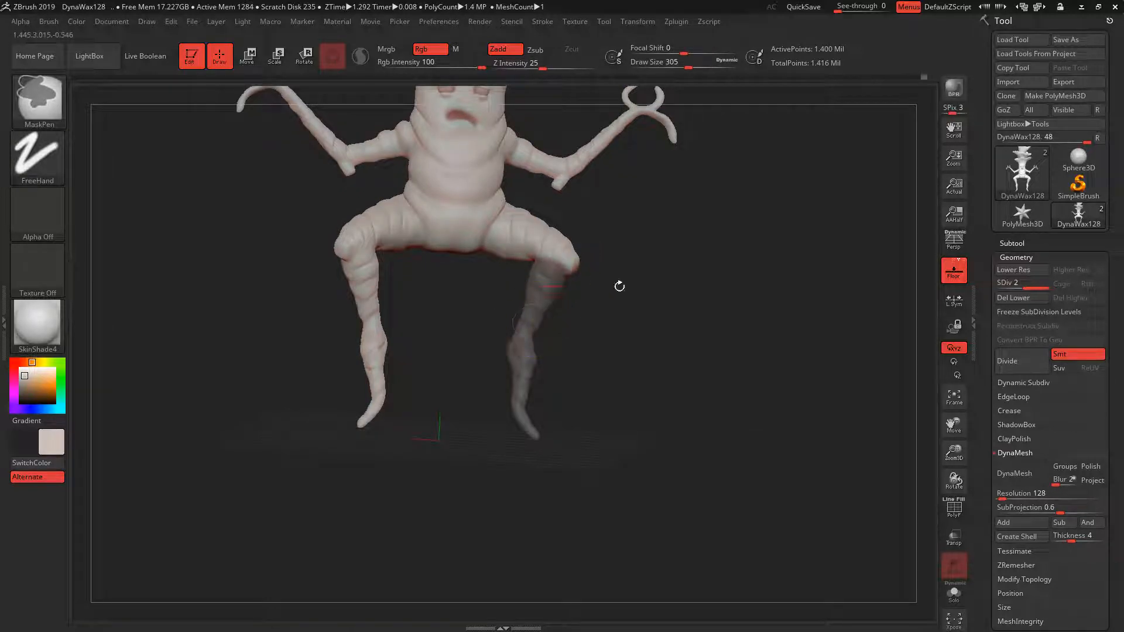
{"action": "mouse_move", "coordinate": [620, 287]}
{"action": "left_mouse_down"}
{"action": "mouse_move", "coordinate": [700, 239]}
{"action": "mouse_move", "coordinate": [683, 244]}
{"action": "mouse_move", "coordinate": [677, 329]}
{"action": "left_mouse_up"}
{"action": "left_click", "coordinate": [673, 246], "text": "ctrl"}
Try to rotate the unmasked left lower leg inward around the knee with the gizmo.
{"action": "key", "text": "e"}
{"action": "left_click_drag", "start_coordinate": [690, 266], "coordinate": [599, 427], "text": "alt"}
{"action": "left_click_drag", "start_coordinate": [602, 363], "coordinate": [591, 419]}
{"action": "left_click_drag", "start_coordinate": [587, 365], "coordinate": [576, 369]}
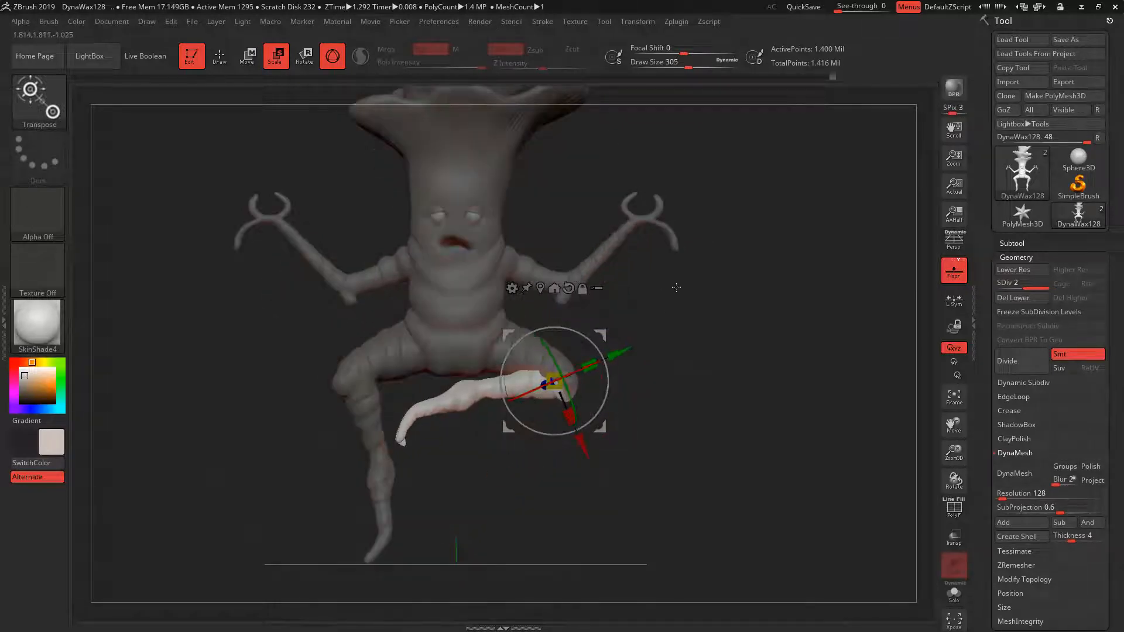
{"action": "left_click_drag", "start_coordinate": [653, 381], "coordinate": [669, 342]}
{"action": "left_click_drag", "start_coordinate": [577, 406], "coordinate": [597, 389]}
{"action": "left_click_drag", "start_coordinate": [664, 349], "coordinate": [688, 304]}
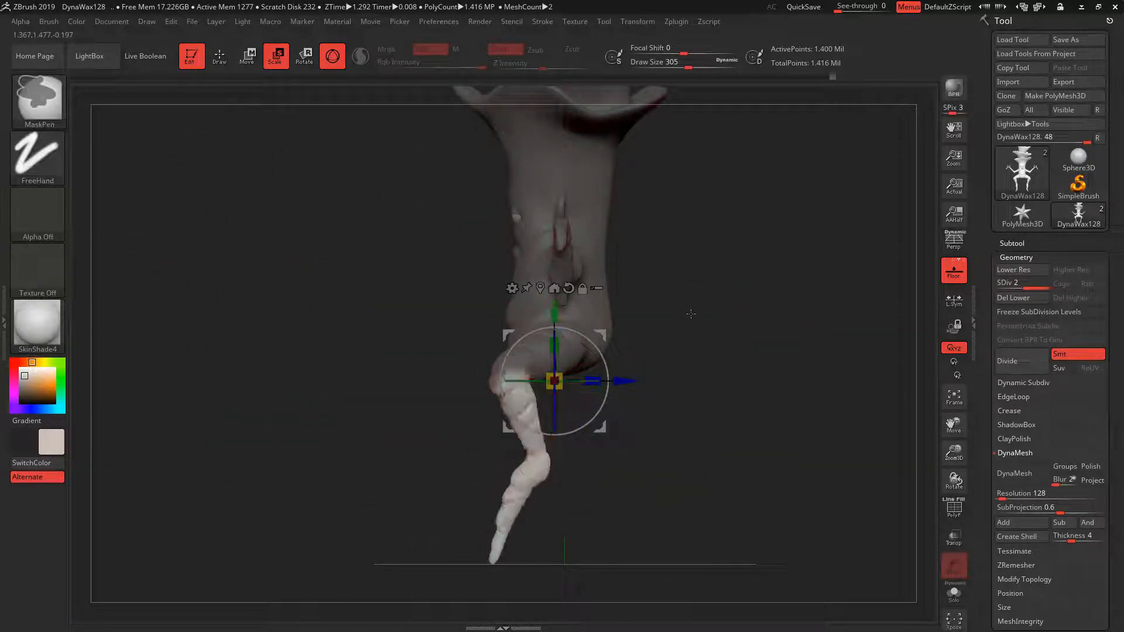
Reposition the gizmo at the left knee and fold the lower leg inward beneath the body.
{"action": "left_click_drag", "start_coordinate": [601, 336], "coordinate": [550, 332], "text": "alt"}
{"action": "left_click_drag", "start_coordinate": [645, 389], "coordinate": [562, 335]}
{"action": "left_click_drag", "start_coordinate": [635, 321], "coordinate": [579, 351], "text": "shift"}
{"action": "left_click_drag", "start_coordinate": [513, 404], "coordinate": [514, 443]}
{"action": "left_click_drag", "start_coordinate": [564, 399], "coordinate": [551, 346]}
{"action": "left_click_drag", "start_coordinate": [615, 324], "coordinate": [625, 468]}
{"action": "left_click_drag", "start_coordinate": [553, 346], "coordinate": [553, 351]}
{"action": "left_click_drag", "start_coordinate": [548, 429], "coordinate": [543, 428]}
{"action": "left_click_drag", "start_coordinate": [656, 319], "coordinate": [646, 277], "text": "alt"}
Clear the mask, then fill and smooth the folded left knee with the ClayBuildup brush at draw size 182.
{"action": "key", "text": "q"}
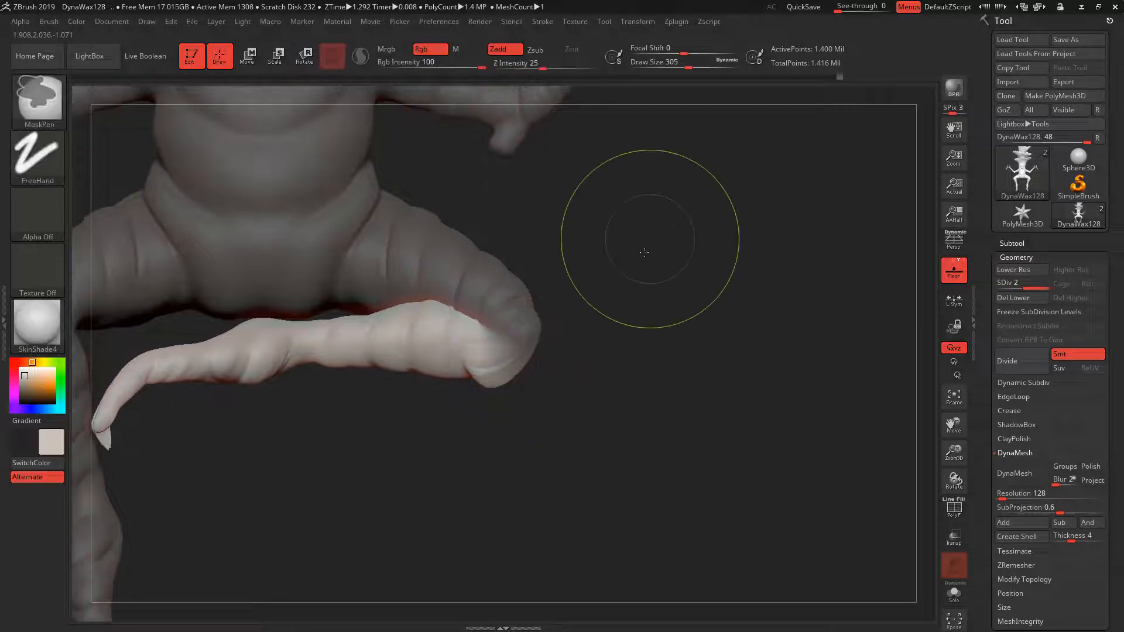
{"action": "mouse_move", "coordinate": [615, 221]}
{"action": "left_mouse_down"}
{"action": "mouse_move", "coordinate": [567, 348]}
{"action": "mouse_move", "coordinate": [530, 342]}
{"action": "left_mouse_up"}
{"action": "mouse_move", "coordinate": [577, 349]}
{"action": "left_mouse_down", "text": "shift"}
{"action": "mouse_move", "coordinate": [627, 346]}
{"action": "mouse_move", "coordinate": [612, 351]}
{"action": "left_mouse_up", "text": "shift"}
{"action": "key", "text": "b"}
{"action": "key", "text": "c"}
{"action": "key", "text": "b"}
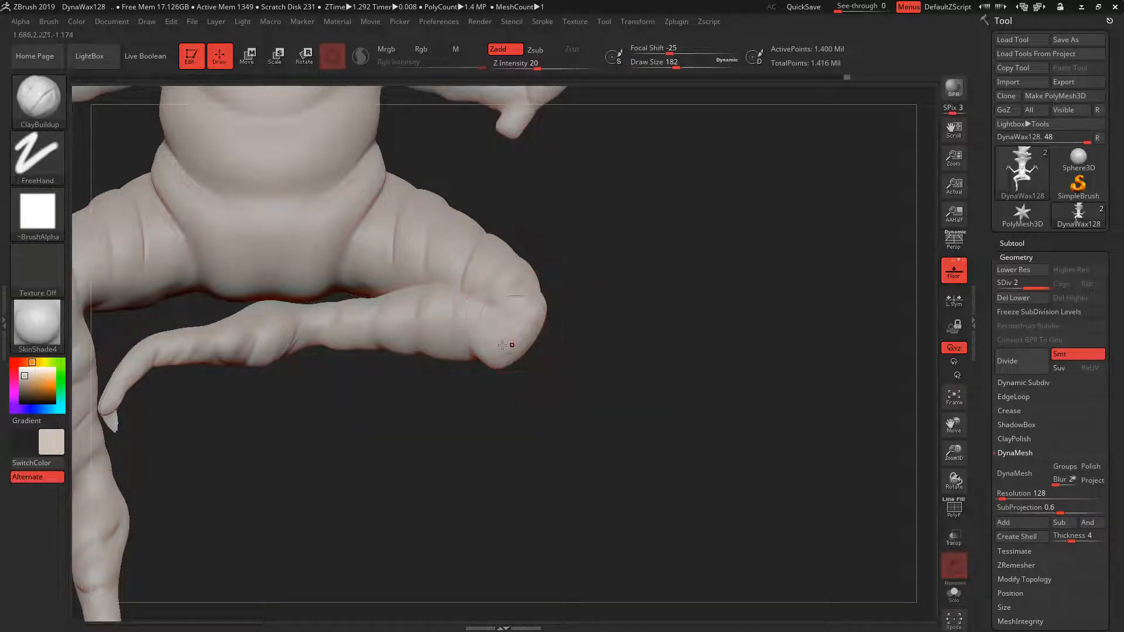
{"action": "left_click_drag", "start_coordinate": [502, 345], "coordinate": [570, 284], "text": "shift"}
Carve skin folds into the bent left knee with the DamStandard brush at draw size 90.
{"action": "key", "text": "b"}
{"action": "key", "text": "d"}
{"action": "key", "text": "s"}
{"action": "key", "text": "space"}
{"action": "left_click_drag", "start_coordinate": [489, 337], "coordinate": [480, 338]}
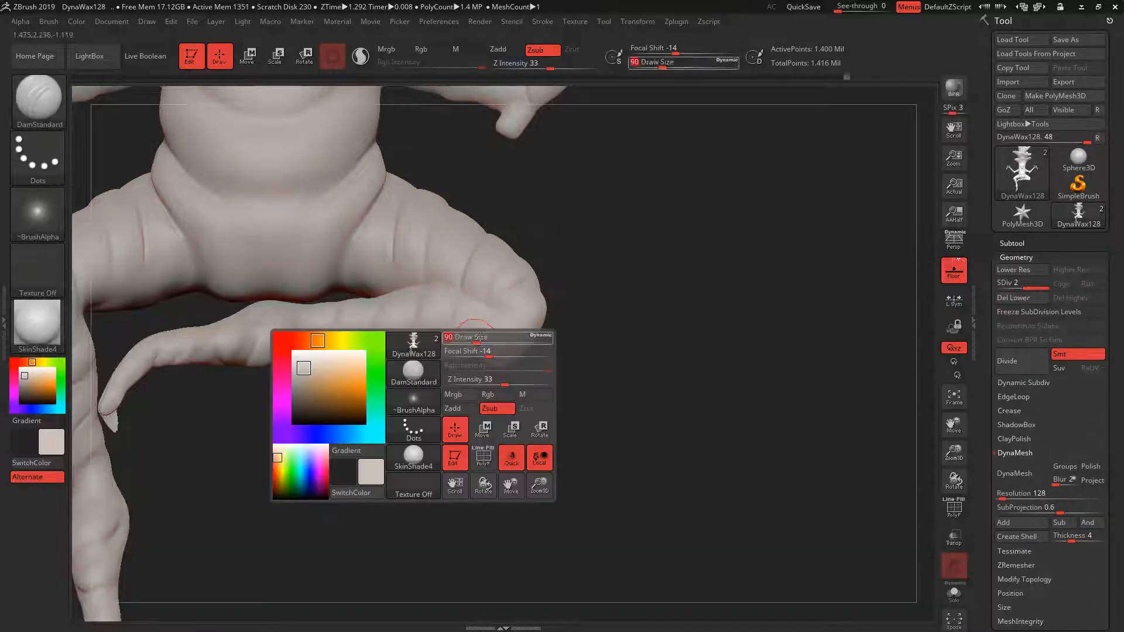
{"action": "left_click_drag", "start_coordinate": [592, 303], "coordinate": [615, 346]}
Reshape the pointed foot of the folded left leg with the Move brush at draw size 167.
{"action": "left_click_drag", "start_coordinate": [634, 396], "coordinate": [655, 369], "text": "alt"}
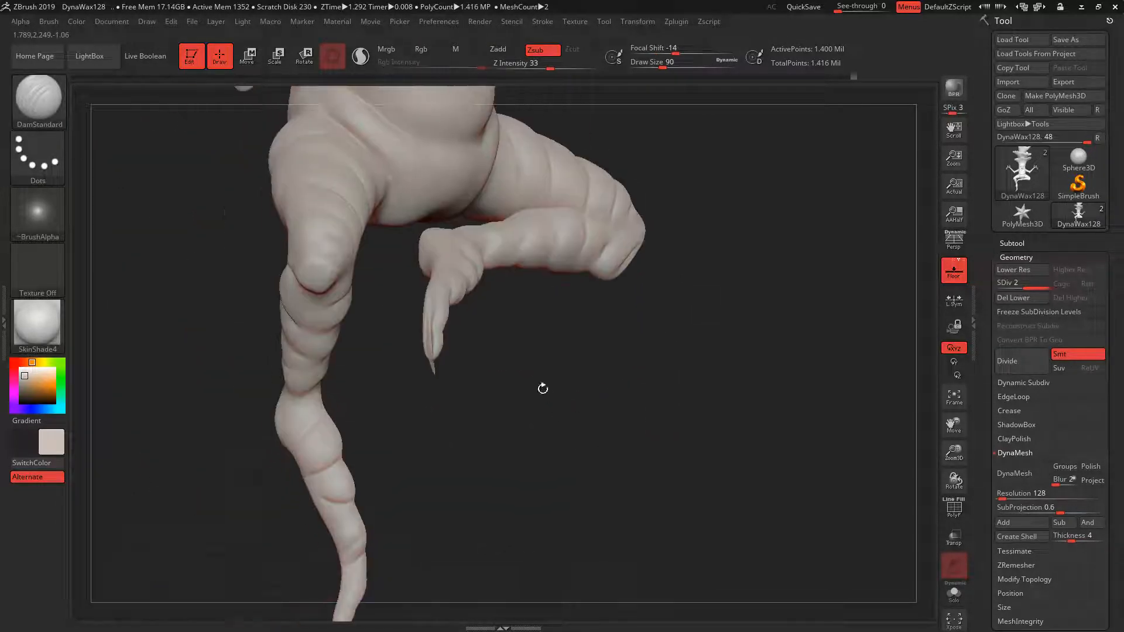
{"action": "key", "text": "space"}
{"action": "key", "text": "b"}
{"action": "key", "text": "m"}
{"action": "key", "text": "v"}
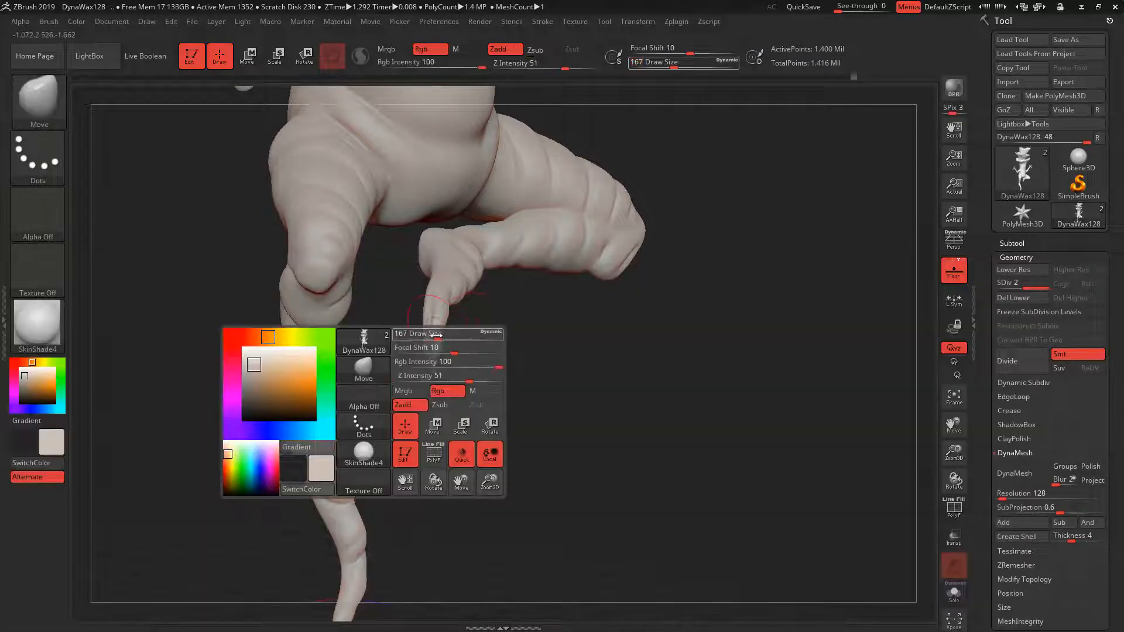
{"action": "key", "text": "shift"}
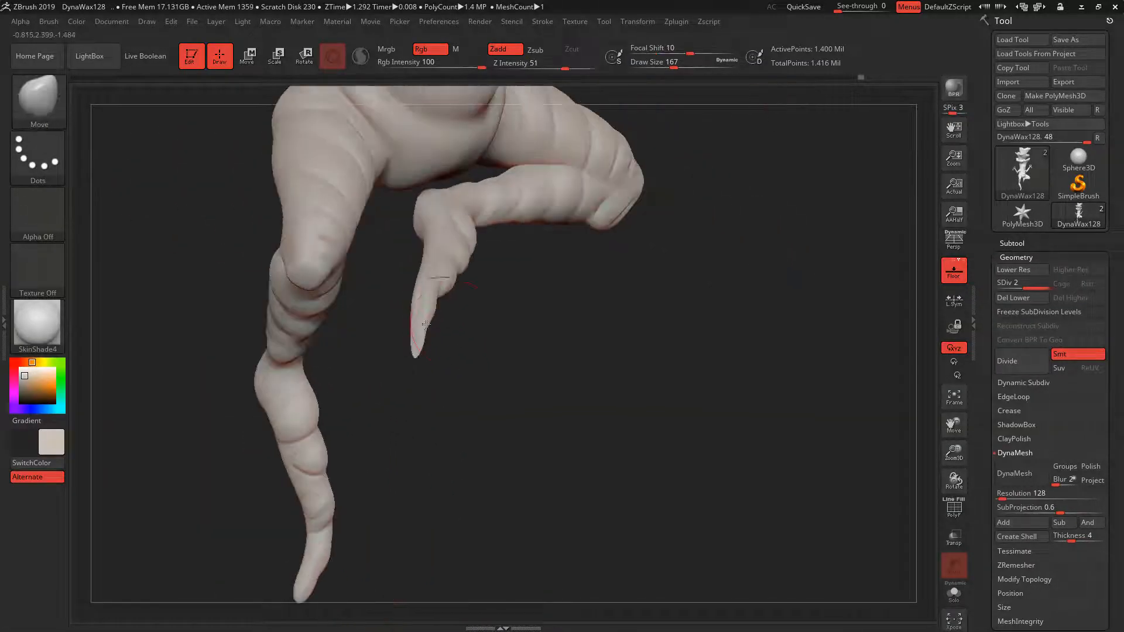
{"action": "mouse_move", "coordinate": [427, 382]}
{"action": "left_mouse_down"}
{"action": "mouse_move", "coordinate": [520, 342]}
{"action": "mouse_move", "coordinate": [422, 343]}
{"action": "mouse_move", "coordinate": [434, 320]}
{"action": "left_mouse_up"}
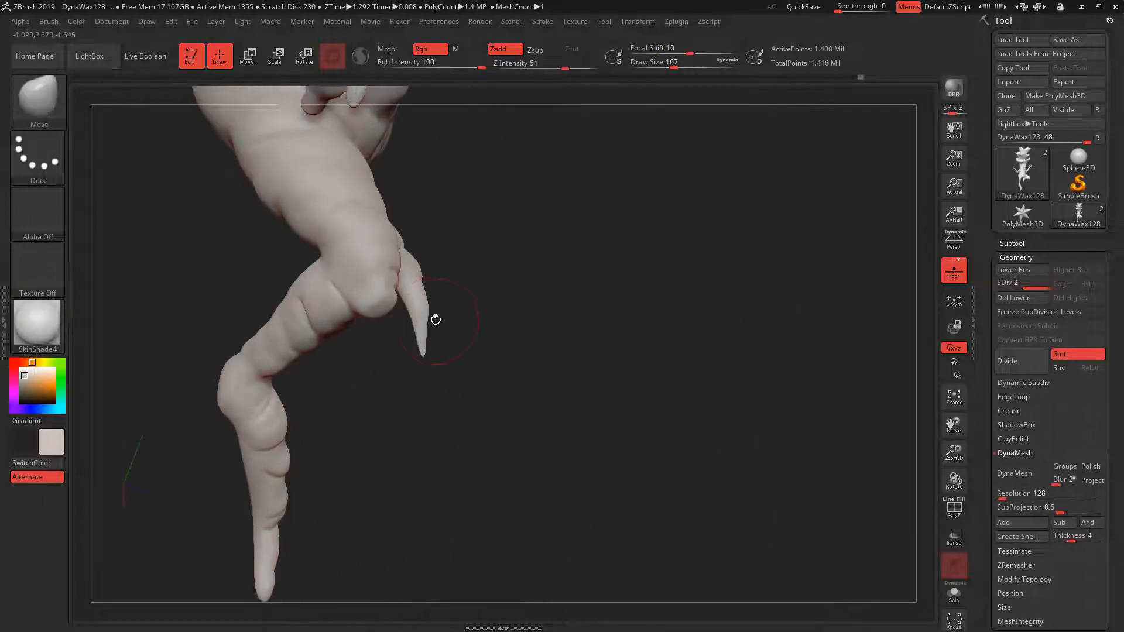
Thicken the folded leg's thin foot tip with the Inflat brush at draw size 167.
{"action": "key", "text": "b"}
{"action": "left_click", "coordinate": [270, 295]}
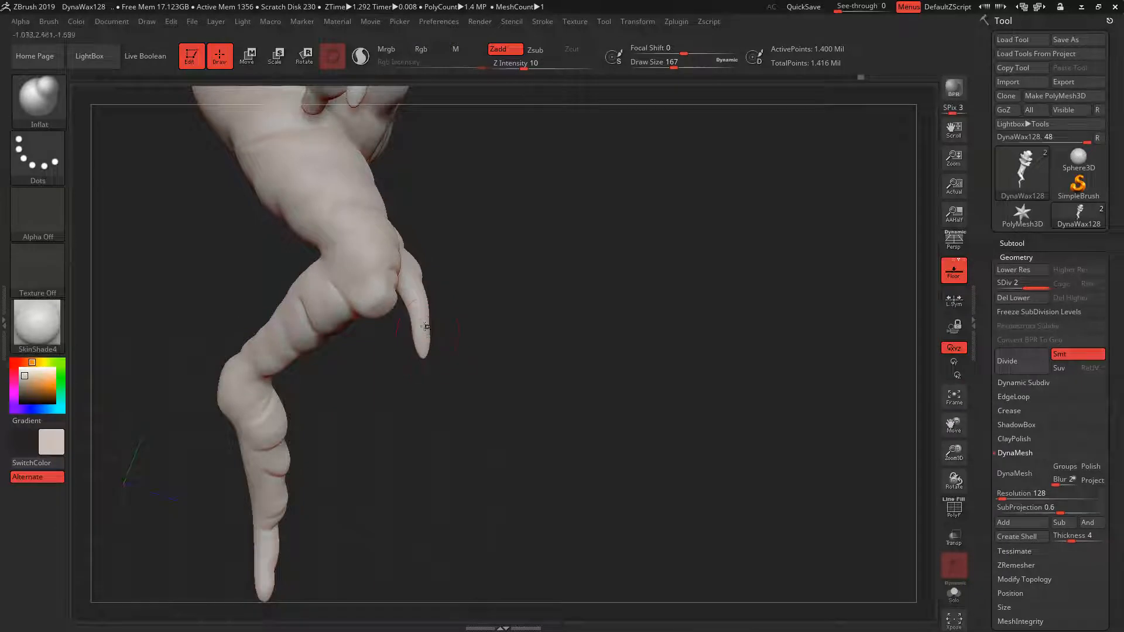
{"action": "mouse_move", "coordinate": [454, 362]}
{"action": "left_mouse_down"}
{"action": "mouse_move", "coordinate": [541, 357]}
{"action": "mouse_move", "coordinate": [626, 299]}
{"action": "mouse_move", "coordinate": [687, 367]}
{"action": "mouse_move", "coordinate": [624, 348]}
{"action": "mouse_move", "coordinate": [424, 362]}
{"action": "left_mouse_up"}
Mask the creature's right lower leg on all sides up to the knee, and invert the mask.
{"action": "mouse_move", "coordinate": [368, 335]}
{"action": "left_mouse_down", "text": "ctrl"}
{"action": "mouse_move", "coordinate": [358, 354]}
{"action": "mouse_move", "coordinate": [387, 462]}
{"action": "left_mouse_up", "text": "ctrl"}
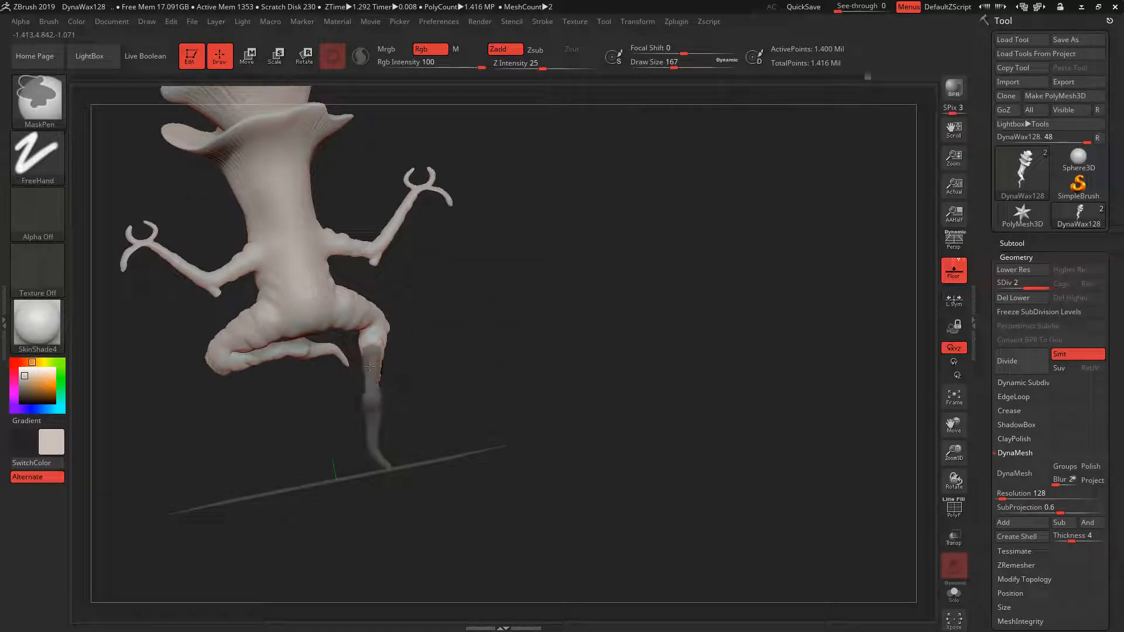
{"action": "mouse_move", "coordinate": [416, 363]}
{"action": "left_mouse_down"}
{"action": "mouse_move", "coordinate": [524, 281]}
{"action": "mouse_move", "coordinate": [515, 226]}
{"action": "mouse_move", "coordinate": [509, 270]}
{"action": "left_mouse_up"}
{"action": "left_click_drag", "start_coordinate": [398, 321], "coordinate": [353, 259], "text": "ctrl"}
{"action": "left_click_drag", "start_coordinate": [481, 269], "coordinate": [557, 246]}
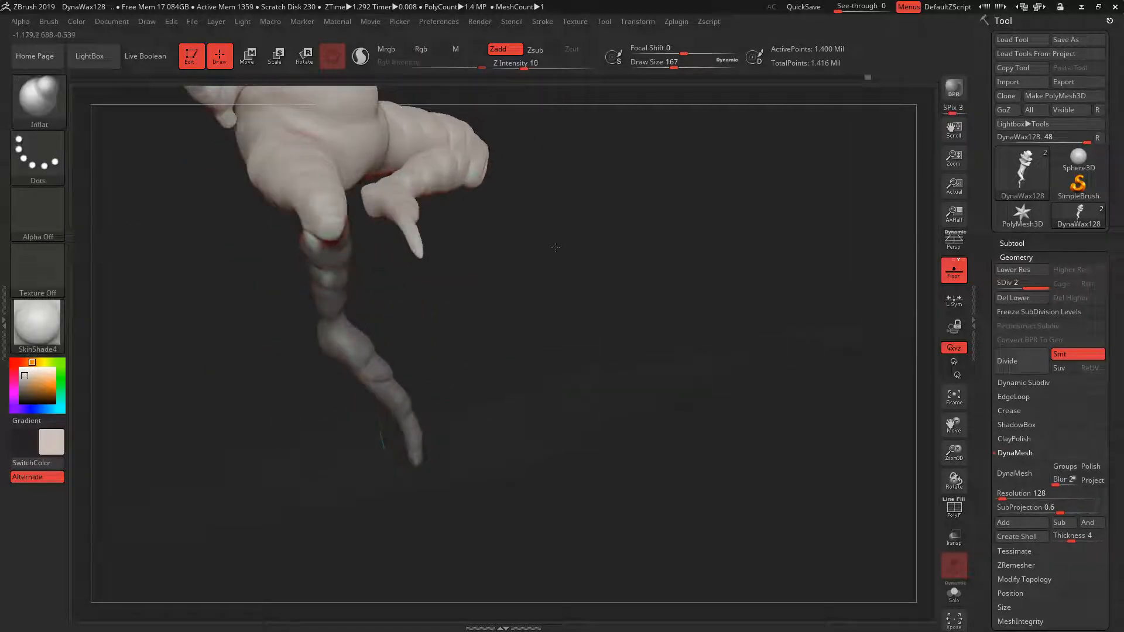
{"action": "left_click_drag", "start_coordinate": [332, 273], "coordinate": [301, 247], "text": "ctrl"}
{"action": "left_click_drag", "start_coordinate": [354, 334], "coordinate": [338, 336], "text": "ctrl"}
{"action": "mouse_move", "coordinate": [527, 340]}
{"action": "left_mouse_down"}
{"action": "mouse_move", "coordinate": [416, 345]}
{"action": "mouse_move", "coordinate": [454, 310]}
{"action": "left_mouse_up"}
{"action": "left_click_drag", "start_coordinate": [414, 271], "coordinate": [395, 250], "text": "ctrl"}
{"action": "left_click_drag", "start_coordinate": [500, 249], "coordinate": [764, 296]}
{"action": "left_click", "coordinate": [706, 290], "text": "ctrl"}
Place the gizmo at the right knee and rotate the unmasked lower leg inward beneath the body.
{"action": "key", "text": "e"}
{"action": "left_click_drag", "start_coordinate": [594, 372], "coordinate": [443, 361], "text": "alt"}
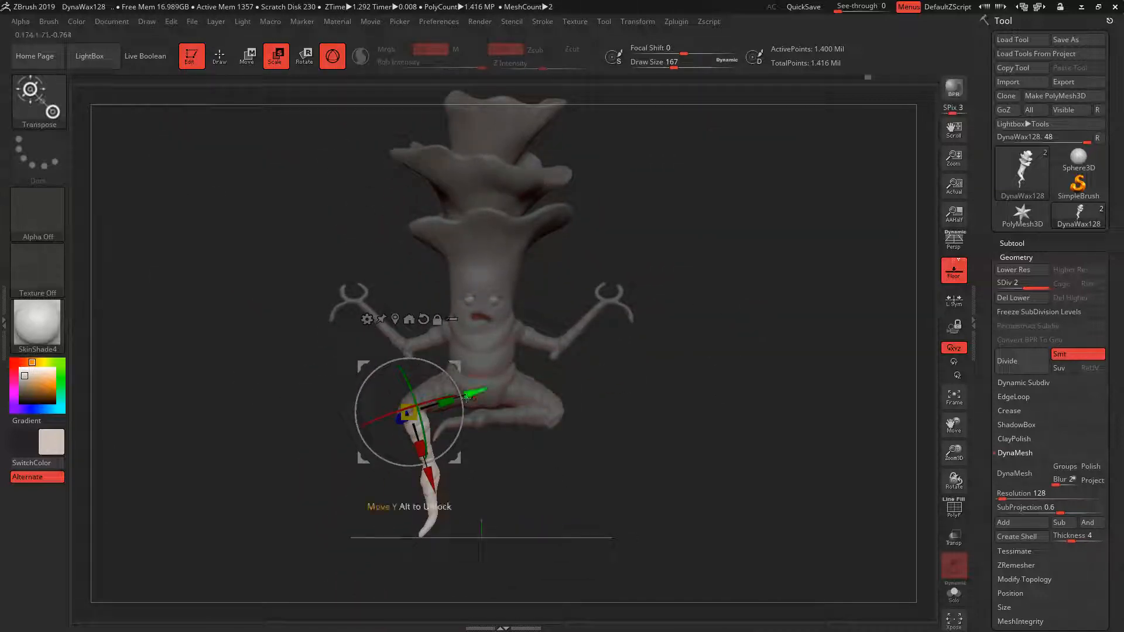
{"action": "left_click_drag", "start_coordinate": [592, 378], "coordinate": [667, 374]}
{"action": "left_click_drag", "start_coordinate": [432, 461], "coordinate": [463, 406]}
Rotate the right lower leg forward, working from below, so that it crosses the folded left leg.
{"action": "left_click_drag", "start_coordinate": [592, 375], "coordinate": [700, 288]}
{"action": "left_click_drag", "start_coordinate": [625, 469], "coordinate": [683, 374], "text": "alt"}
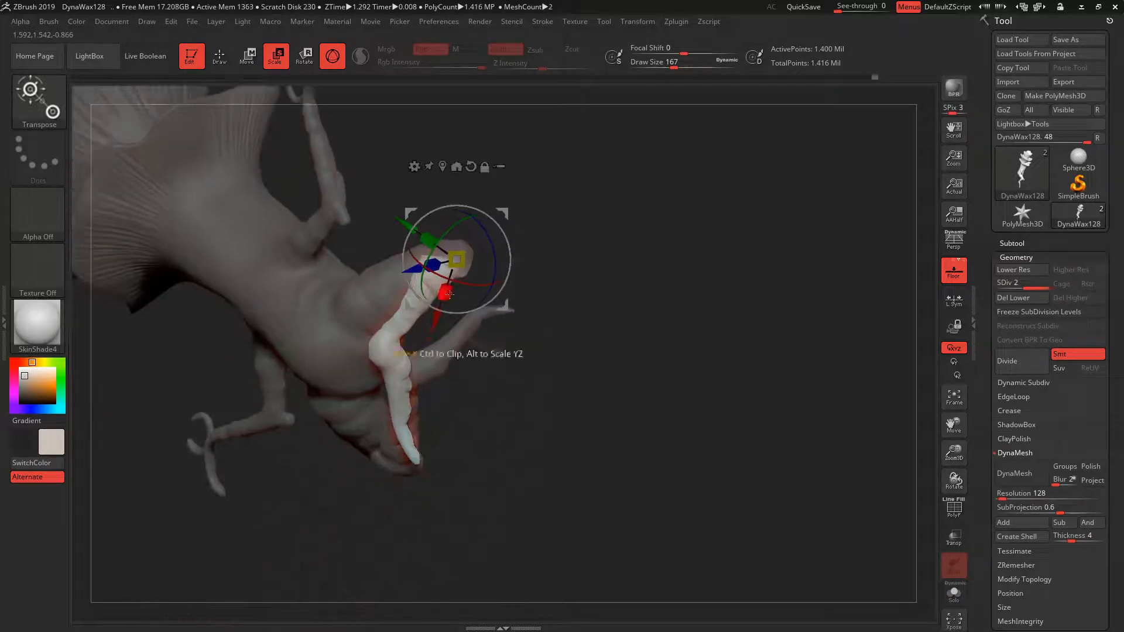
{"action": "left_click_drag", "start_coordinate": [427, 252], "coordinate": [429, 295]}
{"action": "left_click_drag", "start_coordinate": [494, 286], "coordinate": [489, 300]}
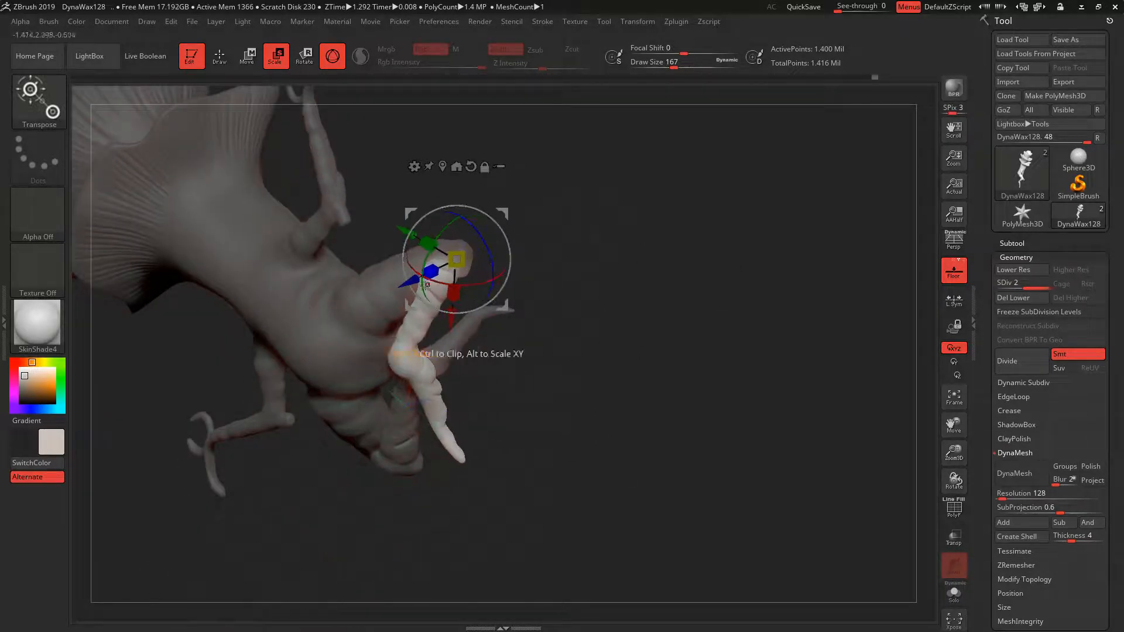
{"action": "left_click_drag", "start_coordinate": [423, 281], "coordinate": [428, 297]}
{"action": "left_click_drag", "start_coordinate": [674, 287], "coordinate": [549, 352]}
{"action": "mouse_move", "coordinate": [661, 258]}
{"action": "left_mouse_down"}
{"action": "mouse_move", "coordinate": [733, 212]}
{"action": "mouse_move", "coordinate": [745, 254]}
{"action": "left_mouse_up"}
Clear the mask and smooth the surface of the crossed foot with the Smooth brush at draw size 167.
{"action": "key", "text": "q"}
{"action": "left_click", "coordinate": [747, 249], "text": "ctrl"}
{"action": "left_click_drag", "start_coordinate": [797, 208], "coordinate": [759, 356], "text": "alt"}
{"action": "mouse_move", "coordinate": [759, 356]}
{"action": "left_mouse_down"}
{"action": "mouse_move", "coordinate": [747, 365]}
{"action": "mouse_move", "coordinate": [752, 463]}
{"action": "mouse_move", "coordinate": [700, 312]}
{"action": "left_mouse_up"}
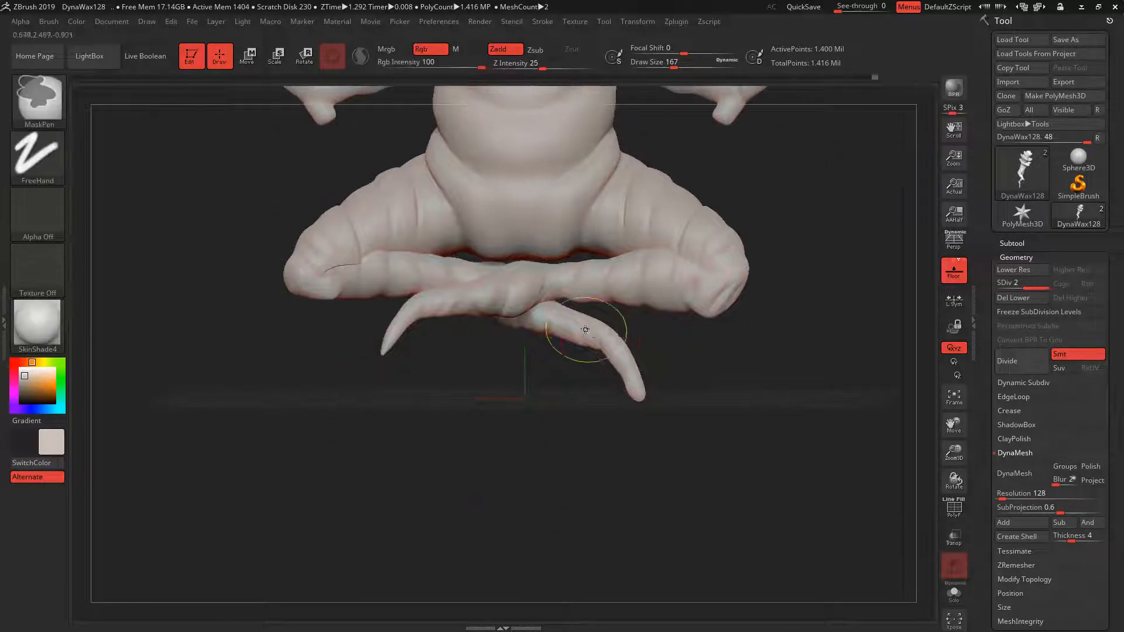
{"action": "left_click_drag", "start_coordinate": [588, 330], "coordinate": [605, 349], "text": "ctrl"}
{"action": "key", "text": "ctrl+z"}
{"action": "key", "text": "shift"}
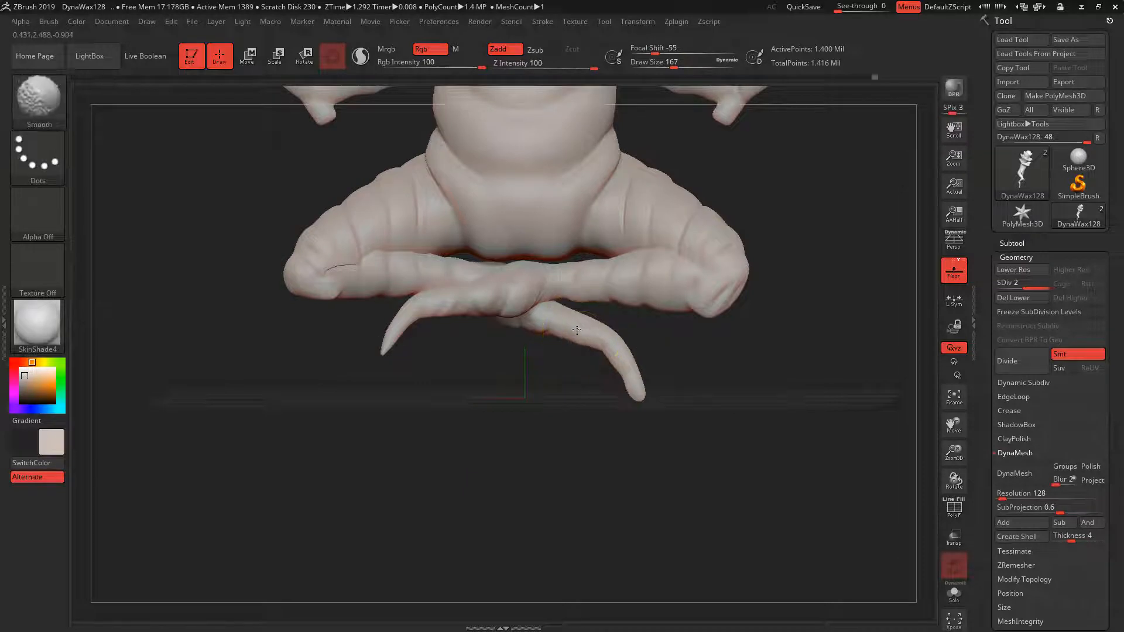
{"action": "mouse_move", "coordinate": [803, 374]}
{"action": "left_mouse_down", "text": "shift"}
{"action": "mouse_move", "coordinate": [816, 379]}
{"action": "mouse_move", "coordinate": [783, 424]}
{"action": "mouse_move", "coordinate": [739, 440]}
{"action": "left_mouse_up", "text": "shift"}
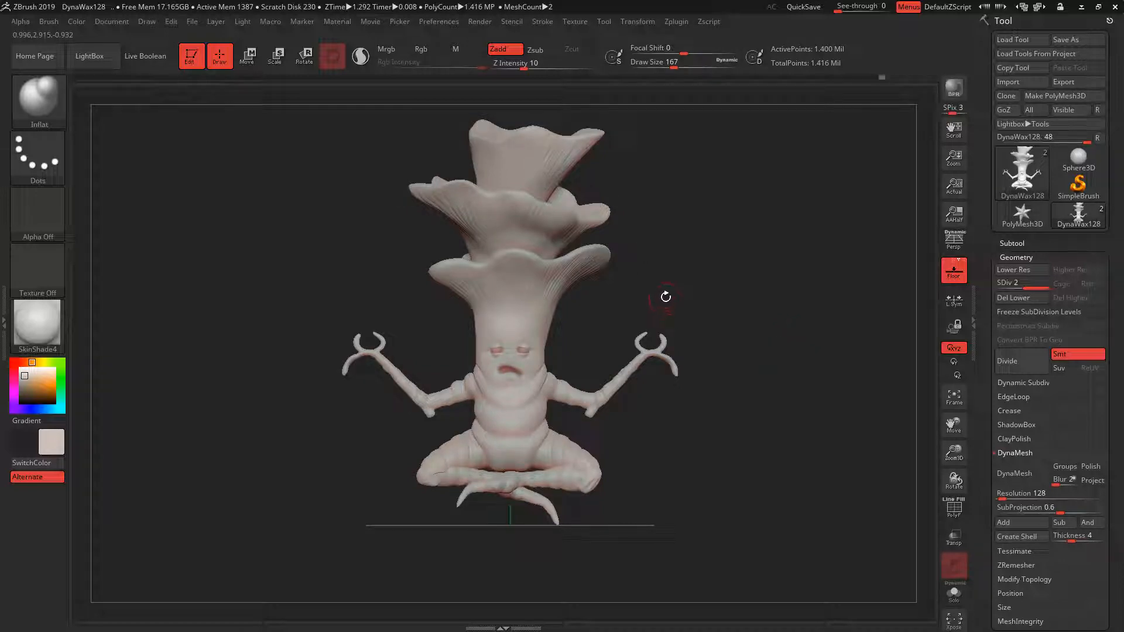
Choose the Pinch_3DCW brush and adjust its Auto Masking options for working on the thin petal rims.
{"action": "key", "text": "b"}
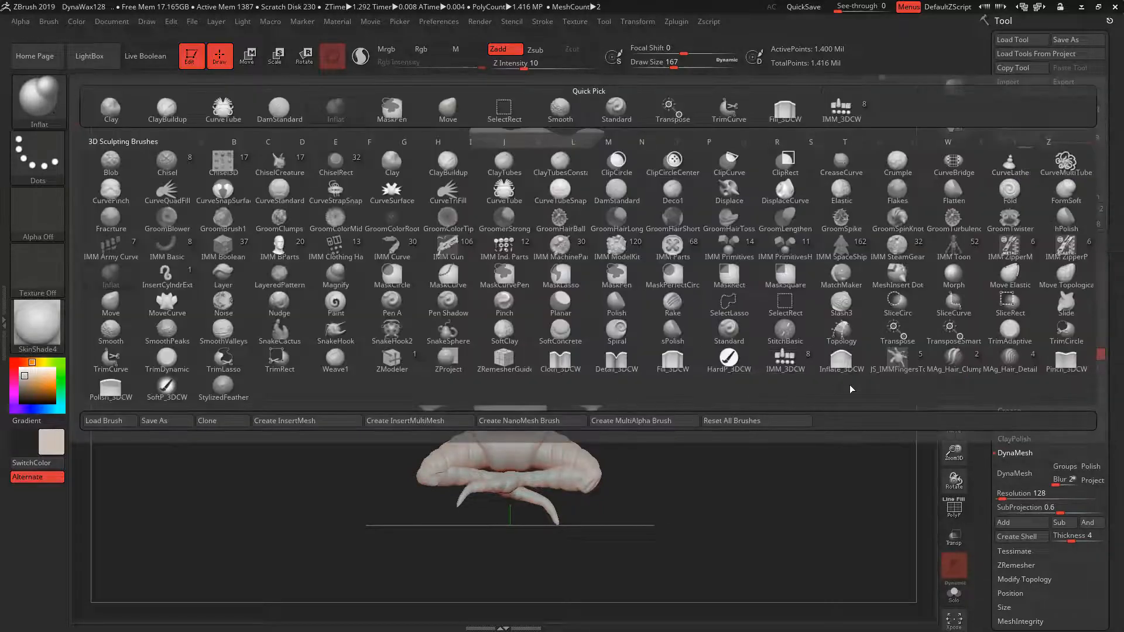
{"action": "left_click", "coordinate": [1066, 361]}
{"action": "left_click", "coordinate": [49, 21]}
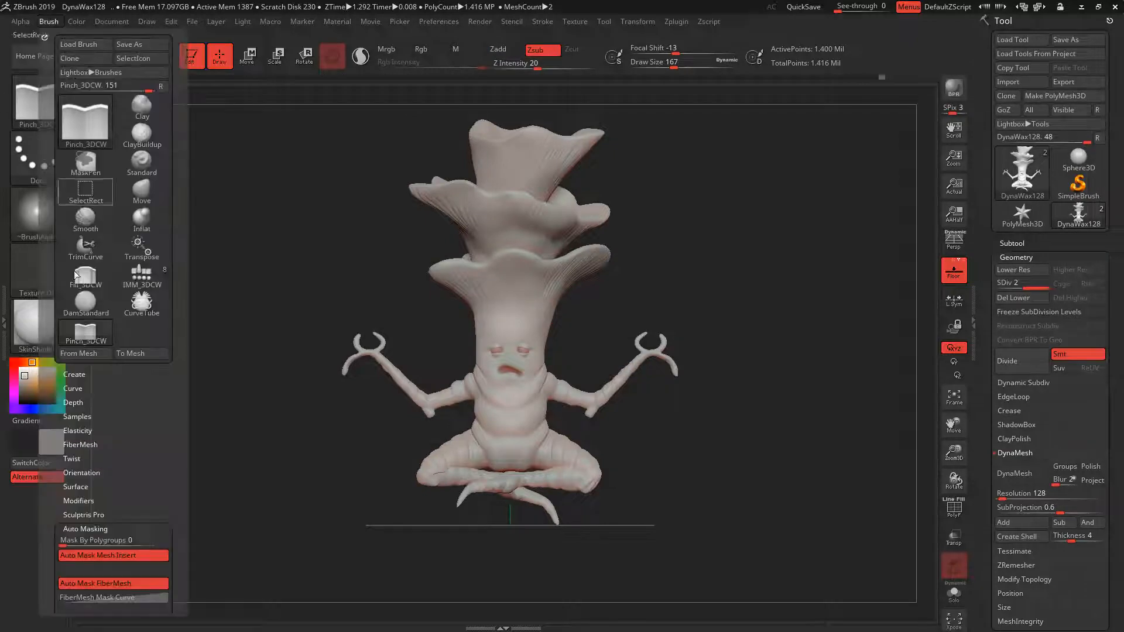
{"action": "scroll", "coordinate": [161, 375], "scroll_direction": "down", "scroll_amount": 5}
{"action": "left_click_drag", "start_coordinate": [161, 375], "coordinate": [161, 296]}
{"action": "left_click", "coordinate": [90, 356]}
{"action": "mouse_move", "coordinate": [645, 271]}
{"action": "left_mouse_down", "text": "alt"}
{"action": "mouse_move", "coordinate": [715, 311]}
{"action": "mouse_move", "coordinate": [471, 144]}
{"action": "left_mouse_up", "text": "alt"}
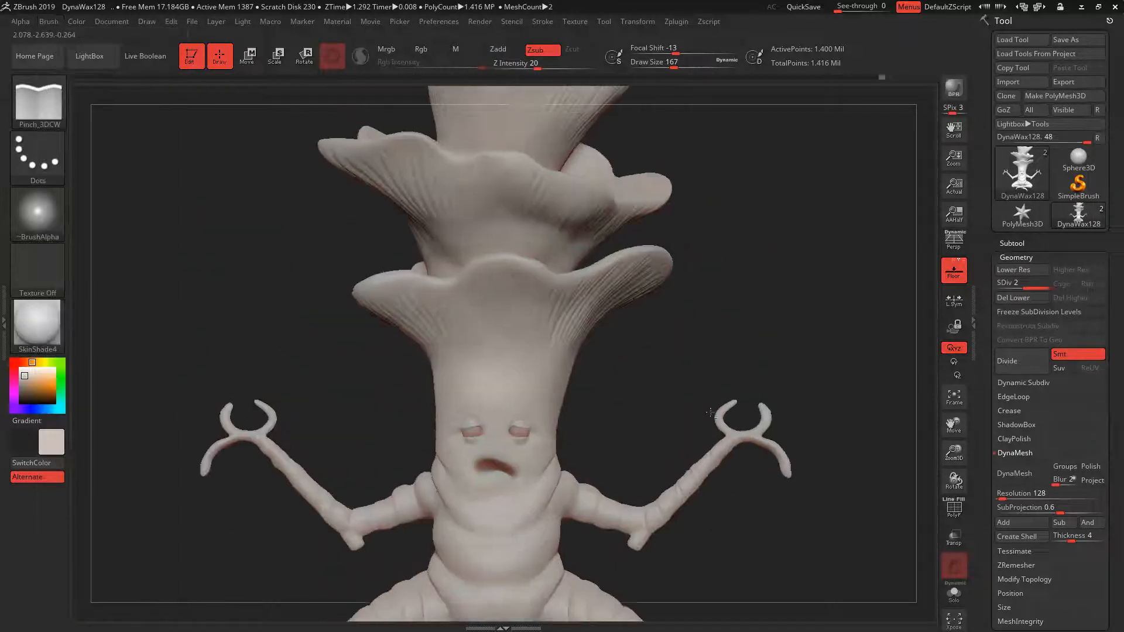
Undo the trial pinch stroke along the lowest tier's rim and switch the brush to Zadd.
{"action": "left_click_drag", "start_coordinate": [618, 263], "coordinate": [667, 258]}
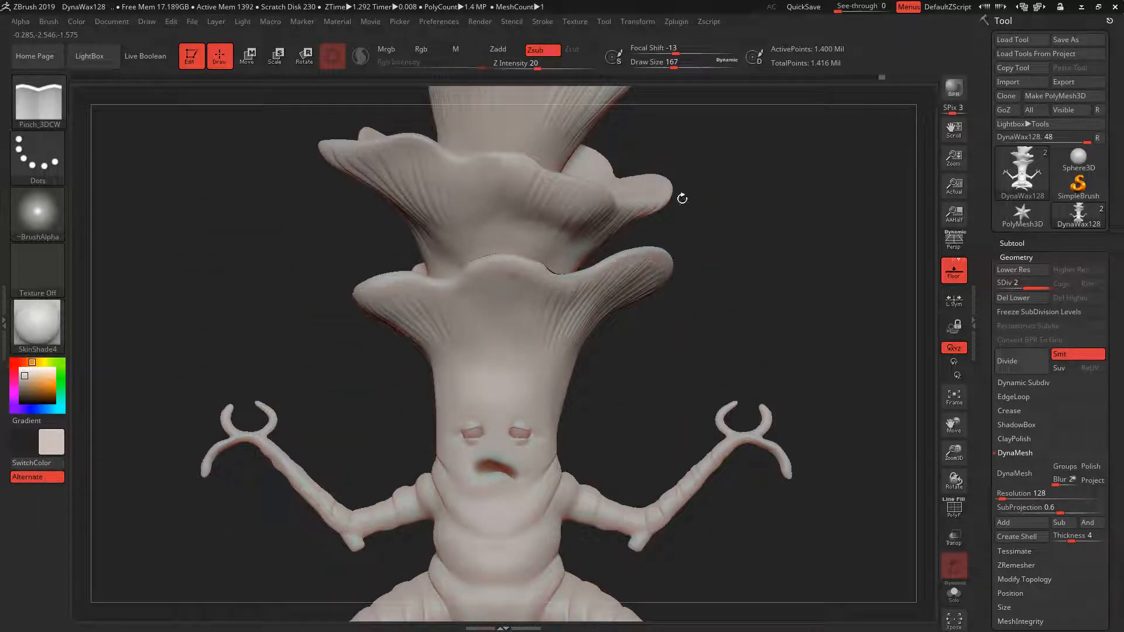
{"action": "key", "text": "ctrl+z"}
{"action": "left_click", "coordinate": [505, 51]}
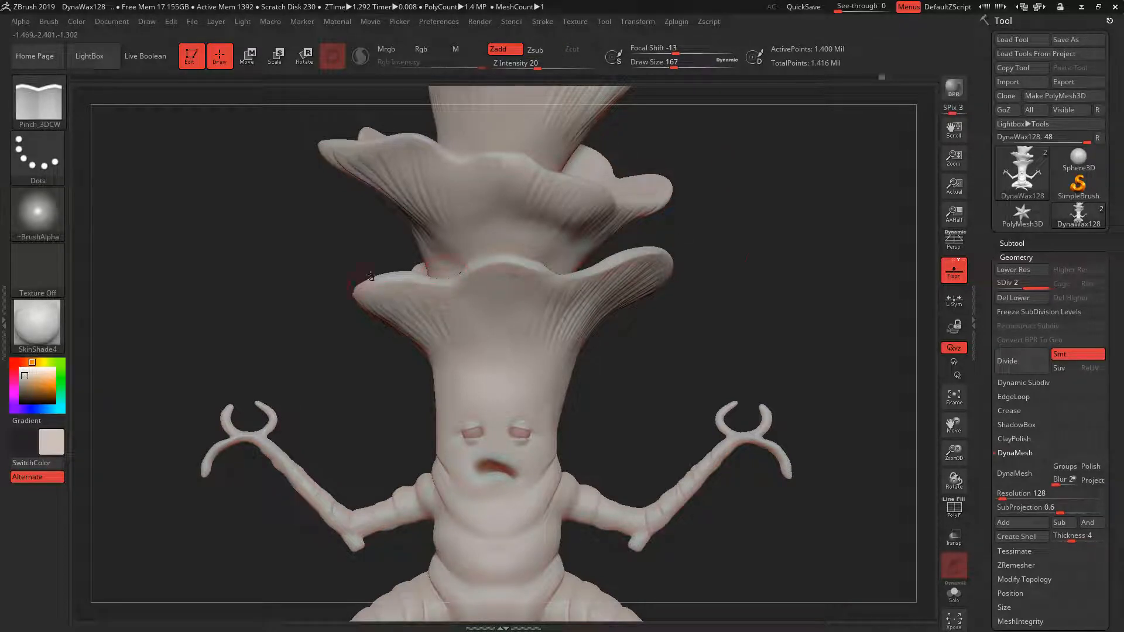
Sharpen the rim of the lowest petal tier all around with the Pinch_3DCW brush at Z Intensity 20.
{"action": "left_click_drag", "start_coordinate": [370, 276], "coordinate": [725, 312]}
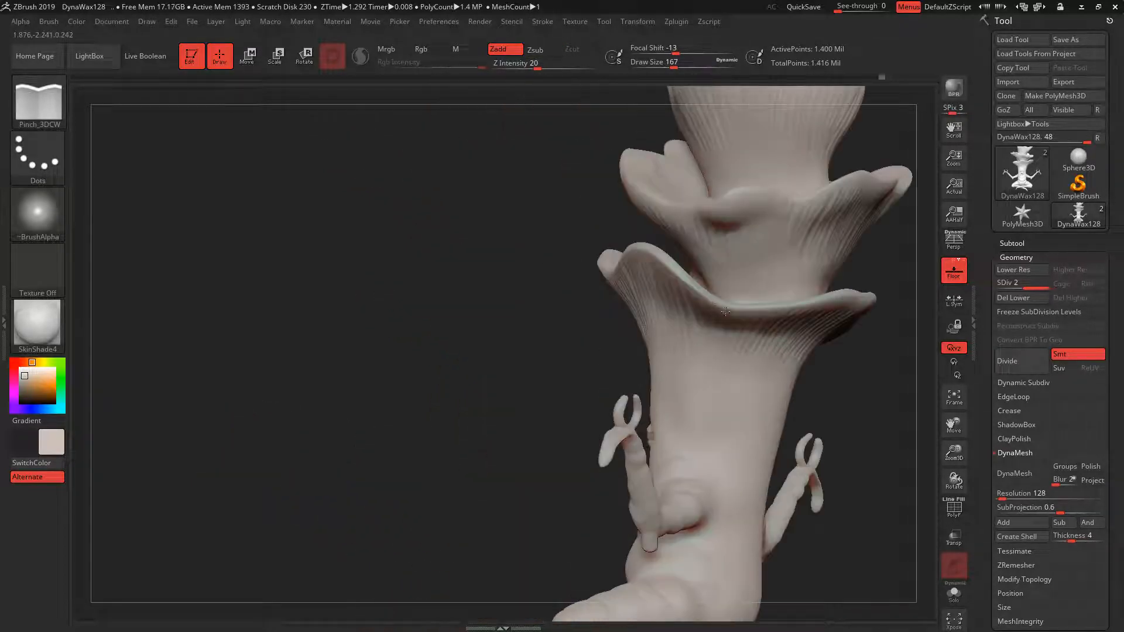
{"action": "mouse_move", "coordinate": [859, 294]}
{"action": "left_mouse_down"}
{"action": "mouse_move", "coordinate": [843, 319]}
{"action": "mouse_move", "coordinate": [740, 284]}
{"action": "left_mouse_up"}
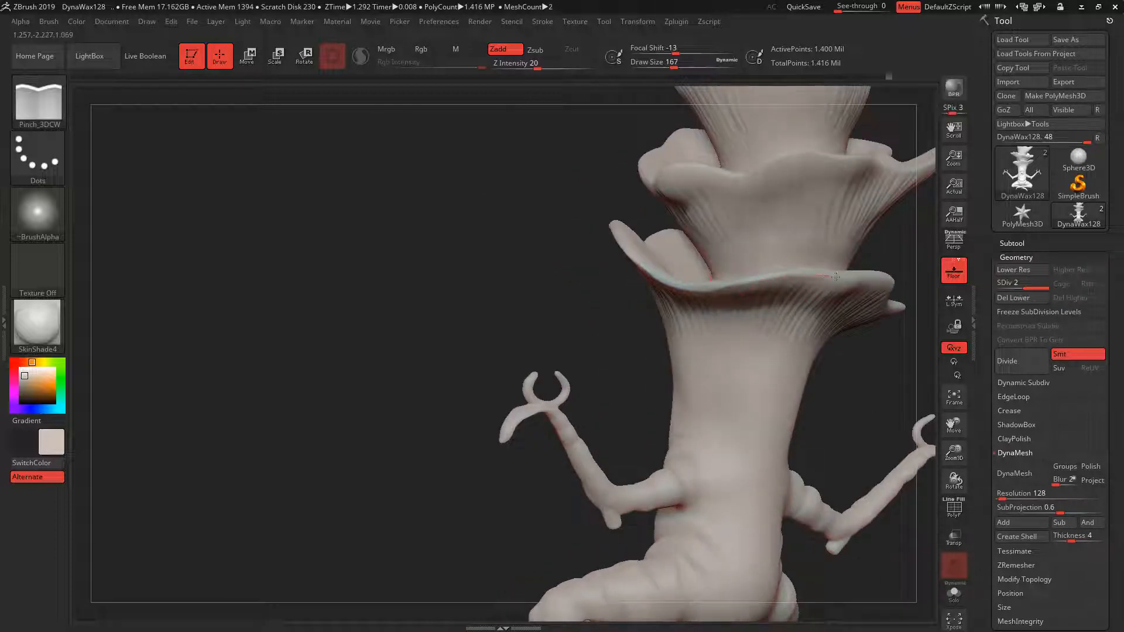
{"action": "left_click_drag", "start_coordinate": [836, 277], "coordinate": [719, 314]}
{"action": "left_click_drag", "start_coordinate": [849, 350], "coordinate": [620, 378]}
{"action": "left_click_drag", "start_coordinate": [492, 374], "coordinate": [301, 453]}
Pinch the rims of the middle and upper petal tiers from several sides to give them crisper edges.
{"action": "left_click_drag", "start_coordinate": [753, 318], "coordinate": [742, 407]}
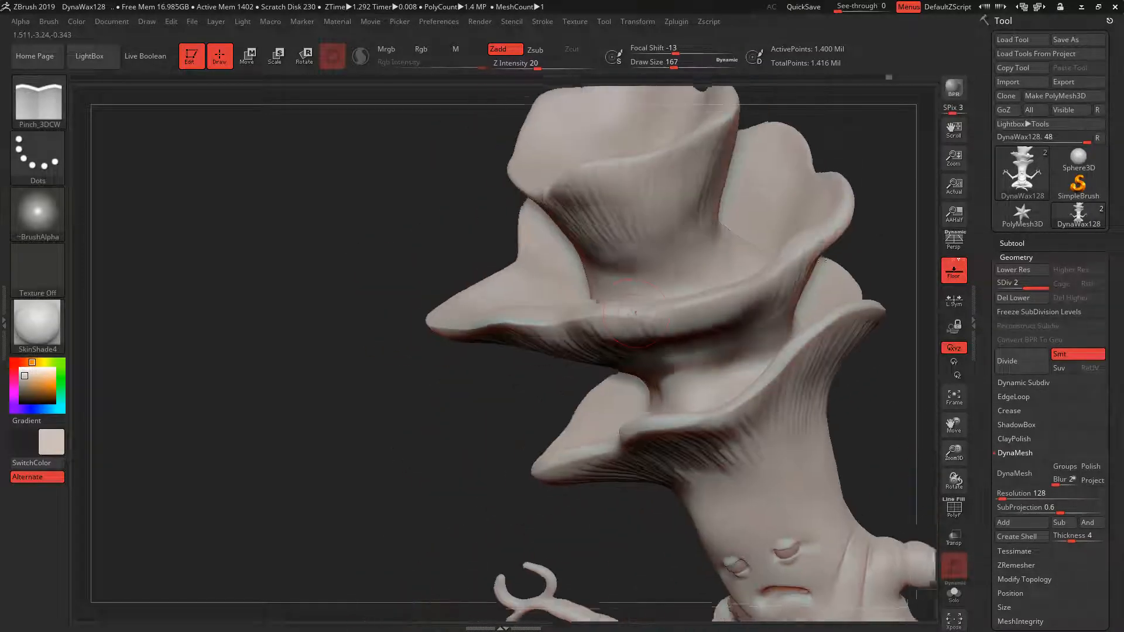
{"action": "left_click_drag", "start_coordinate": [797, 255], "coordinate": [830, 226]}
{"action": "left_click_drag", "start_coordinate": [896, 246], "coordinate": [802, 346]}
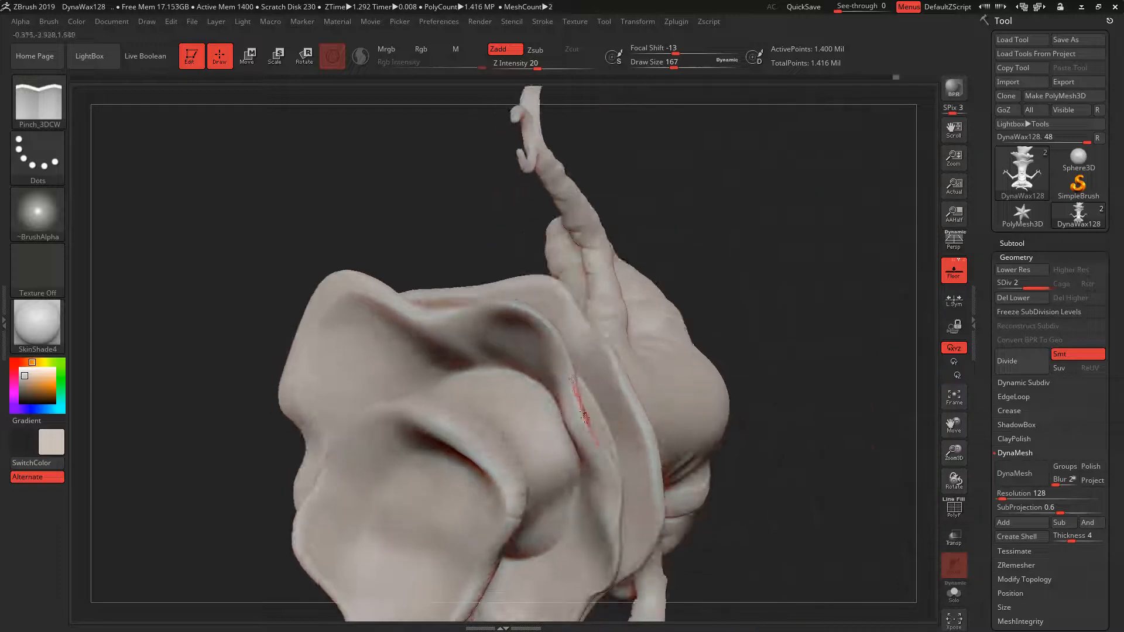
{"action": "left_click_drag", "start_coordinate": [737, 259], "coordinate": [835, 275]}
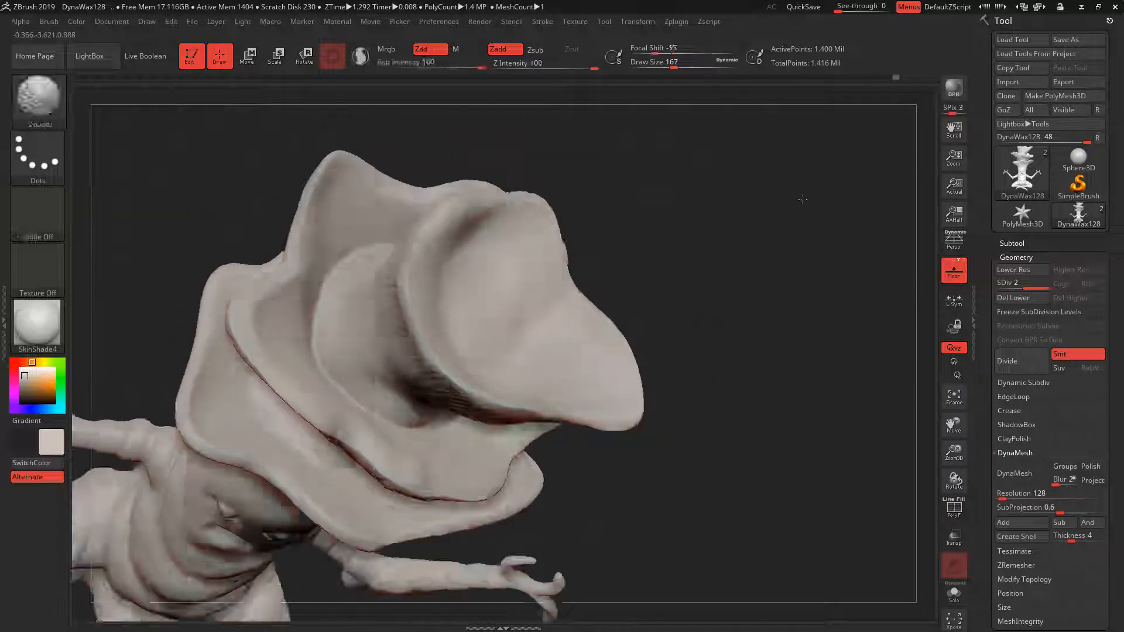
{"action": "left_click_drag", "start_coordinate": [779, 305], "coordinate": [820, 353]}
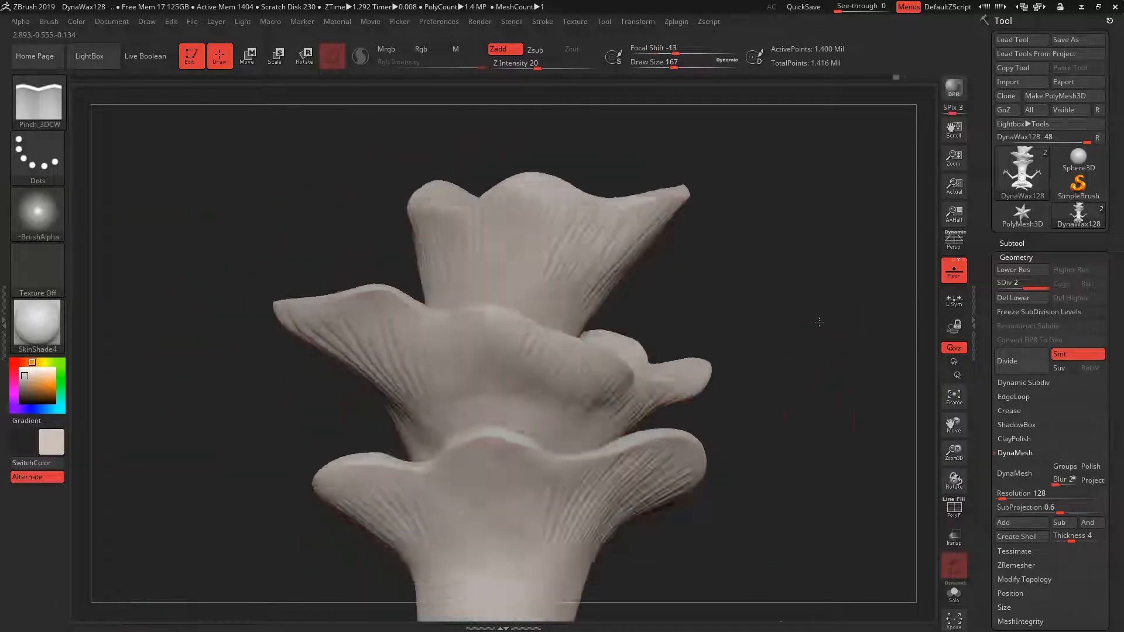
{"action": "left_click_drag", "start_coordinate": [789, 384], "coordinate": [780, 442], "text": "alt"}
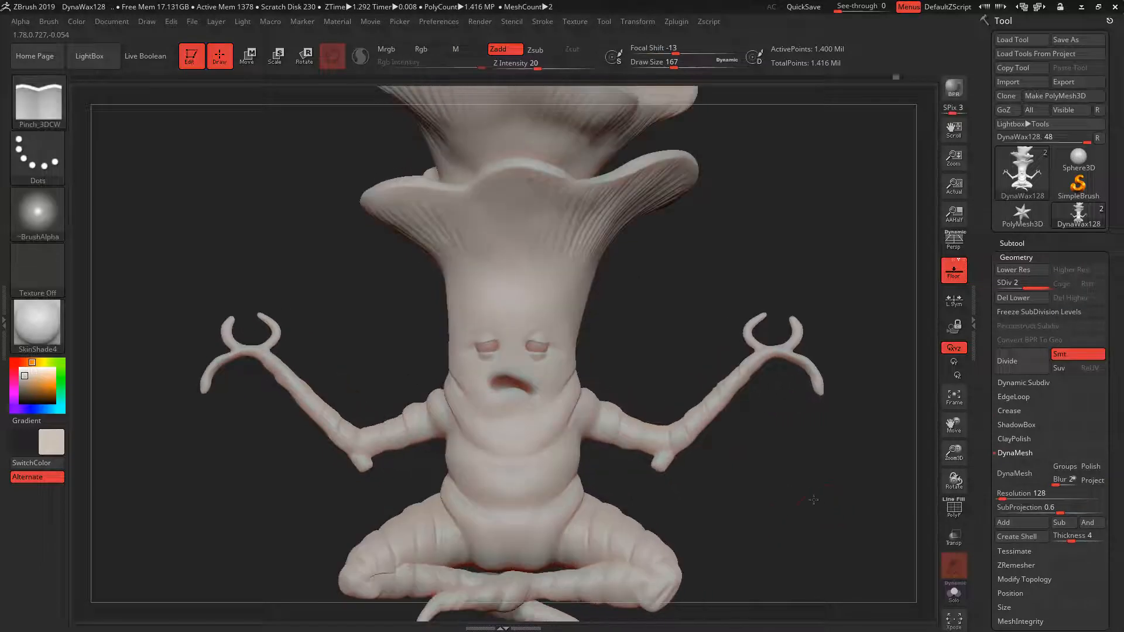
{"action": "left_click_drag", "start_coordinate": [814, 499], "coordinate": [816, 478], "text": "alt"}
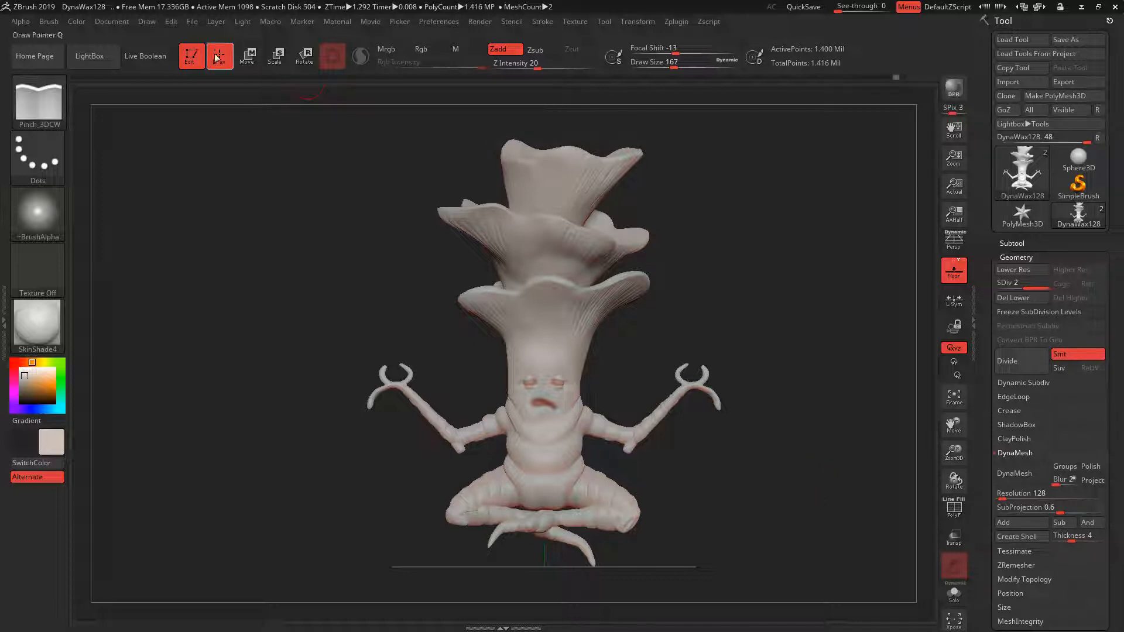
Start saving the project and create a folder named shroom inside the gomezart folder on drive D.
{"action": "left_click", "coordinate": [192, 21]}
{"action": "left_click", "coordinate": [289, 47]}
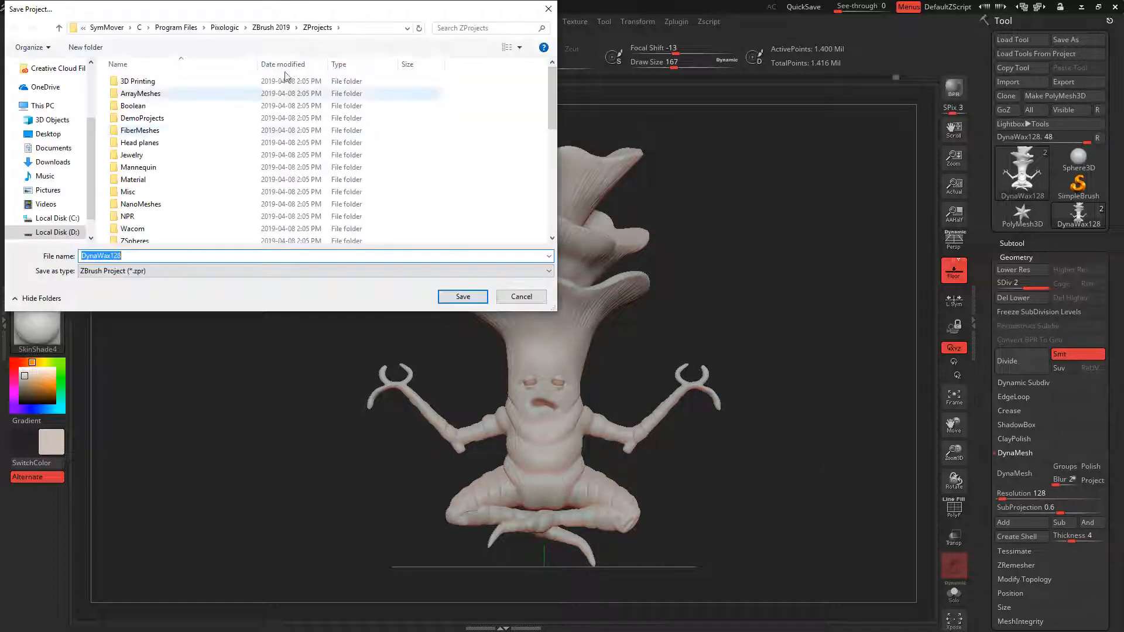
{"action": "left_click", "coordinate": [58, 232]}
{"action": "double_click", "coordinate": [148, 205]}
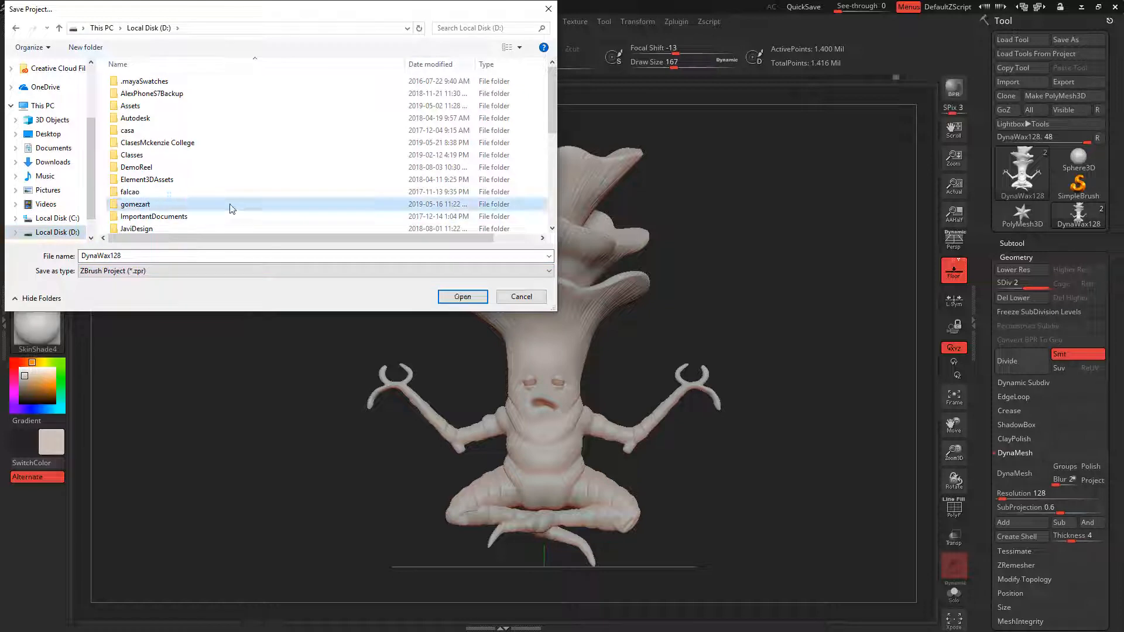
{"action": "left_click", "coordinate": [88, 46]}
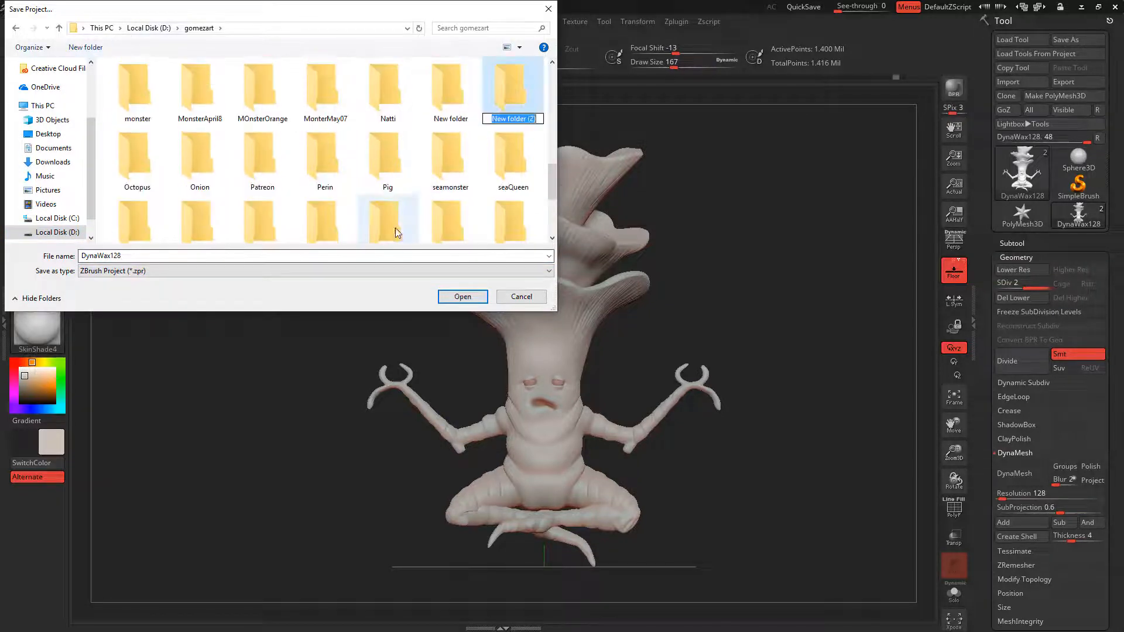
{"action": "type", "text": "shroom"}
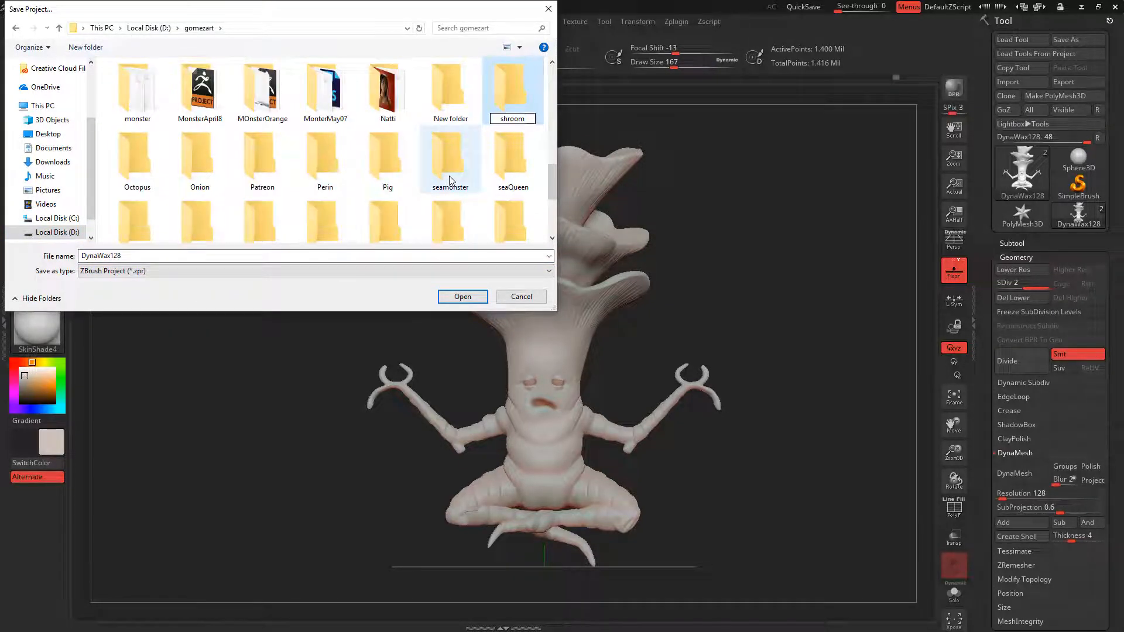
{"action": "key", "text": "Return"}
Save the ZBrush project as shroom inside the shroom folder.
{"action": "double_click", "coordinate": [152, 223]}
{"action": "type", "text": "s"}
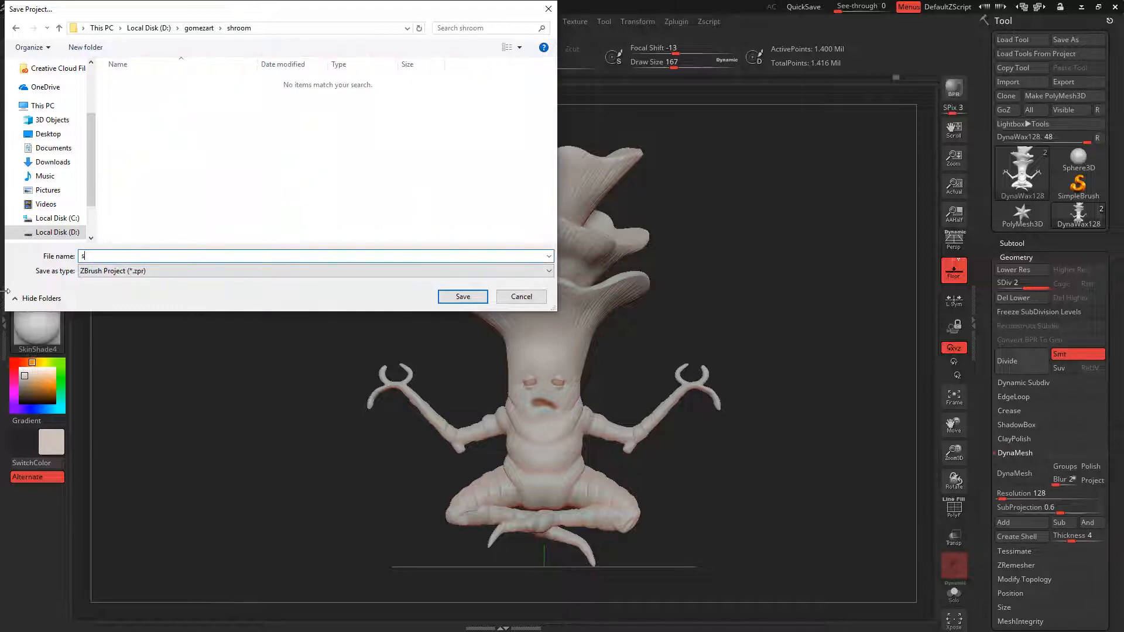
{"action": "type", "text": "hroom"}
{"action": "key", "text": "Return"}
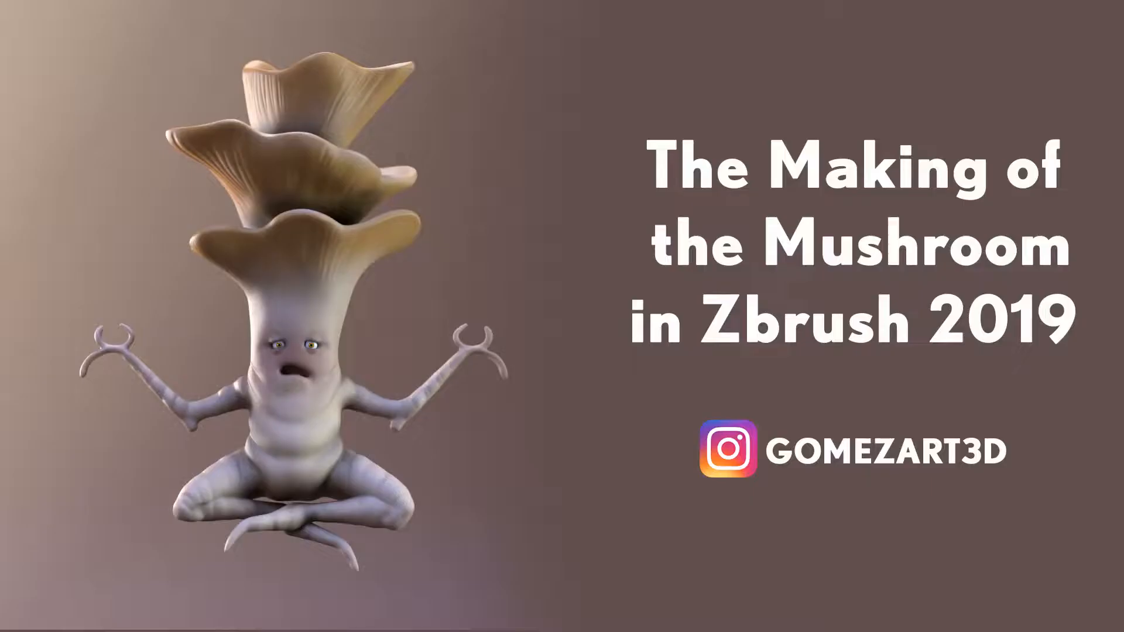